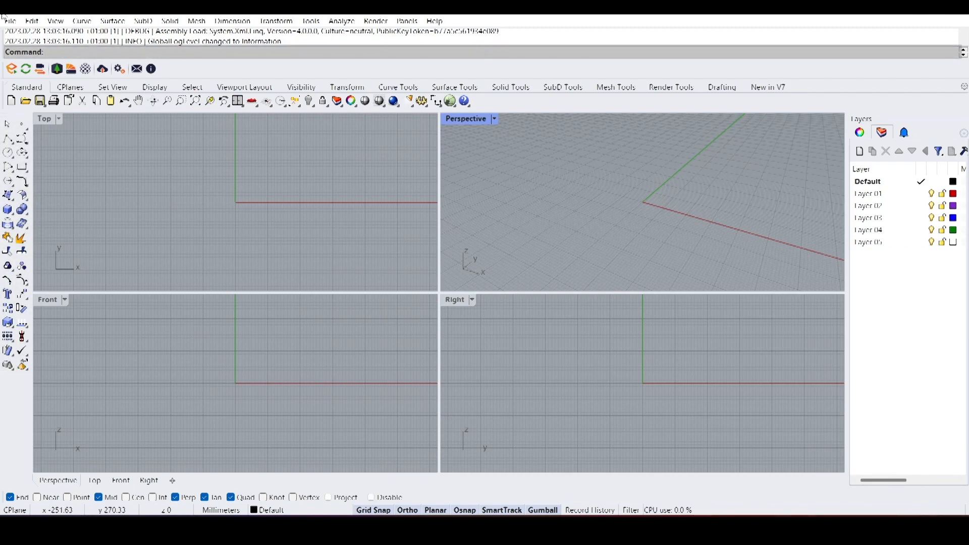
# - Display the view properties instead of the layers, and orbit and zoom the Perspective viewport around the origin
pyautogui.click(860, 132)
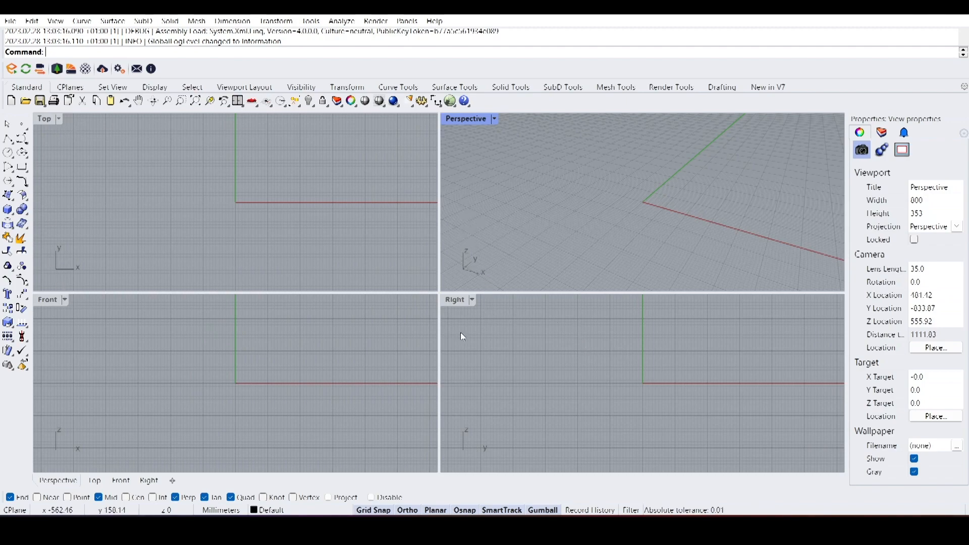
pyautogui.moveTo(440, 253)
pyautogui.mouseDown()
pyautogui.moveTo(379, 252)
pyautogui.moveTo(440, 254)
pyautogui.mouseUp()
pyautogui.moveTo(493, 292); pyautogui.dragTo(516, 293)
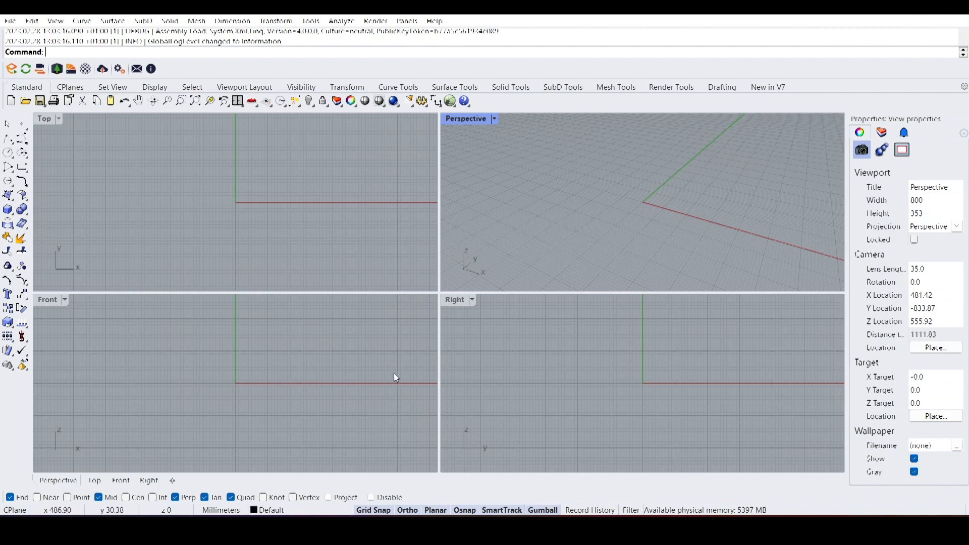
pyautogui.moveTo(679, 197); pyautogui.dragTo(657, 212, button='right')
pyautogui.scroll(3, 653, 200)
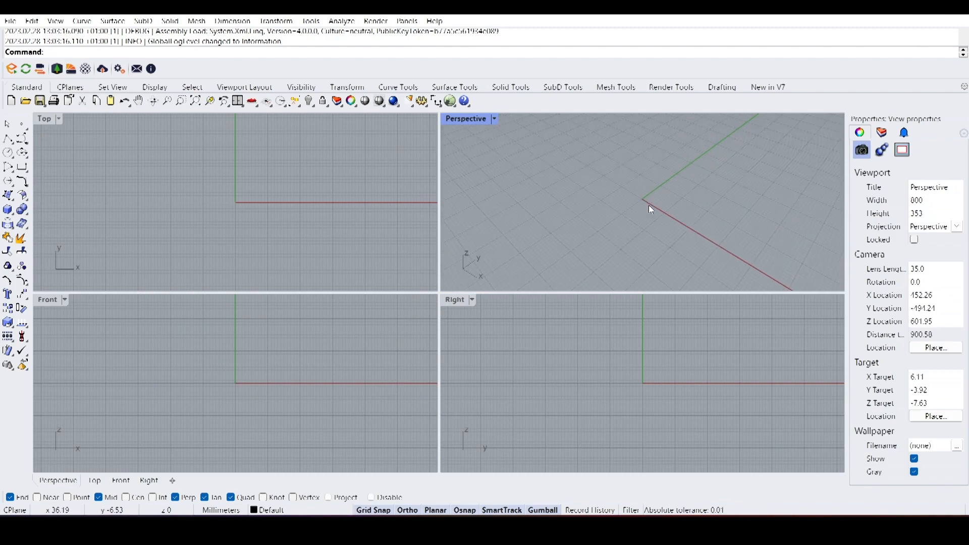
pyautogui.moveTo(648, 207); pyautogui.dragTo(576, 197, button='right')
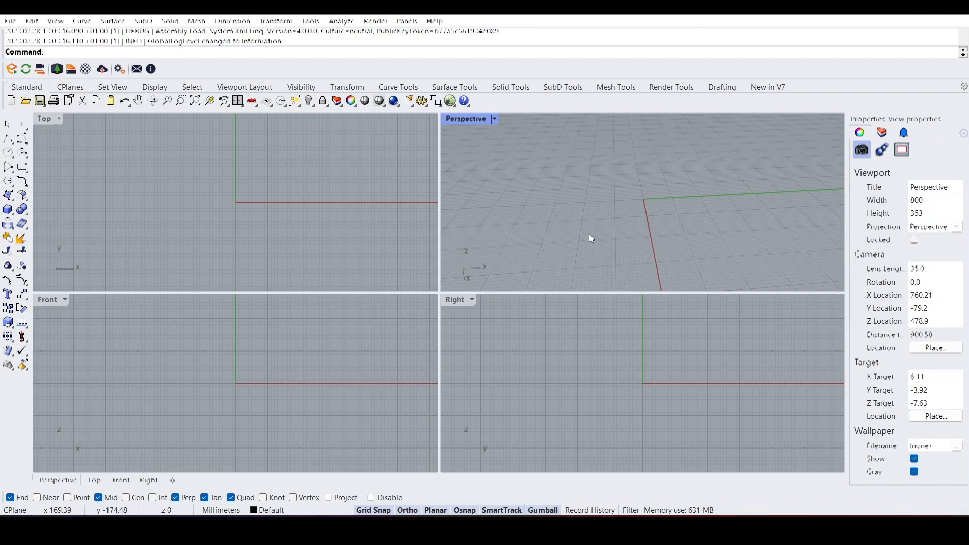
# - Maximize the Perspective viewport and restore the four-viewport layout
pyautogui.doubleClick(468, 120)
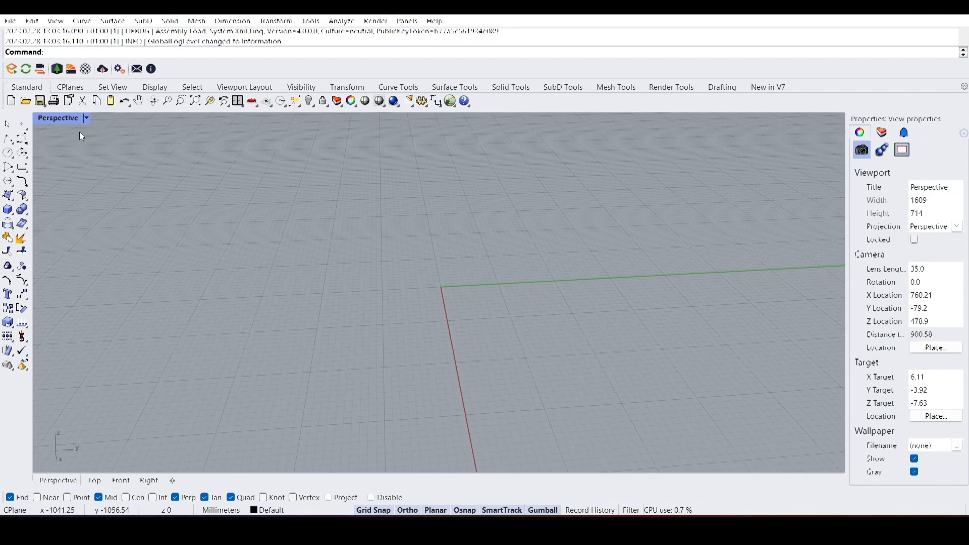
pyautogui.doubleClick(68, 119)
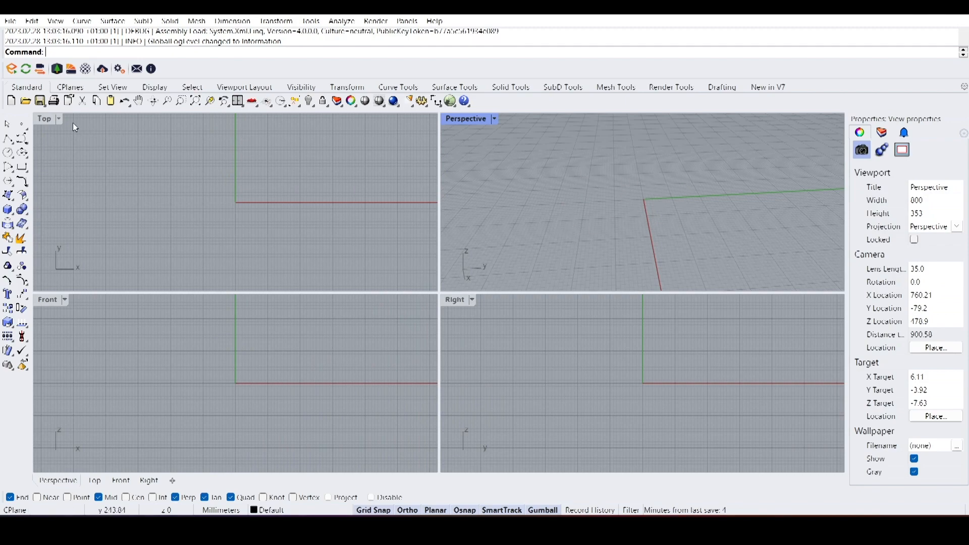
pyautogui.click(235, 193)
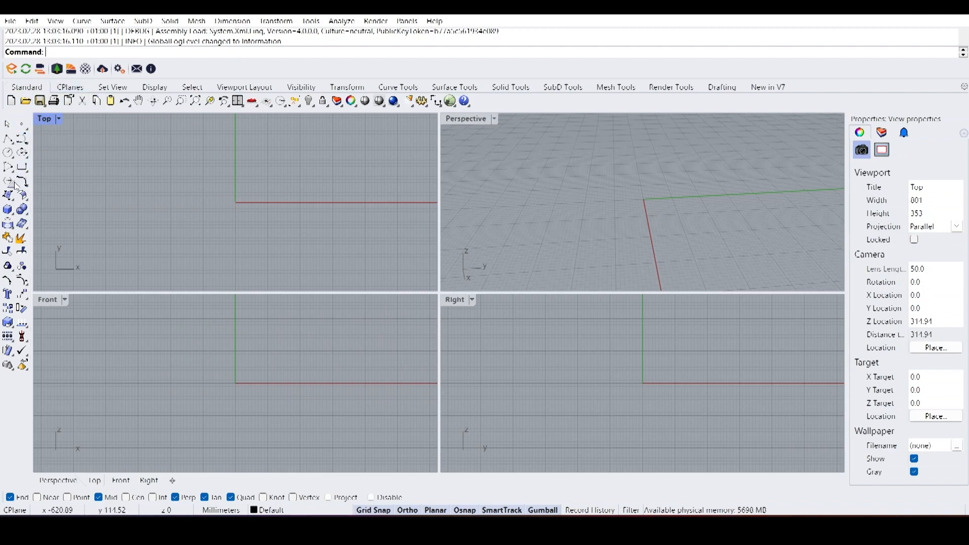
# - Create a solid box on the ground plane at the origin, picking its base corners and height in the Perspective viewport
pyautogui.click(7, 209)
pyautogui.click(641, 198)
pyautogui.click(679, 216)
pyautogui.click(676, 183)
pyautogui.click(677, 205)
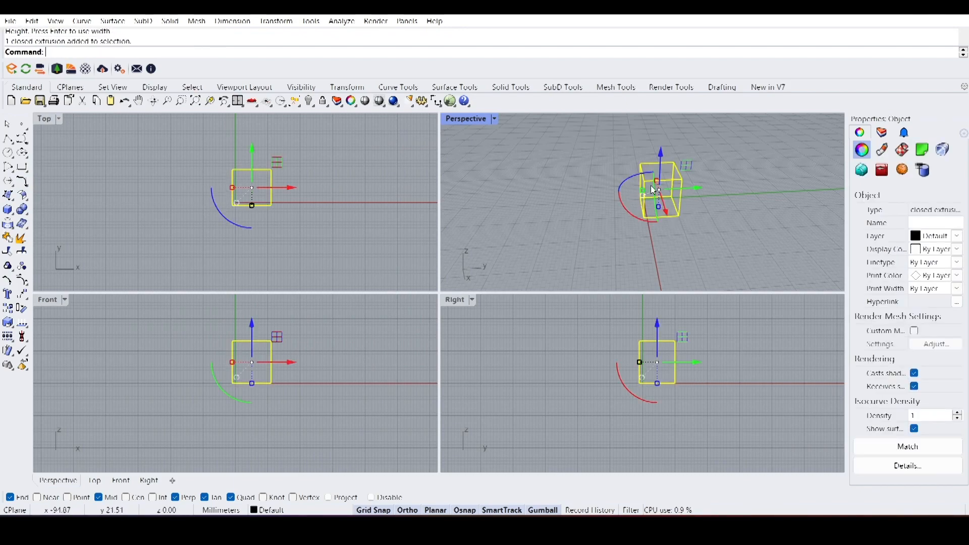
# - Zoom to the selected box in the Perspective viewport and in the Top viewport
pyautogui.click(210, 102)
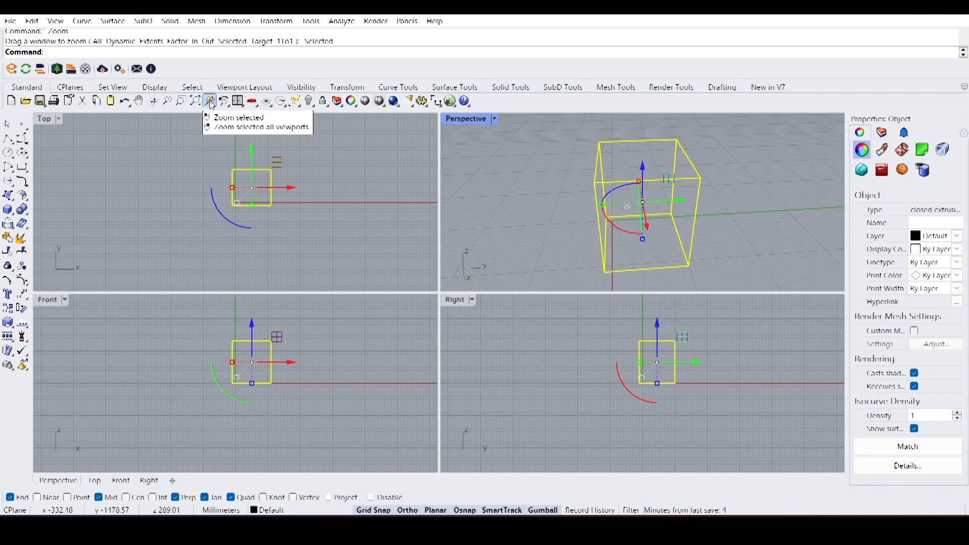
pyautogui.click(320, 156)
pyautogui.moveTo(314, 220); pyautogui.dragTo(202, 143)
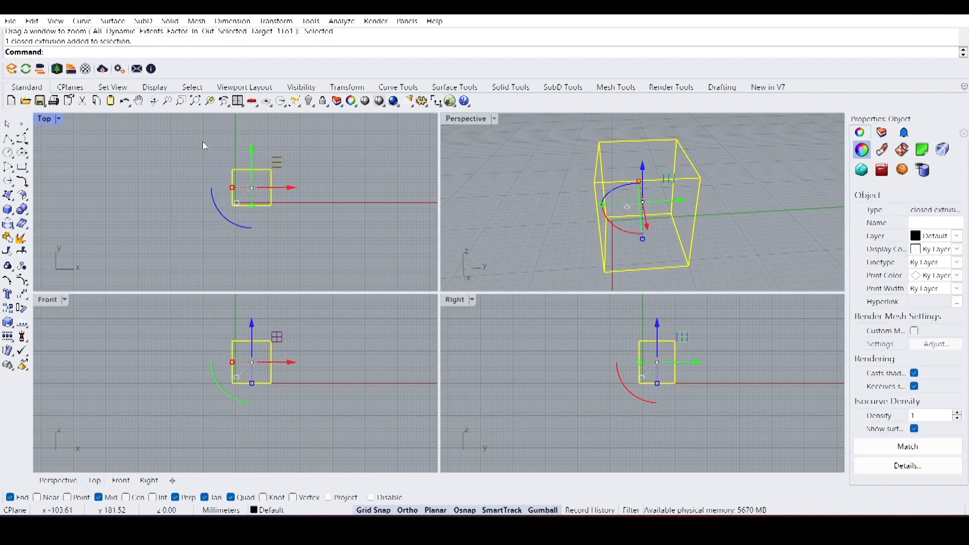
pyautogui.click(210, 100)
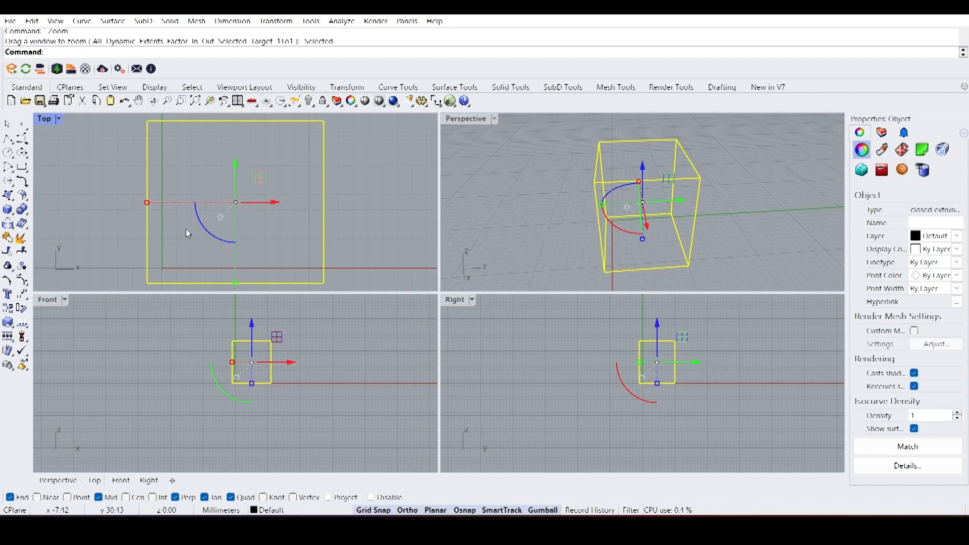
# - Delete the box and undo the deletion
pyautogui.press('Delete')
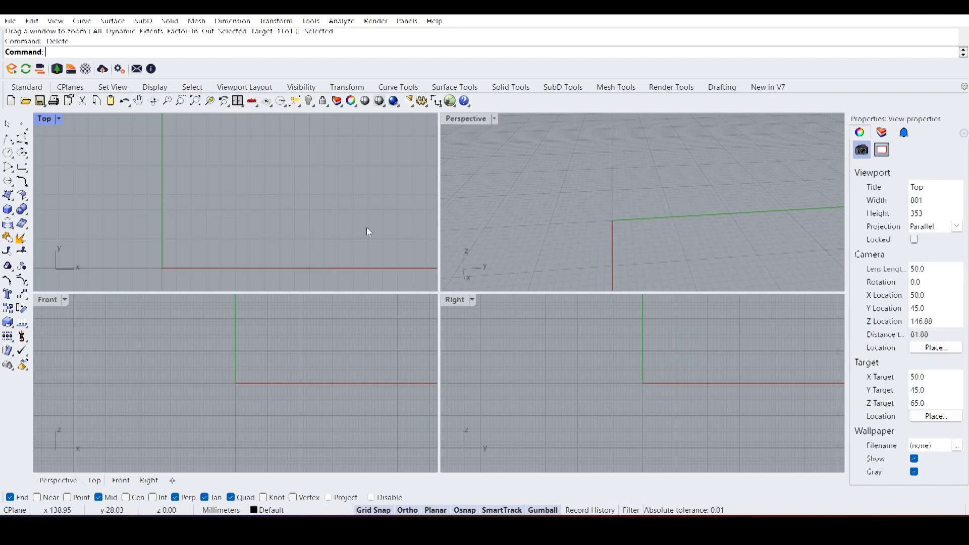
pyautogui.hotkey('ctrl', 'z')
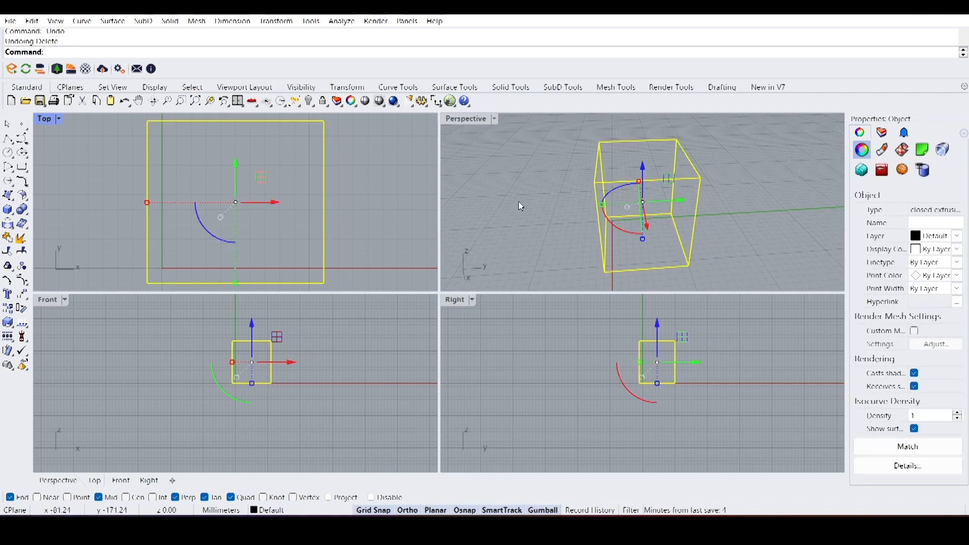
pyautogui.click(505, 232)
# - Set the Perspective viewport to the Shaded display mode
pyautogui.moveTo(505, 232); pyautogui.dragTo(624, 252, button='right')
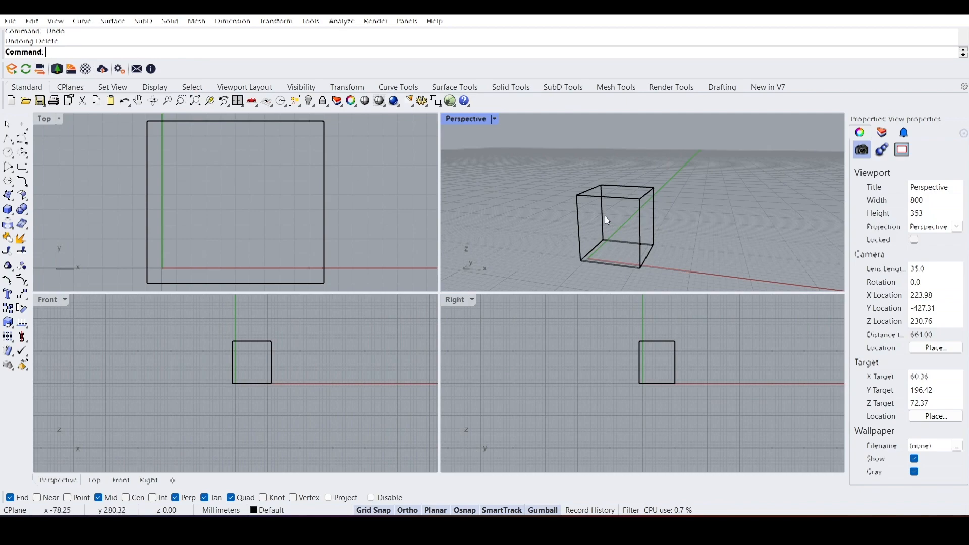
pyautogui.keyDown('shift'); pyautogui.moveTo(609, 219); pyautogui.dragTo(590, 205, button='right'); pyautogui.keyUp('shift')
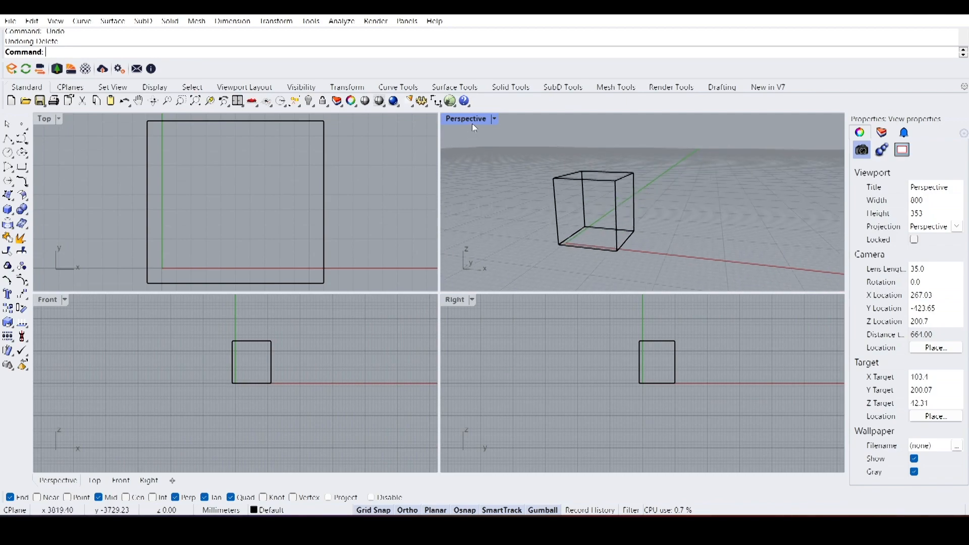
pyautogui.click(496, 120)
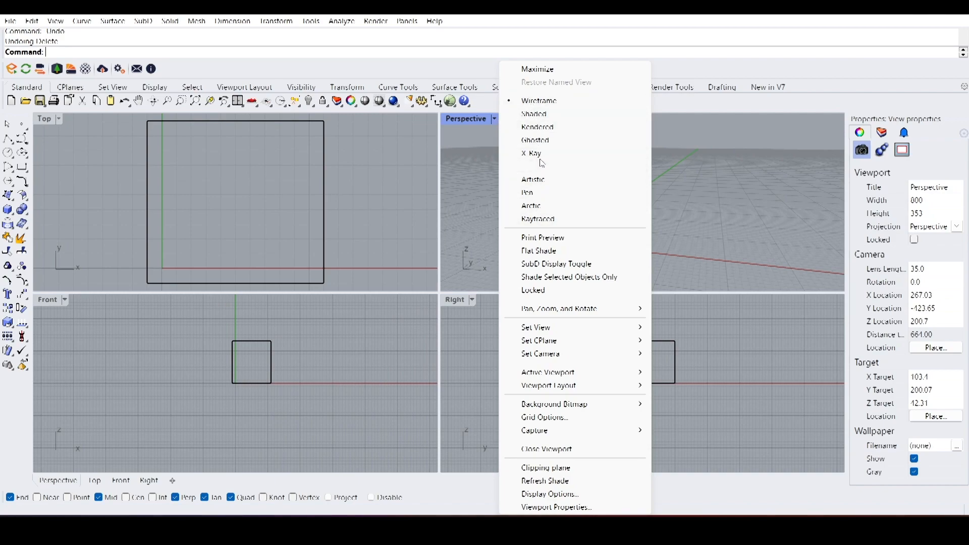
pyautogui.click(539, 114)
pyautogui.moveTo(576, 192)
pyautogui.mouseDown(button='right')
pyautogui.moveTo(612, 210)
pyautogui.moveTo(660, 208)
pyautogui.moveTo(652, 200)
pyautogui.mouseUp(button='right')
# - Zoom the Perspective viewport to the selected box, deselect it and orbit around it
pyautogui.click(652, 200)
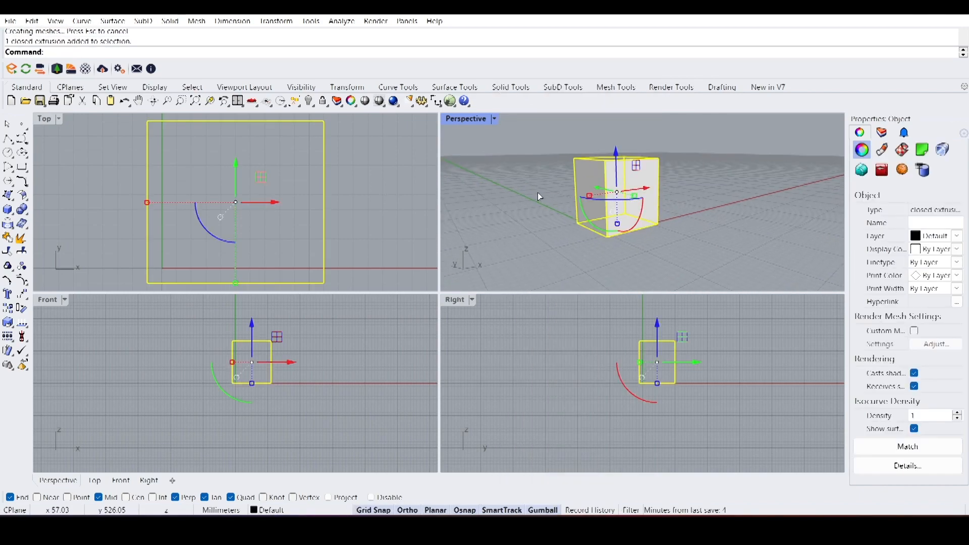
pyautogui.hotkey('ctrl', 'shift', 'e')
pyautogui.moveTo(712, 204); pyautogui.dragTo(840, 212, button='right')
pyautogui.click(511, 192)
pyautogui.moveTo(511, 192); pyautogui.dragTo(581, 192, button='right')
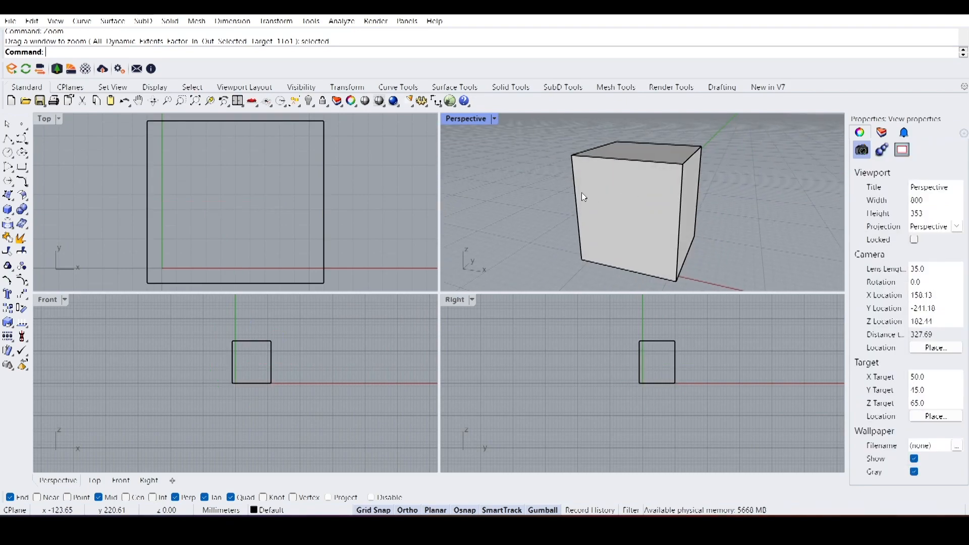
# - Switch the Perspective viewport to the Rendered display mode and back to Shaded
pyautogui.click(494, 120)
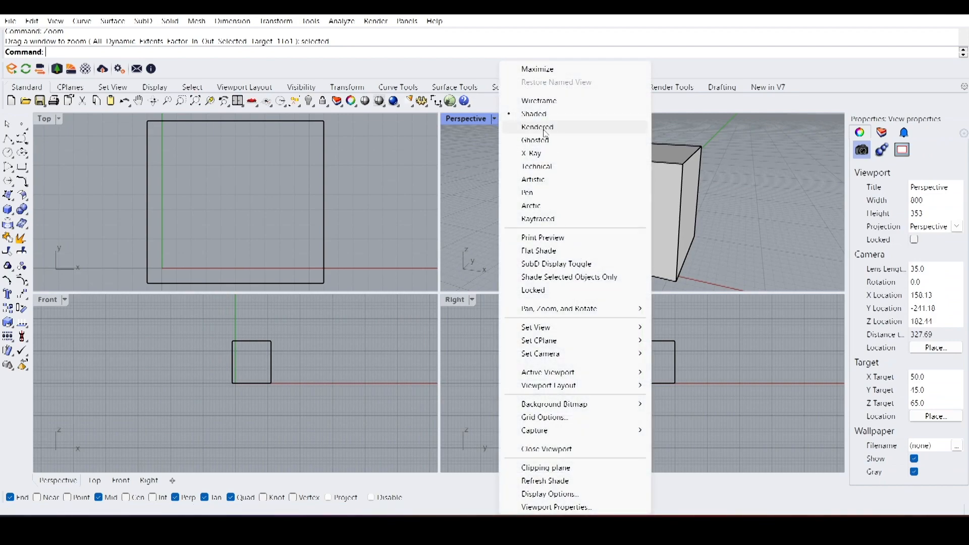
pyautogui.click(546, 129)
pyautogui.moveTo(659, 183); pyautogui.dragTo(634, 201, button='right')
pyautogui.click(495, 119)
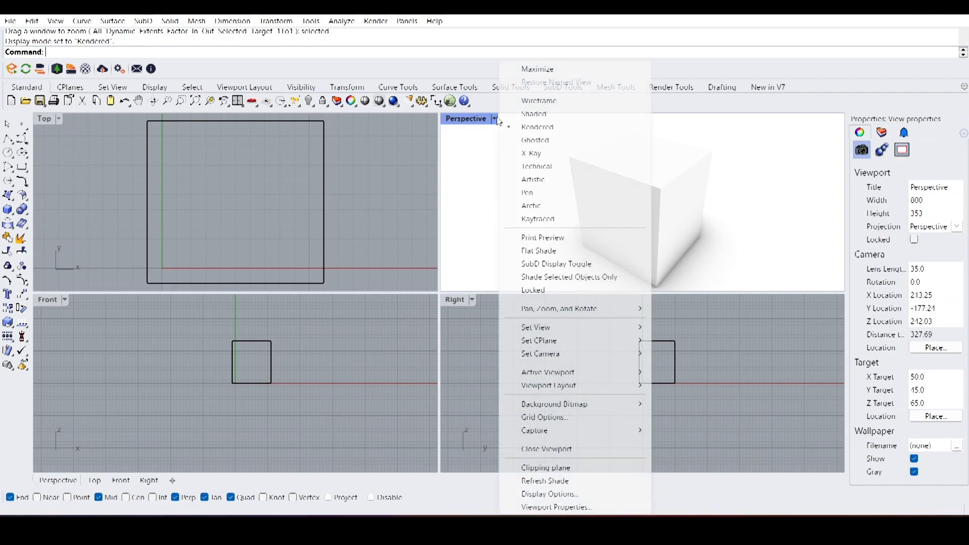
pyautogui.click(534, 114)
pyautogui.moveTo(564, 147); pyautogui.dragTo(582, 200, button='right')
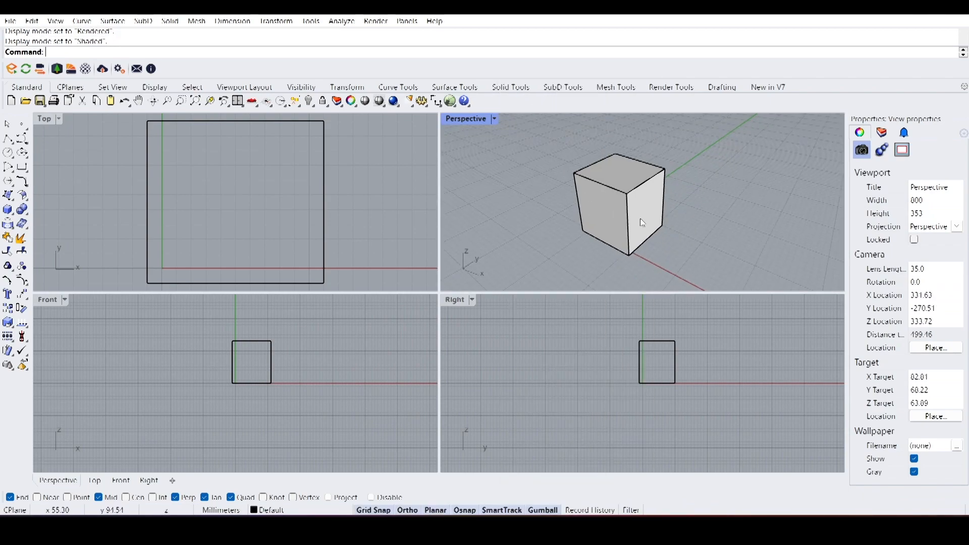
# - Maximize the Perspective viewport and pan, orbit and zoom around the shaded box
pyautogui.keyDown('shift'); pyautogui.moveTo(643, 223); pyautogui.dragTo(635, 192, button='right'); pyautogui.keyUp('shift')
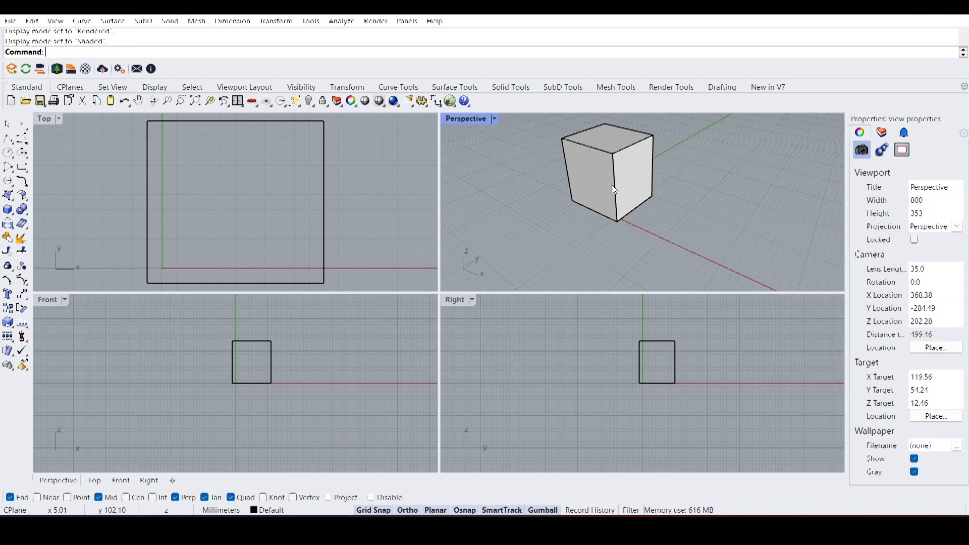
pyautogui.scroll(-2, 565, 203)
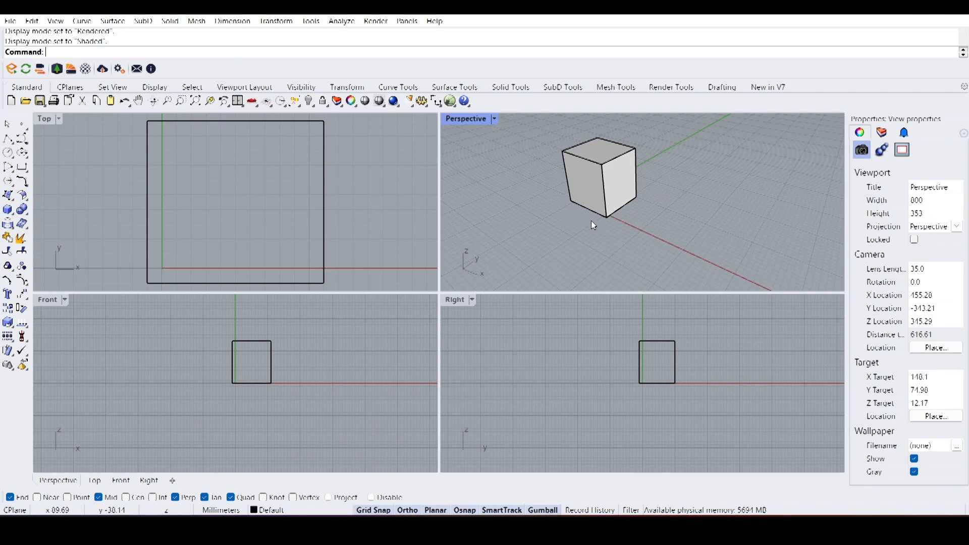
pyautogui.doubleClick(465, 119)
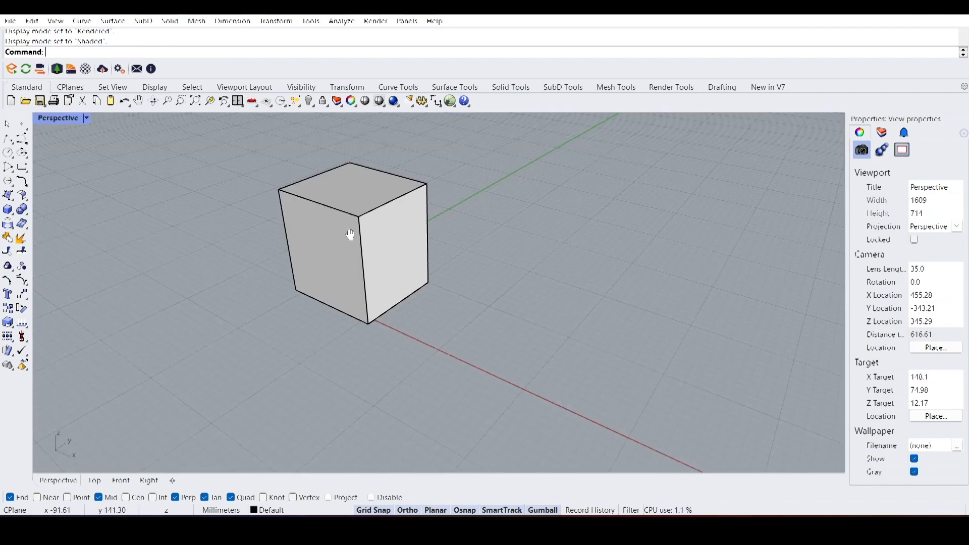
pyautogui.keyDown('shift'); pyautogui.moveTo(349, 234); pyautogui.dragTo(376, 228, button='right'); pyautogui.keyUp('shift')
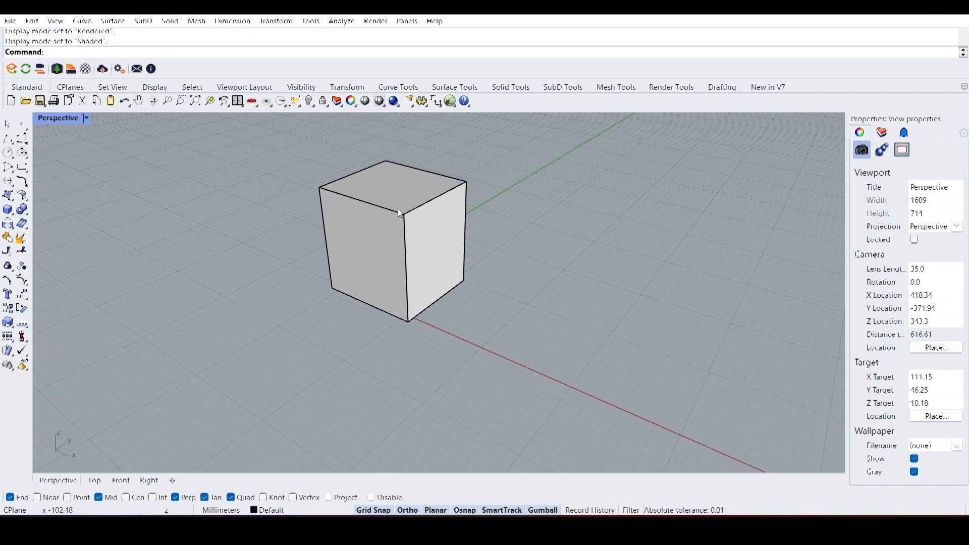
pyautogui.moveTo(367, 210); pyautogui.dragTo(552, 208, button='right')
pyautogui.moveTo(662, 201); pyautogui.dragTo(417, 209, button='right')
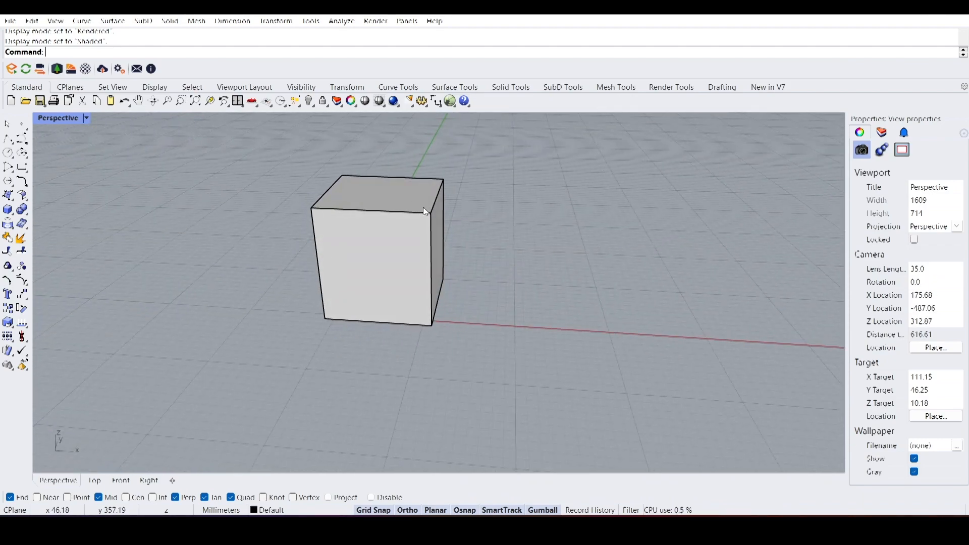
pyautogui.keyDown('shift'); pyautogui.moveTo(424, 211); pyautogui.dragTo(479, 217, button='right'); pyautogui.keyUp('shift')
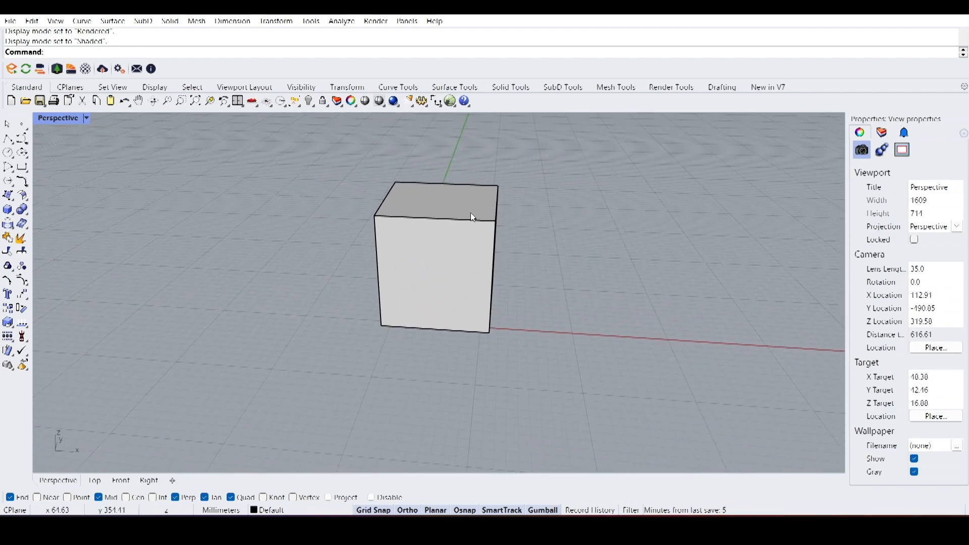
pyautogui.keyDown('ctrl'); pyautogui.moveTo(459, 213); pyautogui.dragTo(411, 222, button='right'); pyautogui.keyUp('ctrl')
# - Select the box in the maximized Perspective viewport and bring it into closer view
pyautogui.click(446, 234)
pyautogui.click(577, 255)
pyautogui.click(485, 216)
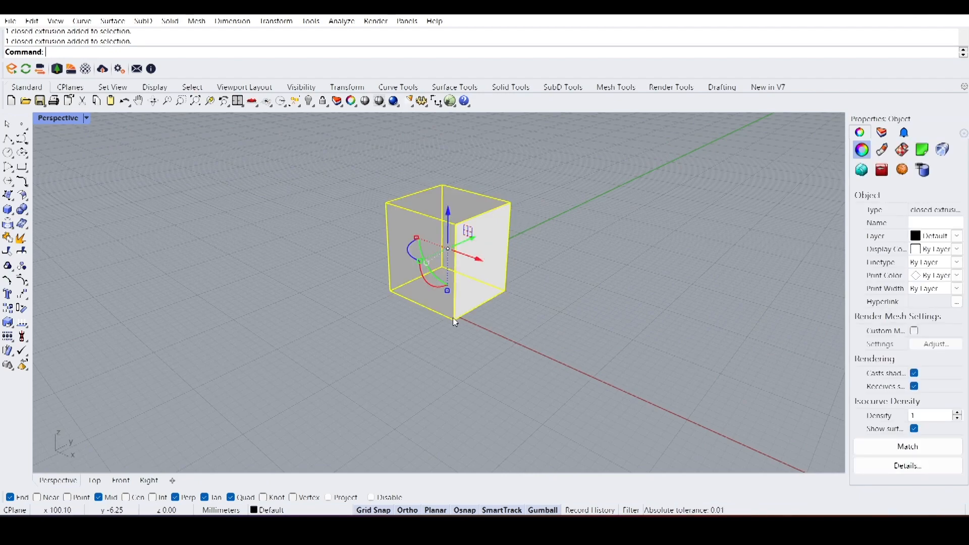
pyautogui.moveTo(432, 297)
pyautogui.mouseDown(button='right')
pyautogui.moveTo(468, 244)
pyautogui.moveTo(468, 271)
pyautogui.moveTo(484, 286)
pyautogui.moveTo(464, 297)
pyautogui.moveTo(446, 284)
pyautogui.mouseUp(button='right')
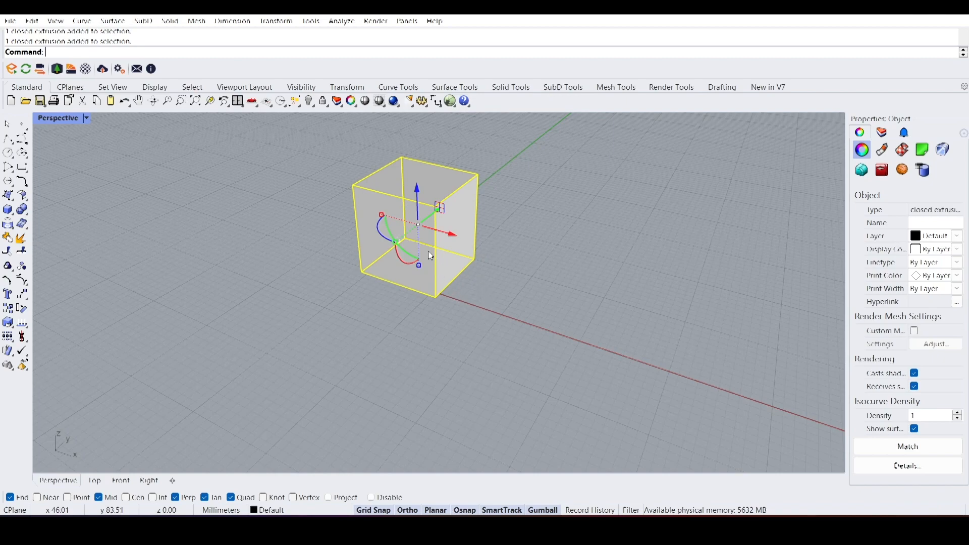
pyautogui.scroll(2, 417, 196)
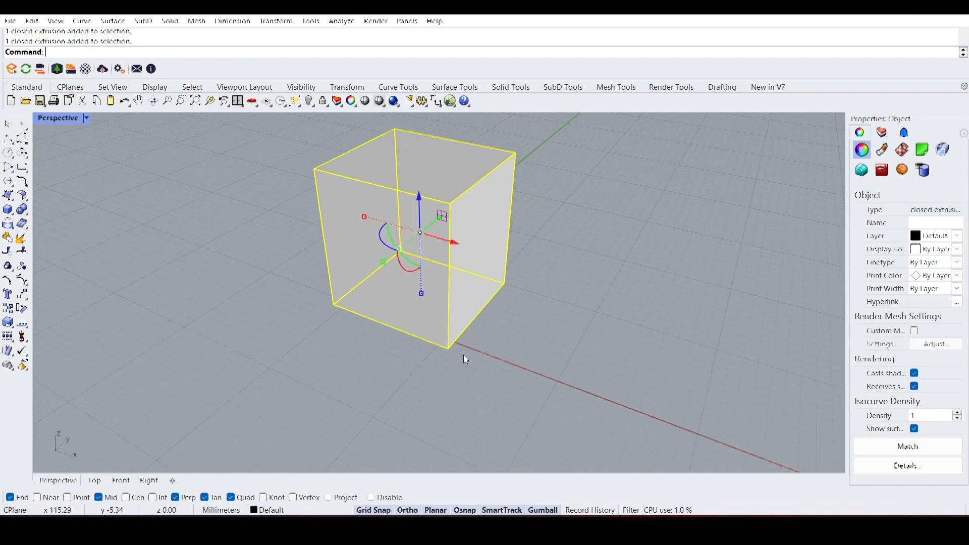
# - Toggle the Gumball off and back on for the selected box
pyautogui.click(549, 513)
pyautogui.click(549, 513)
pyautogui.click(549, 513)
pyautogui.click(549, 513)
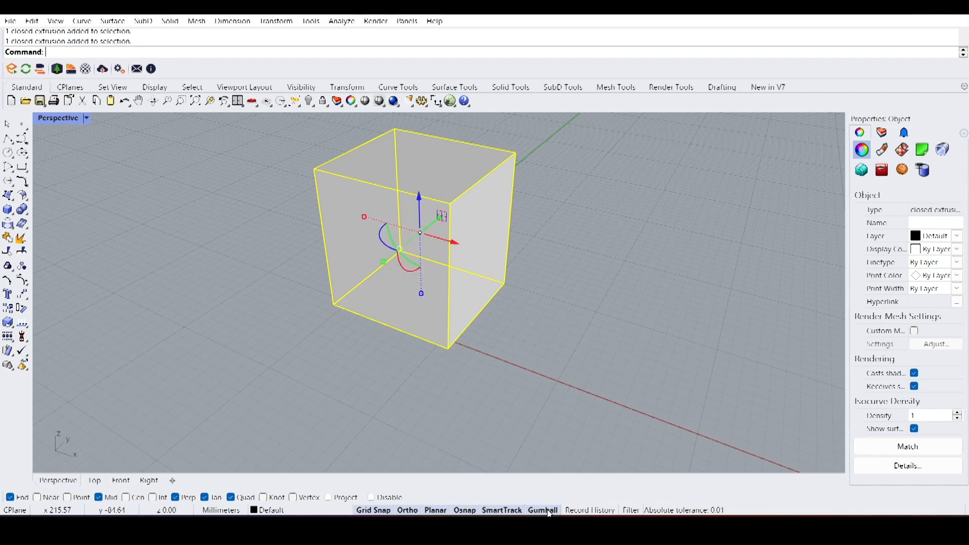
# - Try moving the reselected box in several directions with the Gumball, undoing each move
pyautogui.scroll(-2, 391, 347)
pyautogui.click(471, 345)
pyautogui.click(432, 315)
pyautogui.scroll(2, 417, 294)
pyautogui.scroll(2, 415, 293)
pyautogui.moveTo(456, 290); pyautogui.dragTo(405, 296, button='right')
pyautogui.moveTo(426, 247); pyautogui.dragTo(505, 224)
pyautogui.hotkey('ctrl', 'z')
pyautogui.moveTo(401, 228); pyautogui.dragTo(401, 199)
pyautogui.hotkey('ctrl', 'z')
pyautogui.moveTo(430, 275); pyautogui.dragTo(467, 305)
pyautogui.hotkey('ctrl', 'z')
# - Try rotating the box about its vertical axis with the Gumball, undoing each rotation
pyautogui.moveTo(385, 356); pyautogui.dragTo(406, 333, button='right')
pyautogui.moveTo(387, 297); pyautogui.dragTo(362, 294)
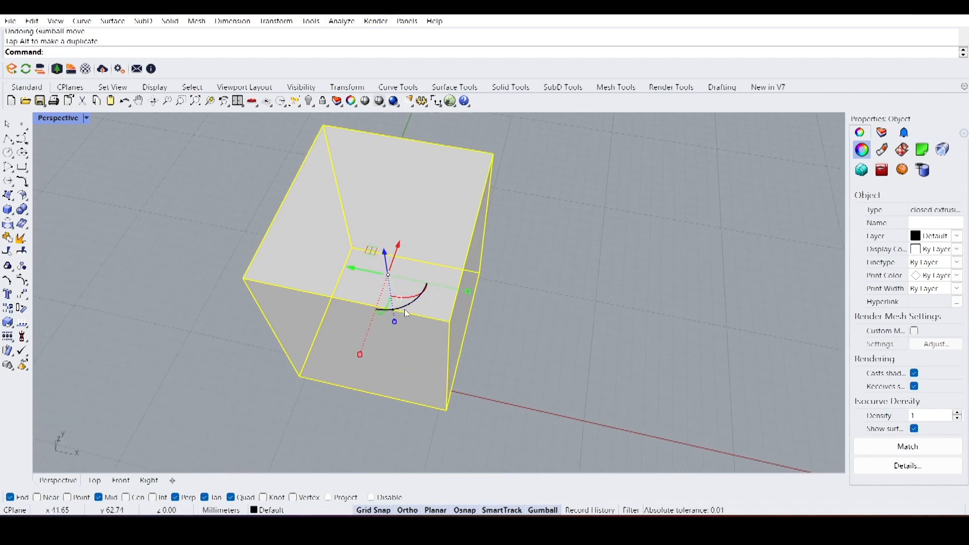
pyautogui.hotkey('ctrl', 'z')
pyautogui.hotkey('ctrl', 'z')
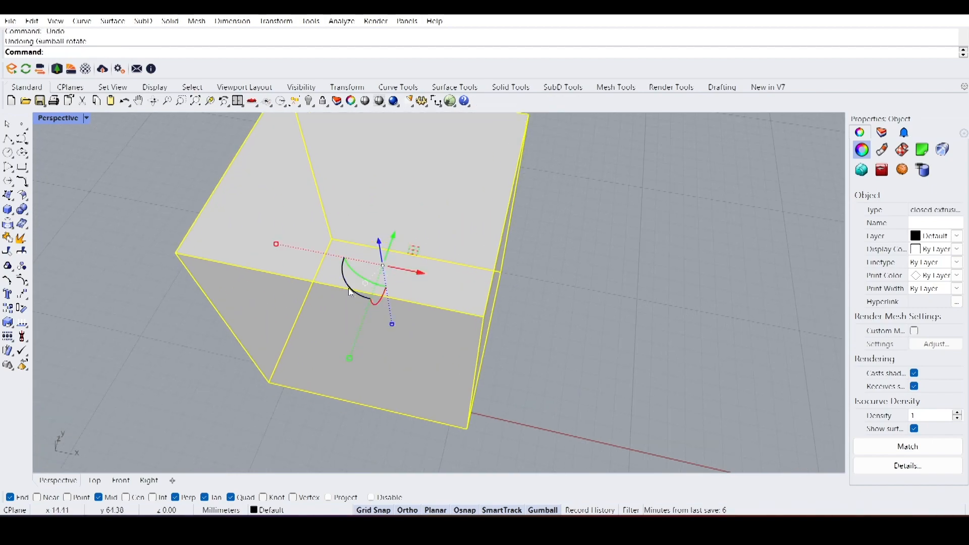
pyautogui.moveTo(349, 290); pyautogui.dragTo(302, 399)
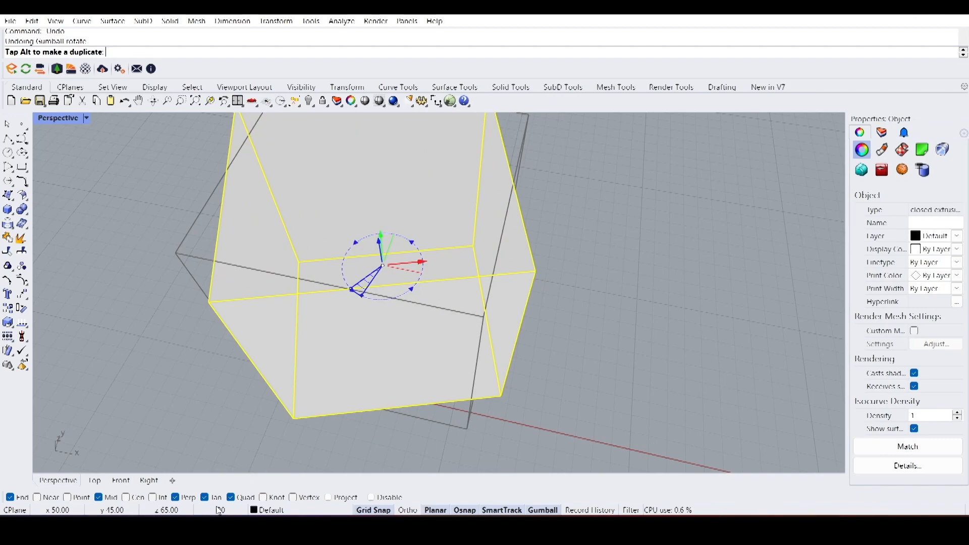
pyautogui.moveTo(262, 467); pyautogui.dragTo(287, 343)
pyautogui.hotkey('ctrl', 'z')
# - Try scaling the box with the Gumball's scale handles and undo the scaling
pyautogui.moveTo(435, 344); pyautogui.dragTo(394, 295, button='right')
pyautogui.moveTo(344, 272); pyautogui.dragTo(335, 304, button='right')
pyautogui.moveTo(329, 281); pyautogui.dragTo(262, 337)
pyautogui.moveTo(311, 232); pyautogui.dragTo(186, 212)
pyautogui.hotkey('ctrl', 'z')
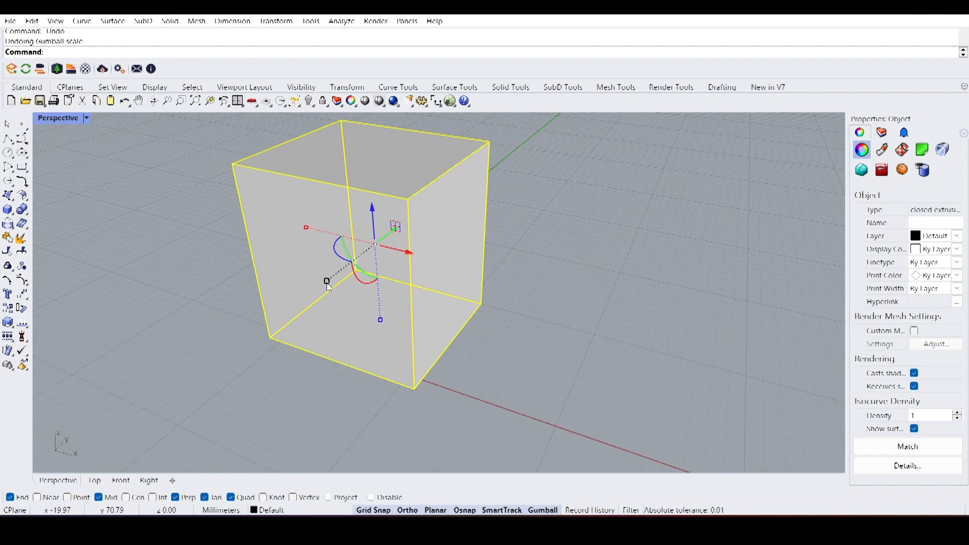
# - Try scaling the box uniformly in all three directions with the Gumball, then undo the scaling
pyautogui.moveTo(329, 287); pyautogui.dragTo(296, 309)
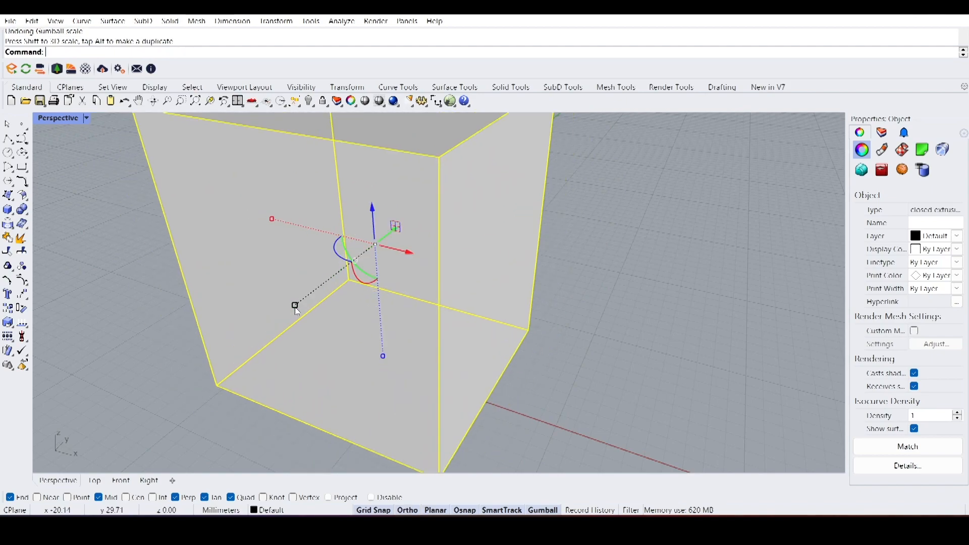
pyautogui.hotkey('ctrl', 'z')
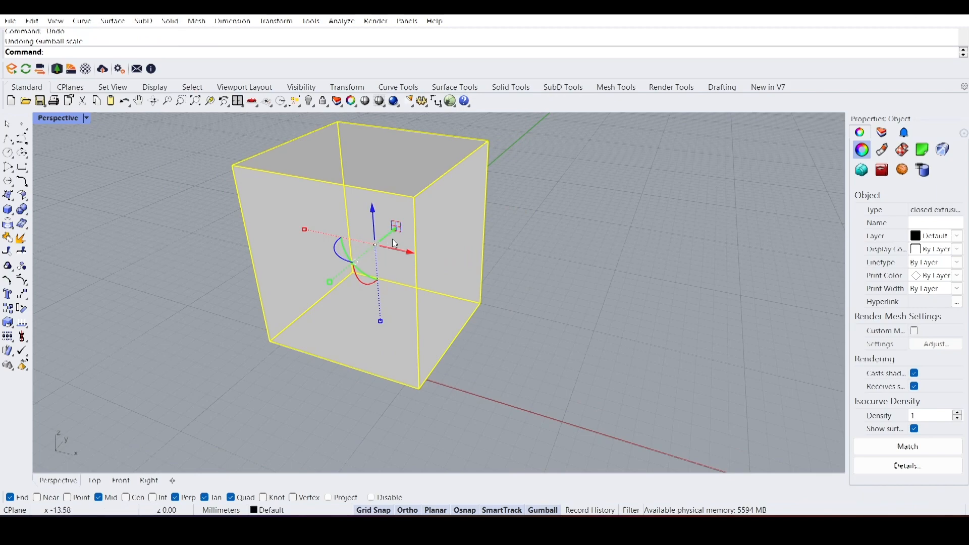
pyautogui.scroll(3, 399, 245)
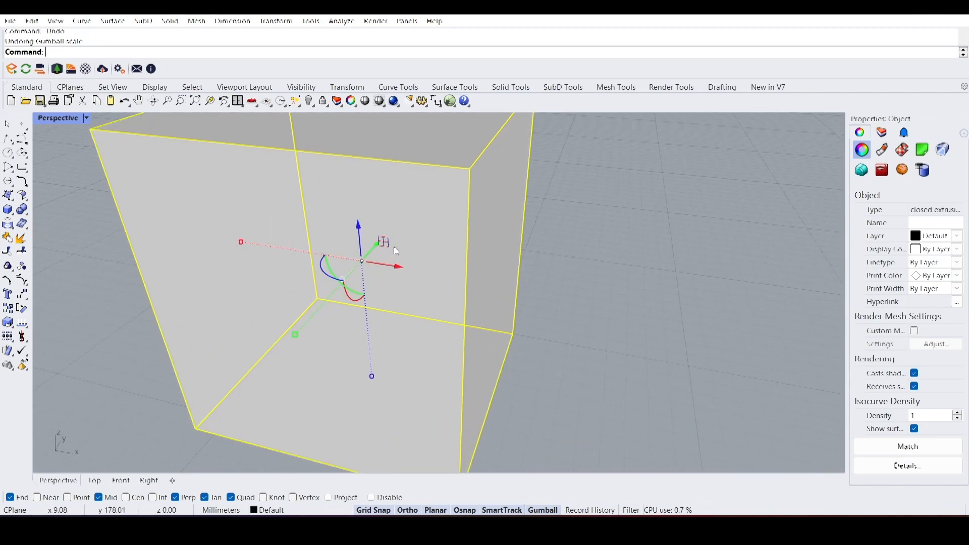
pyautogui.scroll(-3, 392, 257)
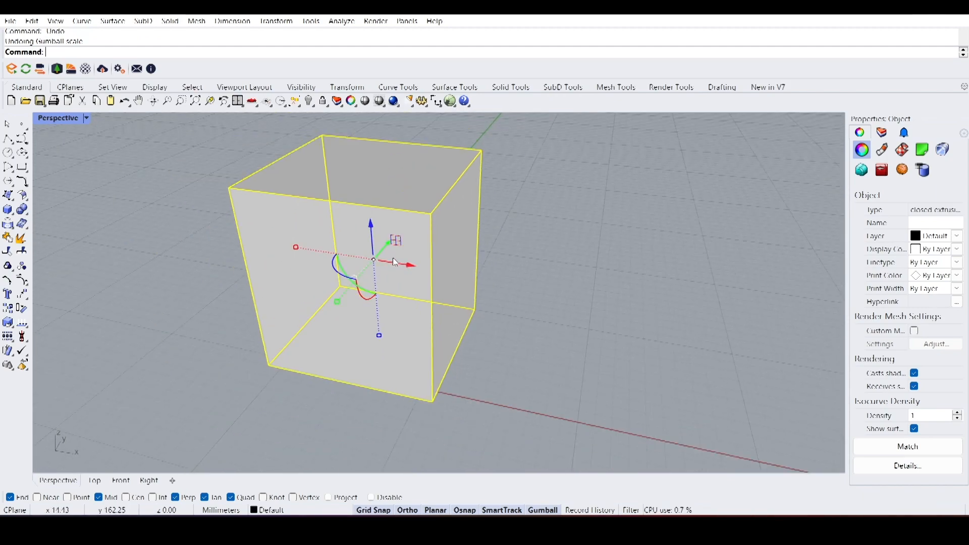
# - Try moving the box within the vertical XZ plane using the Gumball's plane handle, then undo the move
pyautogui.moveTo(401, 243)
pyautogui.mouseDown()
pyautogui.moveTo(438, 259)
pyautogui.moveTo(437, 343)
pyautogui.moveTo(412, 325)
pyautogui.moveTo(406, 272)
pyautogui.moveTo(389, 271)
pyautogui.moveTo(408, 203)
pyautogui.moveTo(331, 280)
pyautogui.moveTo(395, 257)
pyautogui.mouseUp()
pyautogui.scroll(3, 405, 275)
pyautogui.scroll(-5, 404, 275)
pyautogui.scroll(-5, 331, 280)
pyautogui.moveTo(394, 257); pyautogui.dragTo(252, 262, button='right')
pyautogui.moveTo(253, 261); pyautogui.dragTo(407, 220)
pyautogui.hotkey('ctrl', 'z')
# - Try moving the box within the horizontal XY plane from a top-down angle, then undo the move
pyautogui.moveTo(384, 263); pyautogui.dragTo(422, 325, button='right')
pyautogui.scroll(3, 448, 285)
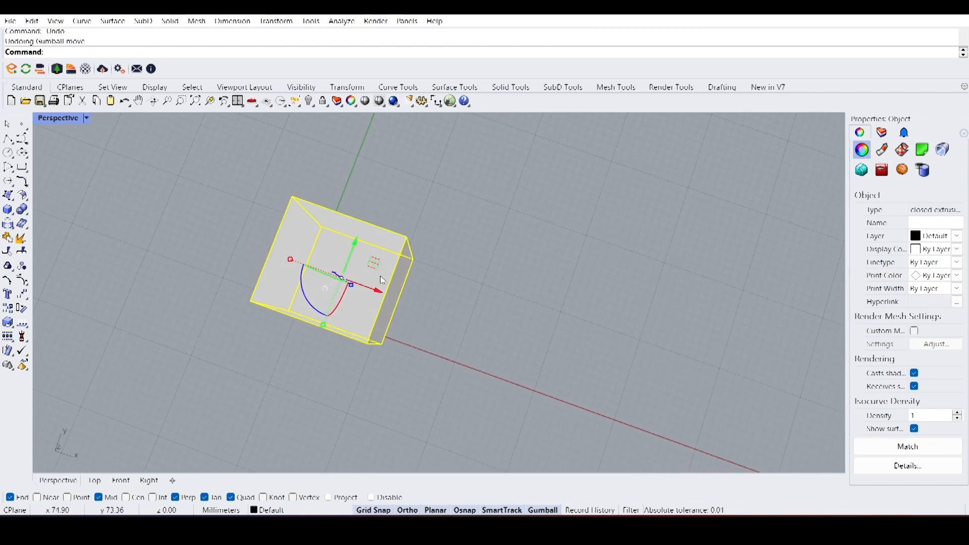
pyautogui.moveTo(382, 262); pyautogui.dragTo(390, 283)
pyautogui.scroll(-3, 368, 305)
pyautogui.hotkey('ctrl', 'z')
# - Try moving the box within the vertical YZ plane from a low side angle, then undo the move
pyautogui.moveTo(443, 267); pyautogui.dragTo(298, 164, button='right')
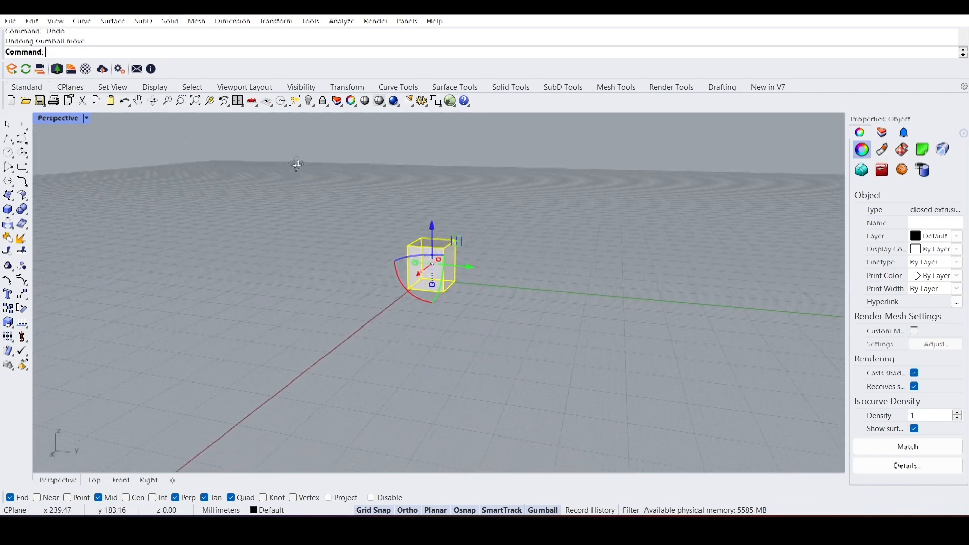
pyautogui.scroll(4, 455, 250)
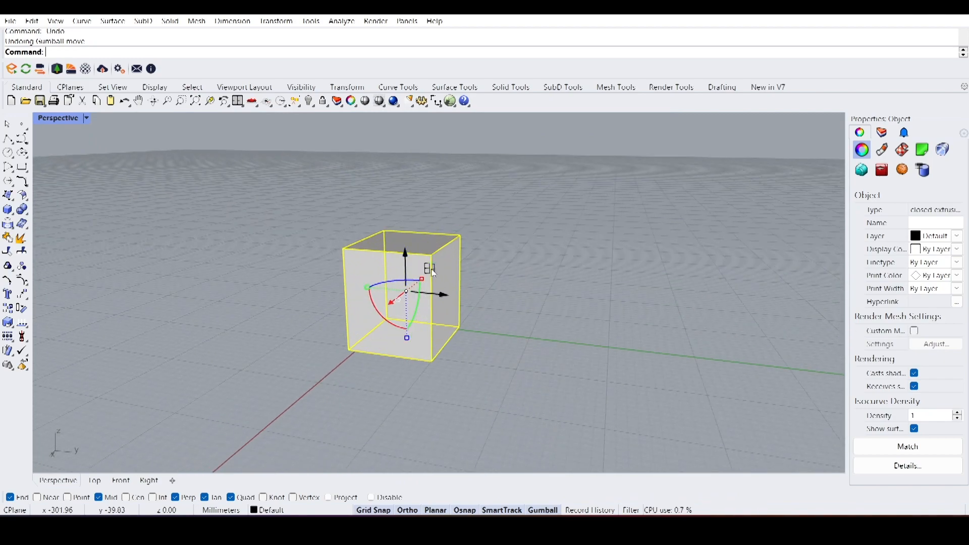
pyautogui.moveTo(431, 269); pyautogui.dragTo(348, 294)
pyautogui.moveTo(348, 295); pyautogui.dragTo(303, 306, button='right')
pyautogui.moveTo(304, 306); pyautogui.dragTo(450, 205)
pyautogui.hotkey('ctrl', 'z')
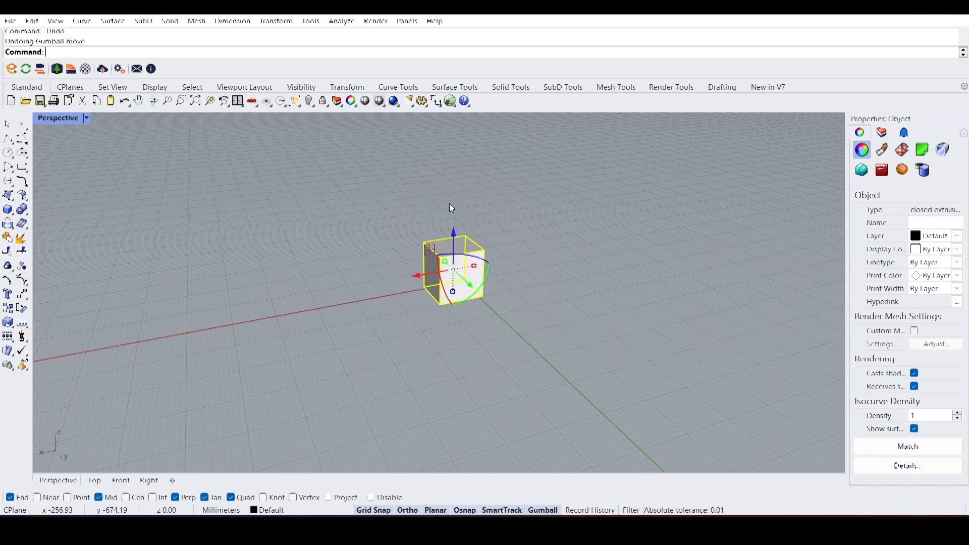
# - Deselect the box and draw a single straight polyline segment on the ground plane beside it
pyautogui.click(329, 304)
pyautogui.moveTo(328, 305); pyautogui.dragTo(407, 271, button='right')
pyautogui.scroll(4, 407, 271)
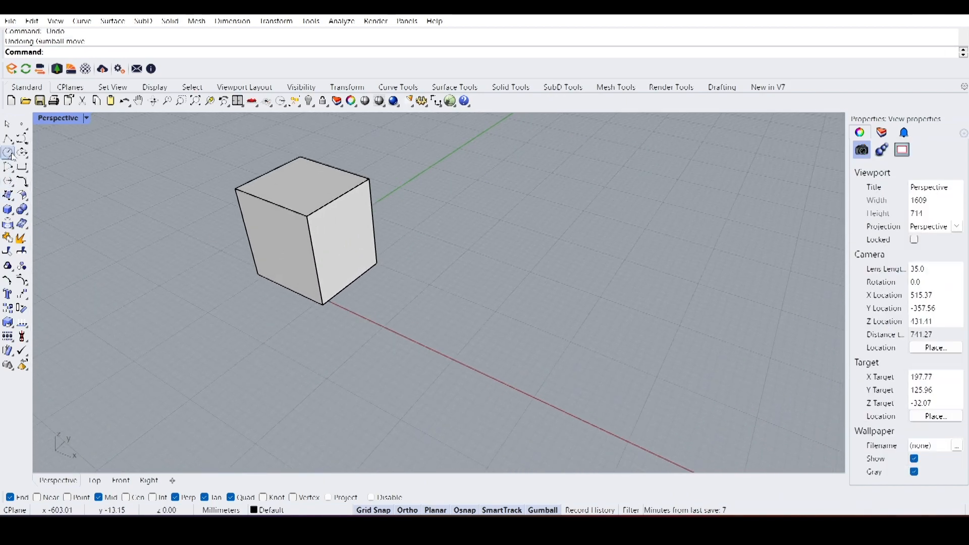
pyautogui.click(8, 139)
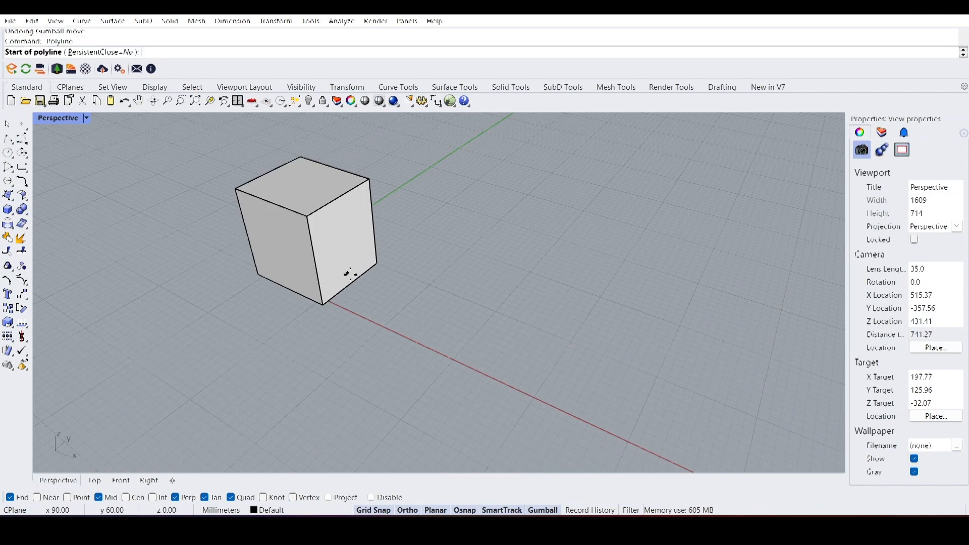
pyautogui.click(411, 301)
pyautogui.click(545, 354)
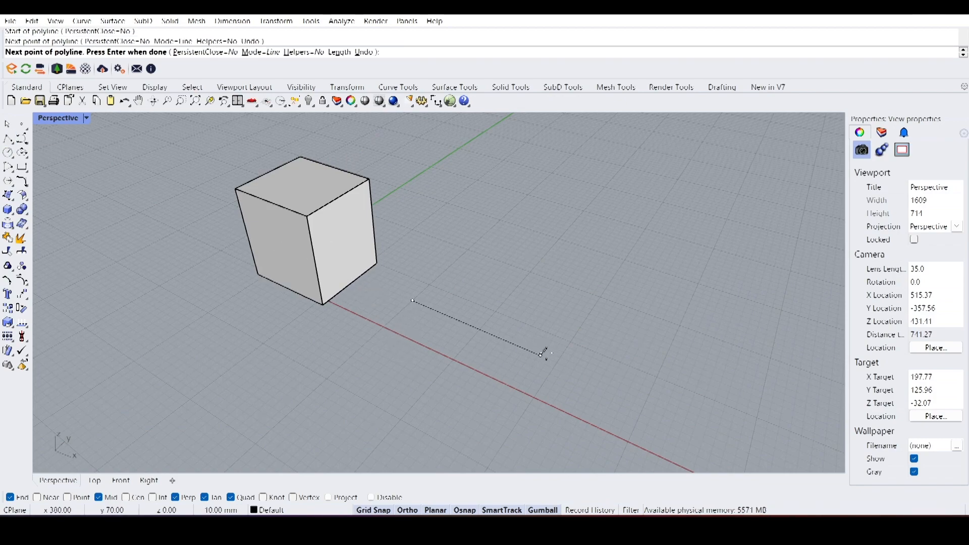
pyautogui.press('Return')
# - Extrude the line straight up into a vertical surface with the Gumball's extrude handle and clear the selection
pyautogui.click(545, 354)
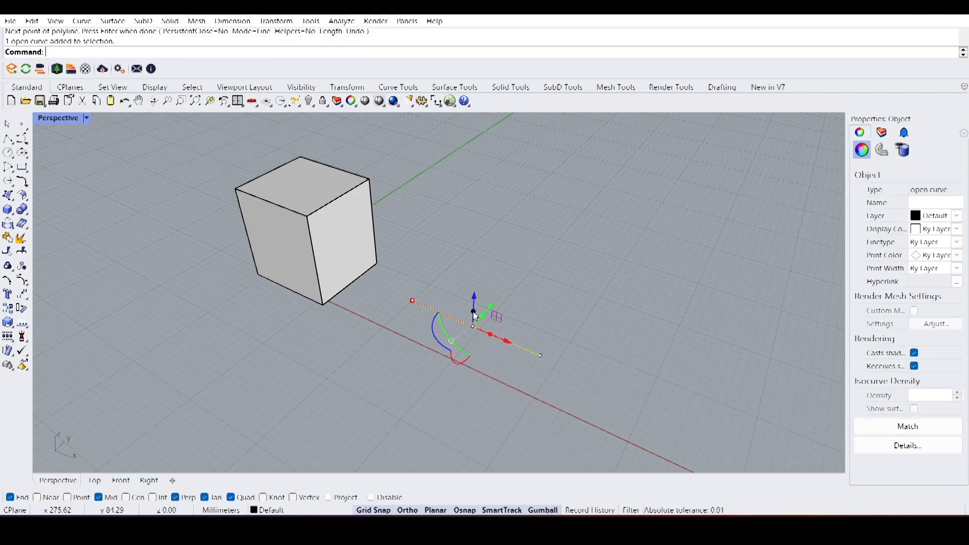
pyautogui.moveTo(481, 331); pyautogui.dragTo(480, 367, button='right')
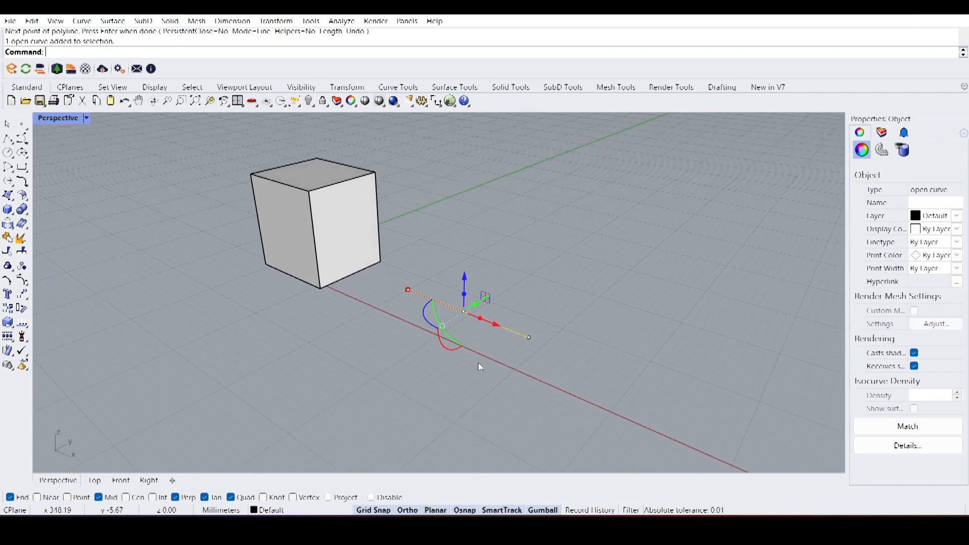
pyautogui.moveTo(462, 295); pyautogui.dragTo(457, 175)
pyautogui.scroll(-4, 460, 259)
pyautogui.press('Escape')
# - Extrude the vertical surface along the Y axis into a solid block with the Gumball's extrude handle
pyautogui.moveTo(485, 262); pyautogui.dragTo(331, 276, button='right')
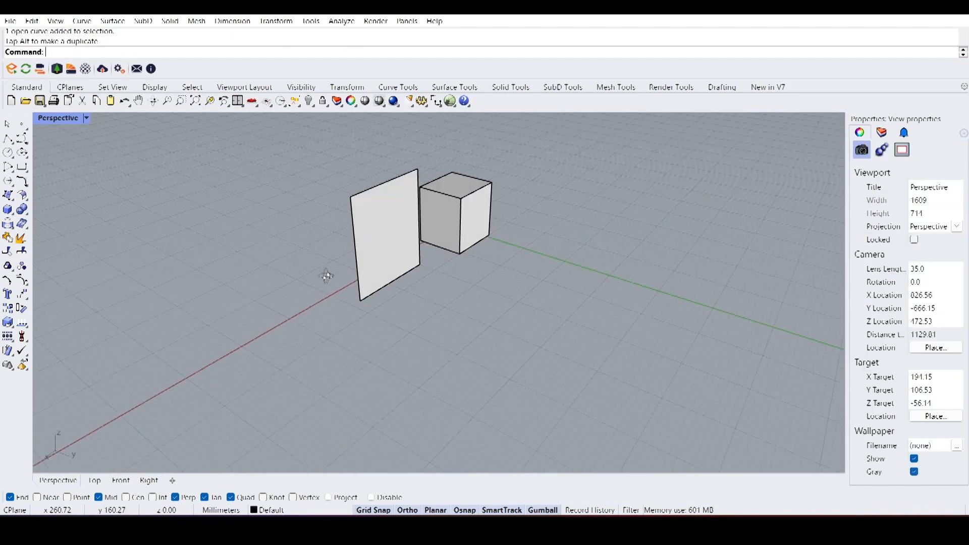
pyautogui.scroll(4, 405, 235)
pyautogui.click(403, 245)
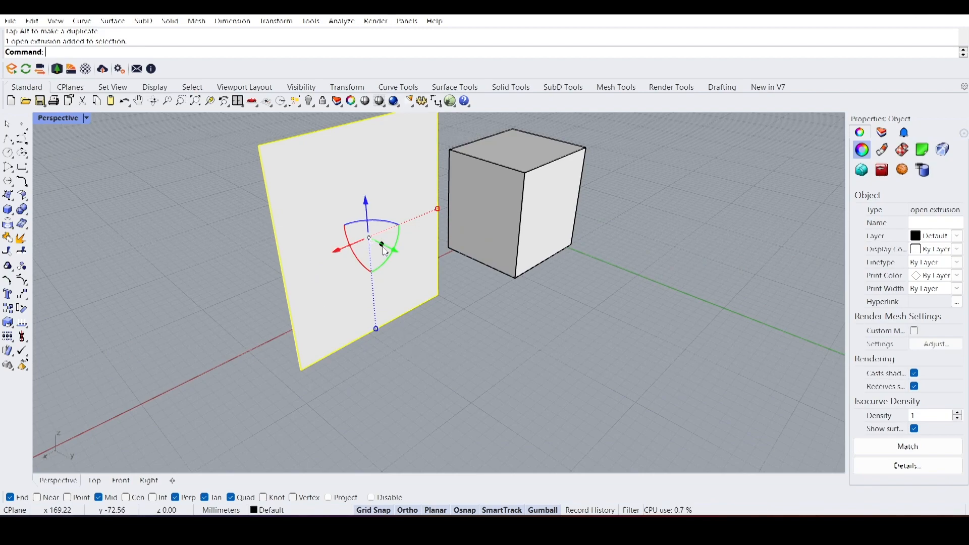
pyautogui.scroll(-3, 387, 247)
pyautogui.moveTo(389, 248); pyautogui.dragTo(488, 289)
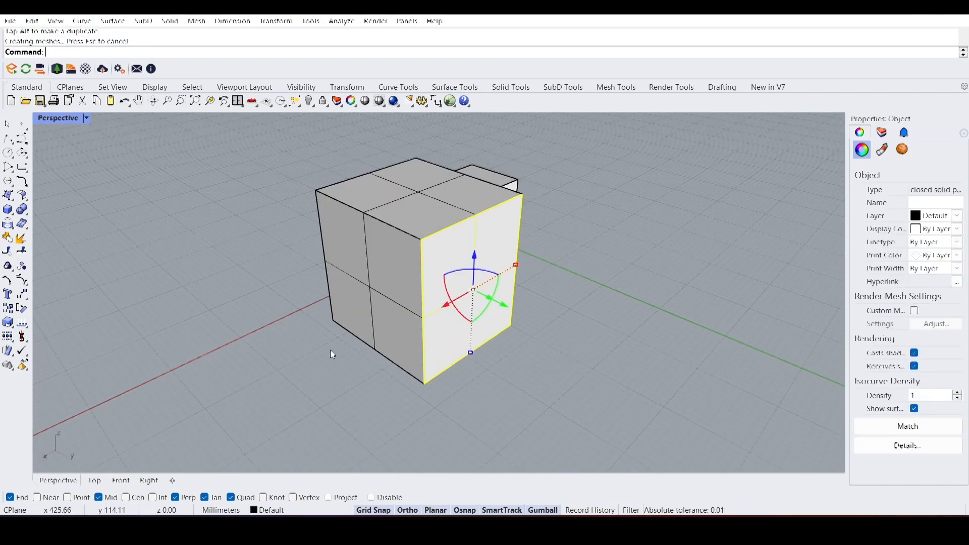
pyautogui.moveTo(331, 352); pyautogui.dragTo(519, 335, button='right')
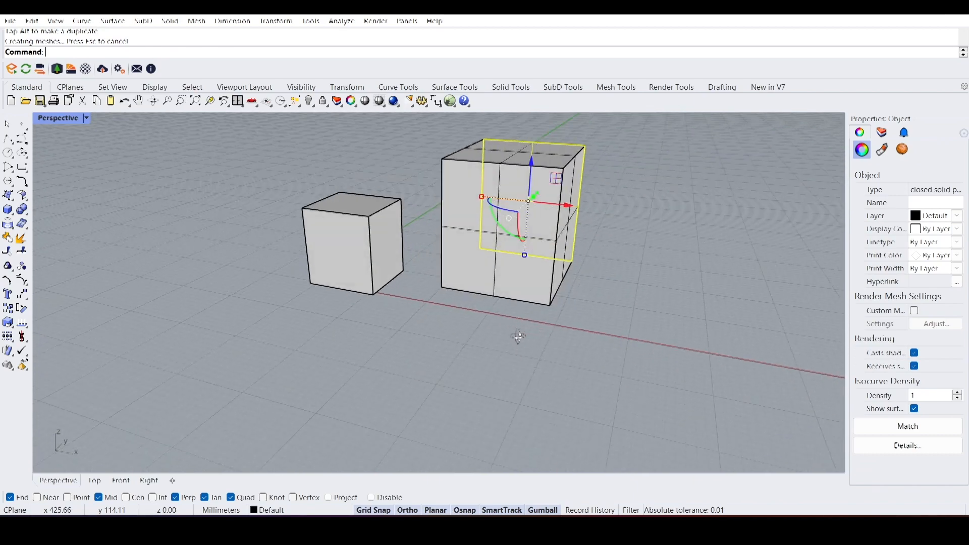
pyautogui.click(492, 344)
# - Examine the extruded block from several angles, selecting the whole solid and a single face of it
pyautogui.click(504, 260)
pyautogui.moveTo(529, 274); pyautogui.dragTo(422, 334, button='right')
pyautogui.scroll(4, 469, 260)
pyautogui.moveTo(465, 303)
pyautogui.mouseDown(button='right')
pyautogui.moveTo(463, 265)
pyautogui.moveTo(462, 297)
pyautogui.mouseUp(button='right')
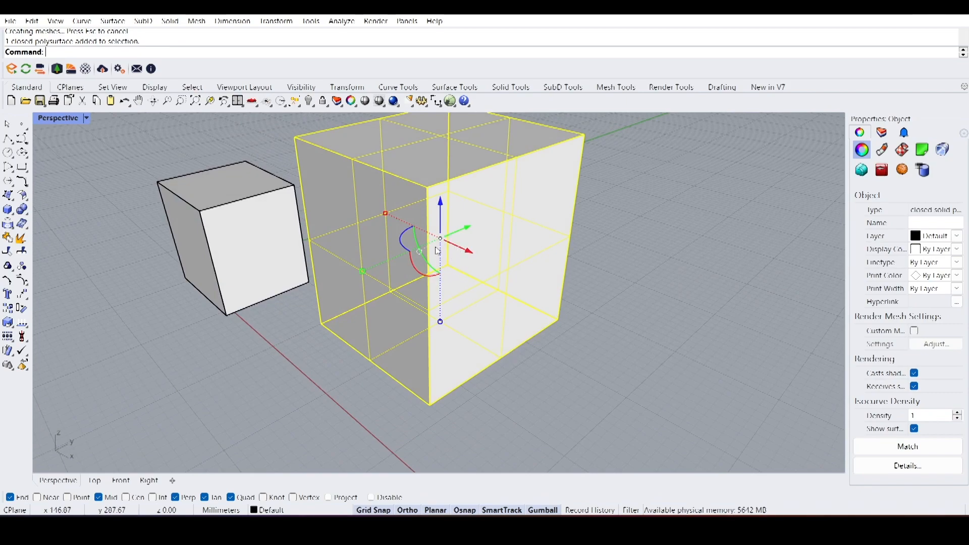
pyautogui.moveTo(387, 353)
pyautogui.mouseDown(button='right')
pyautogui.moveTo(413, 344)
pyautogui.moveTo(396, 351)
pyautogui.mouseUp(button='right')
pyautogui.click(507, 389)
pyautogui.keyDown('ctrl'); pyautogui.keyDown('shift'); pyautogui.click(499, 305); pyautogui.keyUp('shift'); pyautogui.keyUp('ctrl')
pyautogui.click(566, 378)
# - Delete the extruded block, the source line and the original box, and return to the four-viewport layout
pyautogui.click(458, 348)
pyautogui.press('Delete')
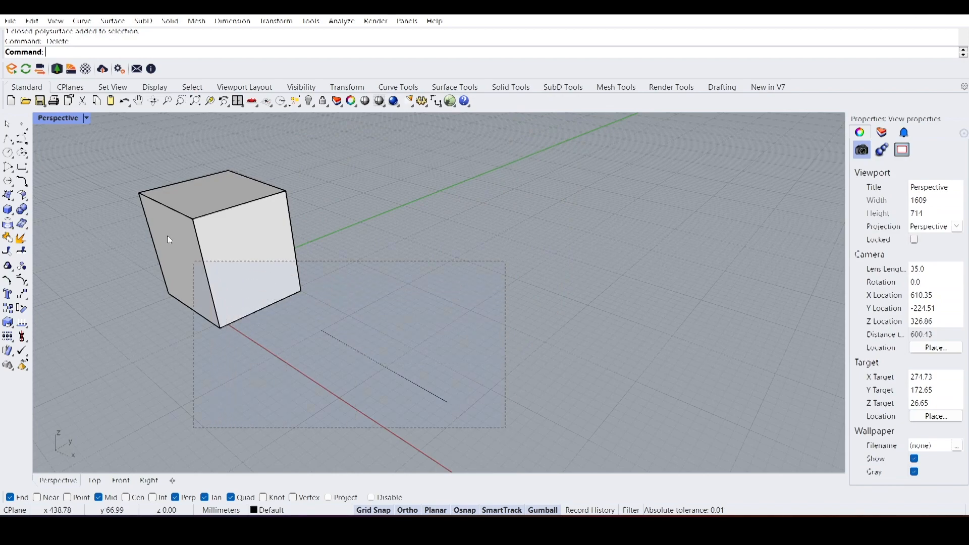
pyautogui.moveTo(168, 239); pyautogui.dragTo(128, 192)
pyautogui.press('Delete')
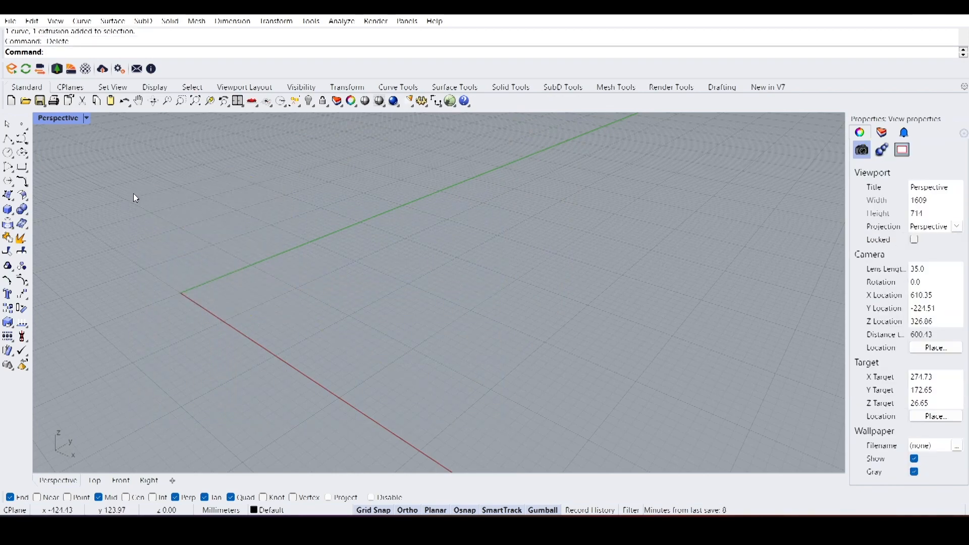
pyautogui.doubleClick(60, 118)
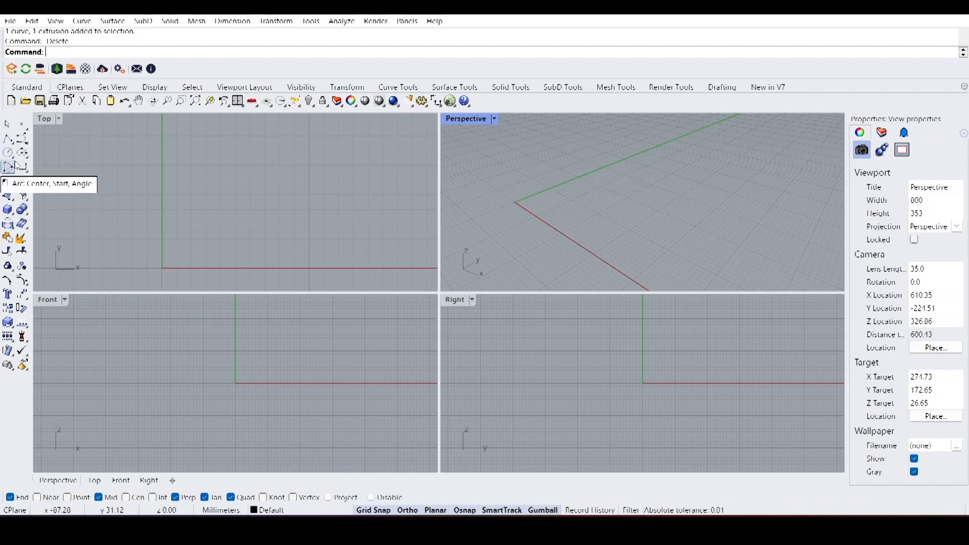
# - Create a rectangular surface from corner points in the Perspective viewport, starting at the origin, and select it
pyautogui.click(14, 202)
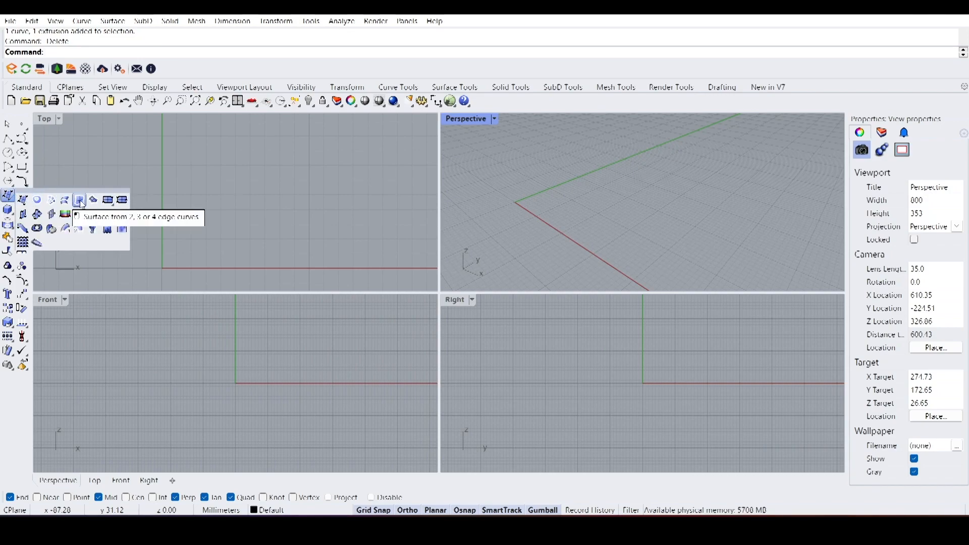
pyautogui.click(24, 202)
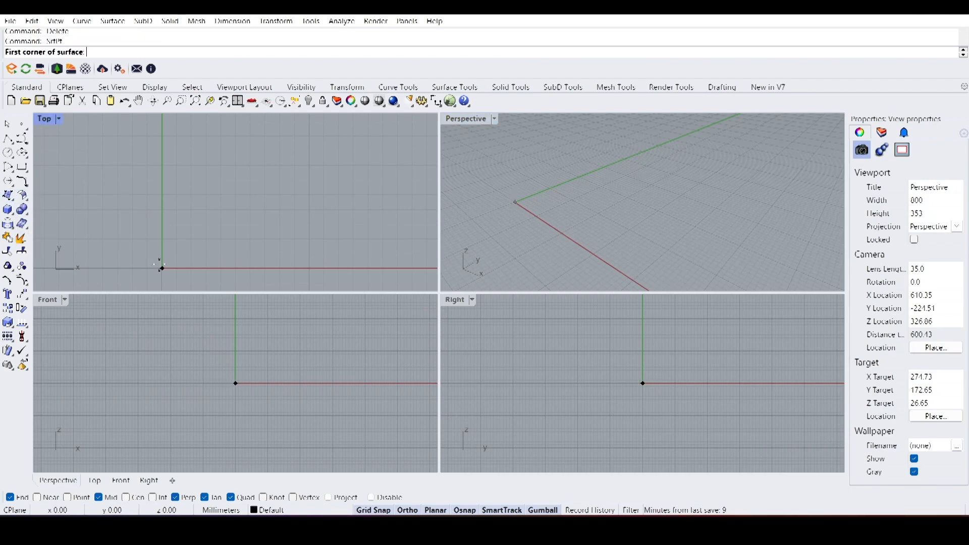
pyautogui.click(516, 202)
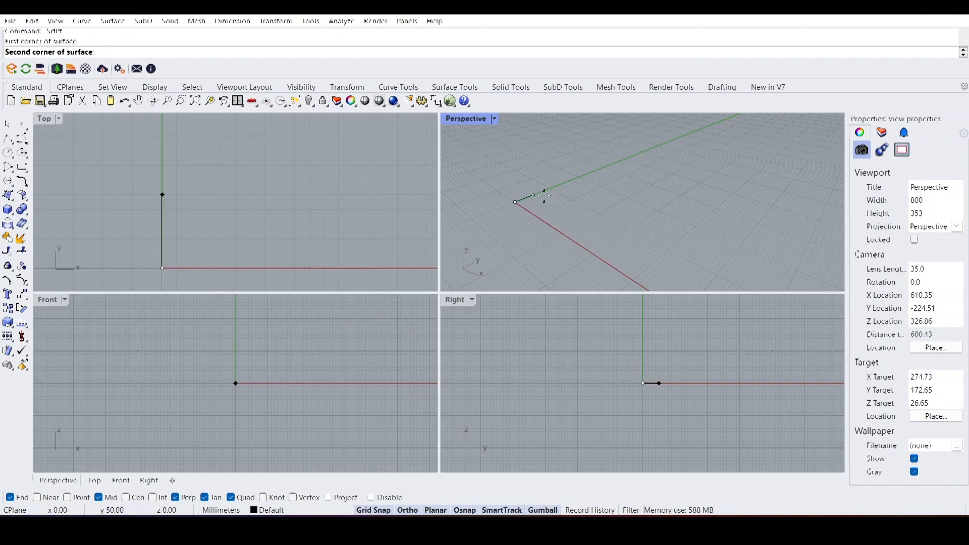
pyautogui.click(584, 178)
pyautogui.click(657, 208)
pyautogui.click(595, 256)
pyautogui.click(593, 235)
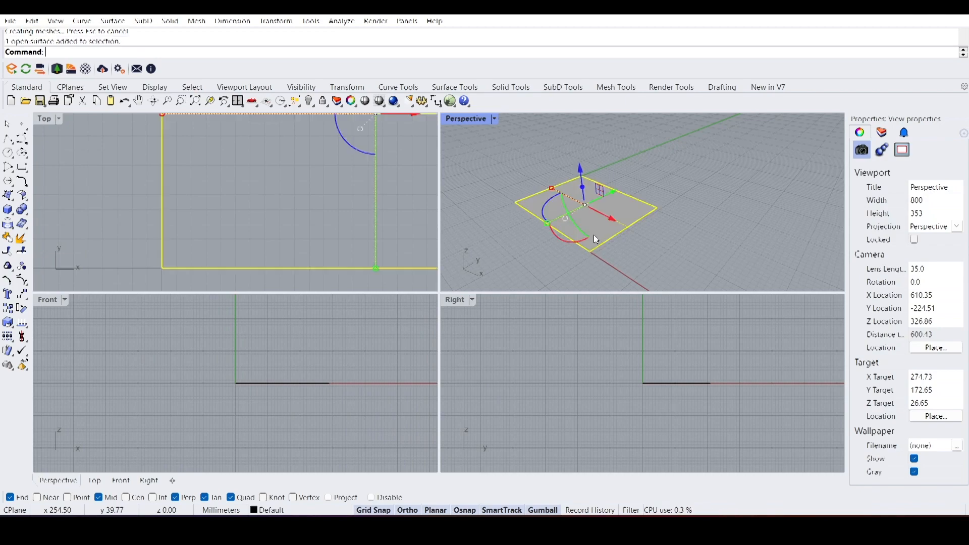
# - Create a second, irregular four-sided surface from corner points beside the first one in the Perspective viewport
pyautogui.moveTo(606, 251); pyautogui.dragTo(691, 257, button='right')
pyautogui.moveTo(602, 246); pyautogui.dragTo(467, 236, button='right')
pyautogui.click(7, 196)
pyautogui.click(657, 262)
pyautogui.click(695, 221)
pyautogui.click(744, 236)
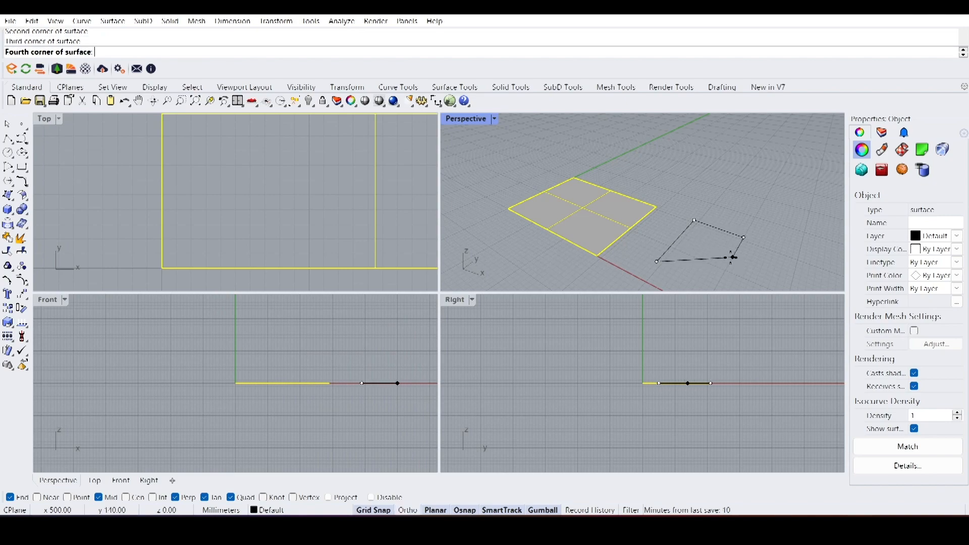
pyautogui.click(732, 257)
# - Select both corner-point surfaces and delete them
pyautogui.moveTo(731, 257)
pyautogui.mouseDown(button='right')
pyautogui.moveTo(707, 228)
pyautogui.moveTo(729, 256)
pyautogui.mouseUp(button='right')
pyautogui.keyDown('shift'); pyautogui.moveTo(730, 252); pyautogui.dragTo(669, 234, button='right'); pyautogui.keyUp('shift')
pyautogui.moveTo(670, 235); pyautogui.dragTo(527, 161)
pyautogui.press('Delete')
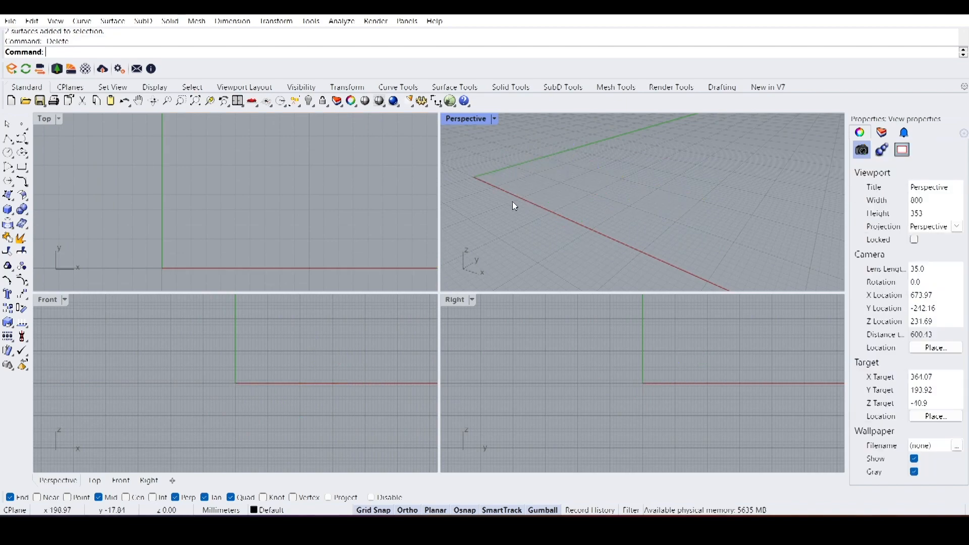
# - Draw a four-segment zigzag polyline with two peaks in the Top viewport, from the origin to 200,0 on the X axis
pyautogui.click(10, 143)
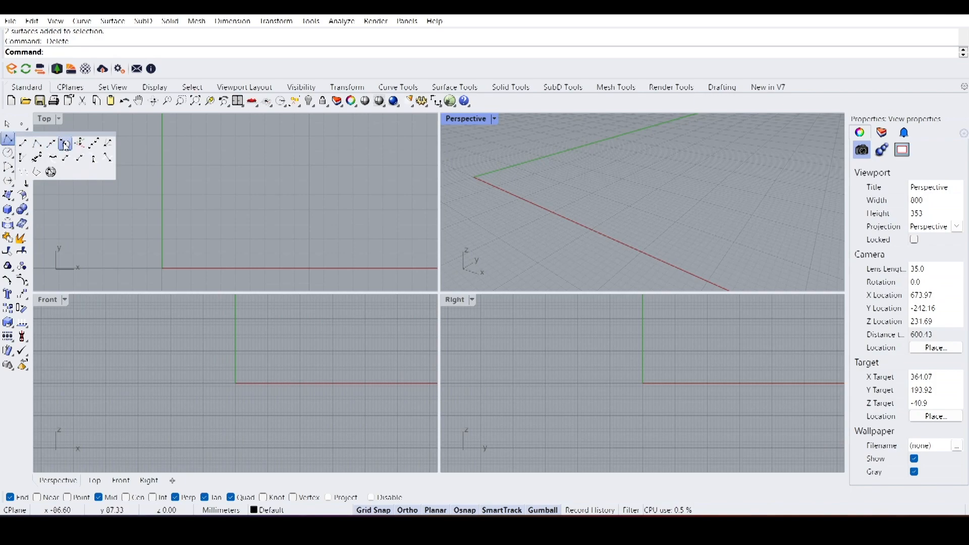
pyautogui.click(8, 143)
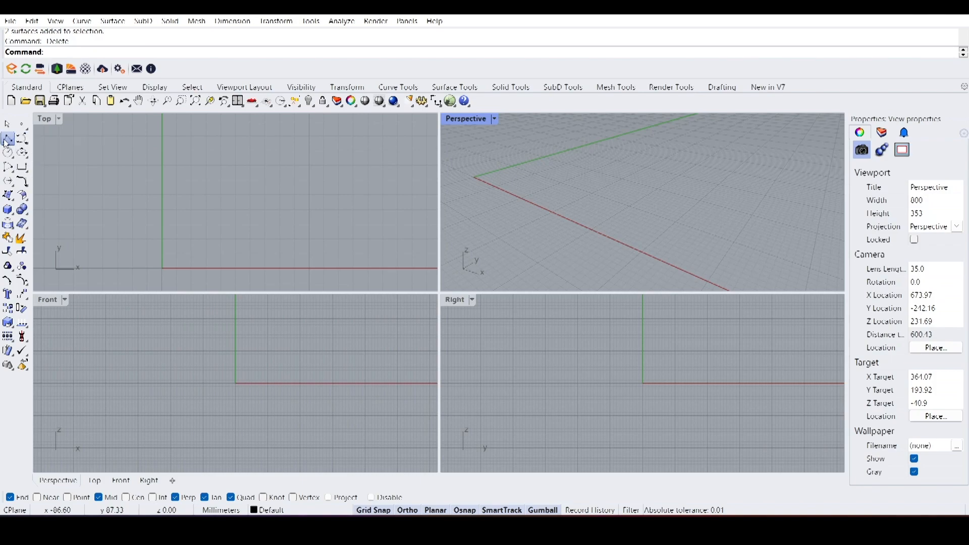
pyautogui.click(162, 268)
pyautogui.click(235, 166)
pyautogui.click(309, 268)
pyautogui.scroll(-6, 125, 211)
pyautogui.scroll(6, 239, 212)
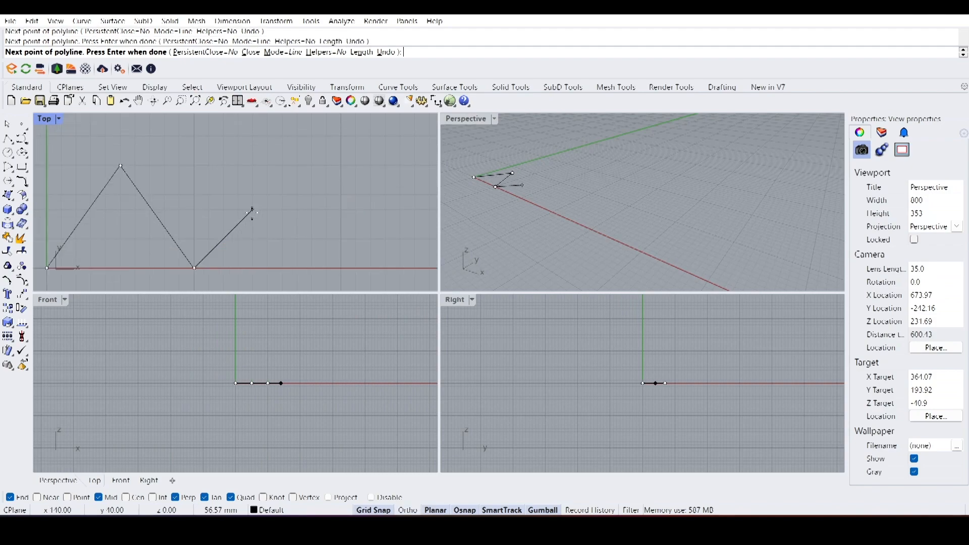
pyautogui.click(267, 179)
pyautogui.click(341, 268)
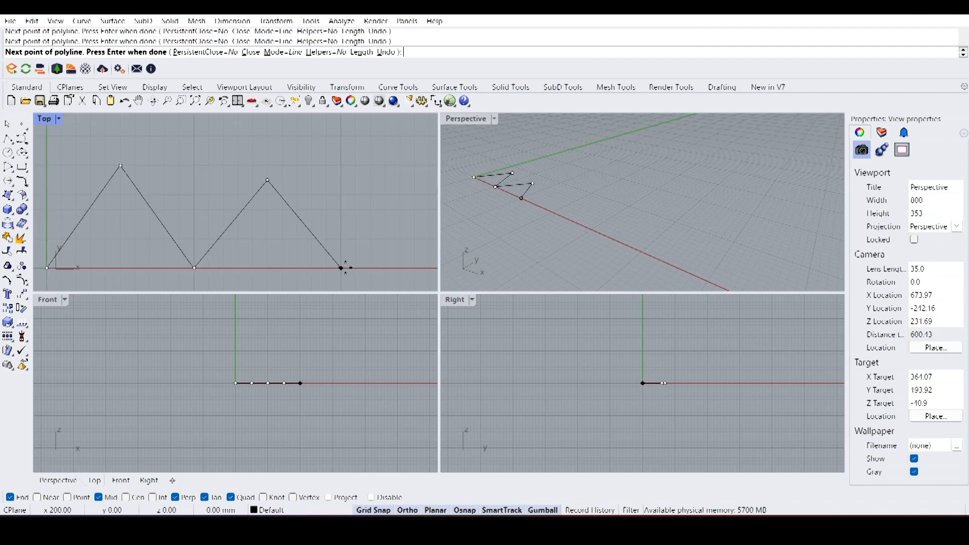
pyautogui.press('Return')
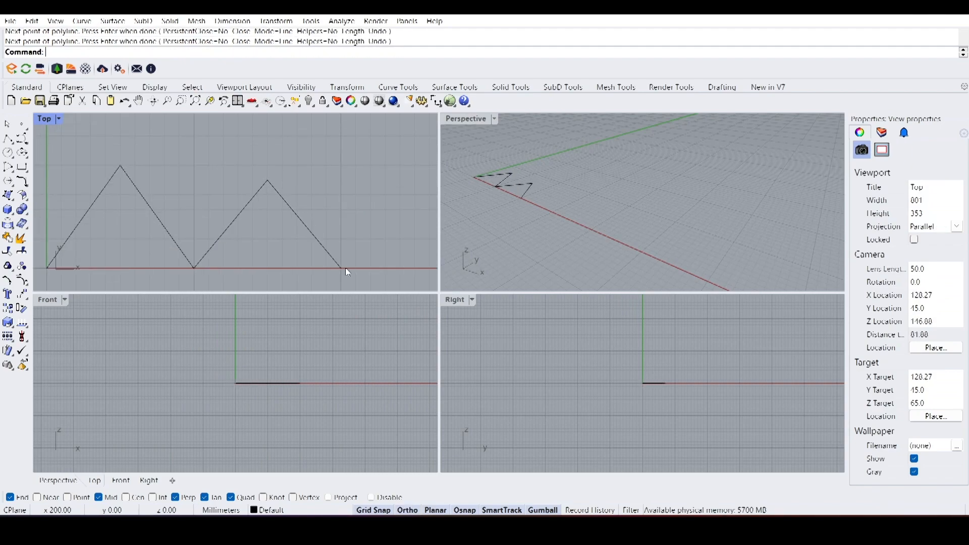
# - Draw a two-peaked degree-3 control-point curve in the Top viewport from 230,0 to about 390,0, with eight control points
pyautogui.click(24, 139)
pyautogui.scroll(-6, 71, 198)
pyautogui.moveTo(226, 218); pyautogui.dragTo(192, 236, button='right')
pyautogui.scroll(2, 193, 235)
pyautogui.scroll(1, 192, 236)
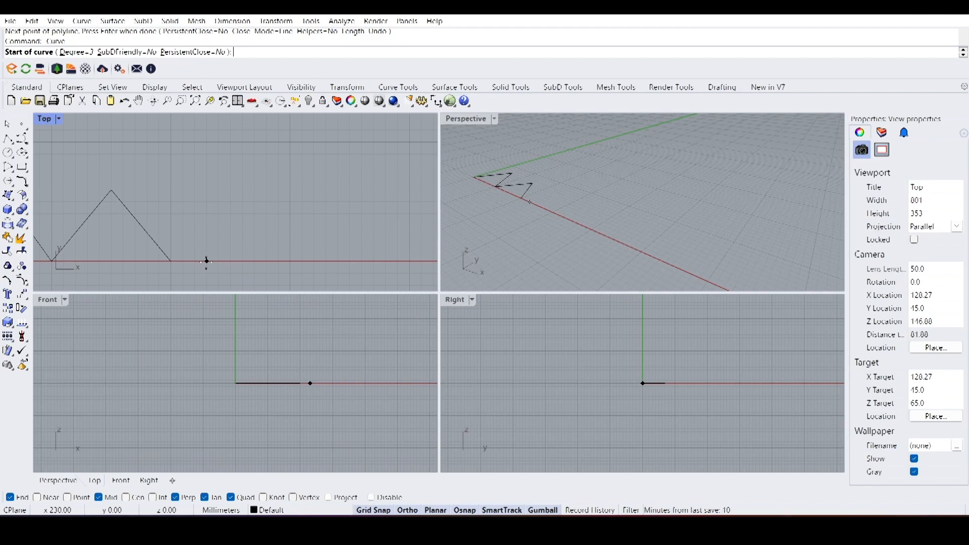
pyautogui.click(207, 260)
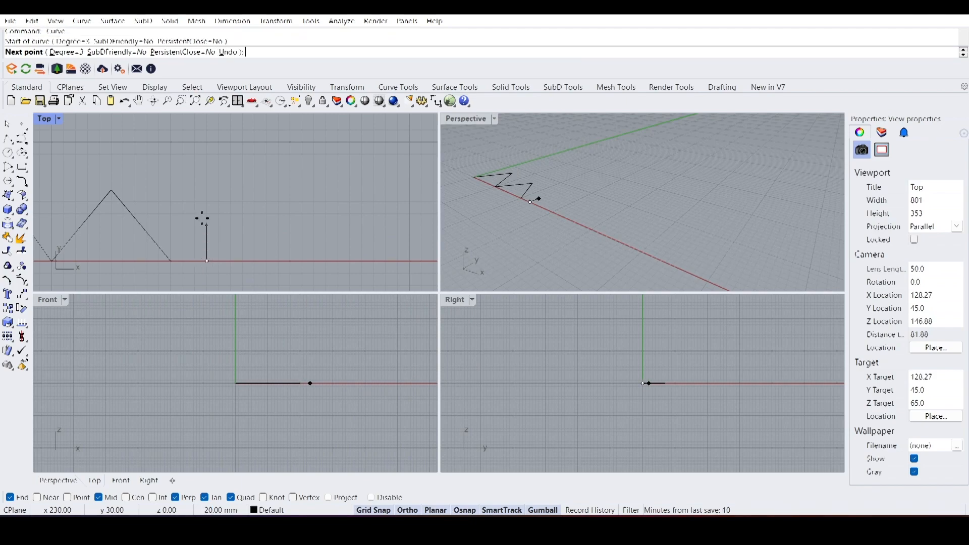
pyautogui.click(207, 189)
pyautogui.click(254, 190)
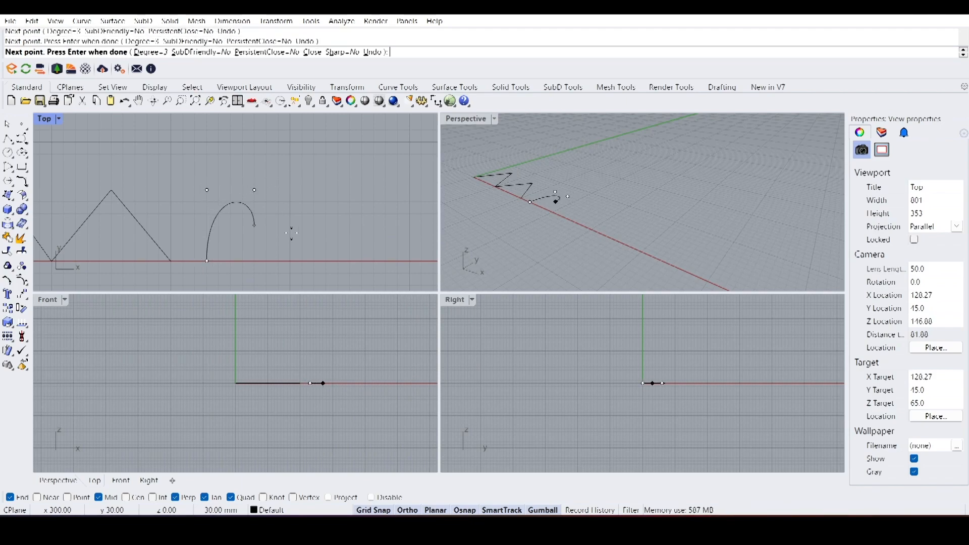
pyautogui.click(254, 261)
pyautogui.click(338, 260)
pyautogui.click(337, 177)
pyautogui.click(398, 177)
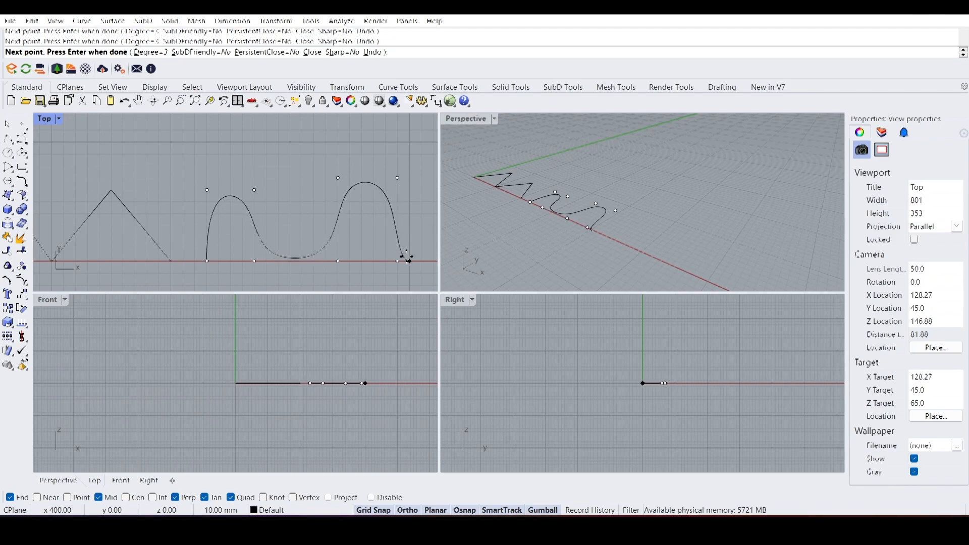
pyautogui.press('Return')
# - Select the control-point curve and its first upper control point to examine how the points shape the curve
pyautogui.click(327, 251)
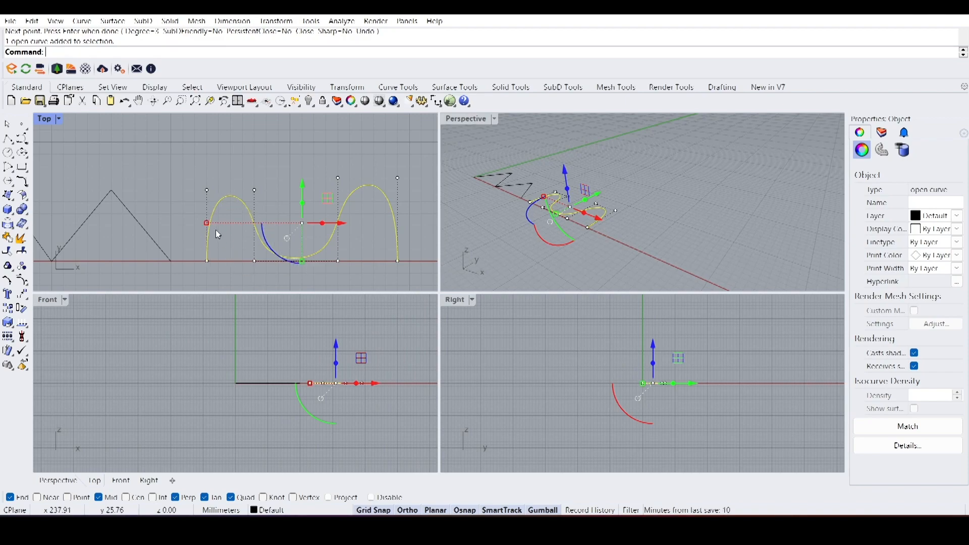
pyautogui.click(207, 193)
pyautogui.scroll(5, 216, 206)
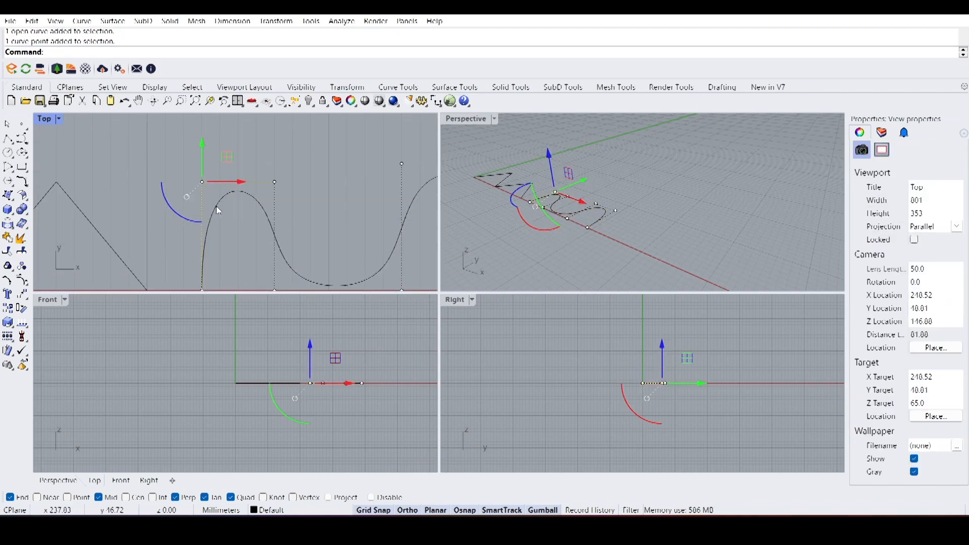
pyautogui.scroll(-3, 226, 211)
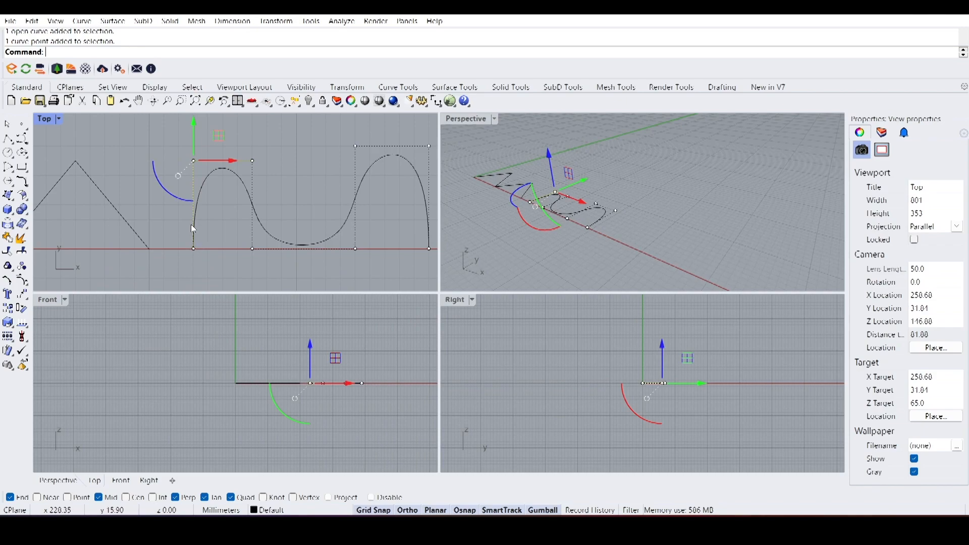
pyautogui.click(201, 189)
pyautogui.click(221, 177)
pyautogui.click(222, 170)
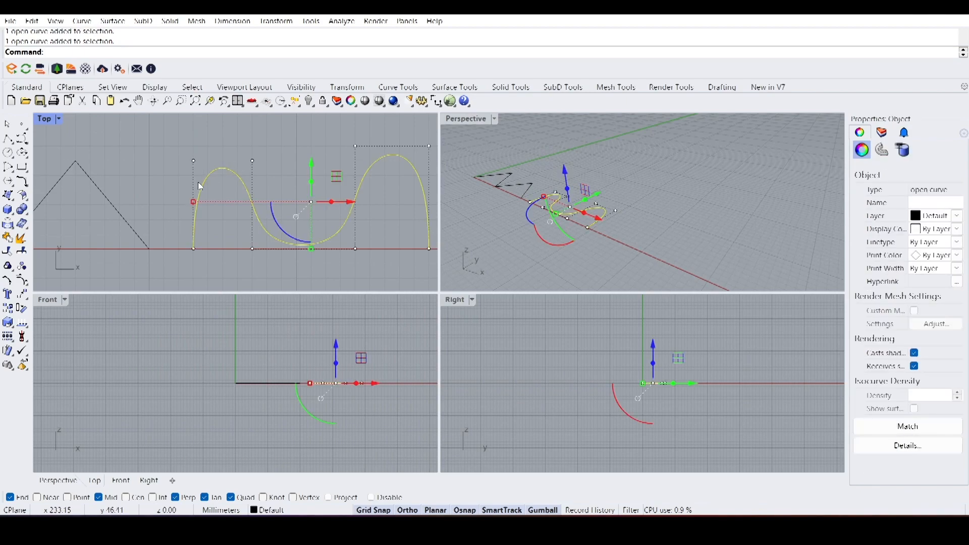
# - Undo the control-point curve and redo it
pyautogui.moveTo(254, 230); pyautogui.dragTo(214, 233, button='right')
pyautogui.scroll(-4, 211, 235)
pyautogui.scroll(6, 213, 234)
pyautogui.hotkey('ctrl', 'z')
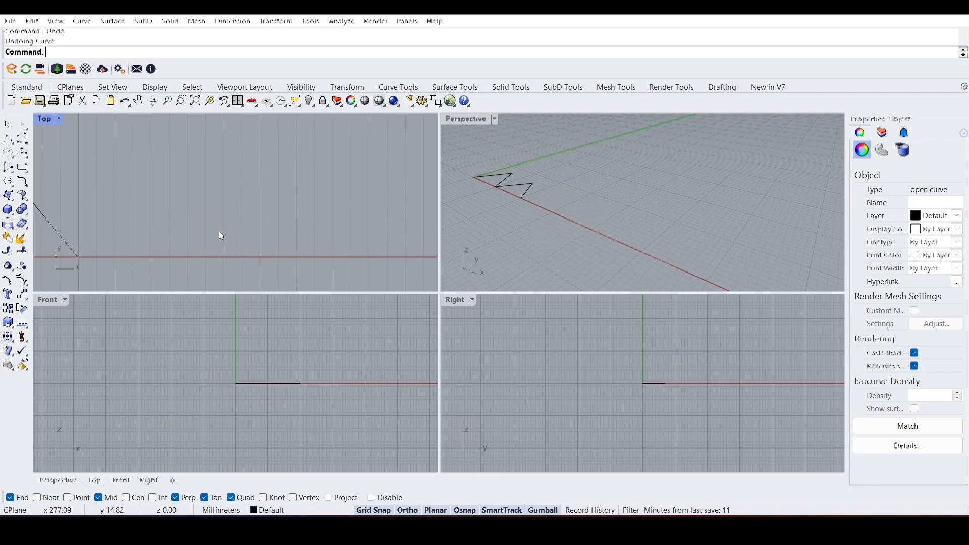
pyautogui.hotkey('ctrl', 'y')
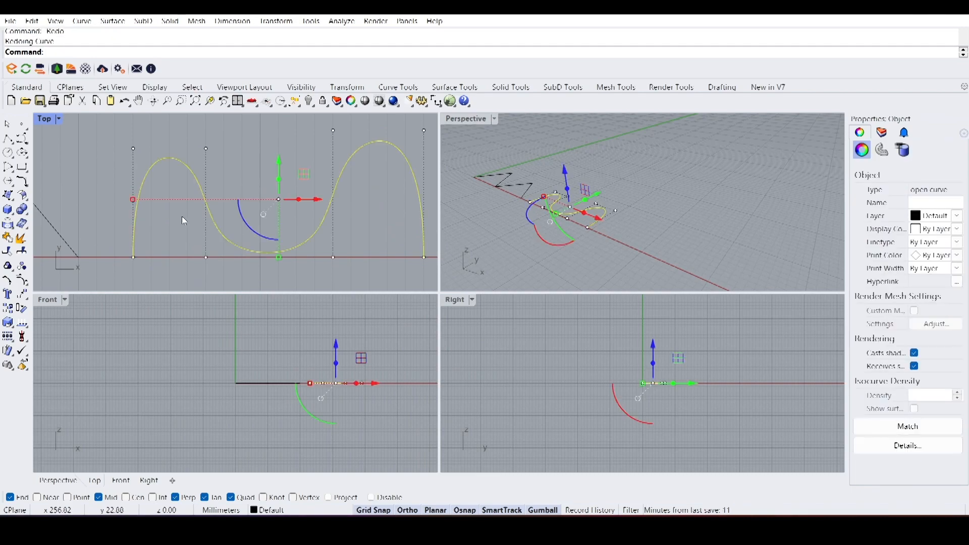
pyautogui.moveTo(179, 234); pyautogui.dragTo(156, 237, button='right')
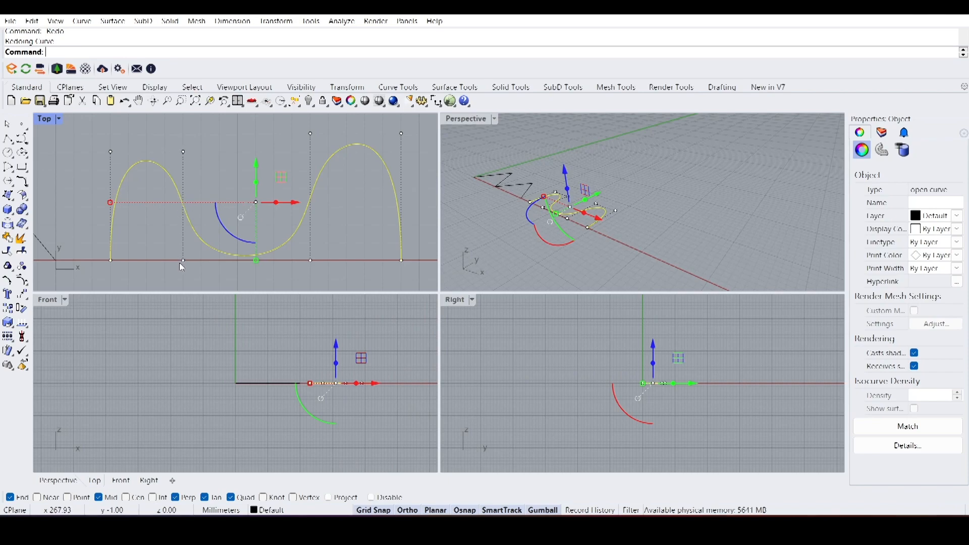
# - Move the last upper control point of the curve up and outward to stretch its second peak, and deselect it
pyautogui.scroll(-4, 296, 208)
pyautogui.moveTo(379, 195); pyautogui.dragTo(337, 202, button='right')
pyautogui.scroll(6, 324, 168)
pyautogui.click(323, 161)
pyautogui.scroll(-3, 322, 160)
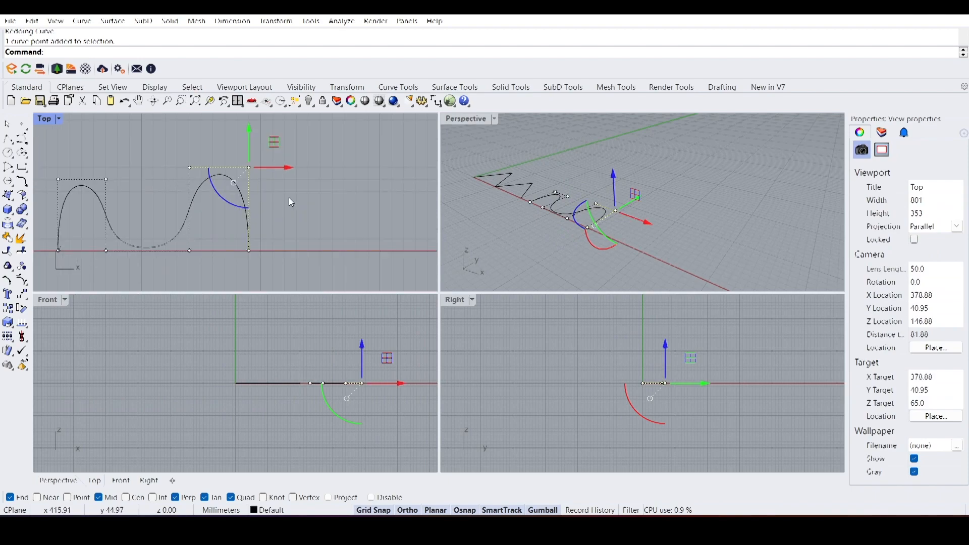
pyautogui.moveTo(284, 170); pyautogui.dragTo(296, 138)
pyautogui.scroll(-6, 297, 203)
pyautogui.click(310, 227)
pyautogui.moveTo(271, 209); pyautogui.dragTo(378, 217, button='right')
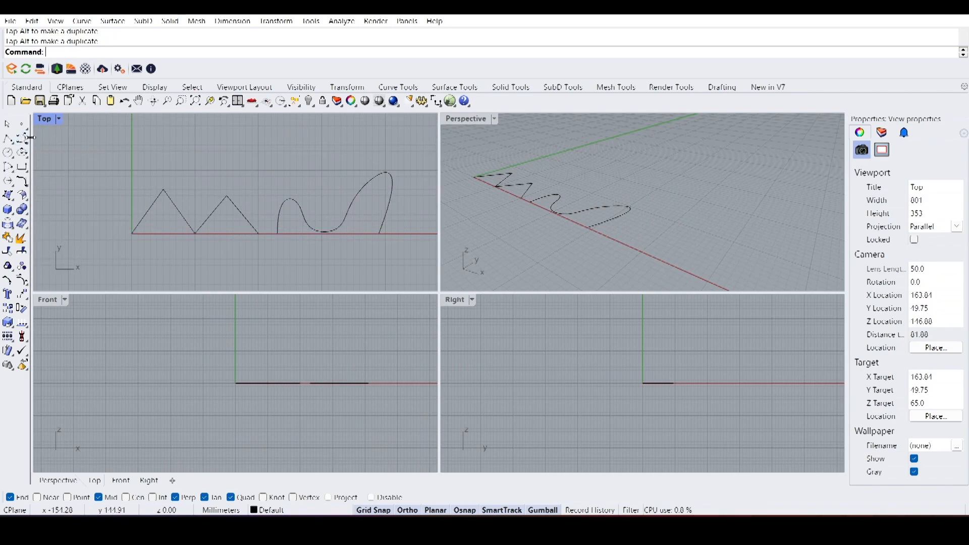
# - Select the zigzag polyline and the control-point curve in the Top viewport and delete them
pyautogui.moveTo(296, 212); pyautogui.dragTo(231, 205, button='right')
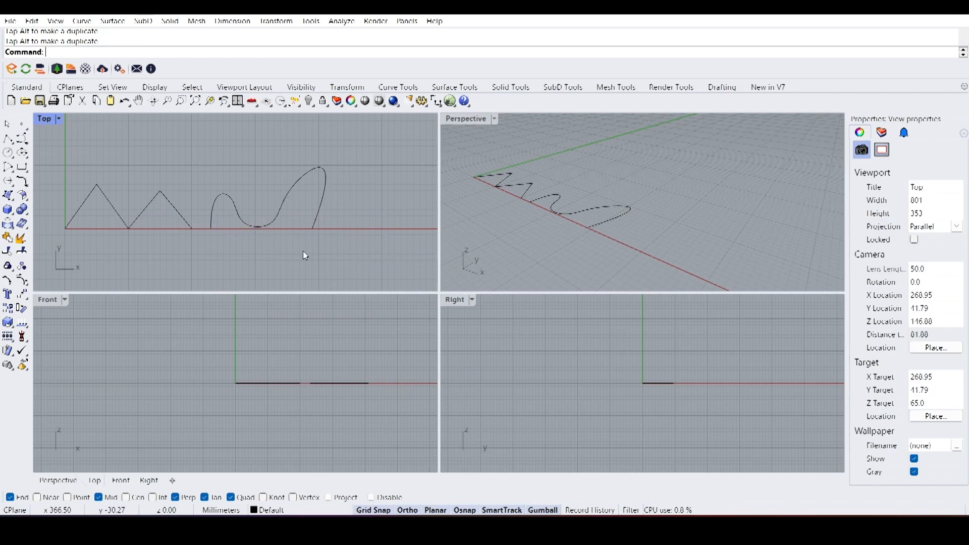
pyautogui.moveTo(34, 155); pyautogui.dragTo(33, 154)
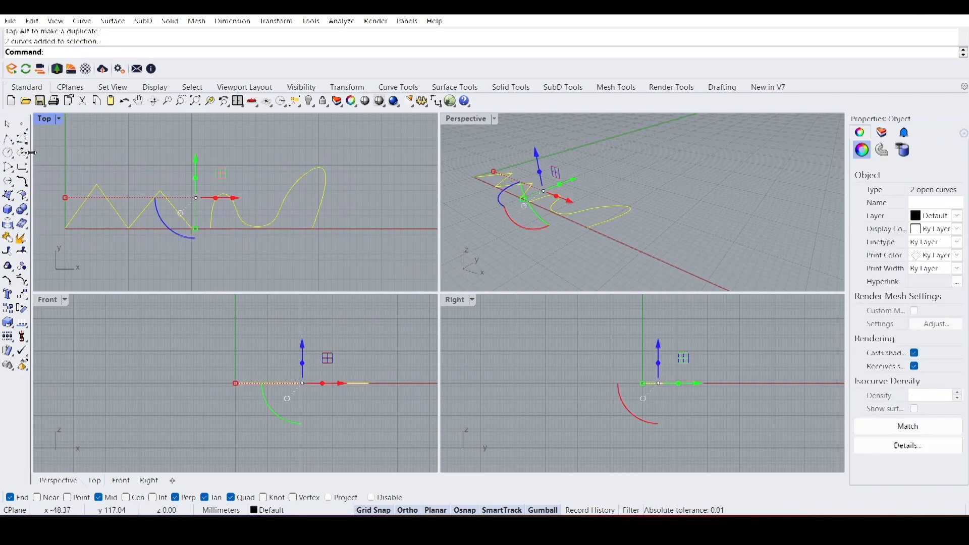
pyautogui.press('Delete')
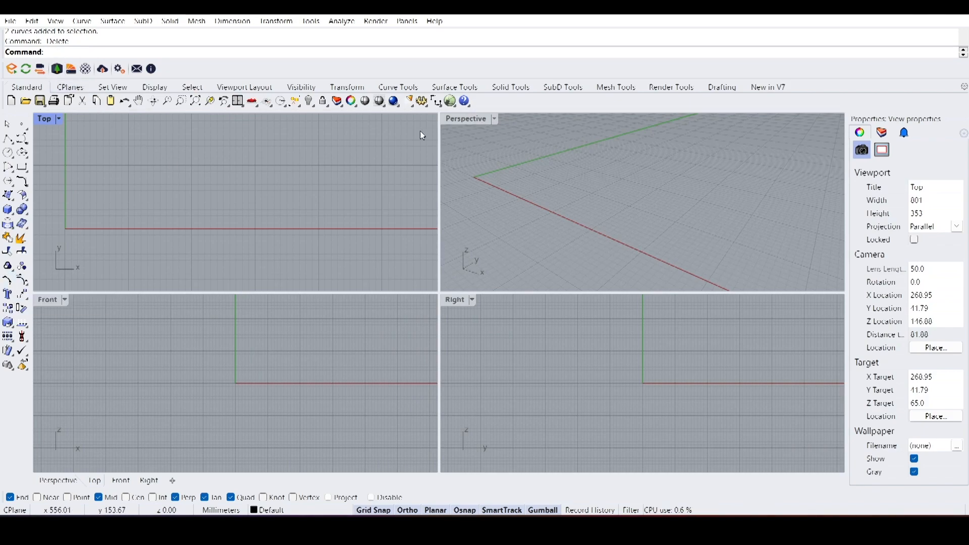
# - Maximize the Perspective viewport and create a cube-like box from the origin with its opposite base corner at 100,100
pyautogui.doubleClick(473, 119)
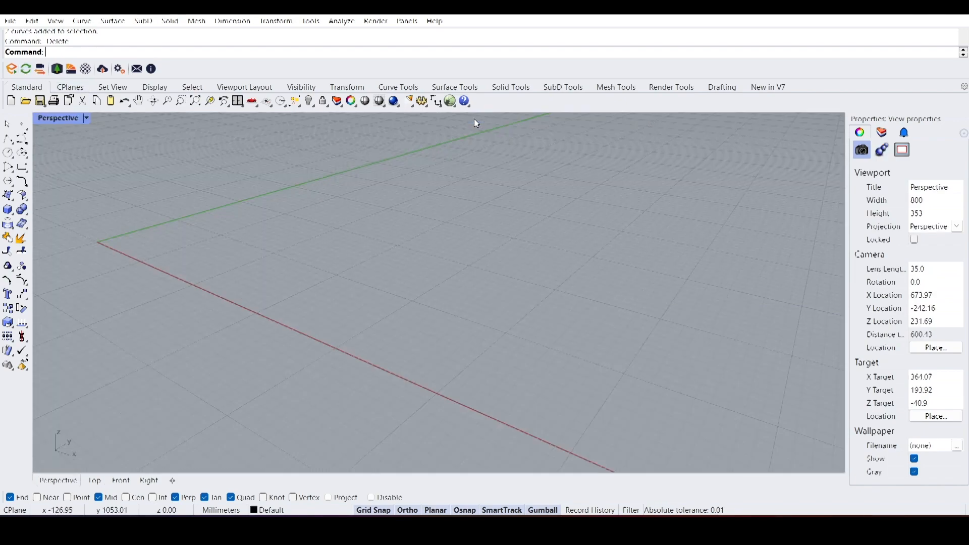
pyautogui.keyDown('shift'); pyautogui.moveTo(216, 219); pyautogui.dragTo(342, 290, button='right'); pyautogui.keyUp('shift')
pyautogui.scroll(-8, 352, 253)
pyautogui.scroll(6, 342, 294)
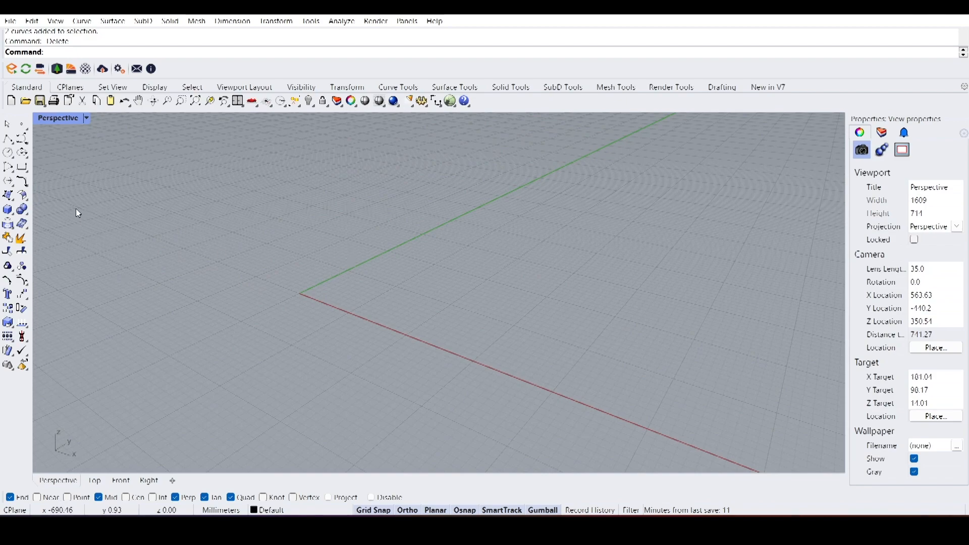
pyautogui.click(8, 210)
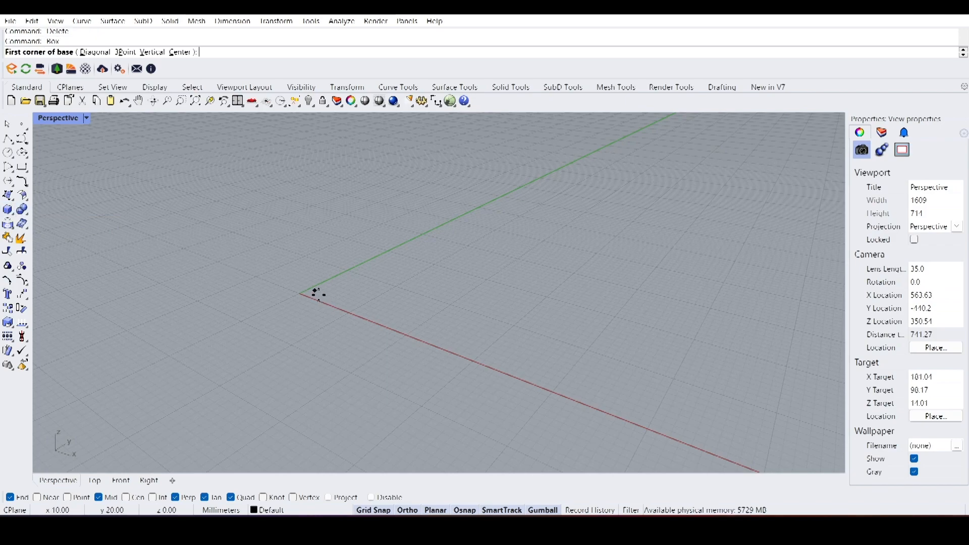
pyautogui.click(300, 293)
pyautogui.click(397, 286)
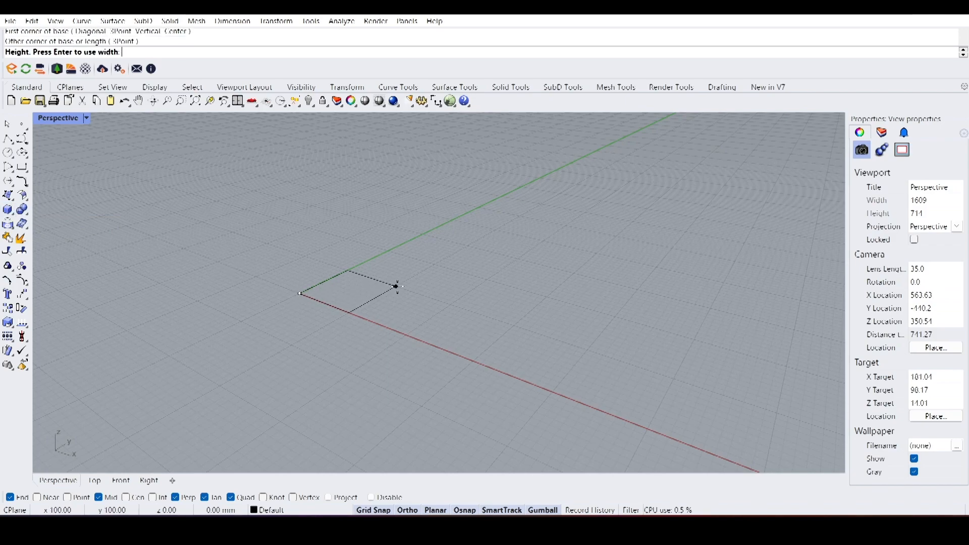
pyautogui.click(385, 217)
pyautogui.keyDown('shift'); pyautogui.moveTo(480, 245); pyautogui.dragTo(394, 262, button='right'); pyautogui.keyUp('shift')
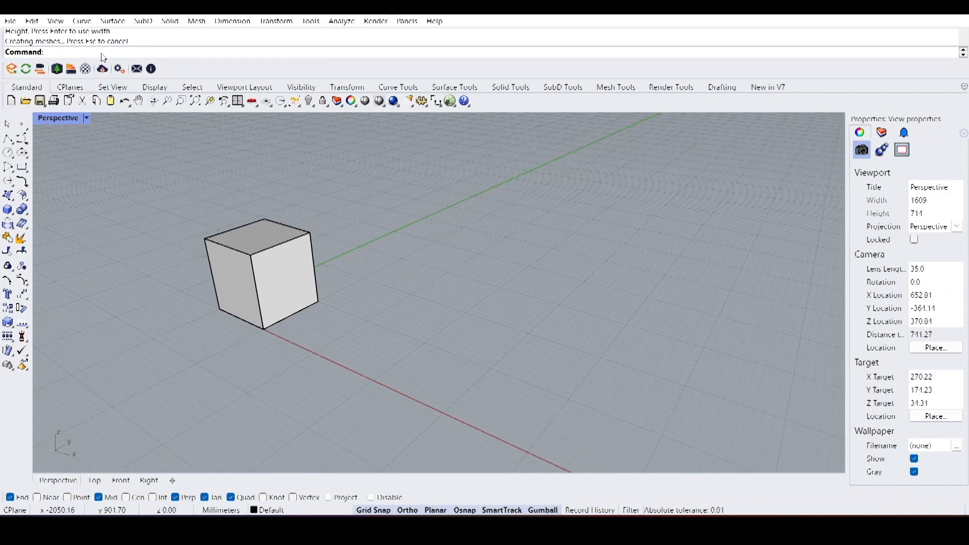
# - Create a second box on the X axis with its far base corner at 300,100, matching the first box's height by snapping to its top
pyautogui.write('Box')
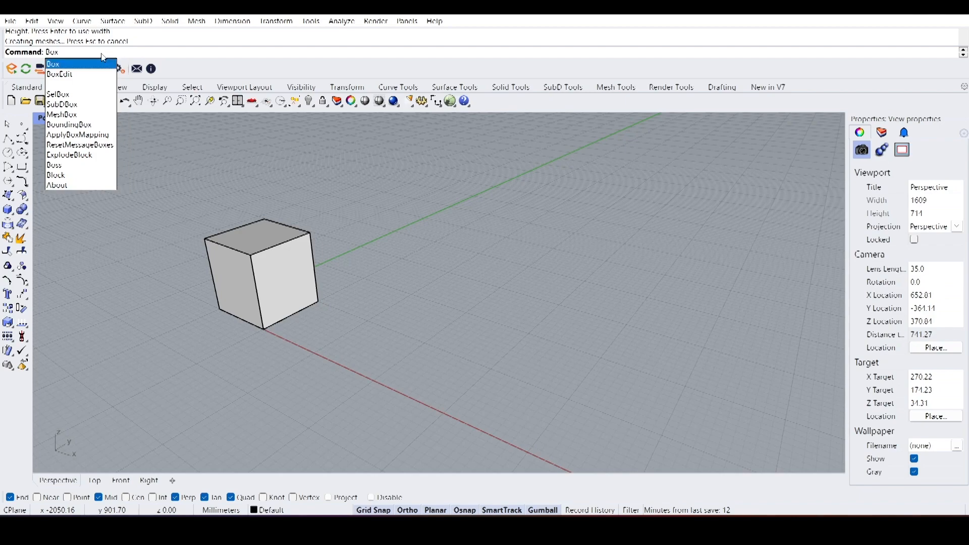
pyautogui.press('Return')
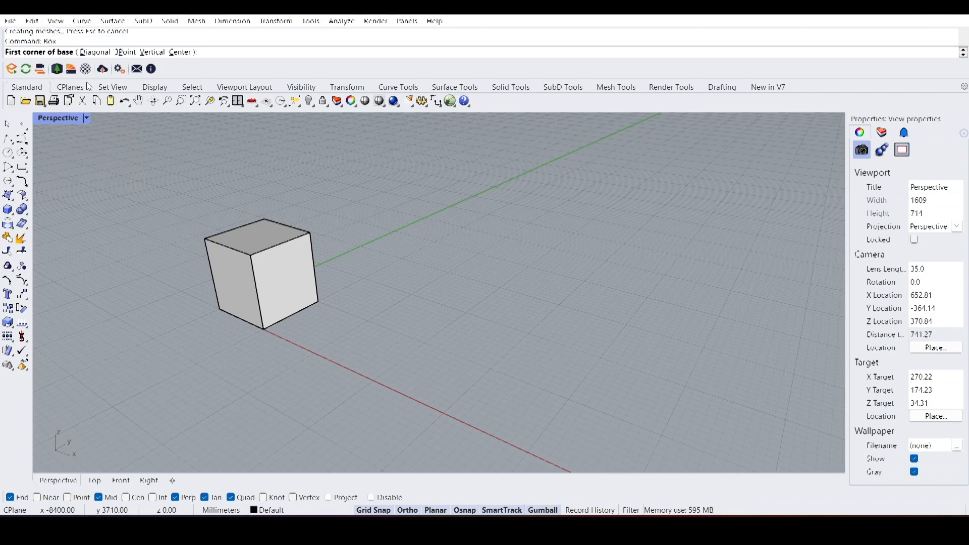
pyautogui.click(314, 353)
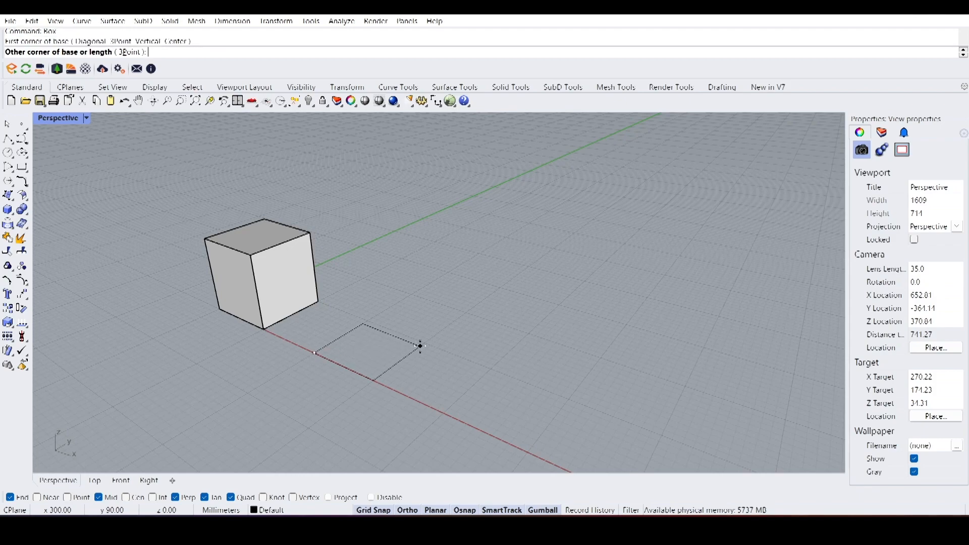
pyautogui.click(426, 342)
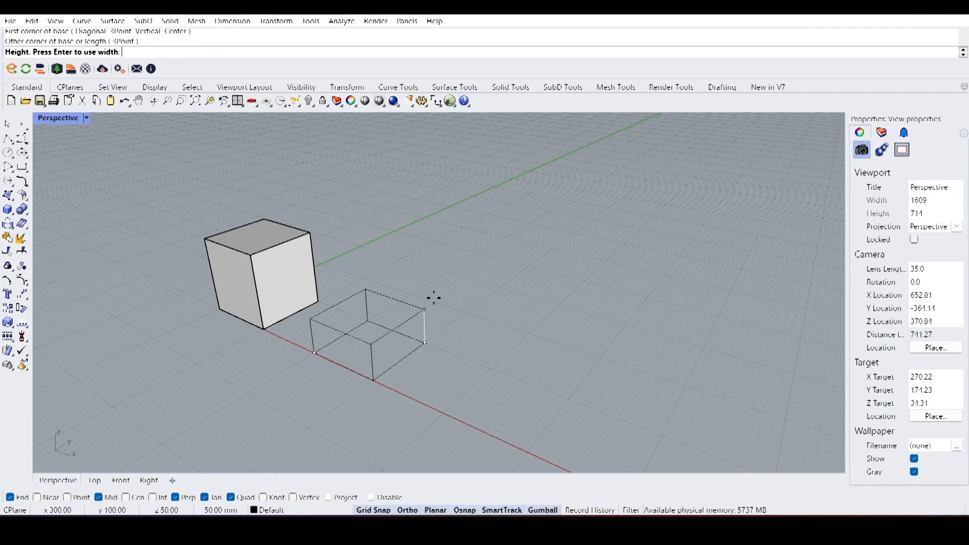
pyautogui.click(251, 255)
pyautogui.moveTo(313, 270)
pyautogui.mouseDown(button='right')
pyautogui.moveTo(335, 275)
pyautogui.moveTo(301, 278)
pyautogui.mouseUp(button='right')
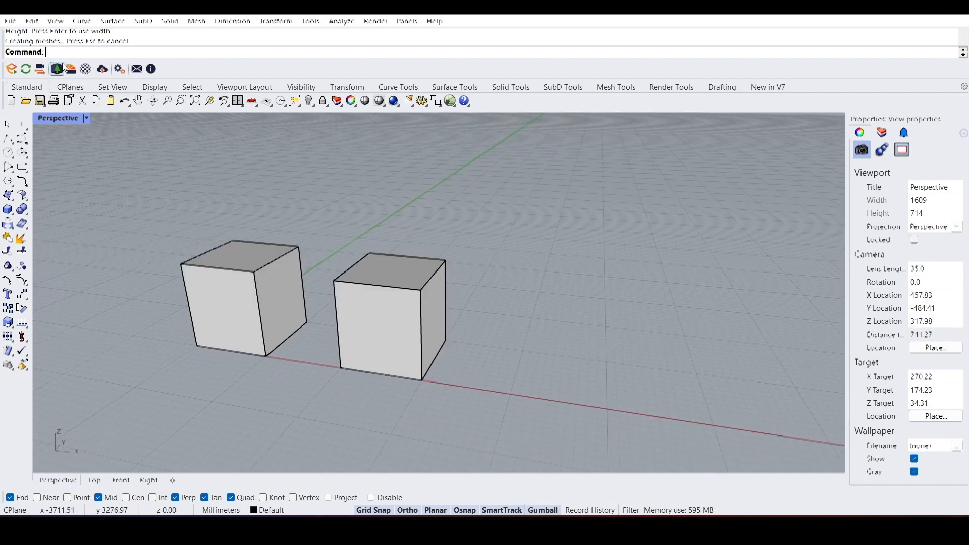
# - Select both boxes in the Perspective viewport and delete them
pyautogui.moveTo(464, 271)
pyautogui.mouseDown(button='right')
pyautogui.moveTo(441, 261)
pyautogui.moveTo(470, 264)
pyautogui.mouseUp(button='right')
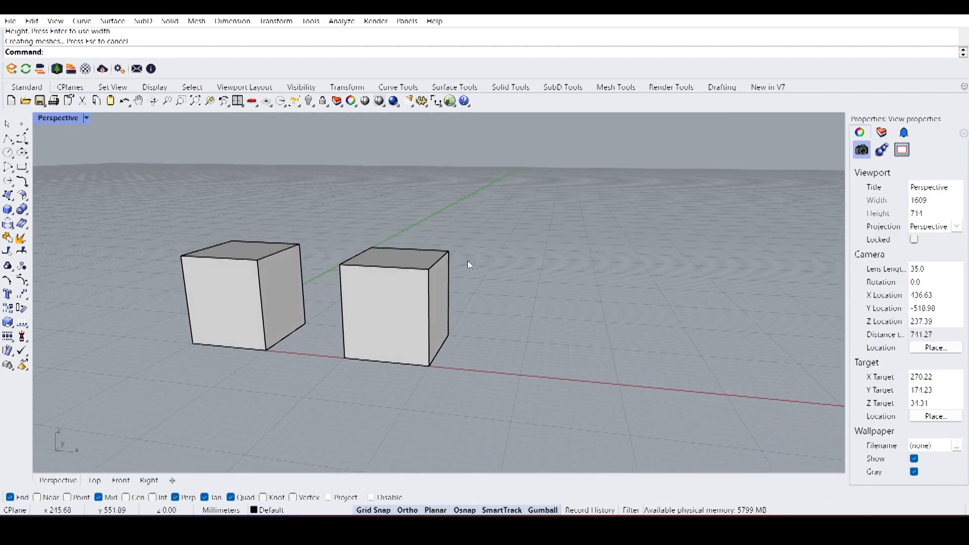
pyautogui.moveTo(155, 274); pyautogui.dragTo(270, 286, button='right')
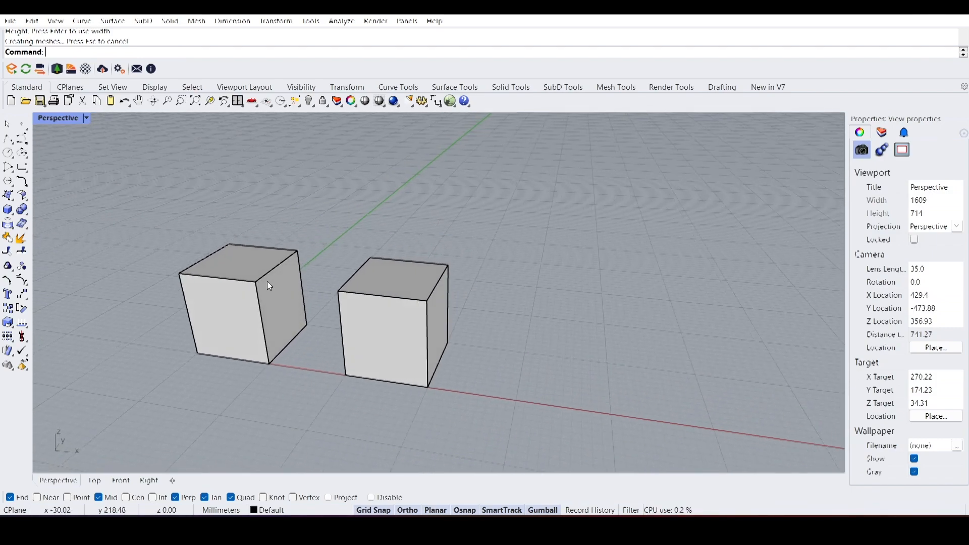
pyautogui.click(373, 292)
pyautogui.keyDown('shift'); pyautogui.click(214, 291); pyautogui.keyUp('shift')
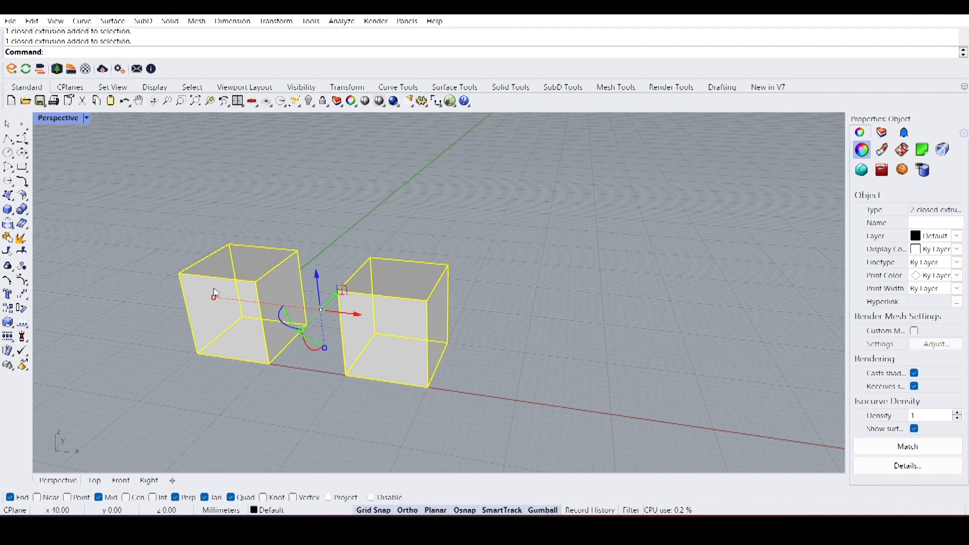
pyautogui.press('Delete')
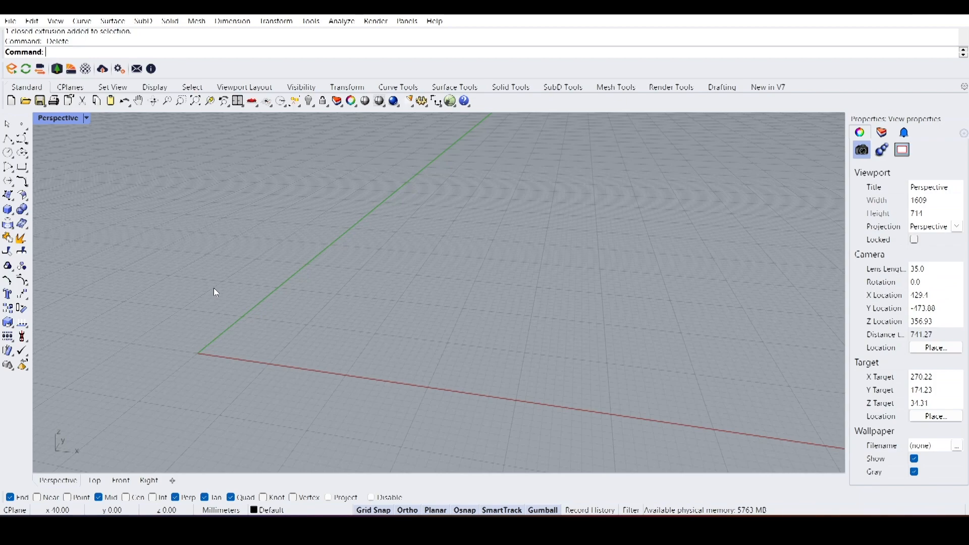
# - Switch to the four-viewport layout, maximize the Perspective viewport, and set its camera X location to 500
pyautogui.hotkey('ctrl', 'm')
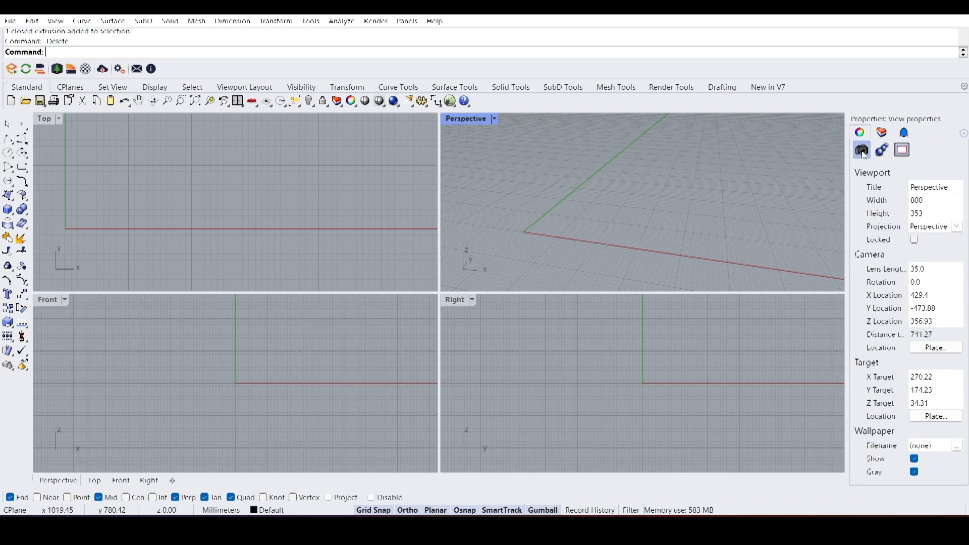
pyautogui.doubleClick(457, 122)
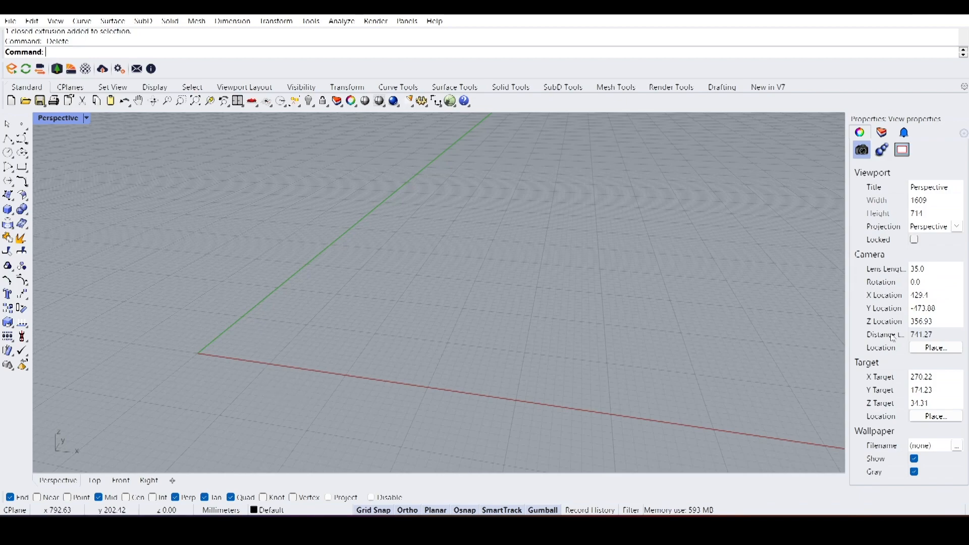
pyautogui.click(940, 295)
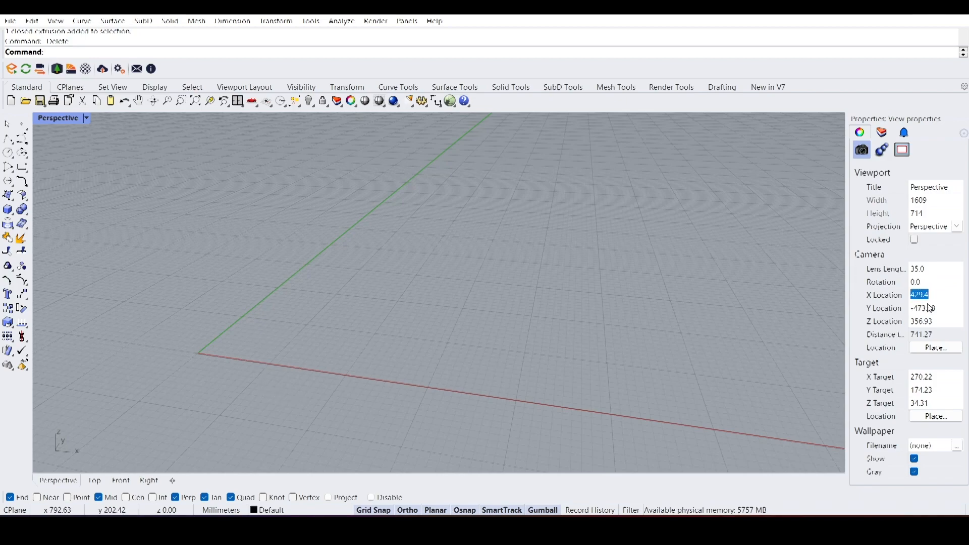
pyautogui.write('500')
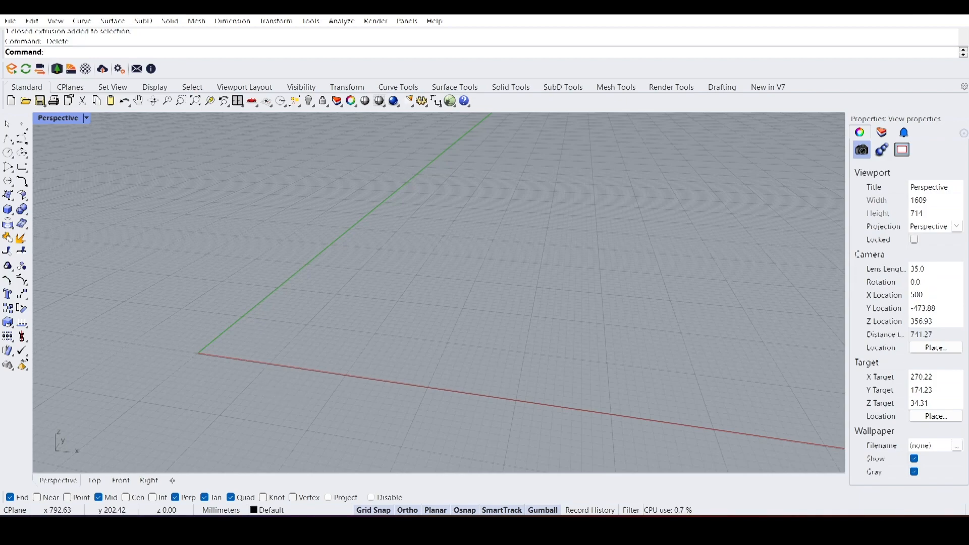
pyautogui.press('Return')
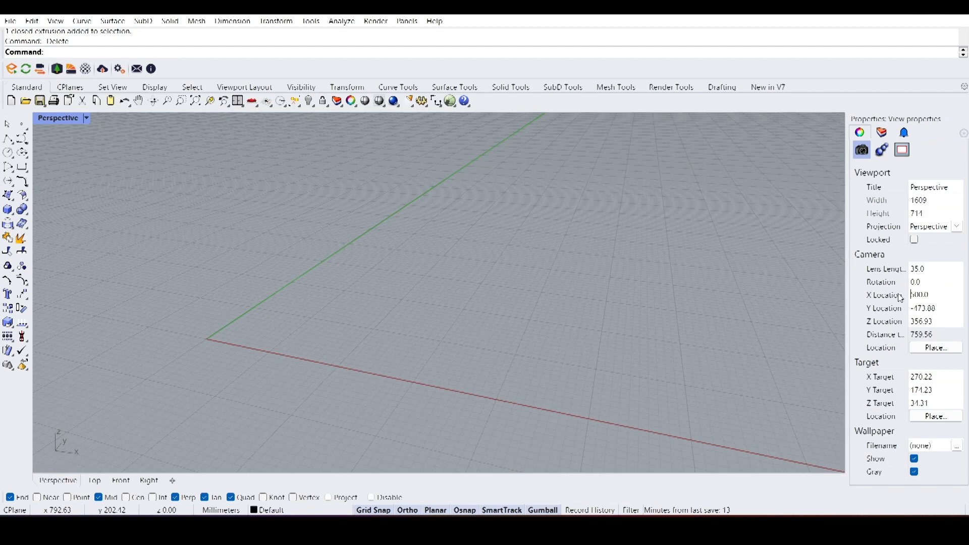
# - Set the Perspective viewport camera's lens length to 70 to compare the view
pyautogui.click(931, 268)
pyautogui.write('70')
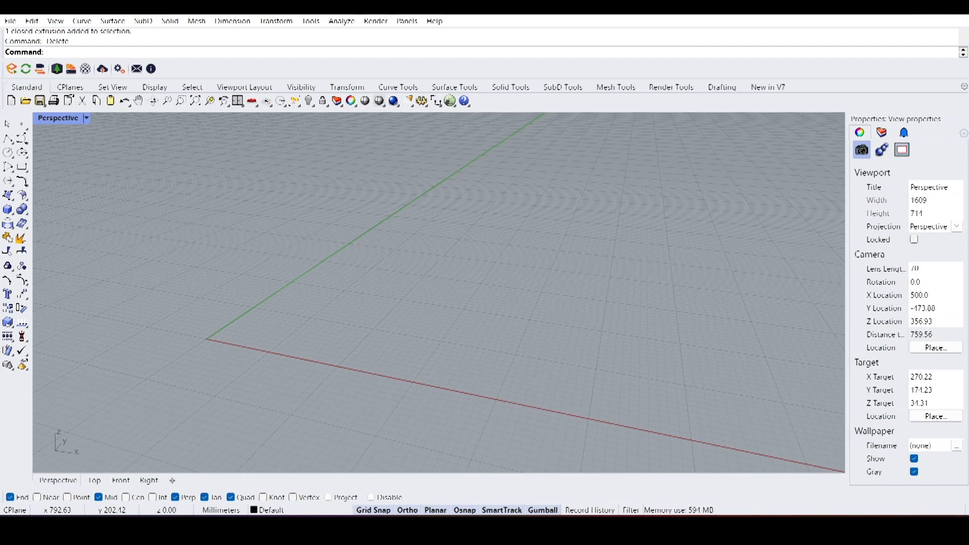
pyautogui.press('Return')
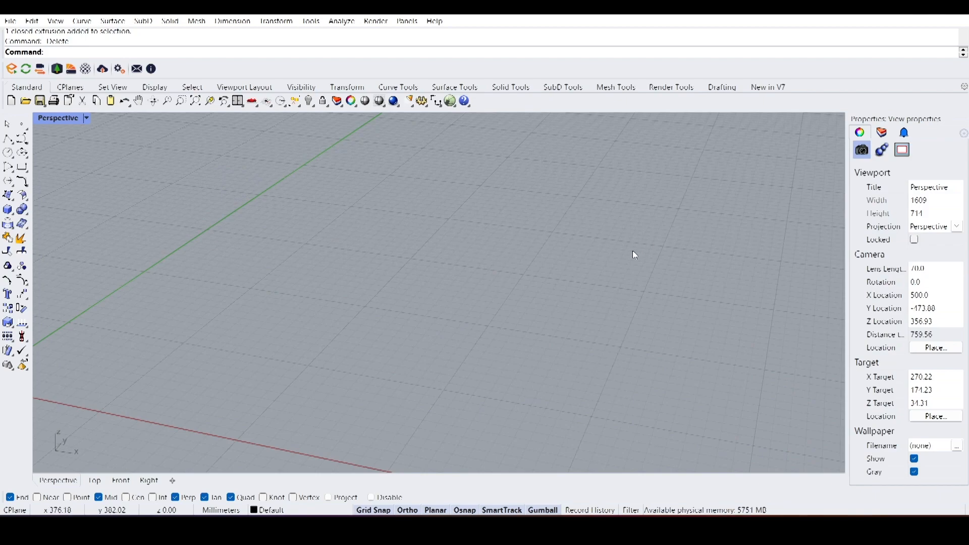
pyautogui.scroll(-4, 550, 251)
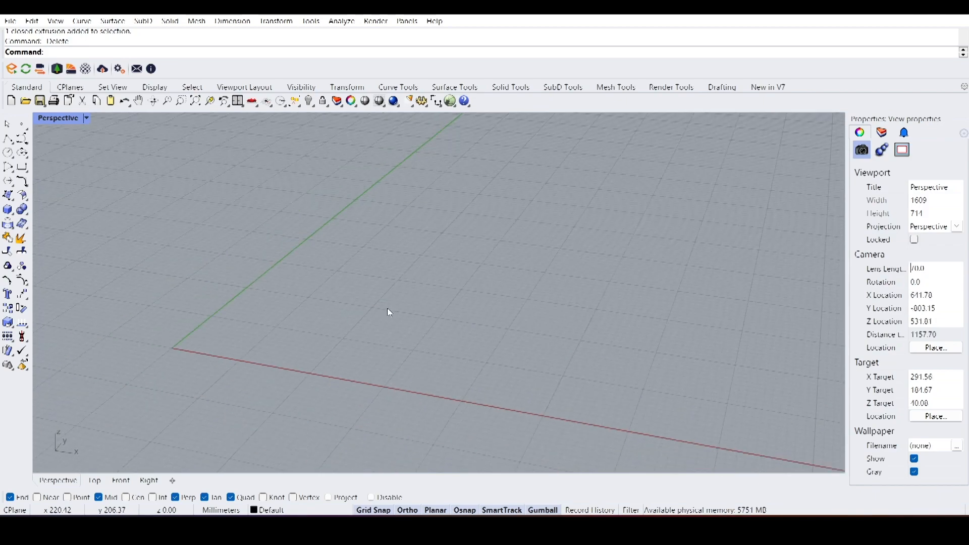
# - Set the Perspective camera's lens length to 10 and inspect the wide-angle view
pyautogui.moveTo(927, 269); pyautogui.dragTo(889, 265)
pyautogui.write('10')
pyautogui.press('Return')
pyautogui.moveTo(543, 252); pyautogui.dragTo(317, 252, button='right')
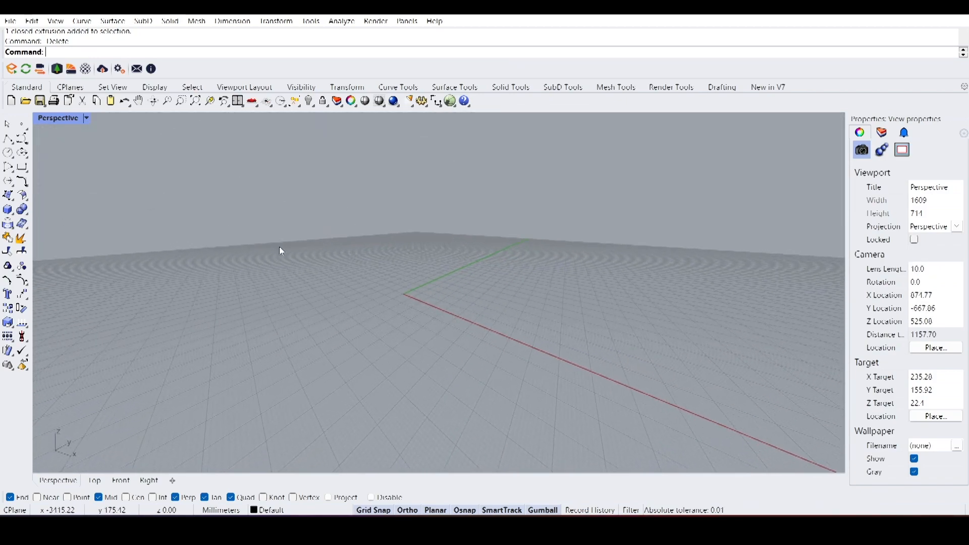
# - Set the Perspective camera's lens length to 35
pyautogui.click(945, 270)
pyautogui.write('35')
pyautogui.press('Return')
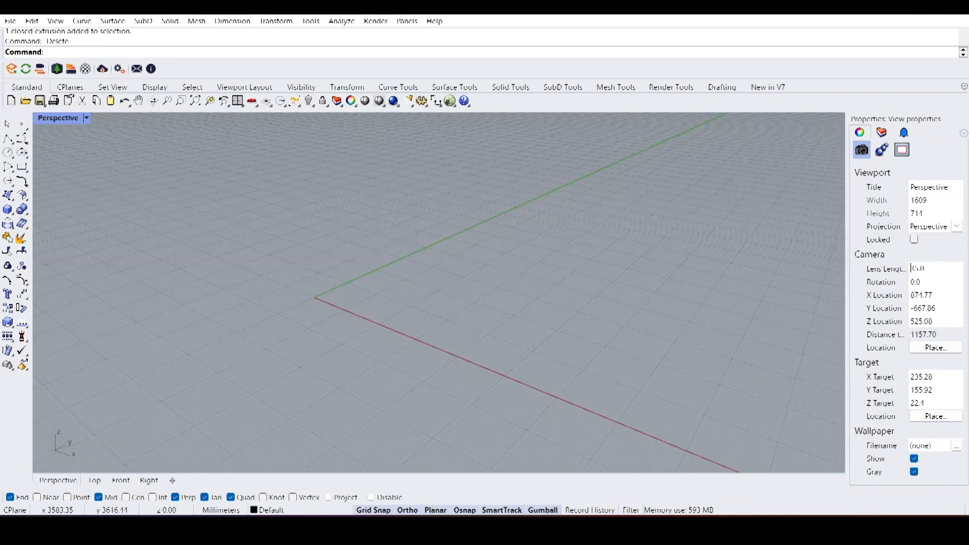
pyautogui.moveTo(507, 222); pyautogui.dragTo(551, 224, button='right')
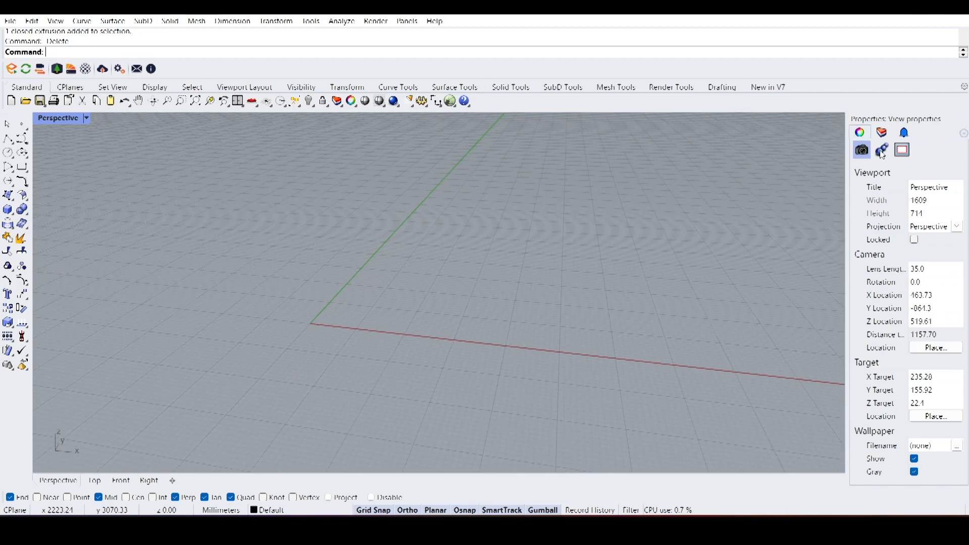
pyautogui.scroll(-3, 522, 279)
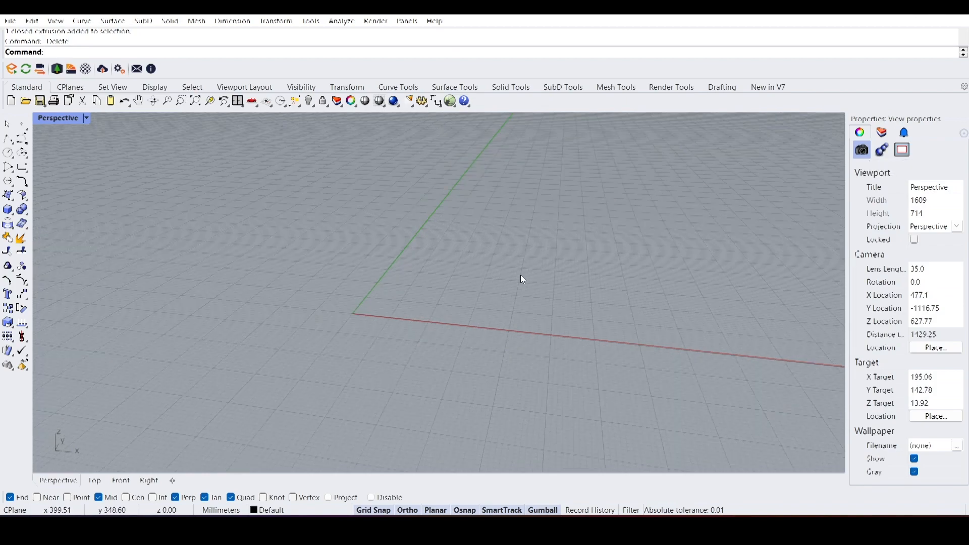
# - Delete Layer 01 through Layer 05, keeping only the Default layer
pyautogui.click(882, 132)
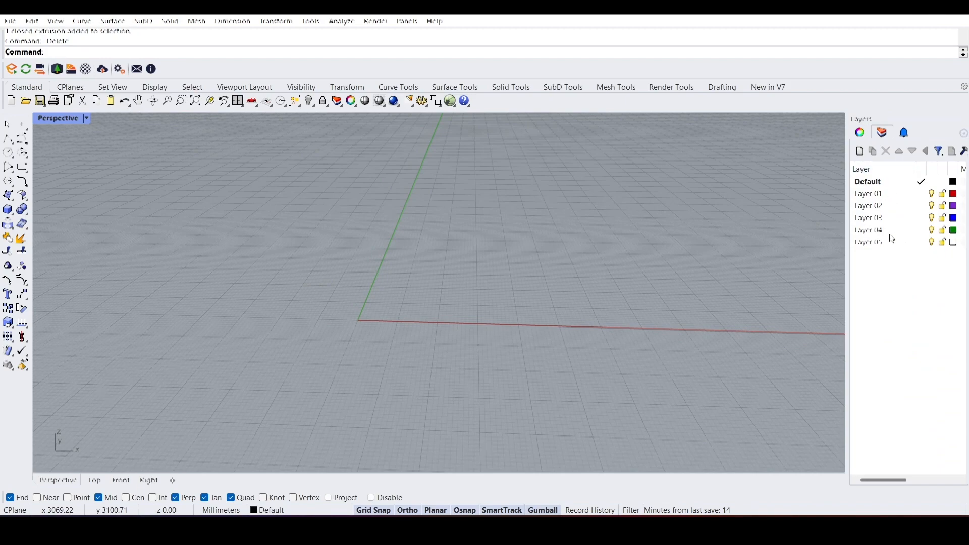
pyautogui.click(891, 195)
pyautogui.keyDown('shift'); pyautogui.click(894, 245); pyautogui.keyUp('shift')
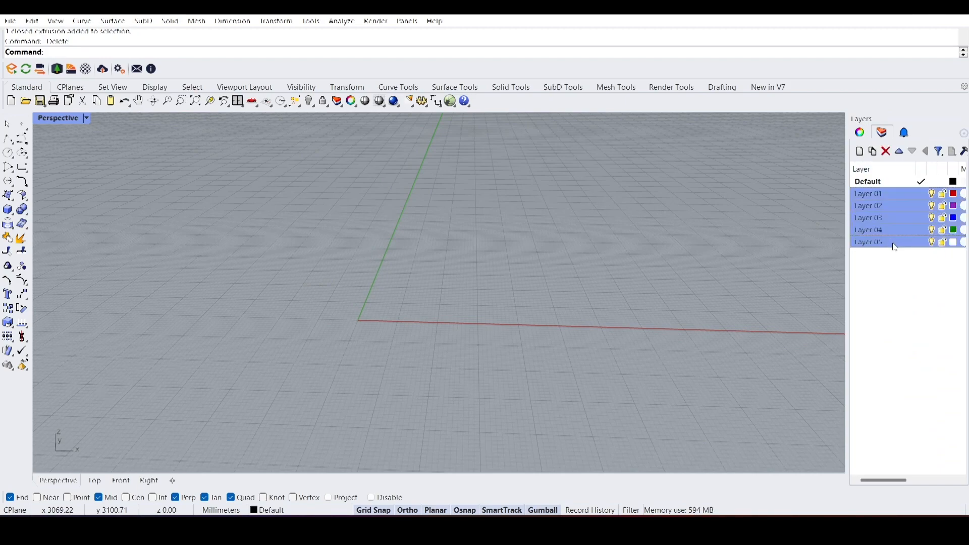
pyautogui.press('Delete')
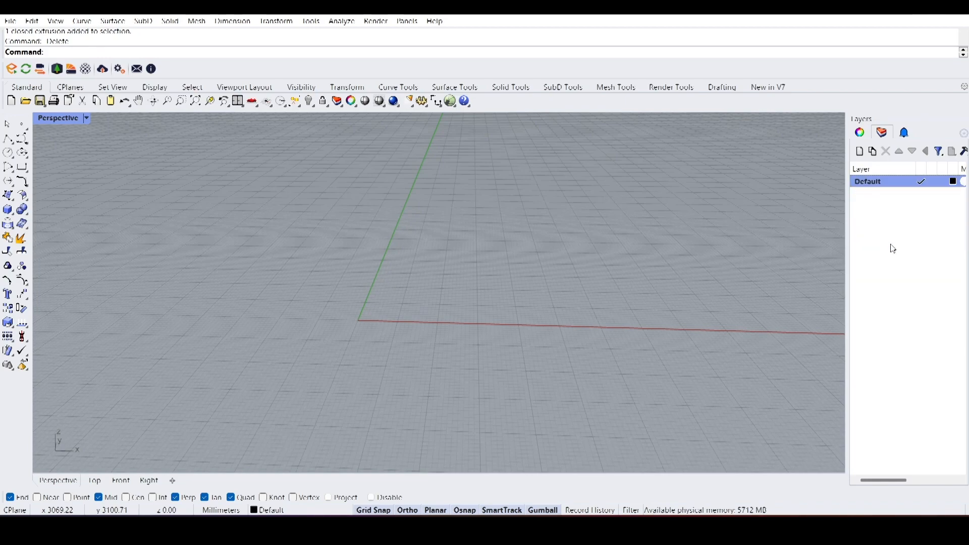
# - Create a roughly cube-shaped box in the Perspective viewport with its first base corner at the origin
pyautogui.scroll(4, 738, 296)
pyautogui.moveTo(561, 301); pyautogui.dragTo(464, 328, button='right')
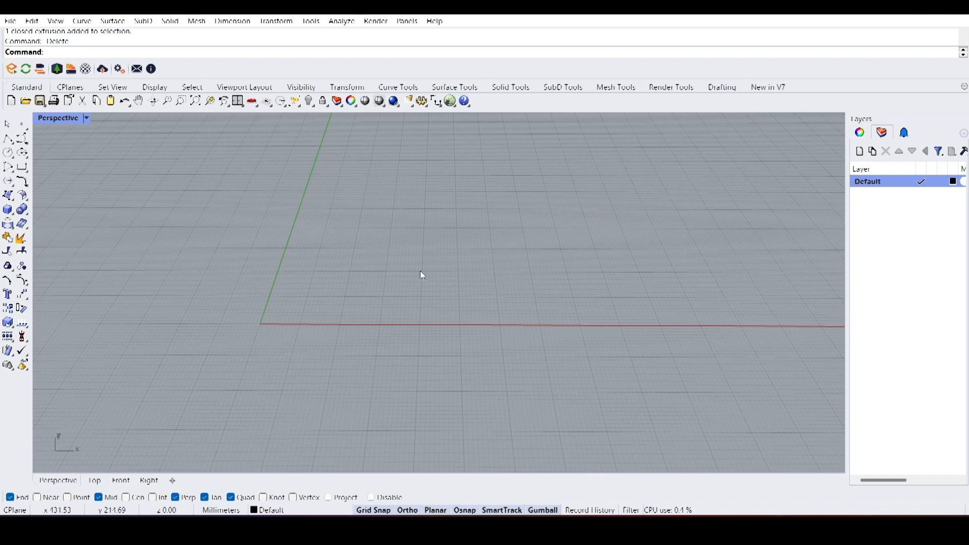
pyautogui.click(8, 209)
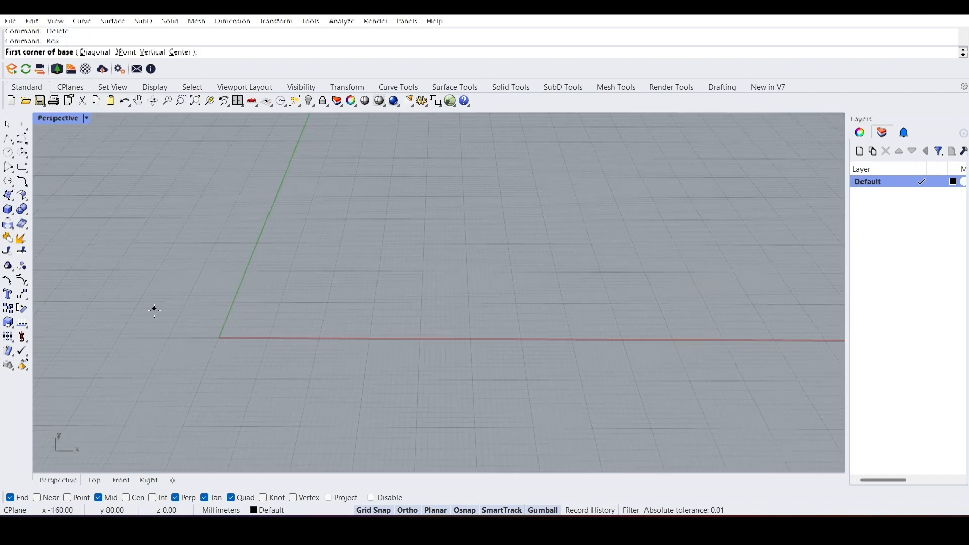
pyautogui.click(219, 337)
pyautogui.click(281, 303)
pyautogui.click(273, 273)
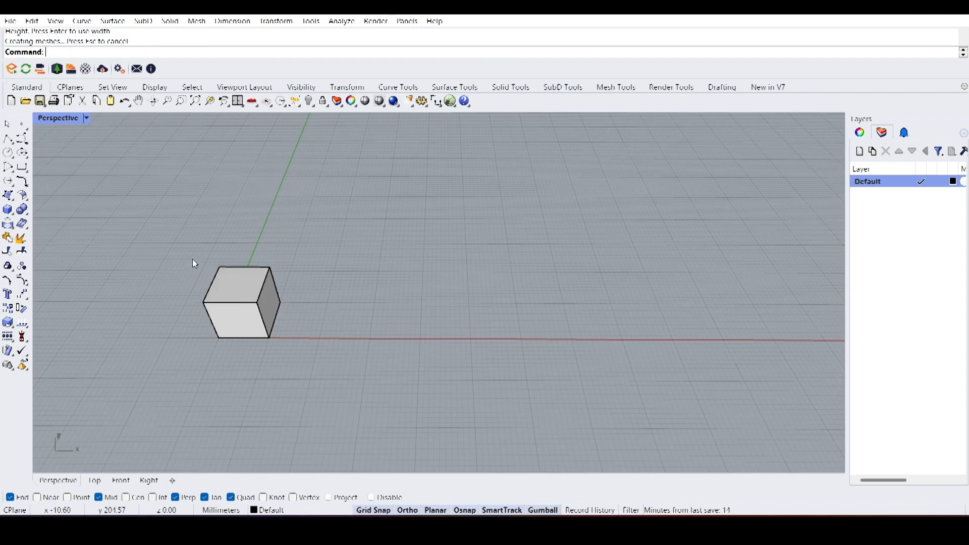
# - Draw a short single-segment polyline parallel to the X axis, beside the box
pyautogui.click(8, 138)
pyautogui.click(342, 323)
pyautogui.click(396, 324)
pyautogui.press('Return')
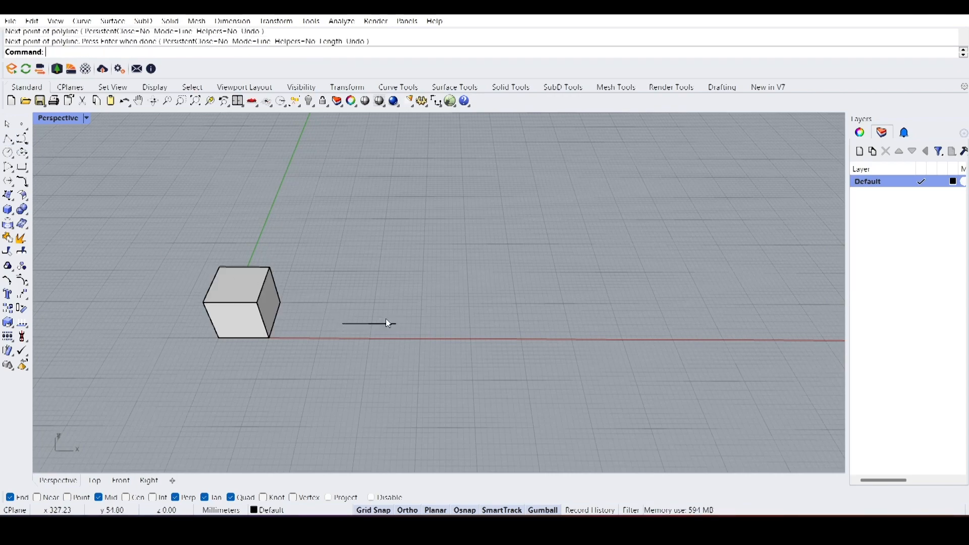
# - Create a small, roughly square surface from four corner points beyond the line, with one edge along the X axis
pyautogui.click(7, 195)
pyautogui.click(422, 339)
pyautogui.click(472, 339)
pyautogui.click(471, 302)
pyautogui.click(422, 304)
pyautogui.moveTo(424, 308); pyautogui.dragTo(658, 297, button='right')
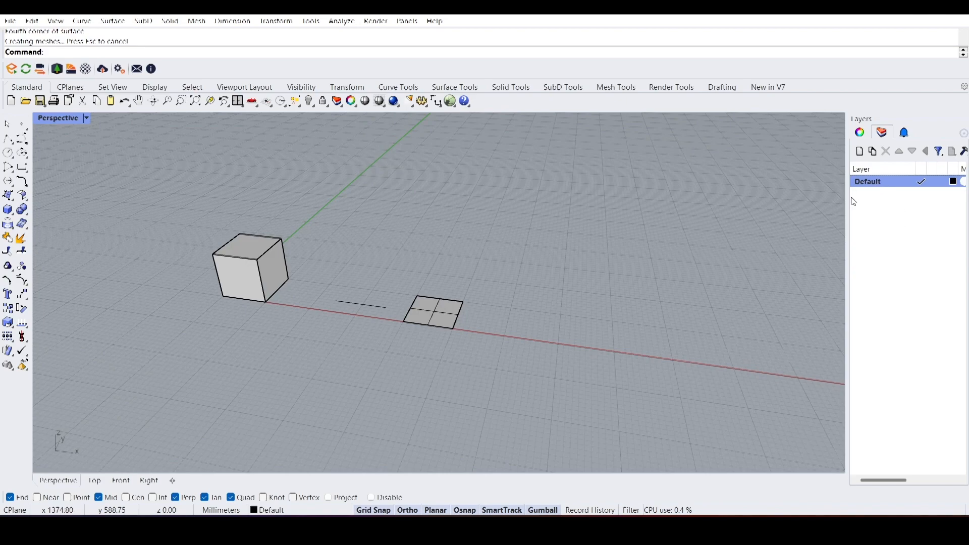
# - Create three new layers named Cube, Line and Surface
pyautogui.click(890, 232)
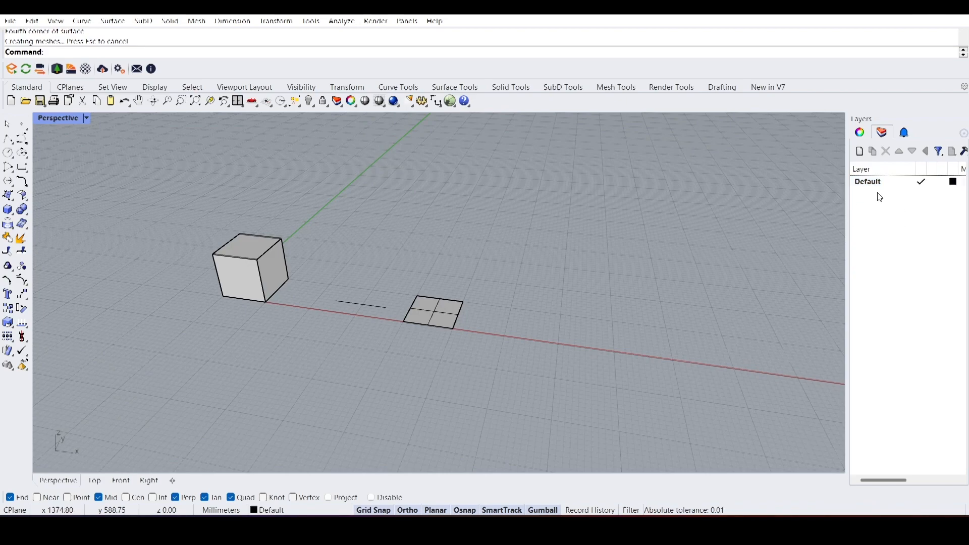
pyautogui.click(861, 152)
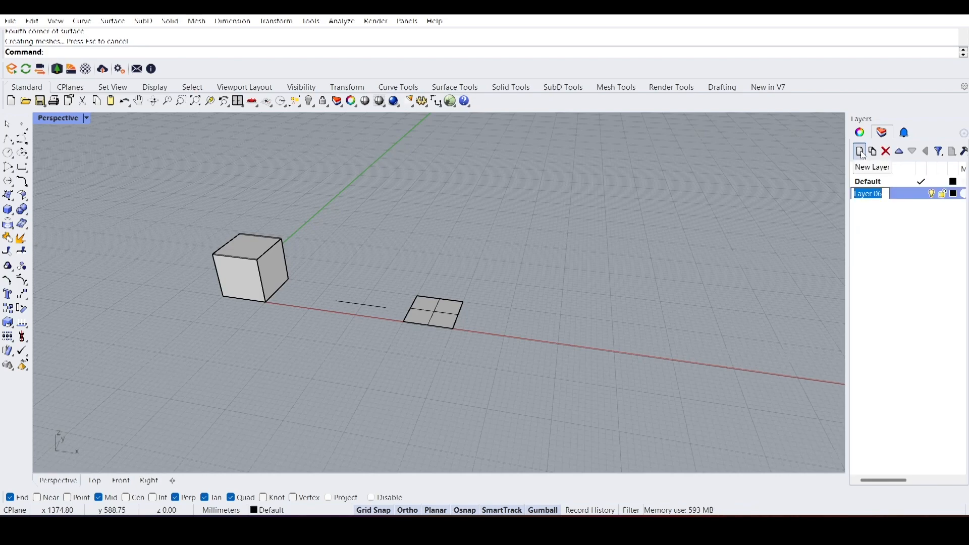
pyautogui.write('Cube')
pyautogui.press('Return')
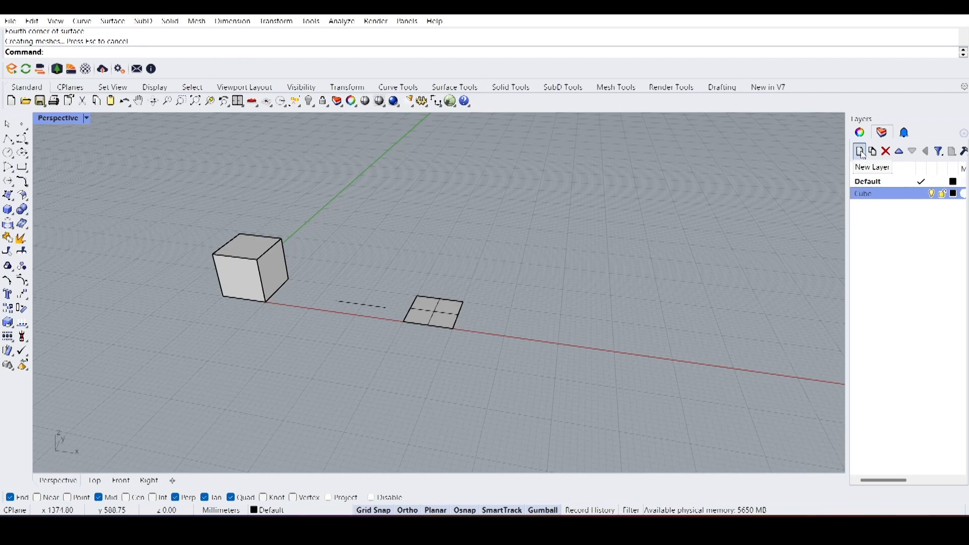
pyautogui.click(861, 152)
pyautogui.write('Line')
pyautogui.press('Return')
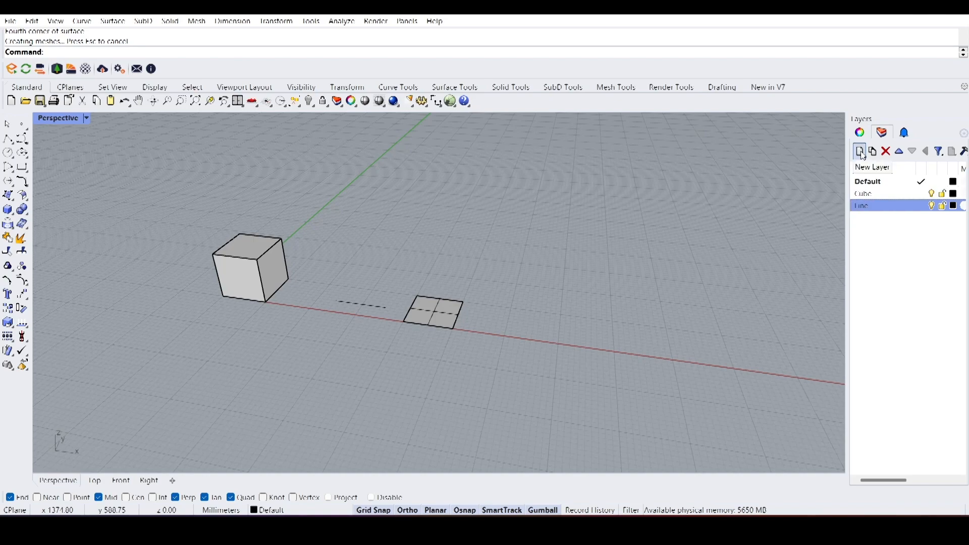
pyautogui.click(861, 153)
pyautogui.write('Surface4')
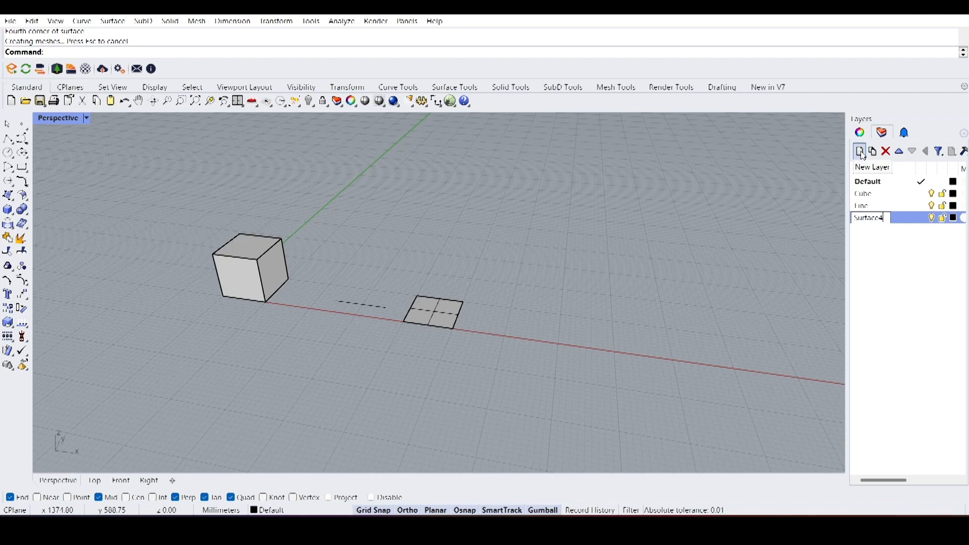
pyautogui.press('Return')
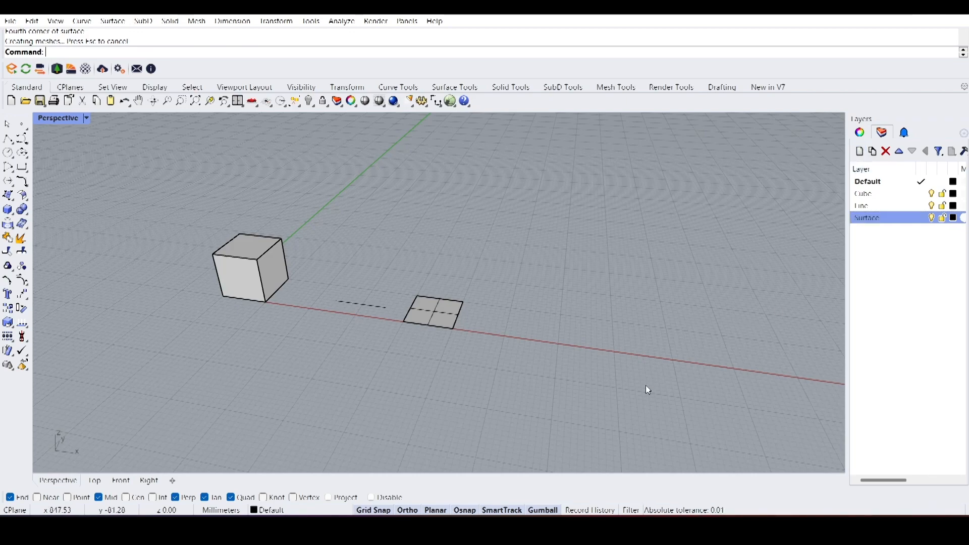
# - Assign the box to the Cube layer through its object properties
pyautogui.click(265, 280)
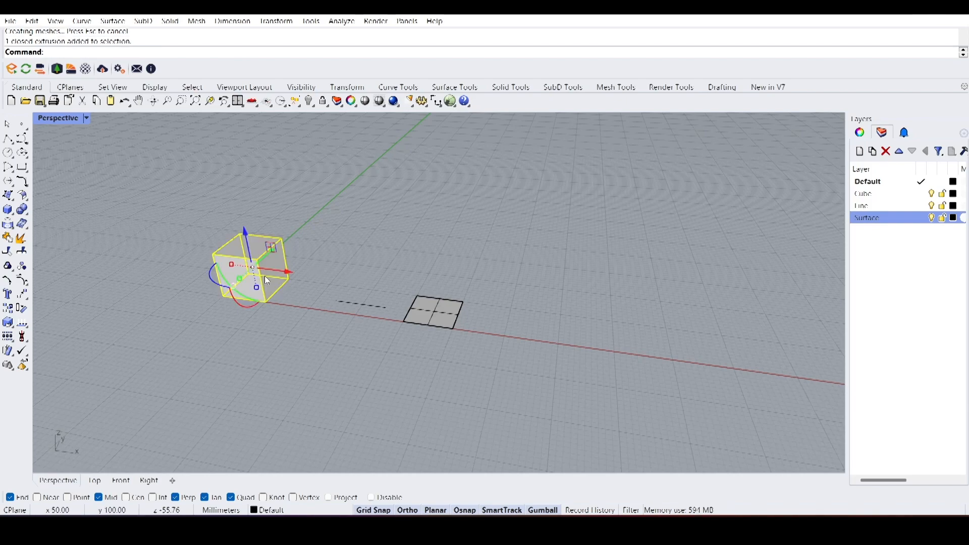
pyautogui.click(862, 134)
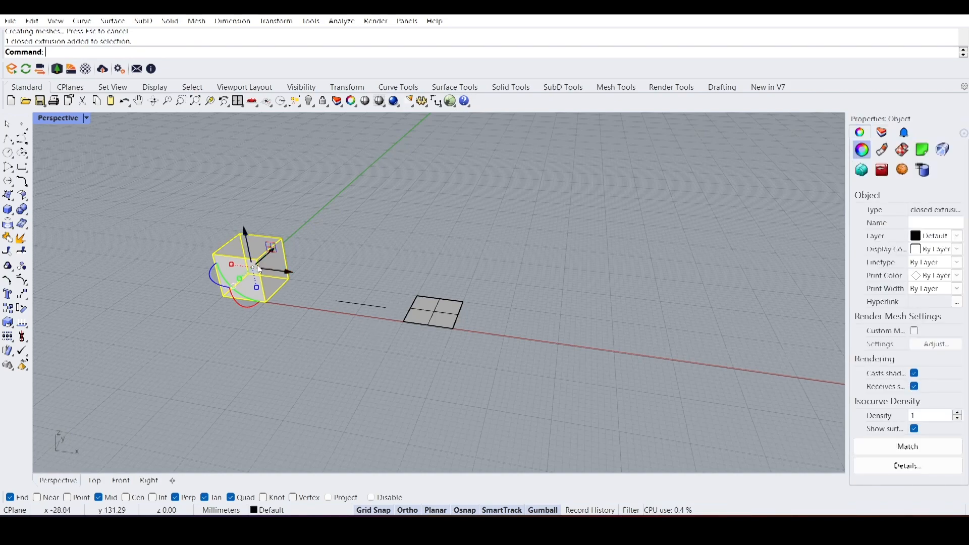
pyautogui.click(346, 367)
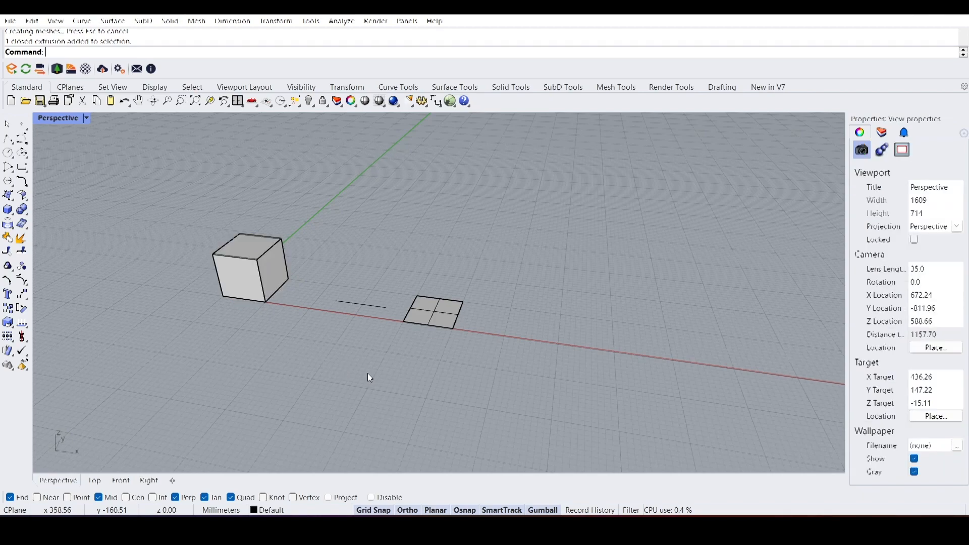
pyautogui.click(275, 288)
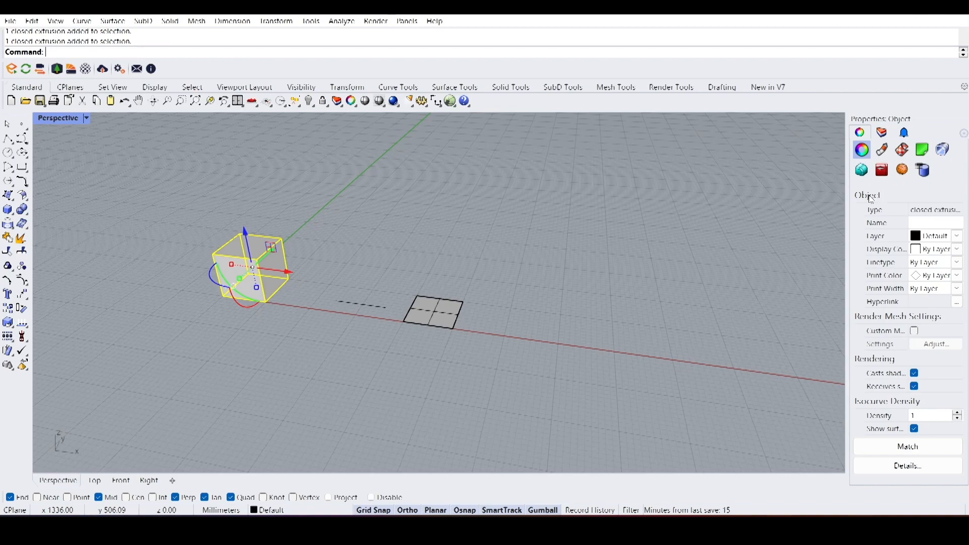
pyautogui.click(957, 237)
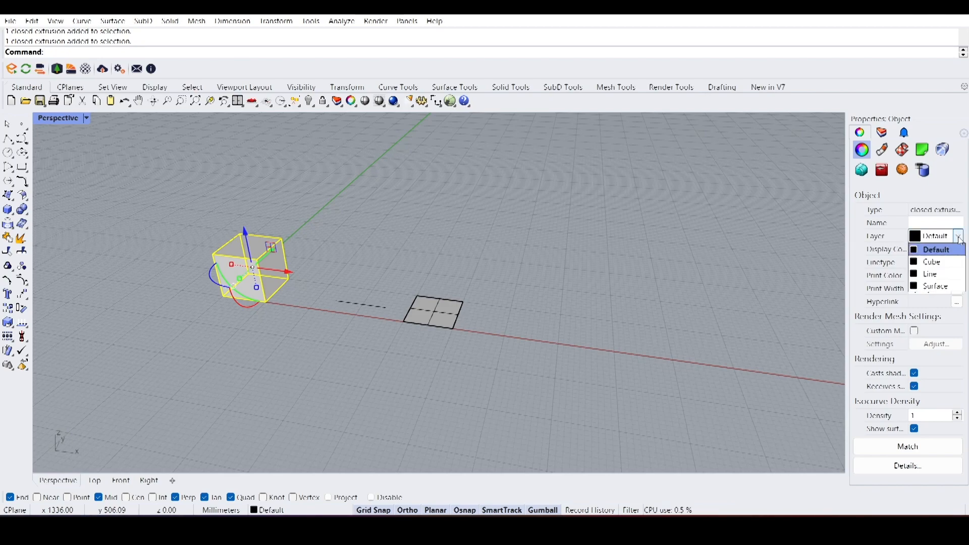
pyautogui.click(934, 263)
pyautogui.click(703, 314)
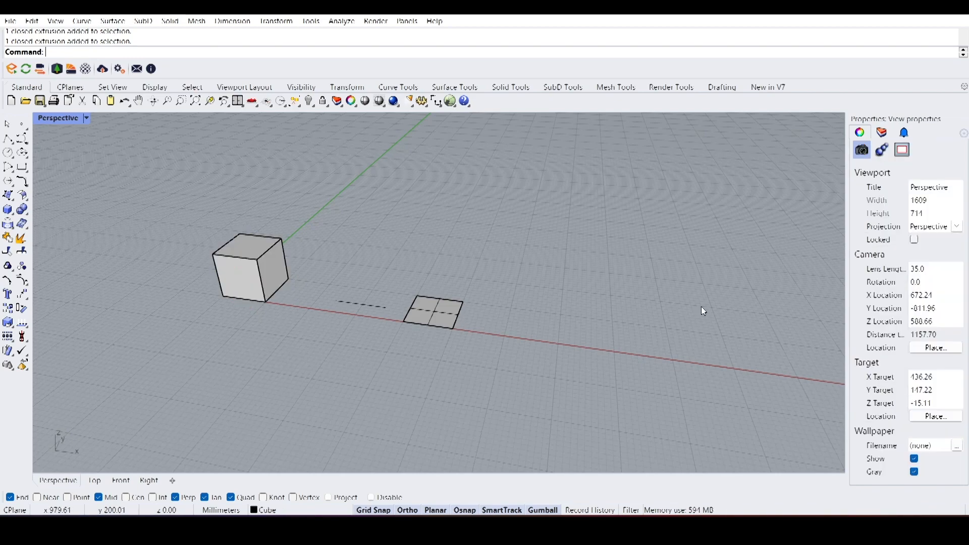
# - Assign the line to the Line layer
pyautogui.click(373, 306)
pyautogui.click(938, 216)
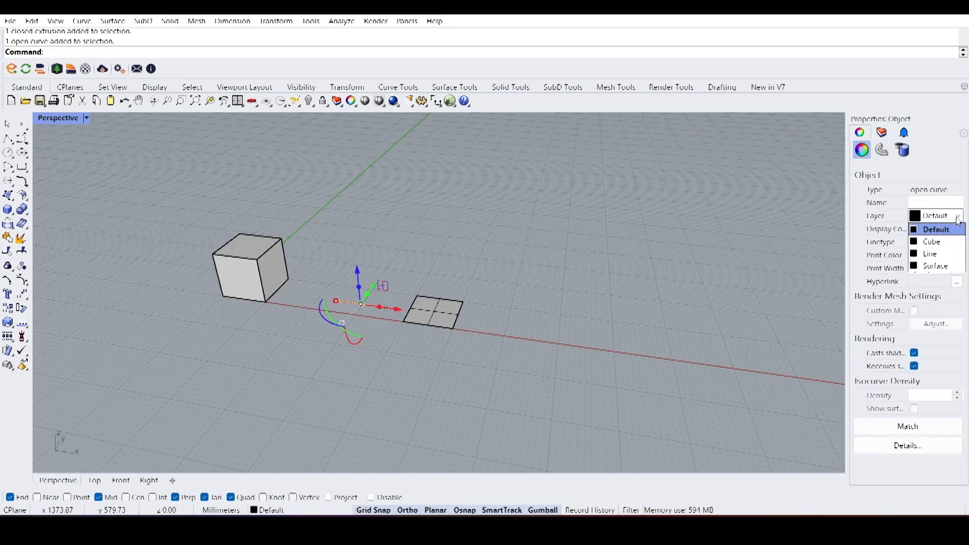
pyautogui.click(934, 255)
pyautogui.click(506, 318)
# - Assign the four-corner surface to the Surface layer
pyautogui.click(450, 313)
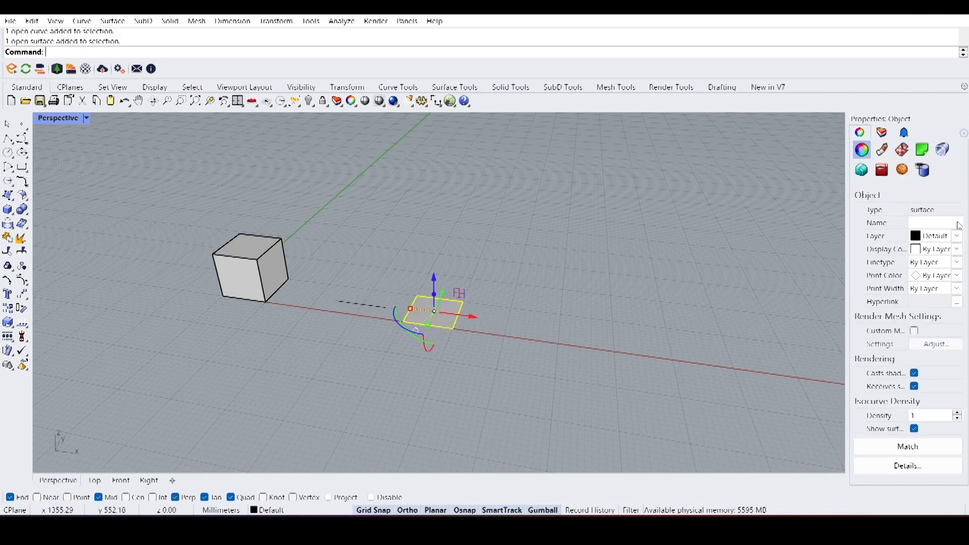
pyautogui.click(958, 236)
pyautogui.click(934, 272)
pyautogui.click(567, 305)
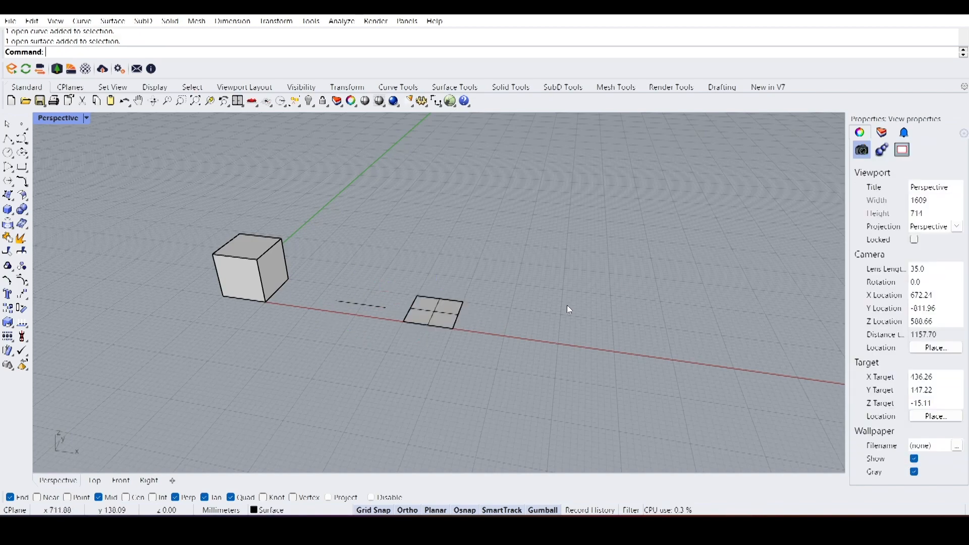
# - Review the layer list and check the cube's layer assignment in its object properties
pyautogui.moveTo(482, 295); pyautogui.dragTo(382, 317, button='right')
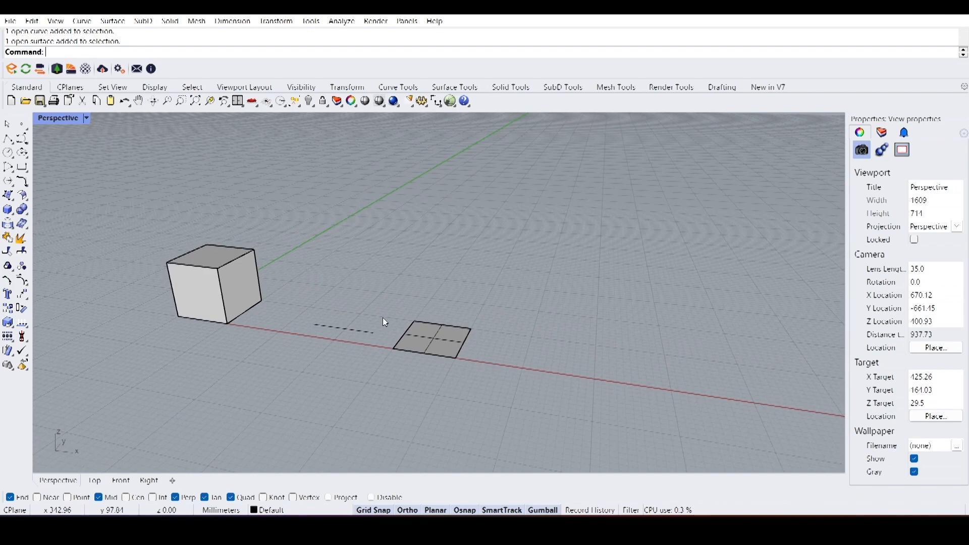
pyautogui.click(883, 134)
pyautogui.moveTo(608, 317); pyautogui.dragTo(475, 320, button='right')
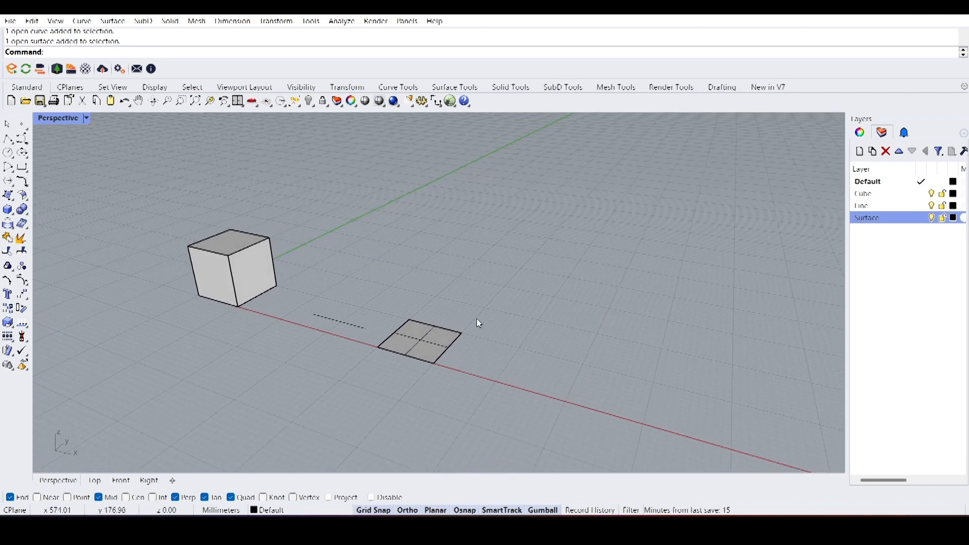
pyautogui.moveTo(176, 212); pyautogui.dragTo(518, 406)
pyautogui.press('Escape')
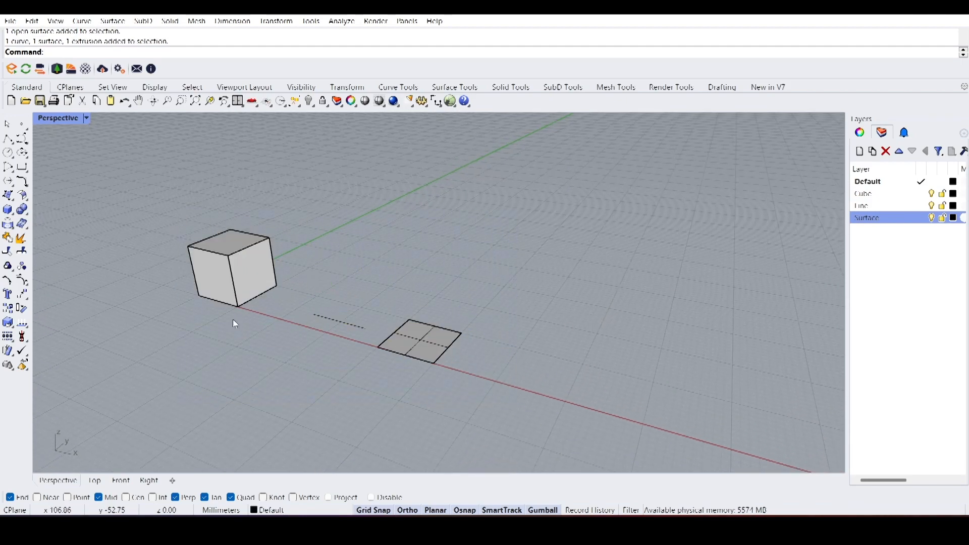
pyautogui.click(270, 235)
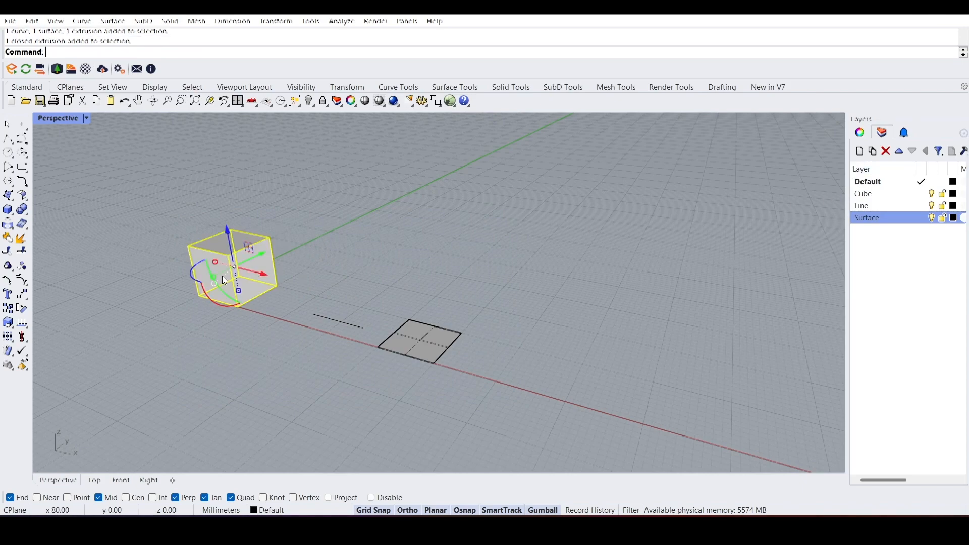
pyautogui.click(859, 132)
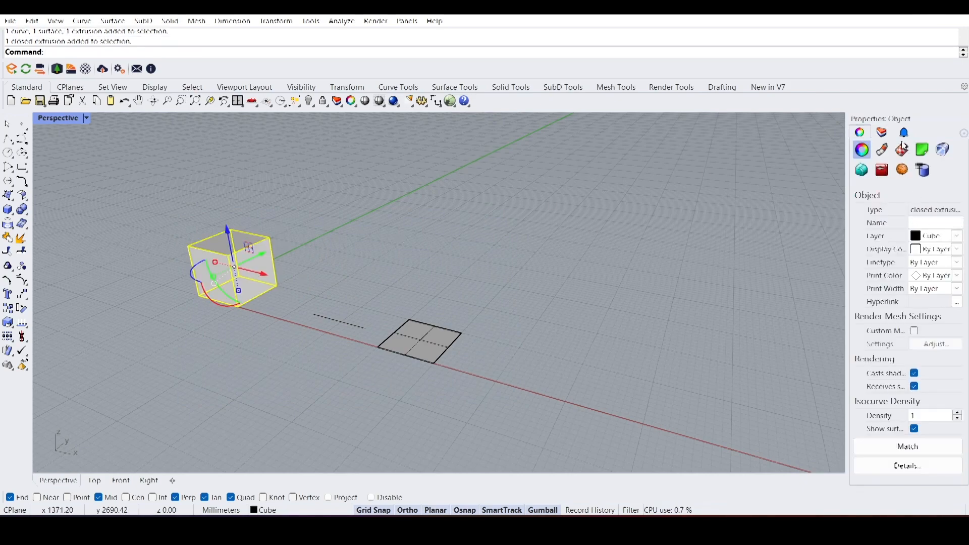
# - Clear the selection and set the Cube layer's color to red
pyautogui.click(882, 132)
pyautogui.press('Escape')
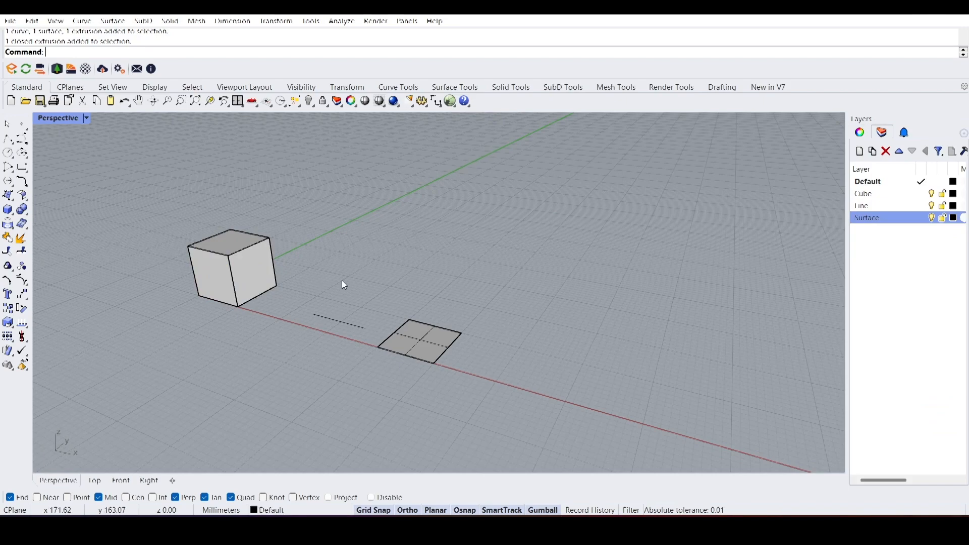
pyautogui.click(955, 196)
pyautogui.click(955, 194)
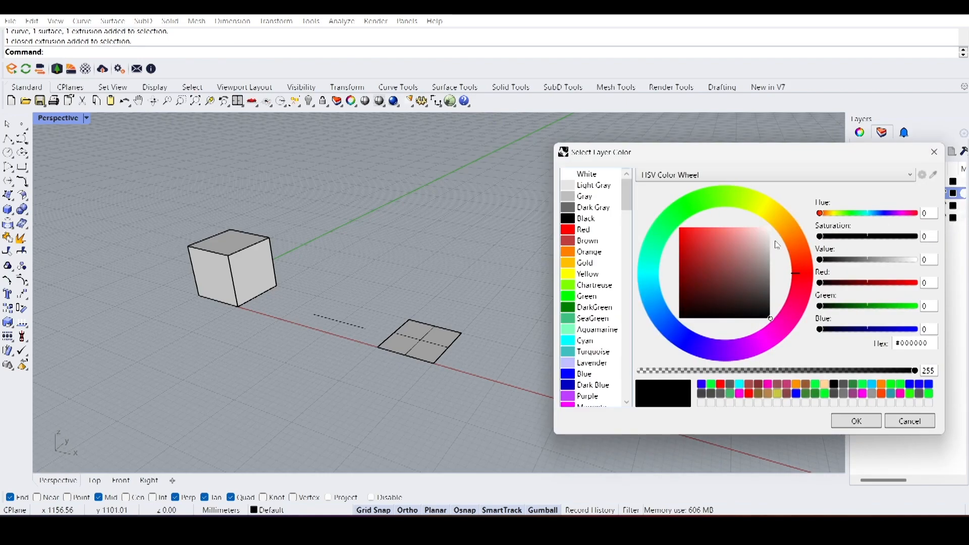
pyautogui.click(810, 271)
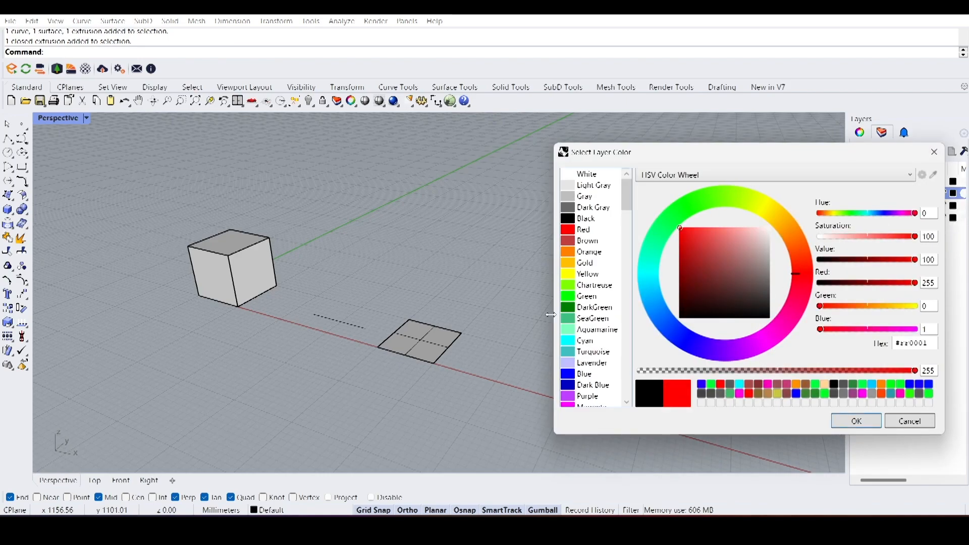
pyautogui.click(856, 421)
# - Set the Line layer's color to blue
pyautogui.click(954, 206)
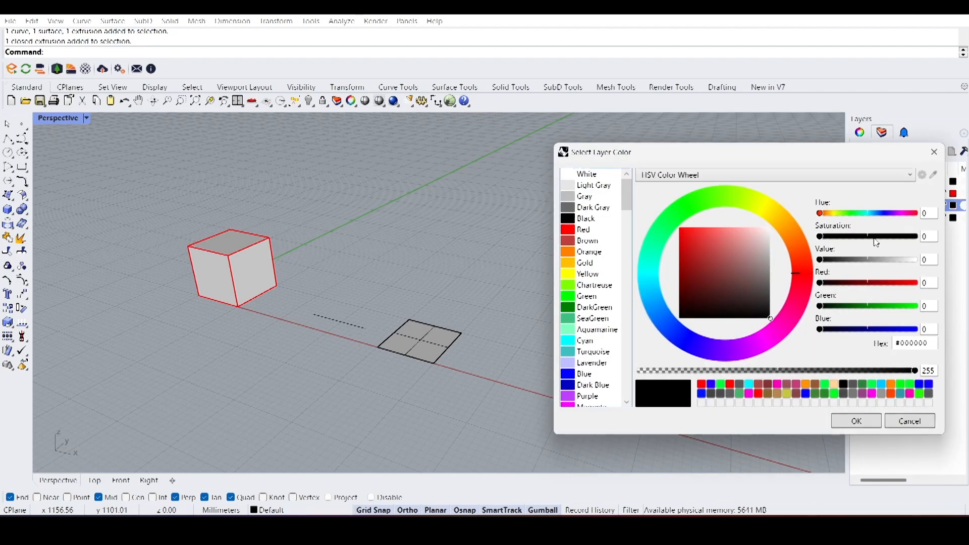
pyautogui.click(680, 346)
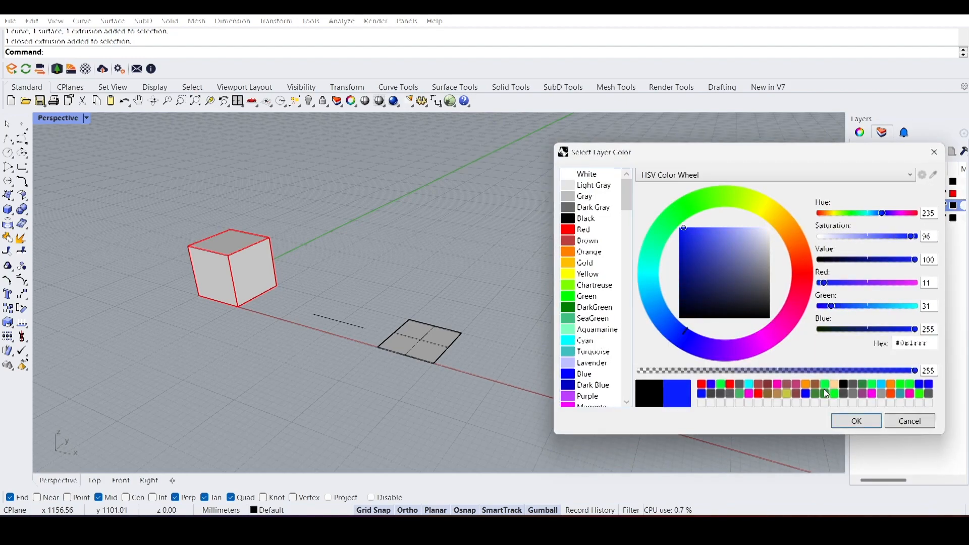
pyautogui.click(857, 420)
# - Set the Surface layer's color to green
pyautogui.click(954, 218)
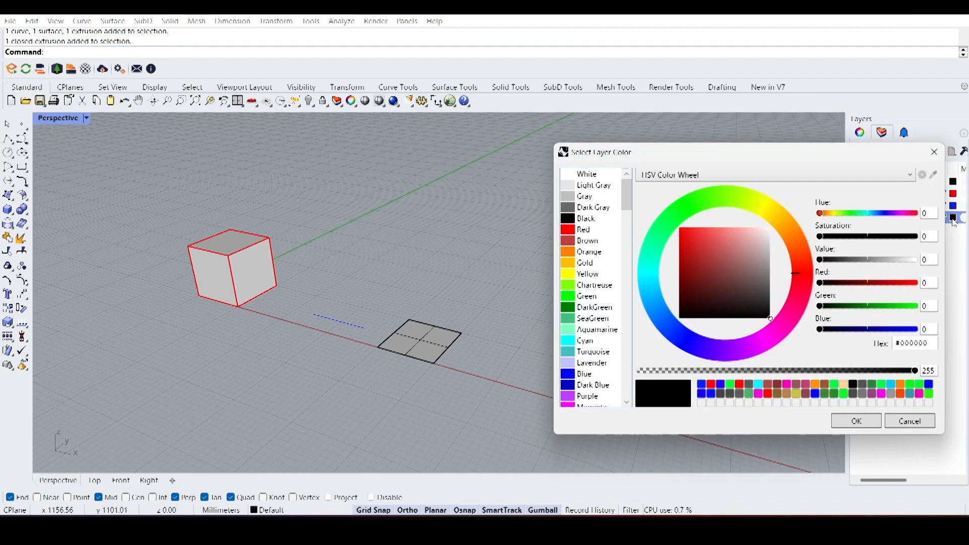
pyautogui.click(687, 215)
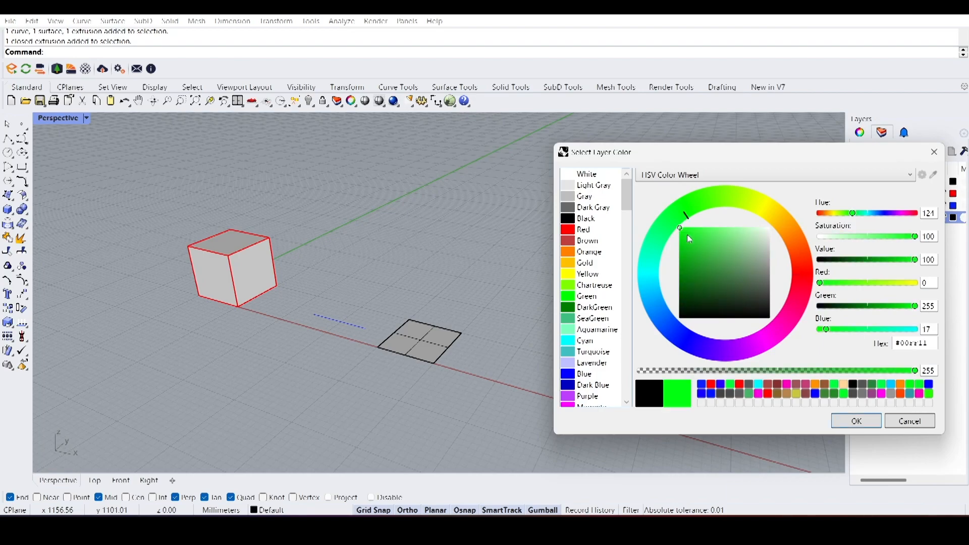
pyautogui.click(856, 420)
pyautogui.moveTo(463, 358); pyautogui.dragTo(428, 347, button='right')
pyautogui.moveTo(280, 298); pyautogui.dragTo(431, 348, button='right')
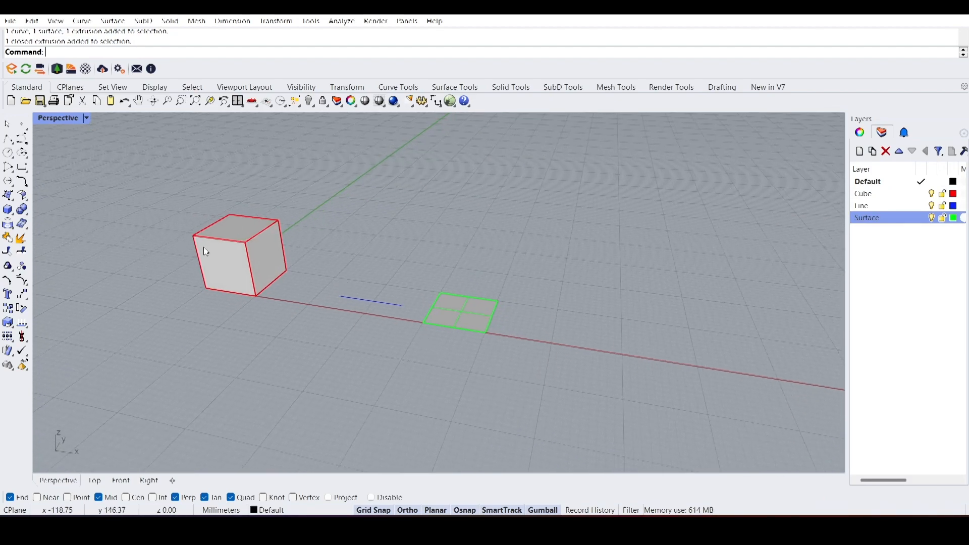
pyautogui.moveTo(169, 202); pyautogui.dragTo(296, 331)
pyautogui.moveTo(322, 349); pyautogui.dragTo(260, 227, button='right')
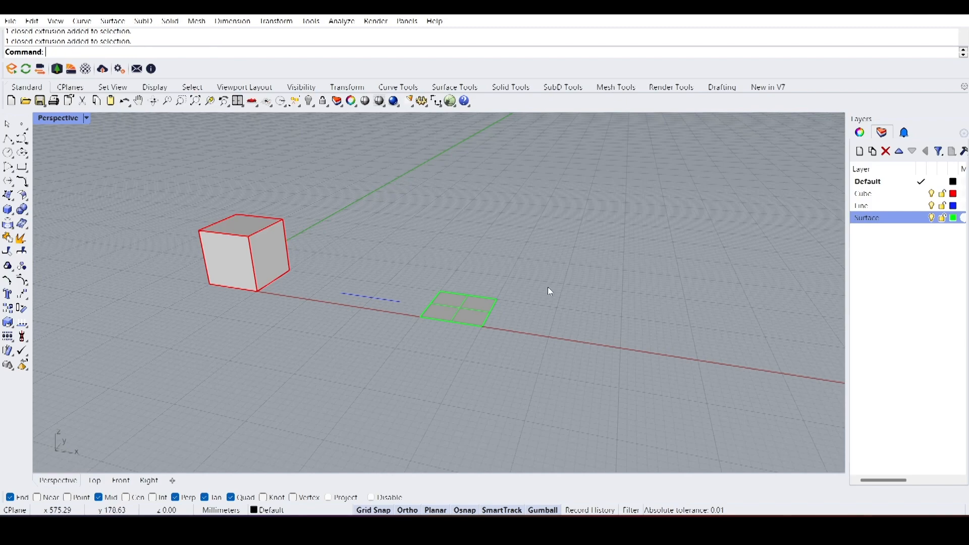
pyautogui.moveTo(548, 288); pyautogui.dragTo(528, 287, button='right')
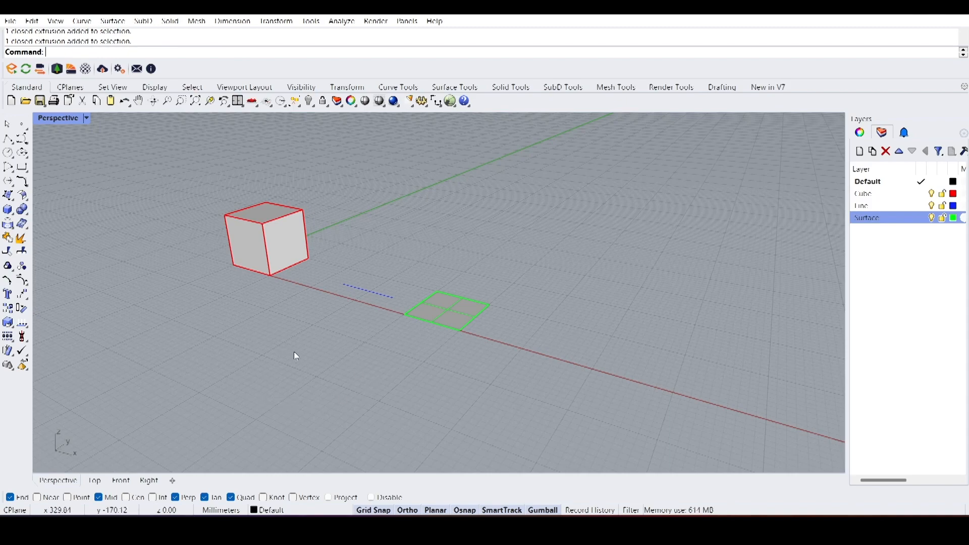
pyautogui.moveTo(359, 331)
pyautogui.mouseDown(button='right')
pyautogui.moveTo(340, 324)
pyautogui.moveTo(355, 328)
pyautogui.mouseUp(button='right')
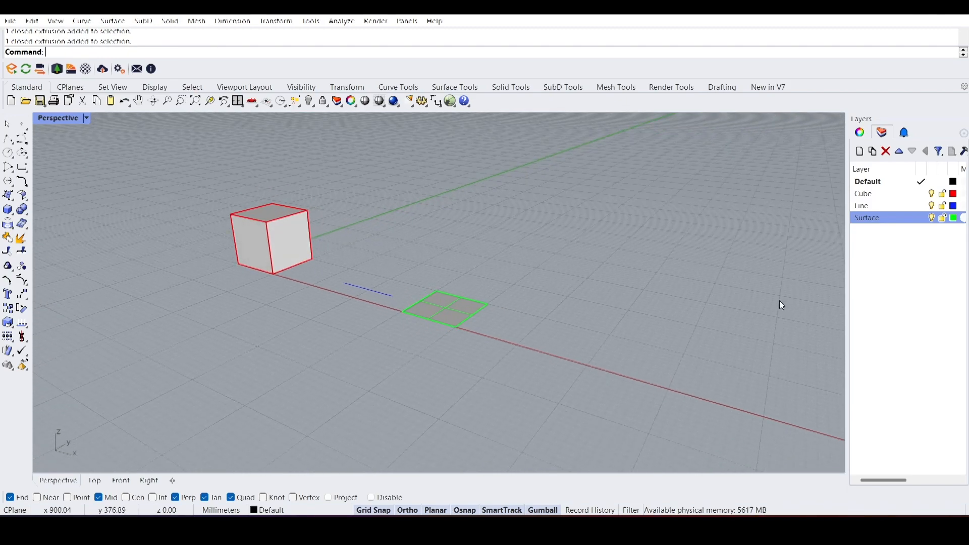
# - Turn the Surface, Line and Cube layers off one after another and switch all three back on
pyautogui.click(932, 218)
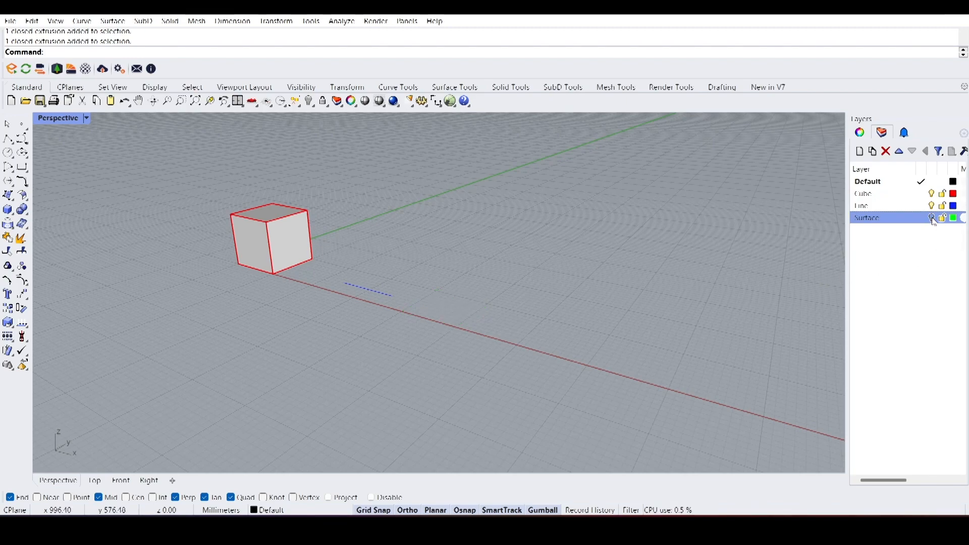
pyautogui.click(931, 206)
pyautogui.click(931, 194)
pyautogui.click(932, 206)
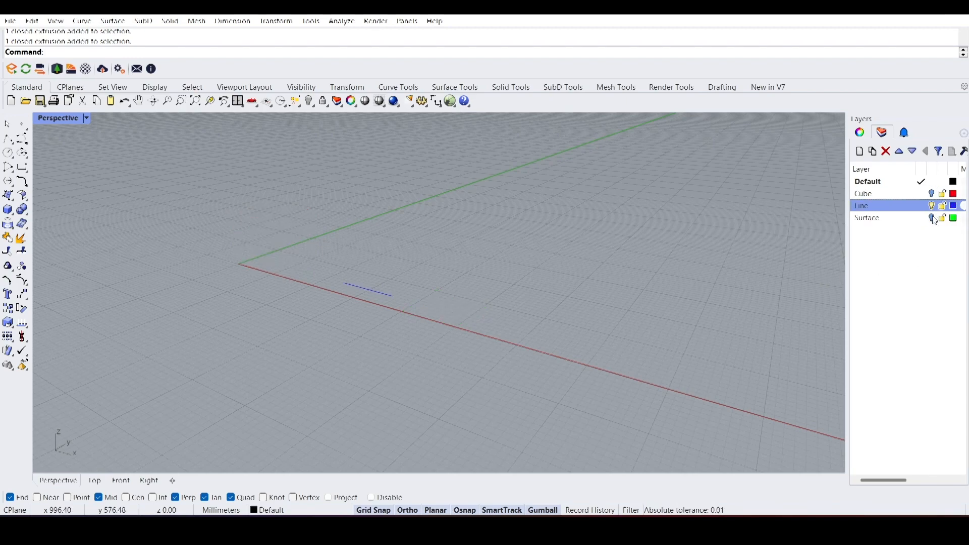
pyautogui.click(931, 217)
pyautogui.click(931, 194)
# - Select the cube, line and surface and duplicate them twice along the Y axis with the Gumball, making three rows
pyautogui.moveTo(839, 251); pyautogui.dragTo(343, 313, button='right')
pyautogui.moveTo(288, 230); pyautogui.dragTo(289, 231)
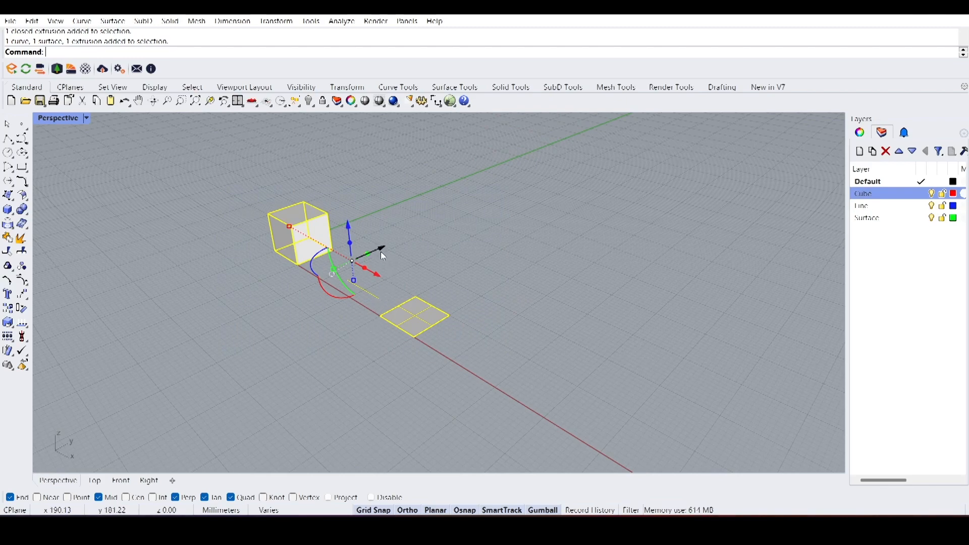
pyautogui.moveTo(380, 250); pyautogui.dragTo(553, 173)
pyautogui.press('alt')
pyautogui.click(562, 314)
pyautogui.moveTo(425, 308); pyautogui.dragTo(430, 355, button='right')
# - Select the three cubes directly in the Perspective viewport and clear the selection
pyautogui.scroll(3, 389, 369)
pyautogui.moveTo(306, 147); pyautogui.dragTo(305, 147)
pyautogui.scroll(-1, 392, 289)
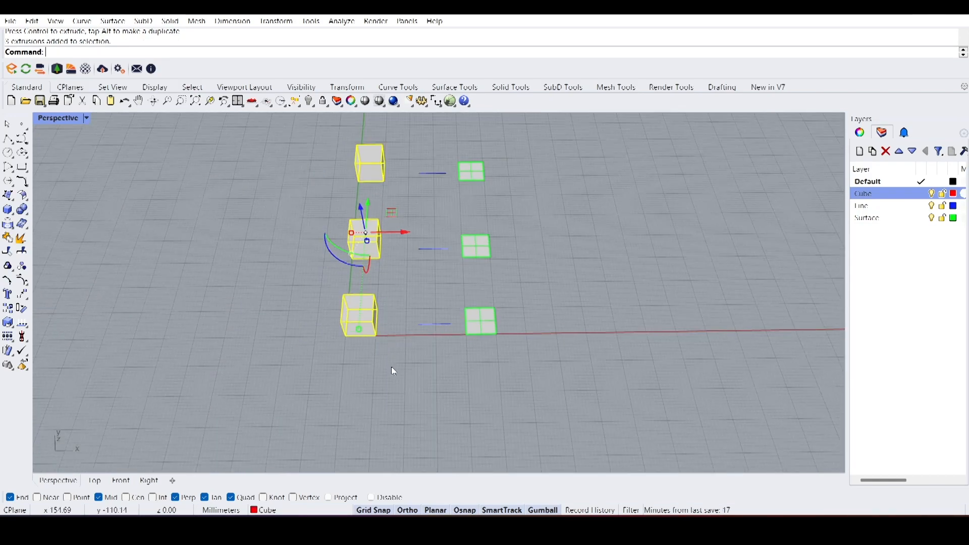
pyautogui.click(391, 366)
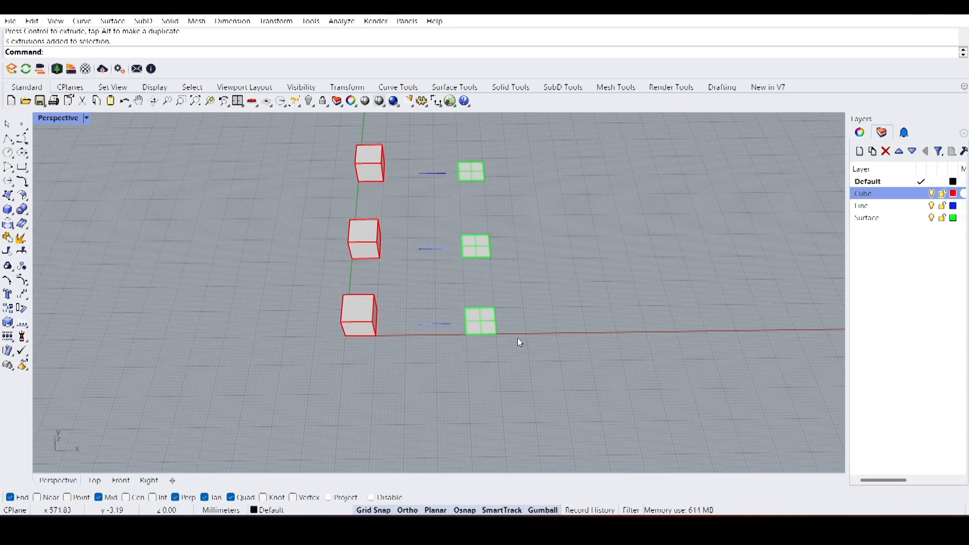
# - Hide the Line and Surface layers, window-select the three cubes and deselect them
pyautogui.moveTo(469, 318); pyautogui.dragTo(421, 259, button='right')
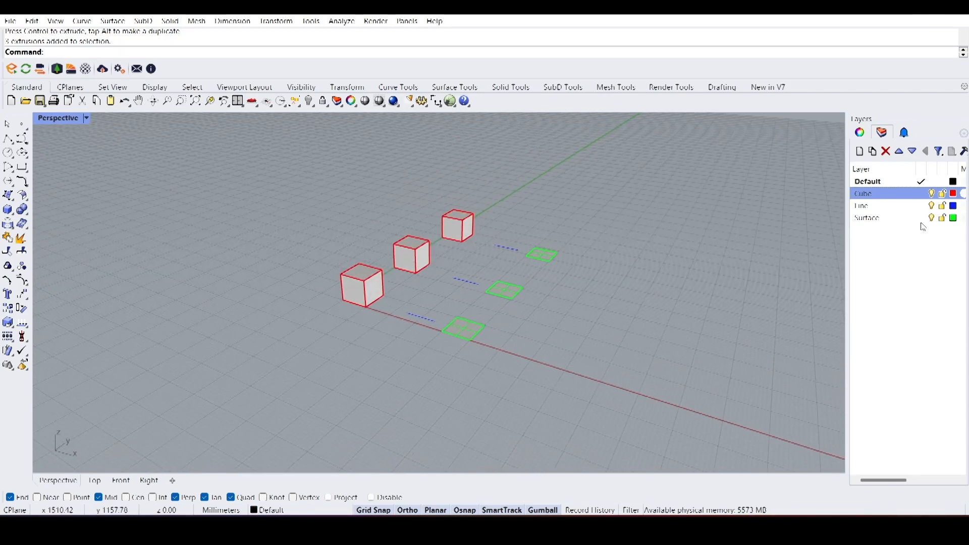
pyautogui.click(932, 206)
pyautogui.click(931, 218)
pyautogui.moveTo(640, 392); pyautogui.dragTo(328, 195)
pyautogui.click(778, 275)
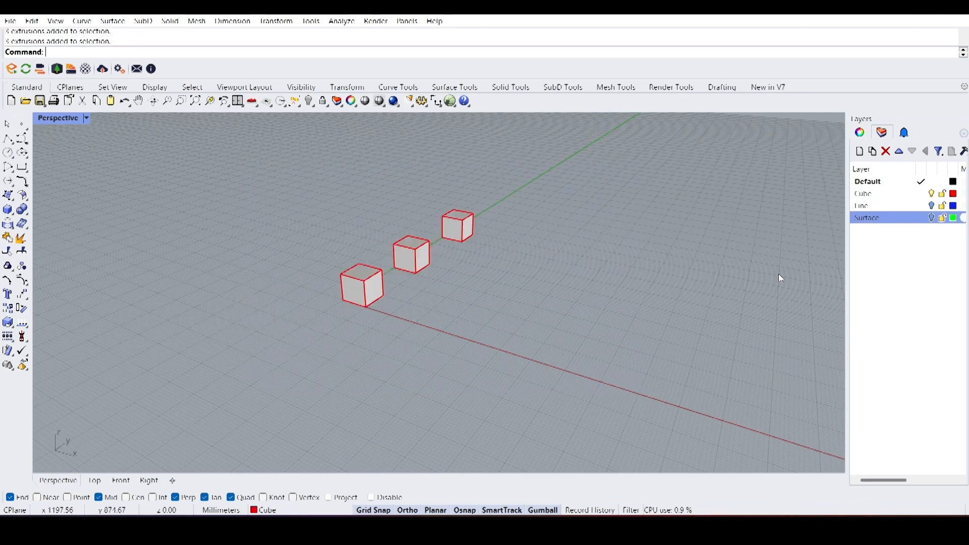
# - Show the Line and Surface layers again with Default as the current layer
pyautogui.click(923, 205)
pyautogui.click(922, 181)
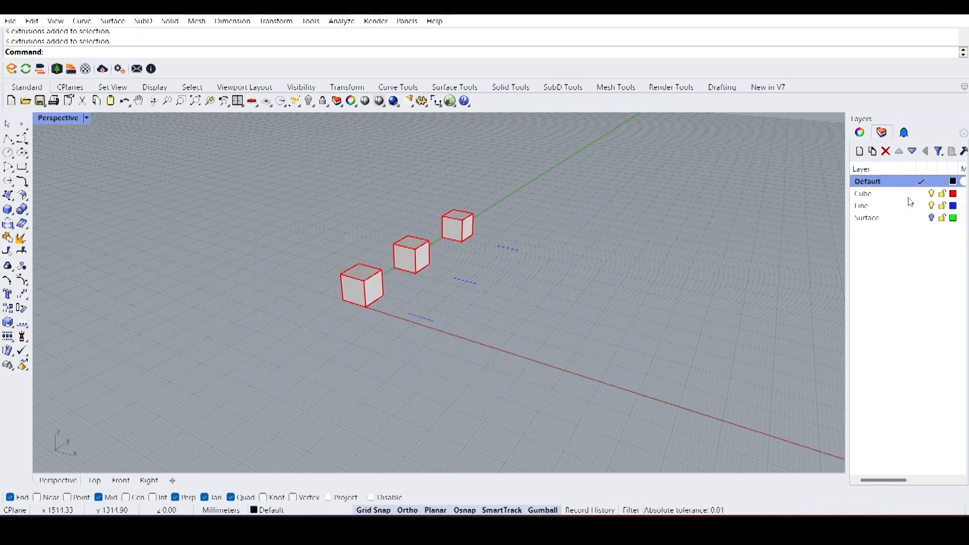
pyautogui.click(937, 222)
pyautogui.click(903, 239)
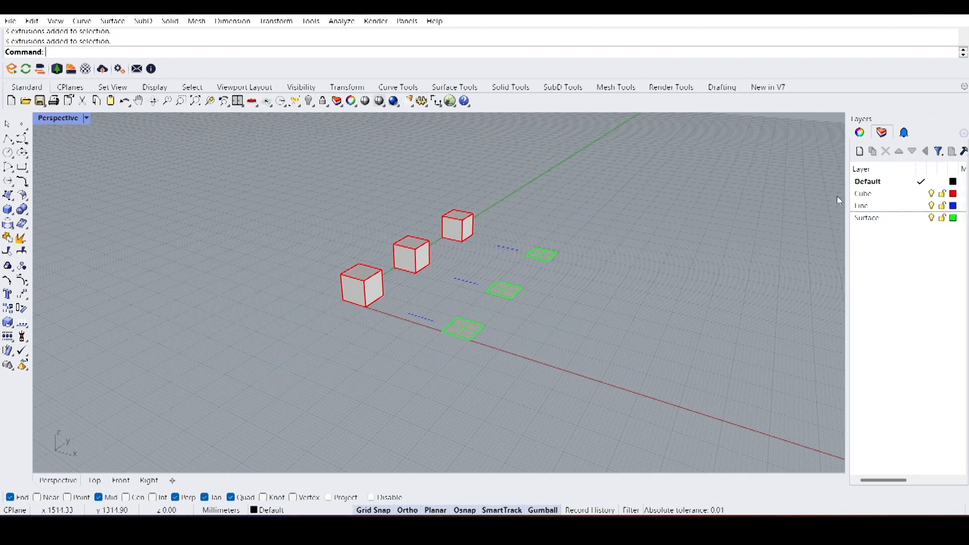
# - Select all objects on the Cube layer through the layer's own options and deselect them
pyautogui.rightClick(891, 193)
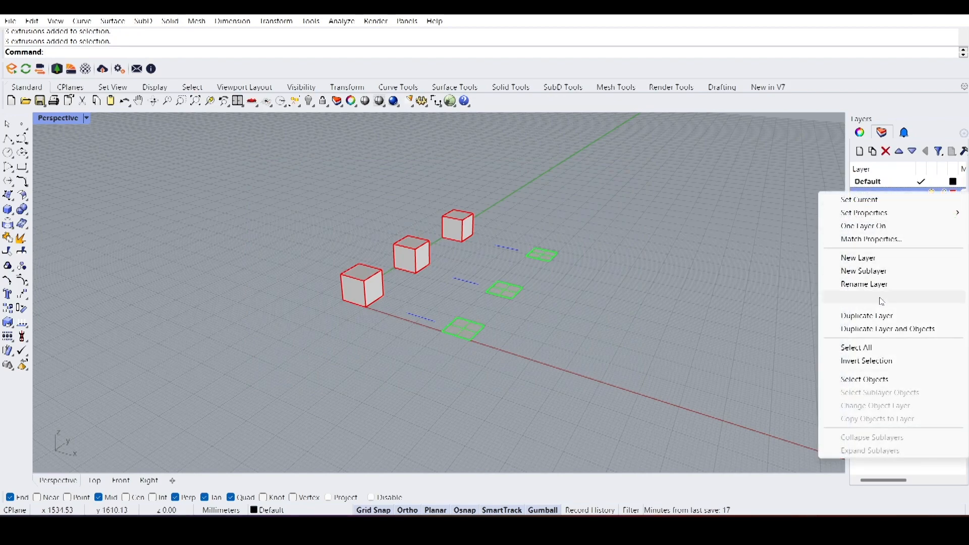
pyautogui.click(882, 382)
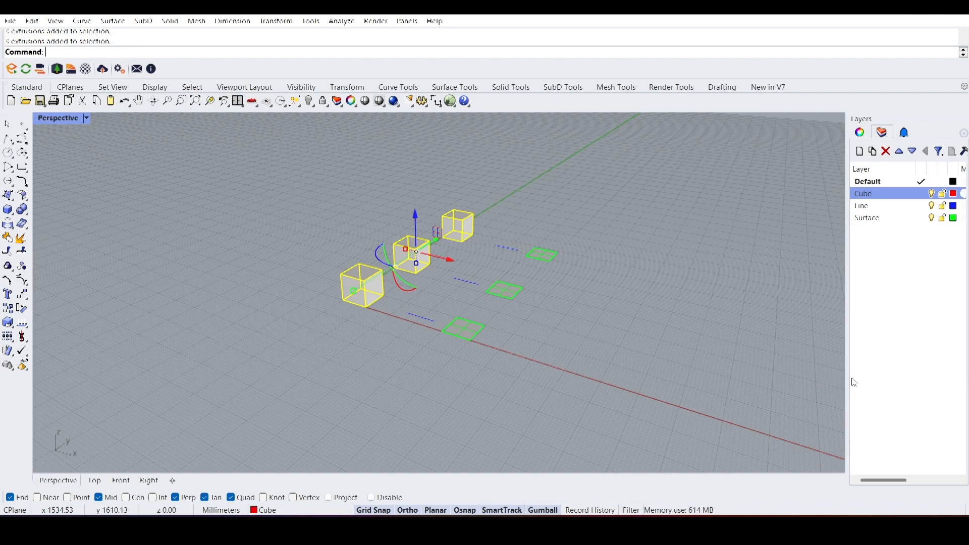
pyautogui.click(627, 308)
# - Make Cube the current layer and draw a larger box beyond the surfaces along the X axis
pyautogui.moveTo(629, 312); pyautogui.dragTo(461, 284, button='right')
pyautogui.moveTo(156, 237); pyautogui.dragTo(362, 259, button='right')
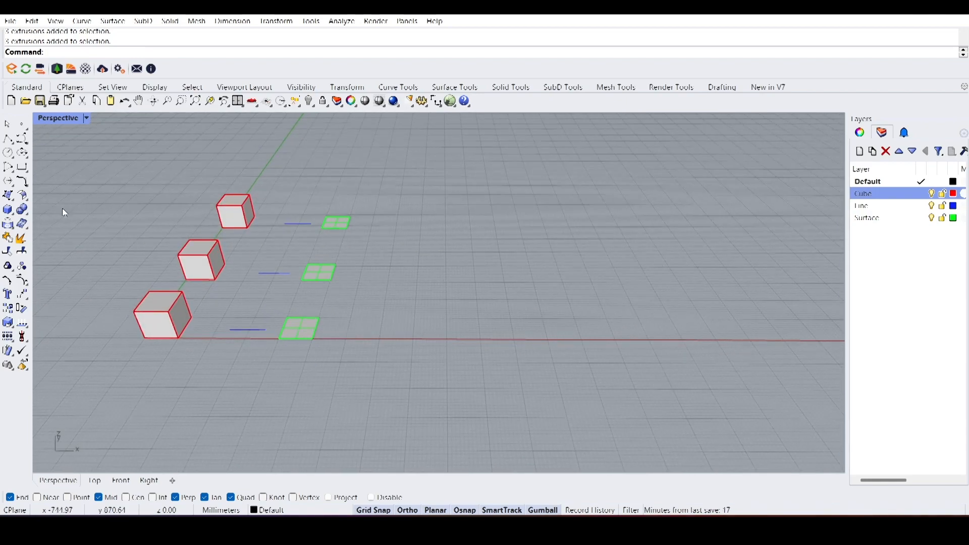
pyautogui.doubleClick(901, 197)
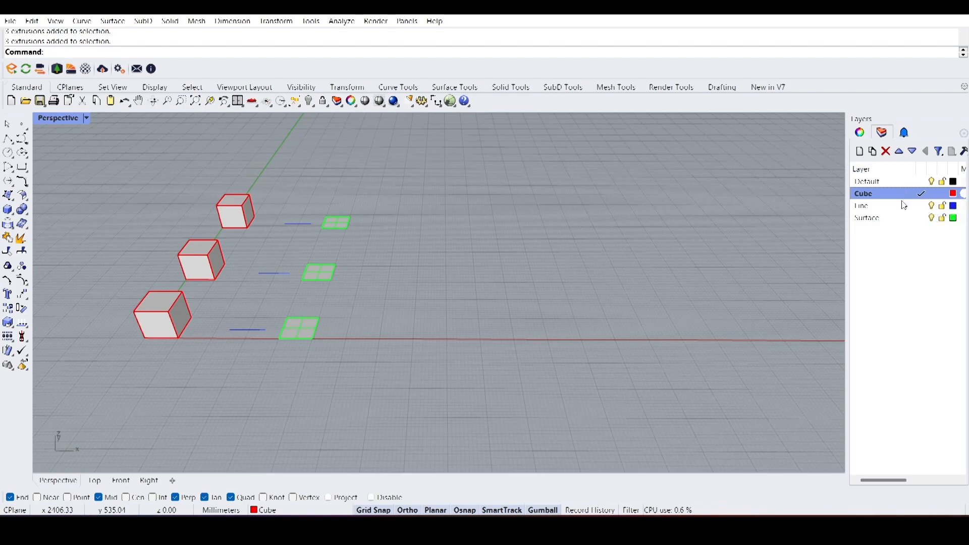
pyautogui.click(7, 209)
pyautogui.click(457, 333)
pyautogui.click(497, 305)
pyautogui.click(510, 255)
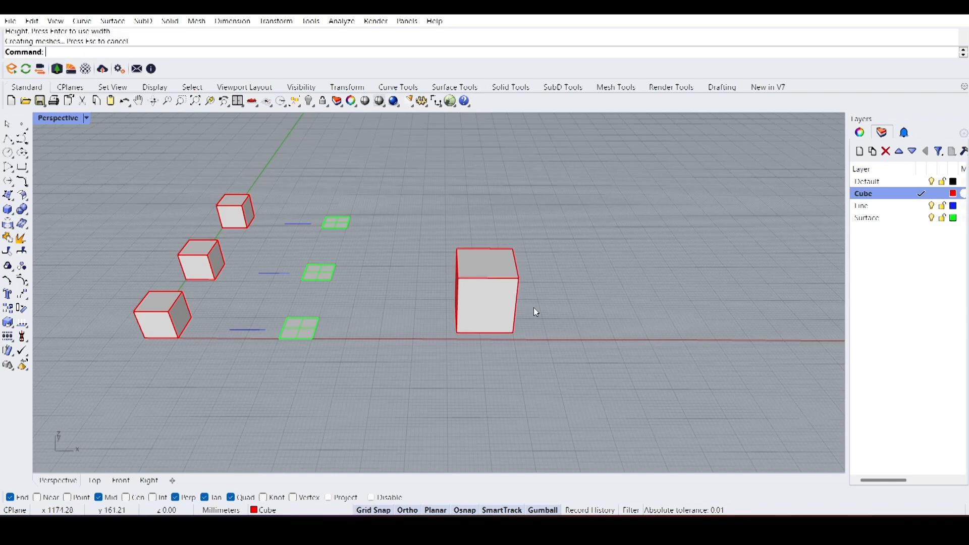
# - Make Surface the current layer and draw a second box beside the large red one
pyautogui.moveTo(533, 309); pyautogui.dragTo(482, 297, button='right')
pyautogui.click(483, 300)
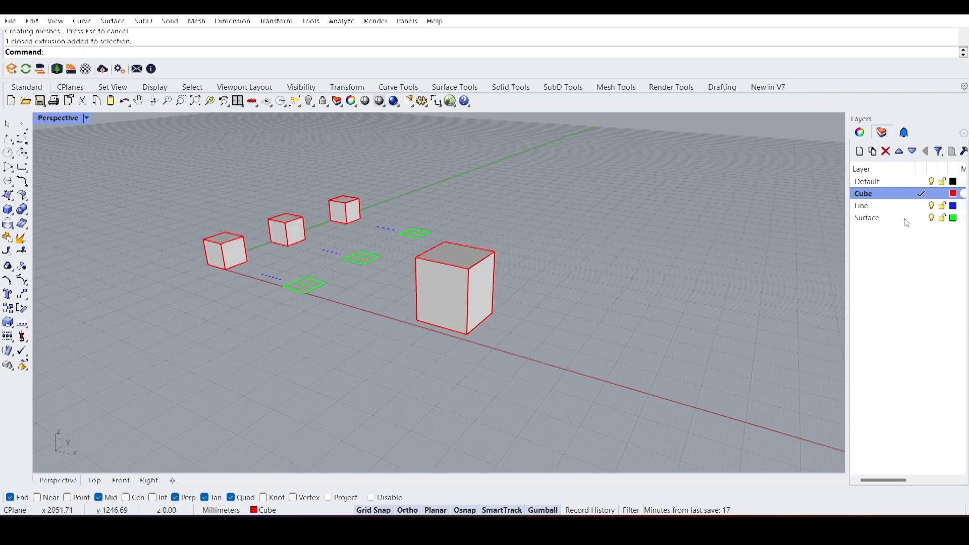
pyautogui.click(911, 220)
pyautogui.click(8, 209)
pyautogui.click(548, 315)
pyautogui.click(580, 359)
pyautogui.click(575, 291)
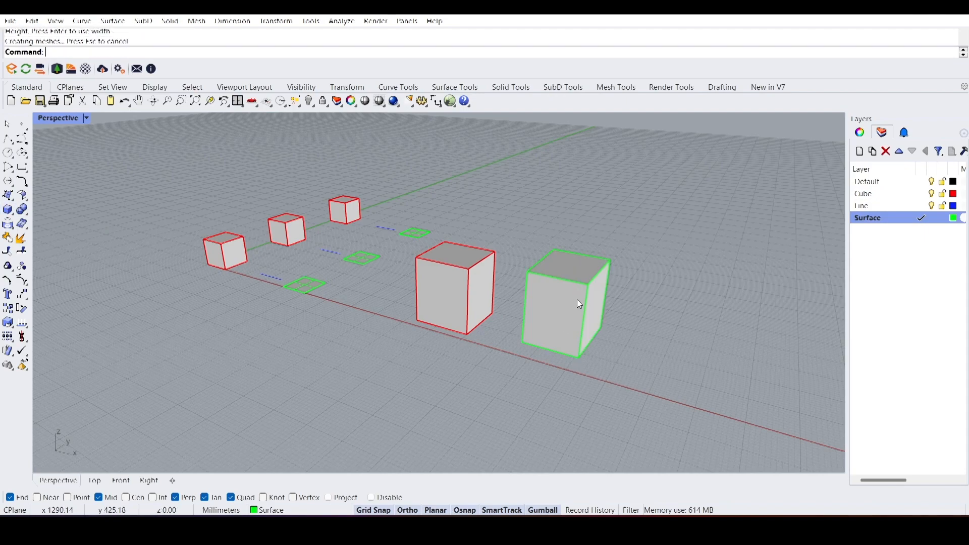
# - Delete the two large boxes and make Default the current layer
pyautogui.moveTo(659, 374); pyautogui.dragTo(486, 235)
pyautogui.press('Delete')
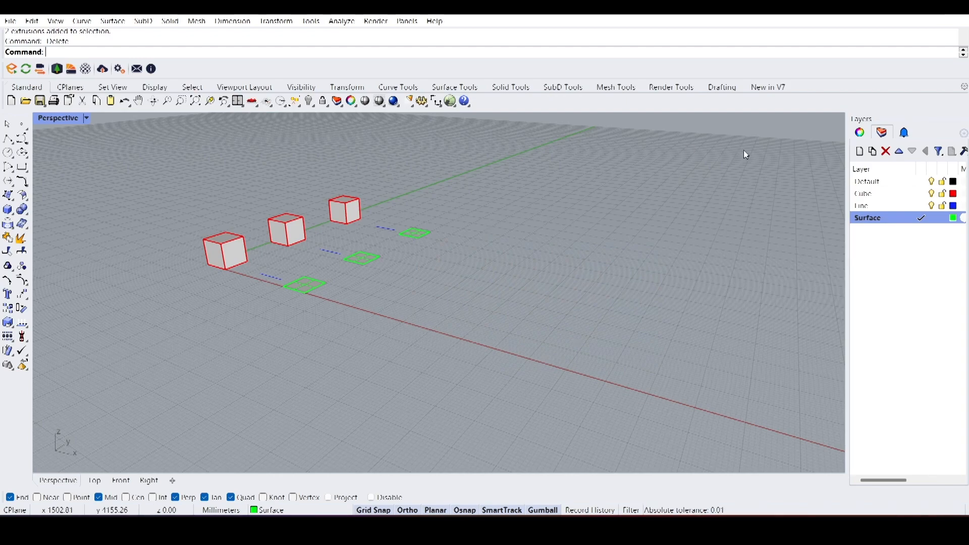
pyautogui.doubleClick(895, 184)
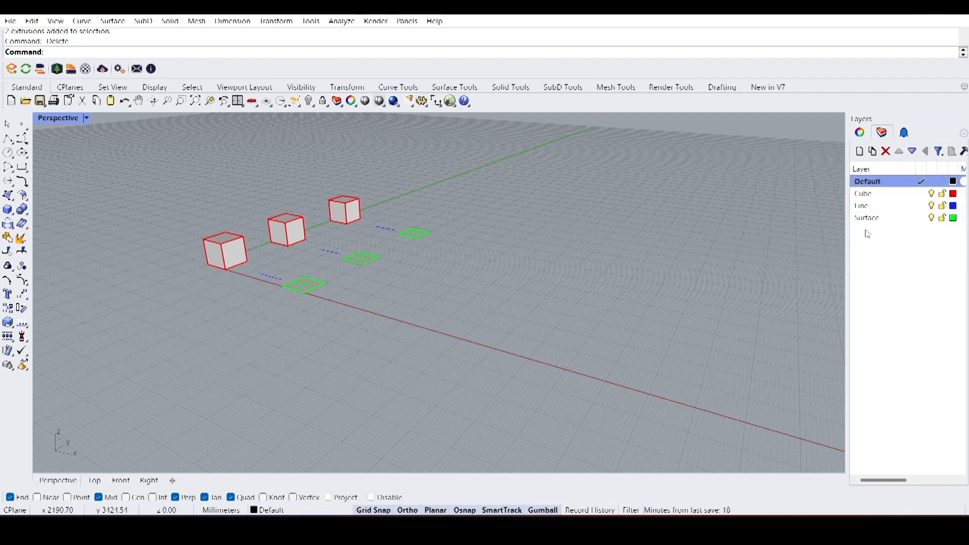
pyautogui.moveTo(549, 204); pyautogui.dragTo(527, 338, button='right')
pyautogui.moveTo(527, 338); pyautogui.dragTo(256, 185)
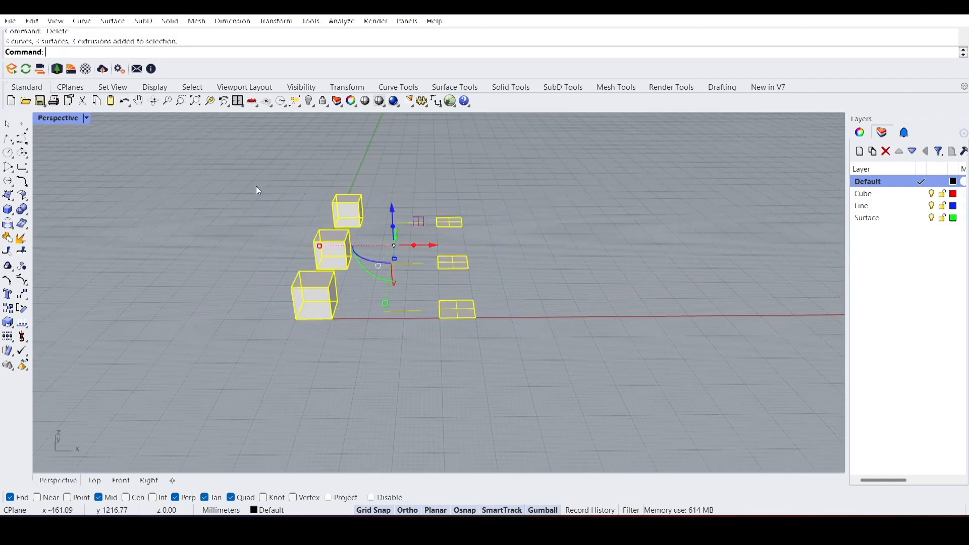
pyautogui.click(561, 245)
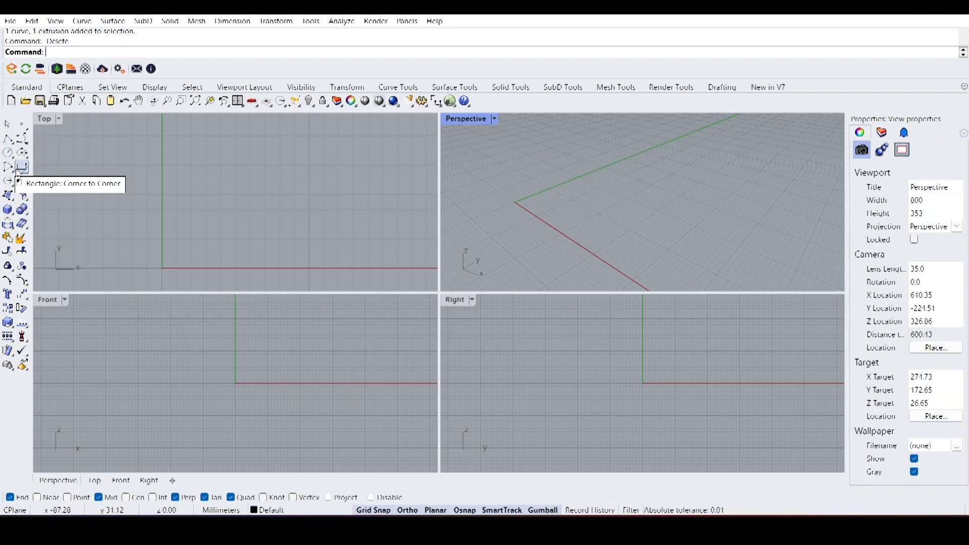
# - Create a rectangular surface from four corner points in the Perspective view, starting at the origin, about 290 mm by 200 mm
pyautogui.click(14, 202)
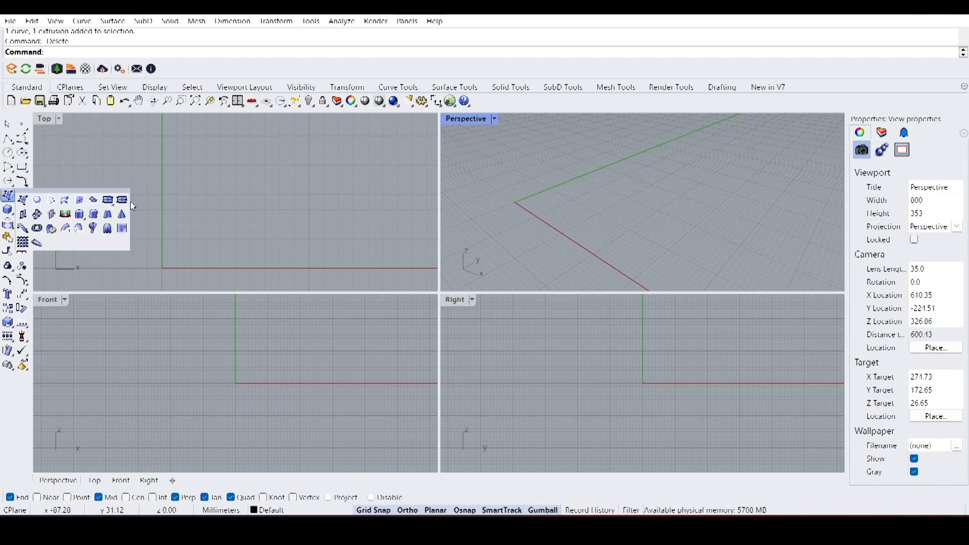
pyautogui.click(23, 202)
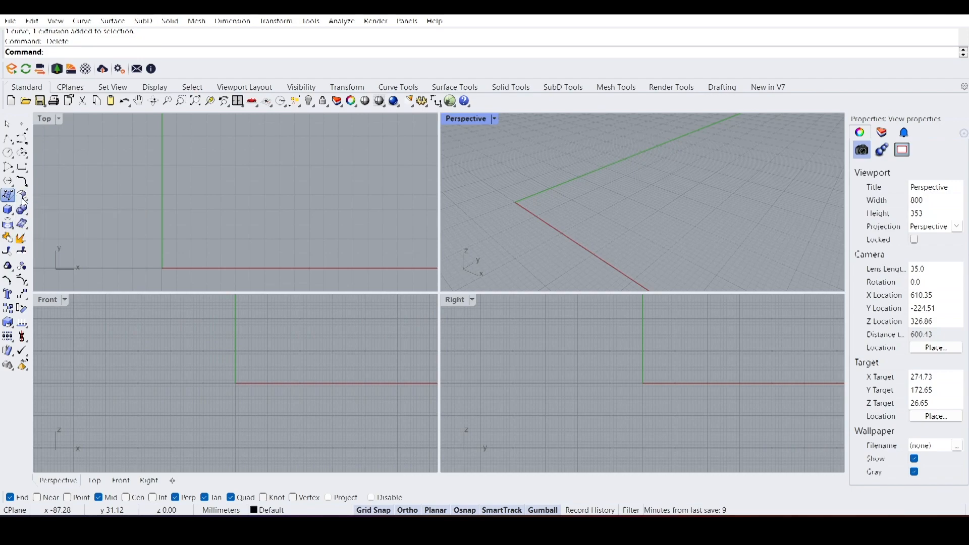
pyautogui.click(515, 202)
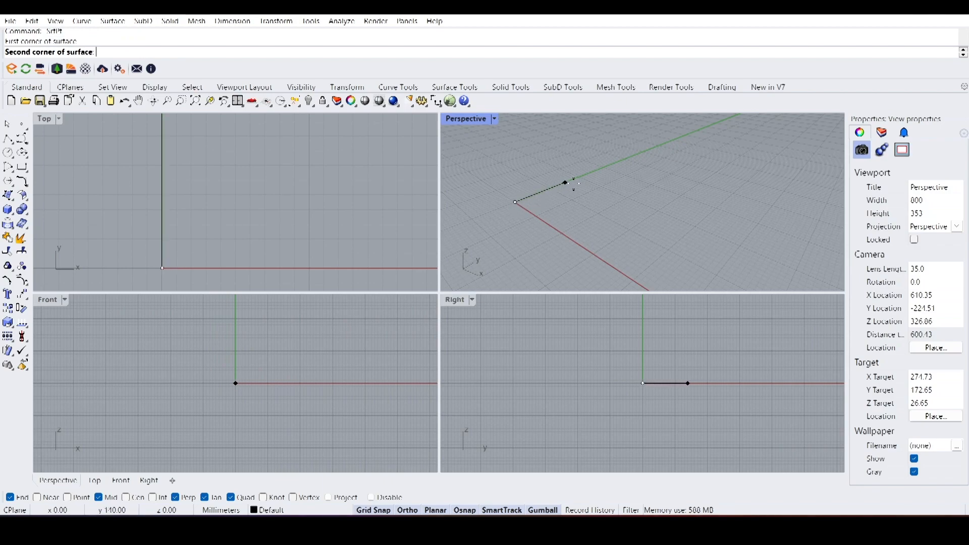
pyautogui.click(582, 176)
pyautogui.click(655, 207)
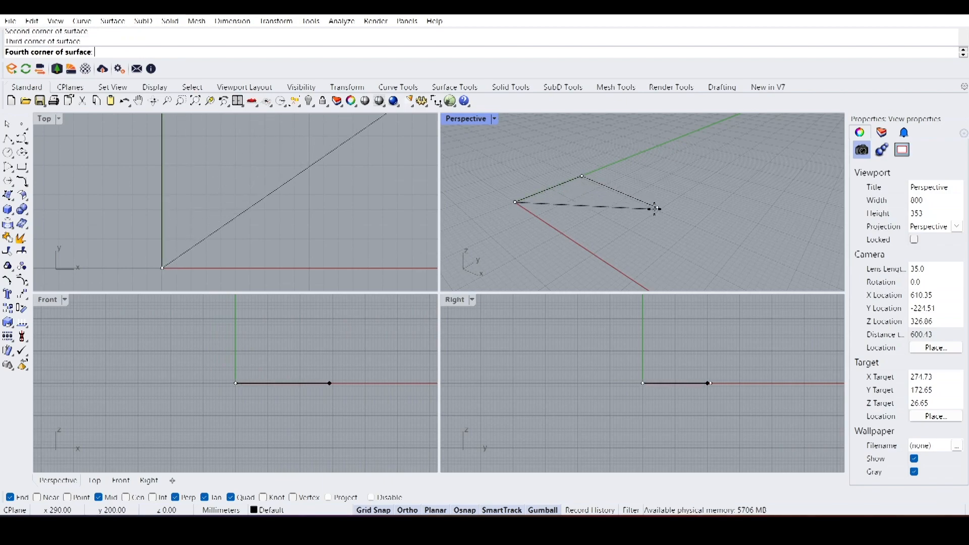
pyautogui.click(593, 252)
pyautogui.click(594, 237)
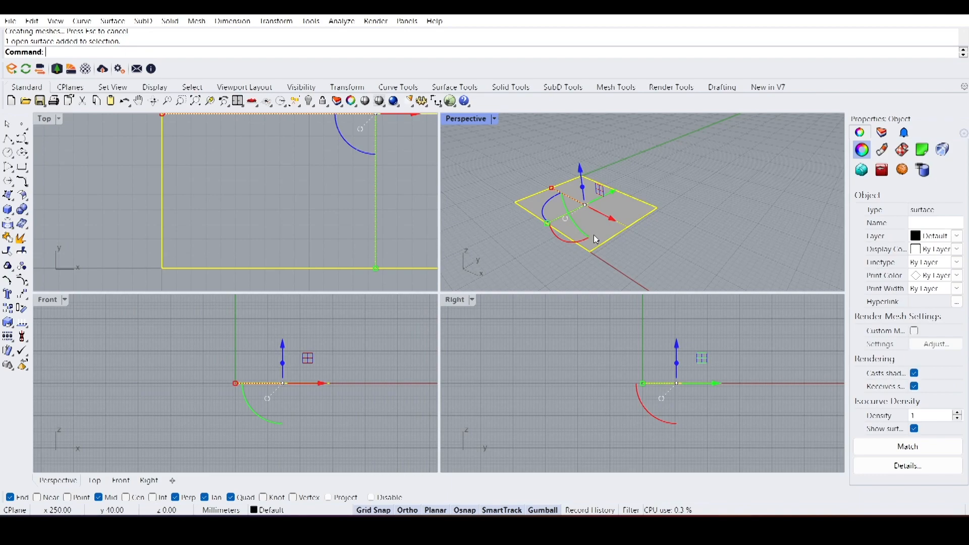
pyautogui.moveTo(610, 261); pyautogui.dragTo(565, 257, button='right')
pyautogui.moveTo(301, 246); pyautogui.dragTo(580, 237, button='right')
# - Create an irregular four-corner surface beside the first one with Ortho off, and delete both surfaces
pyautogui.click(8, 195)
pyautogui.click(656, 261)
pyautogui.click(694, 221)
pyautogui.click(744, 238)
pyautogui.press('F8')
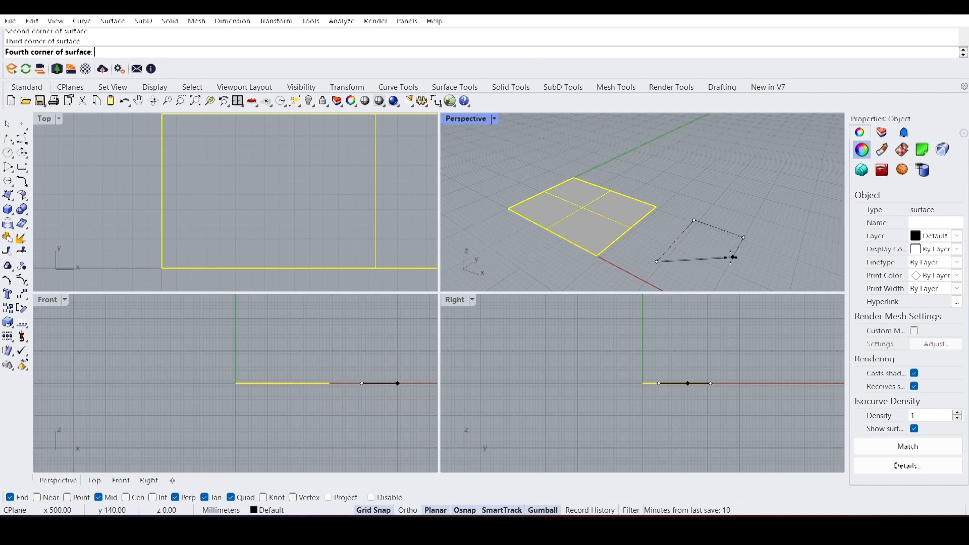
pyautogui.keyDown('shift'); pyautogui.click(733, 259); pyautogui.keyUp('shift')
pyautogui.moveTo(733, 259); pyautogui.dragTo(669, 236, button='right')
pyautogui.moveTo(719, 250); pyautogui.dragTo(526, 160)
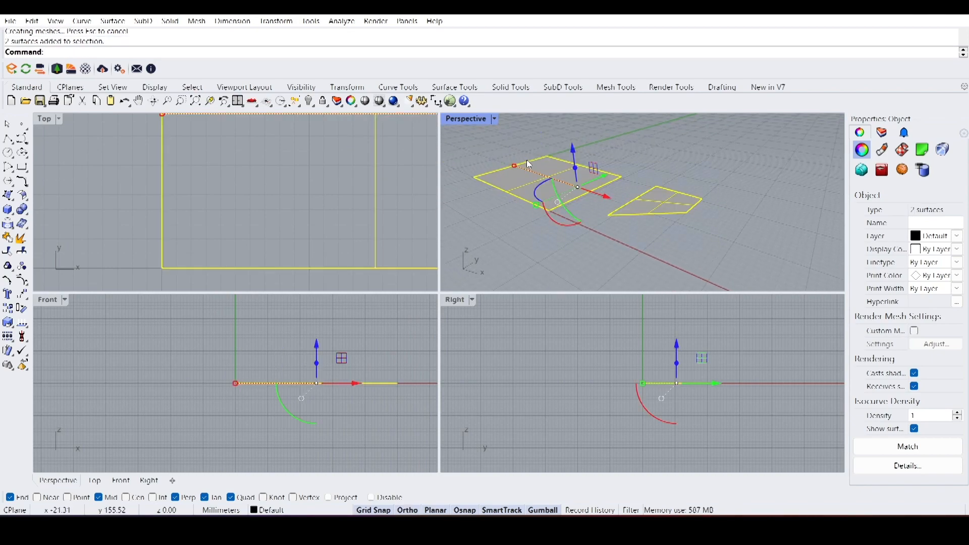
pyautogui.press('Delete')
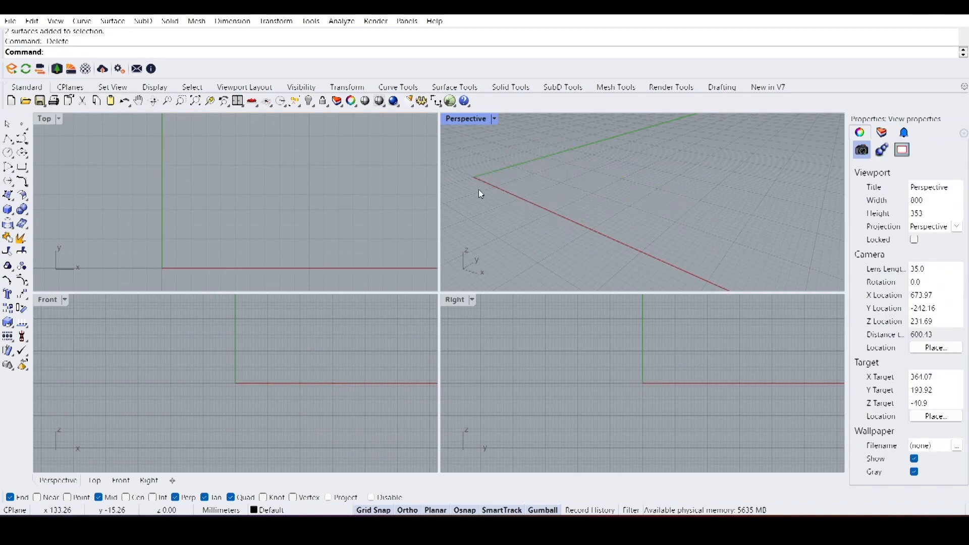
# - Draw an open zigzag polyline with two peaks in the Top view, from the origin to X 200 on the X axis, with Ortho off
pyautogui.click(10, 143)
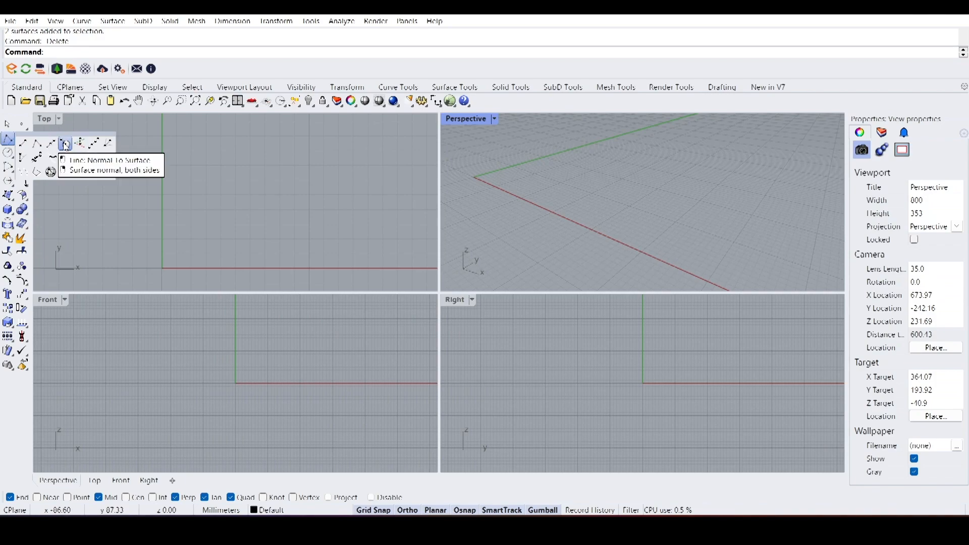
pyautogui.click(8, 140)
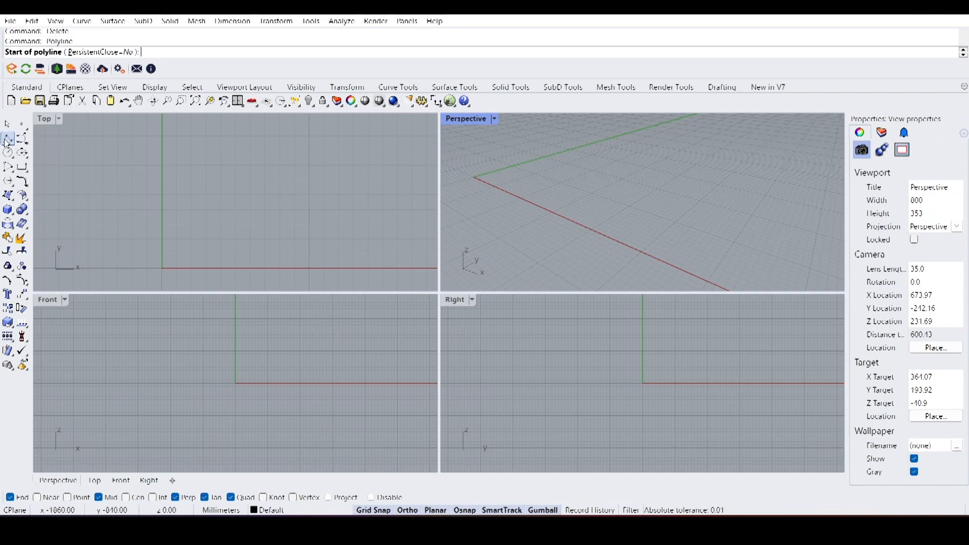
pyautogui.click(162, 268)
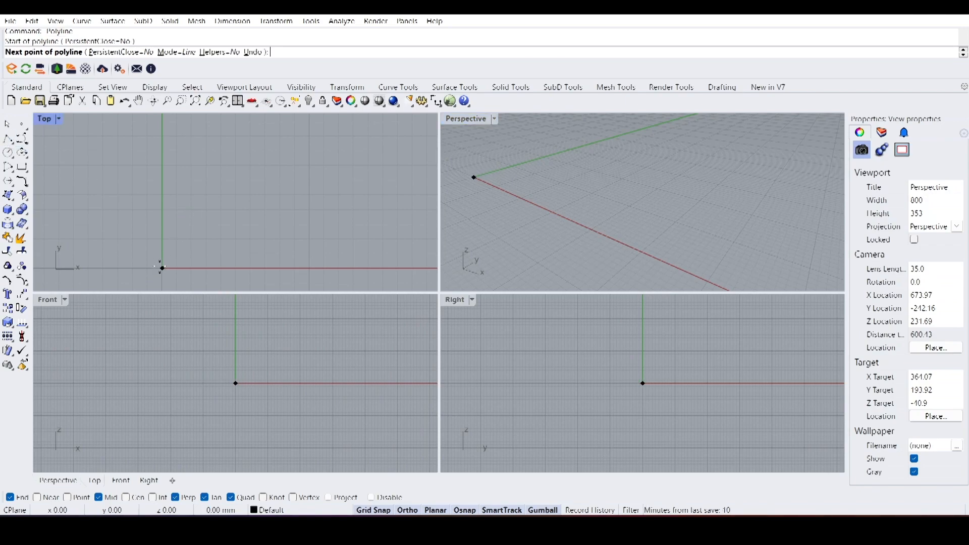
pyautogui.press('F8')
pyautogui.click(234, 167)
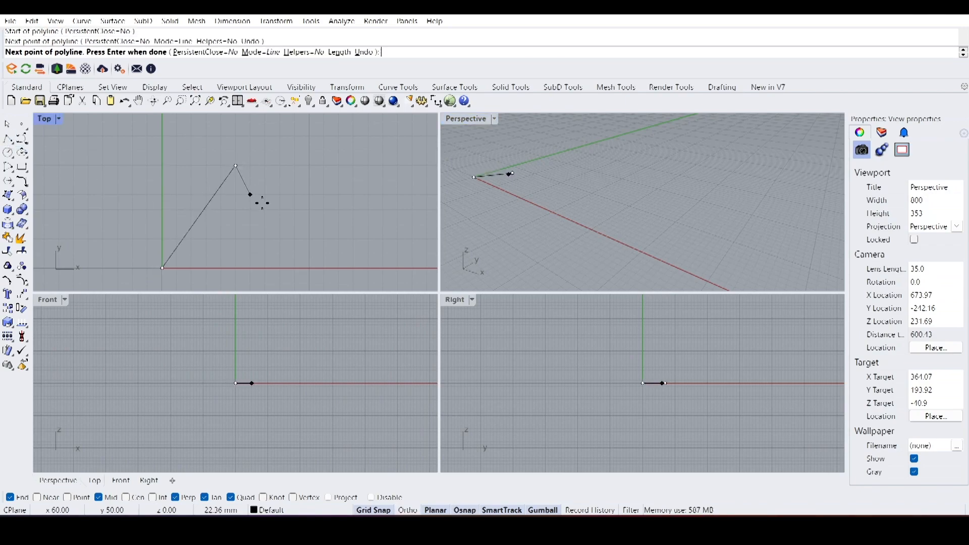
pyautogui.click(306, 267)
pyautogui.scroll(-6, 123, 215)
pyautogui.scroll(3, 245, 216)
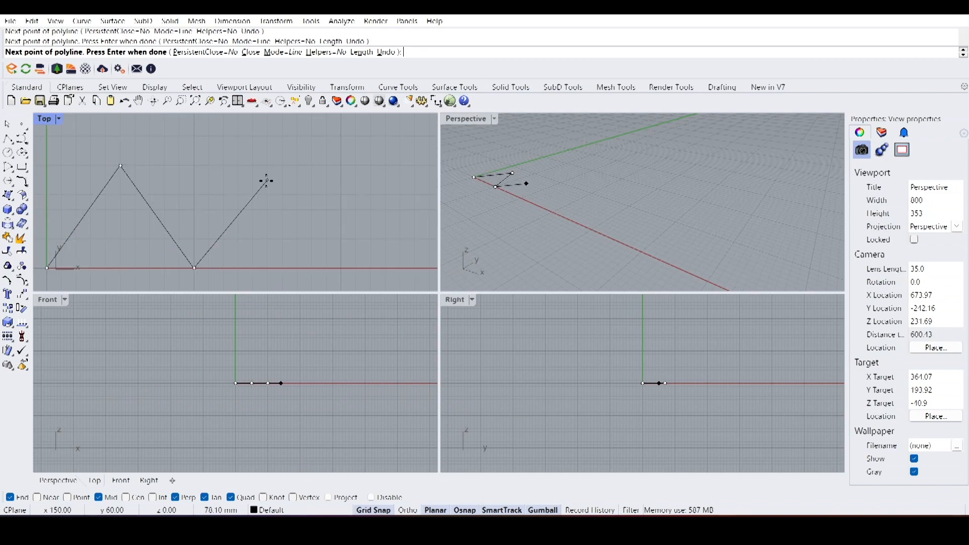
pyautogui.click(267, 180)
pyautogui.press('F8')
pyautogui.click(343, 268)
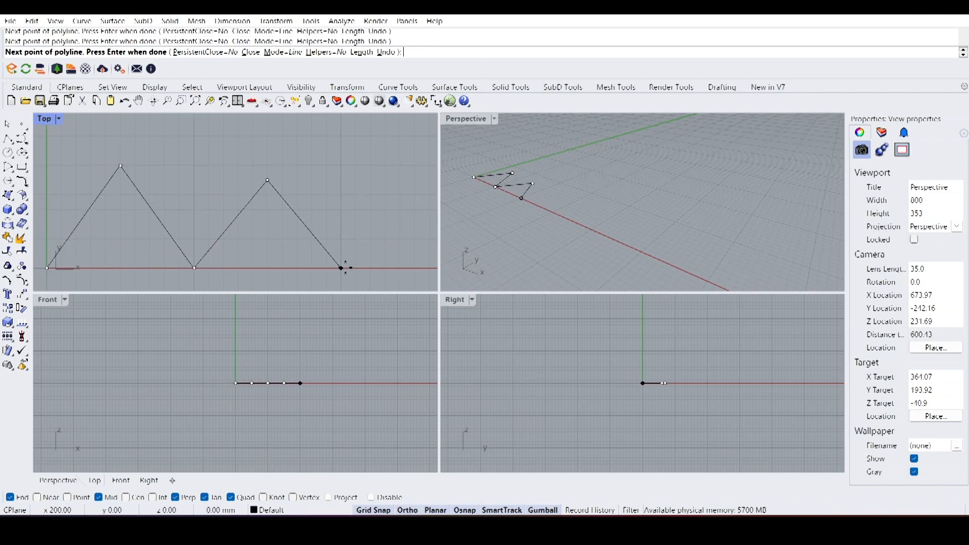
pyautogui.press('Return')
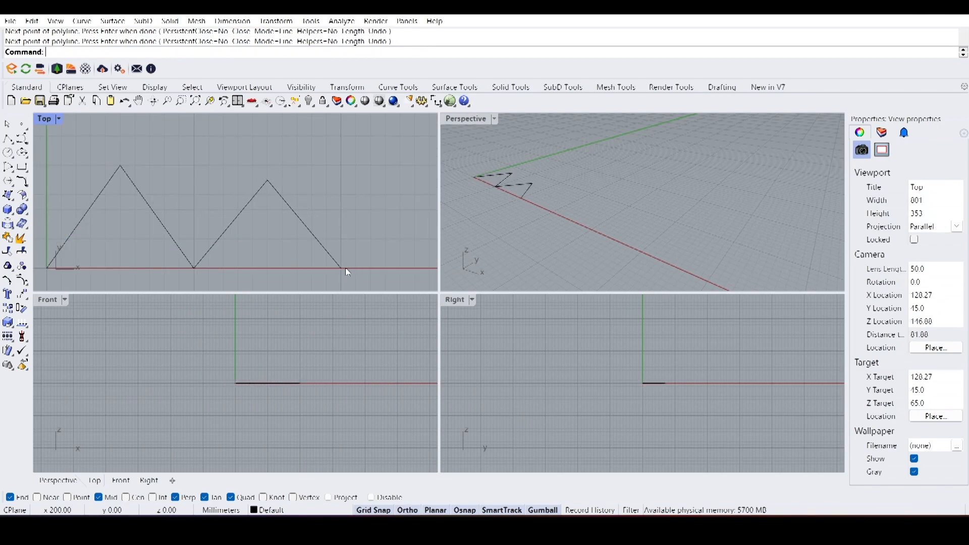
# - Draw a degree-3 control point curve with two arches in the Top view, starting at X 230 beside the zigzag polyline
pyautogui.click(22, 138)
pyautogui.scroll(-3, 222, 225)
pyautogui.scroll(2, 202, 247)
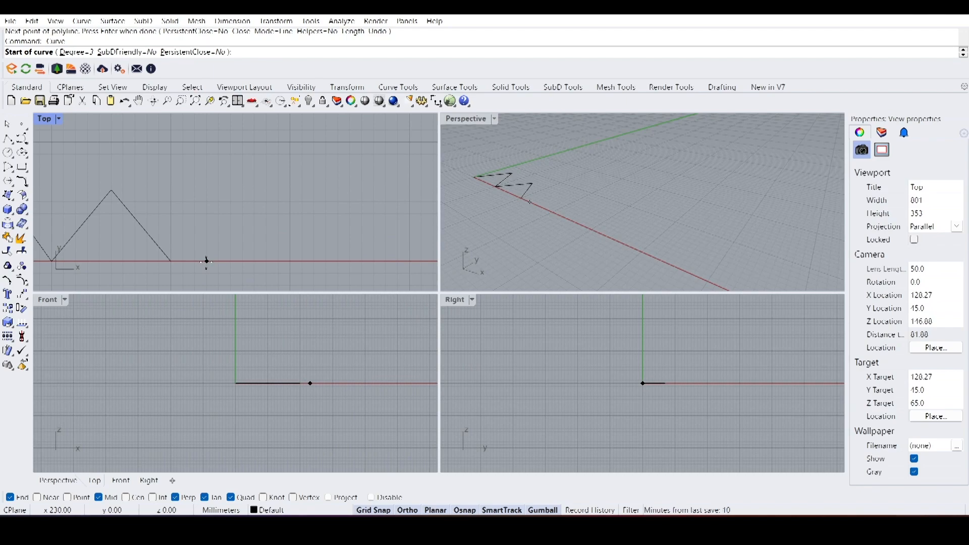
pyautogui.click(207, 262)
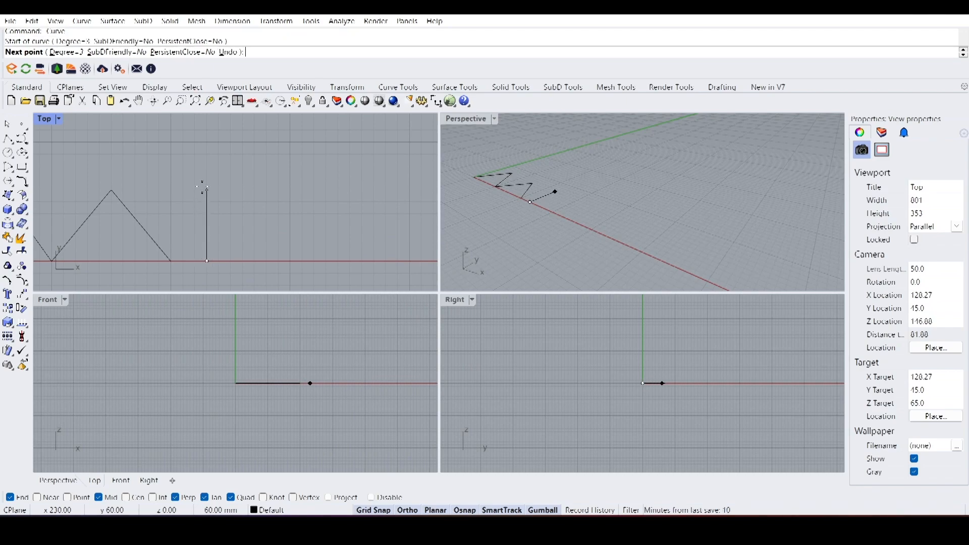
pyautogui.click(206, 189)
pyautogui.click(254, 190)
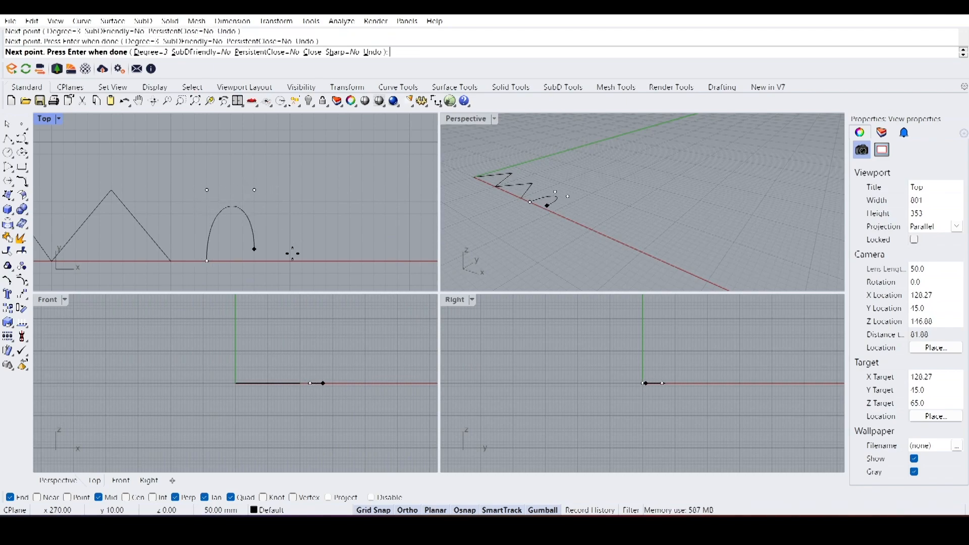
pyautogui.click(254, 260)
pyautogui.click(338, 261)
pyautogui.click(338, 178)
pyautogui.click(397, 177)
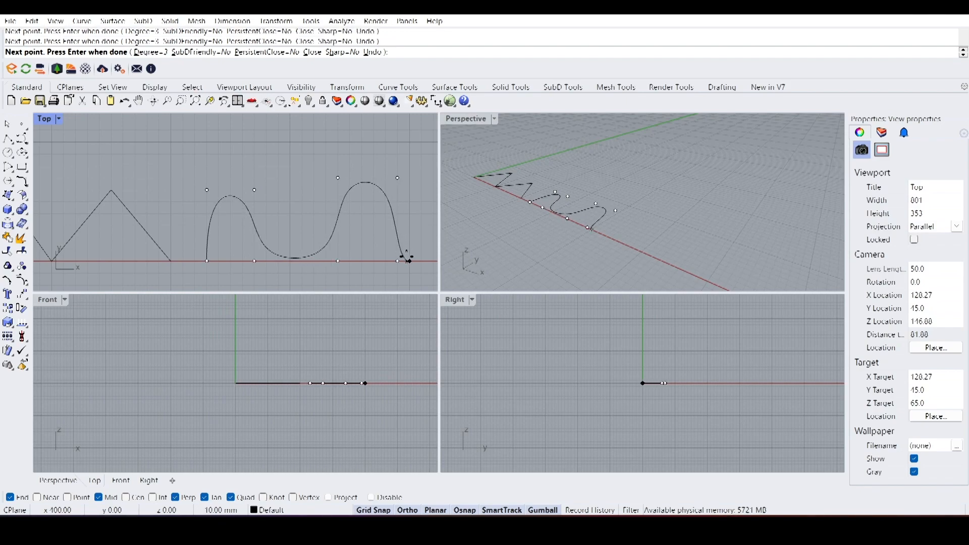
pyautogui.click(407, 259)
pyautogui.press('Return')
# - Select the curve and its first upper control point to examine how the control points relate to its shape
pyautogui.click(325, 247)
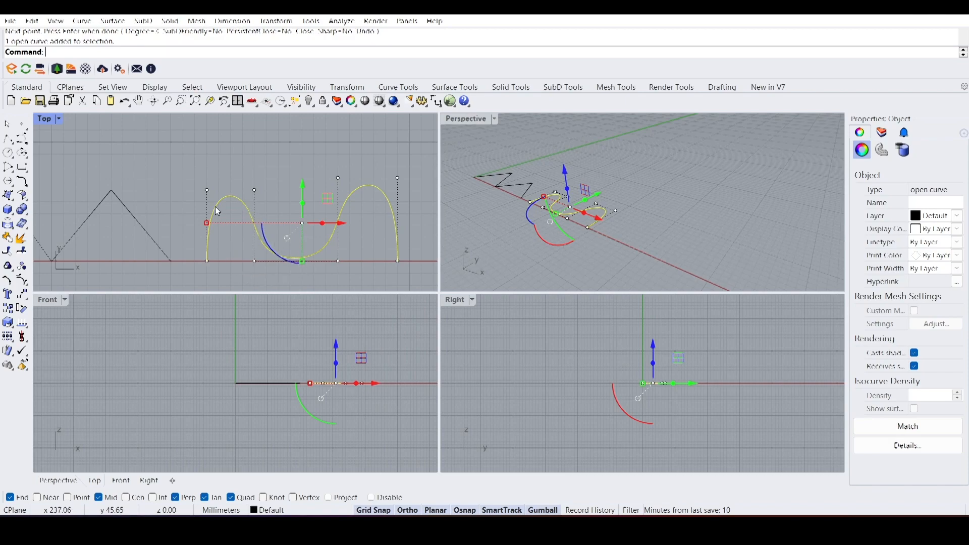
pyautogui.click(205, 190)
pyautogui.scroll(6, 216, 205)
pyautogui.moveTo(253, 243); pyautogui.dragTo(231, 203, button='right')
pyautogui.scroll(-3, 231, 202)
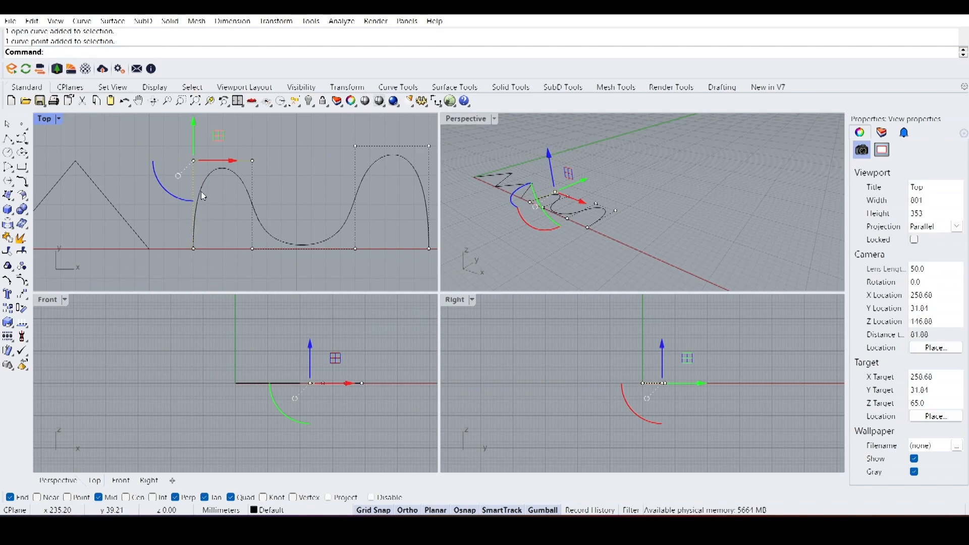
pyautogui.click(203, 194)
pyautogui.click(213, 233)
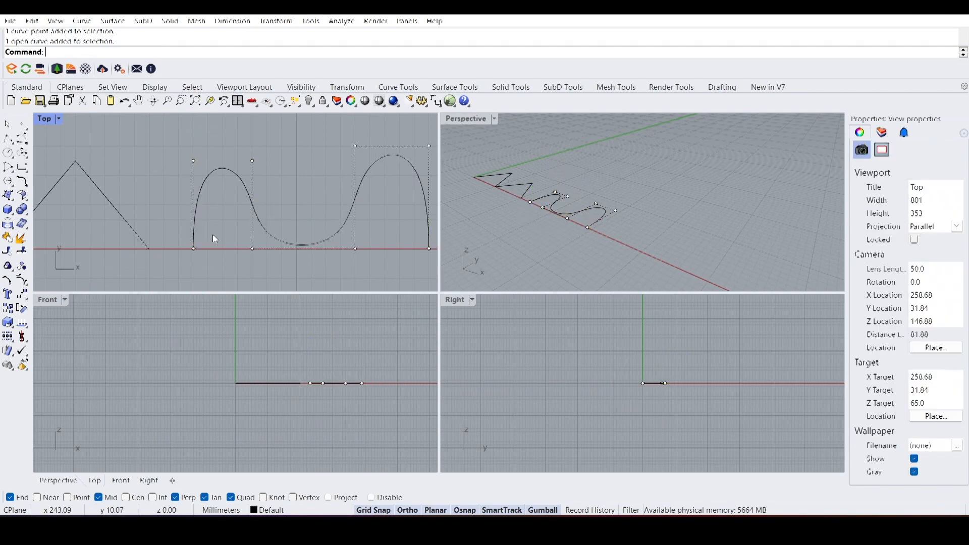
pyautogui.click(221, 174)
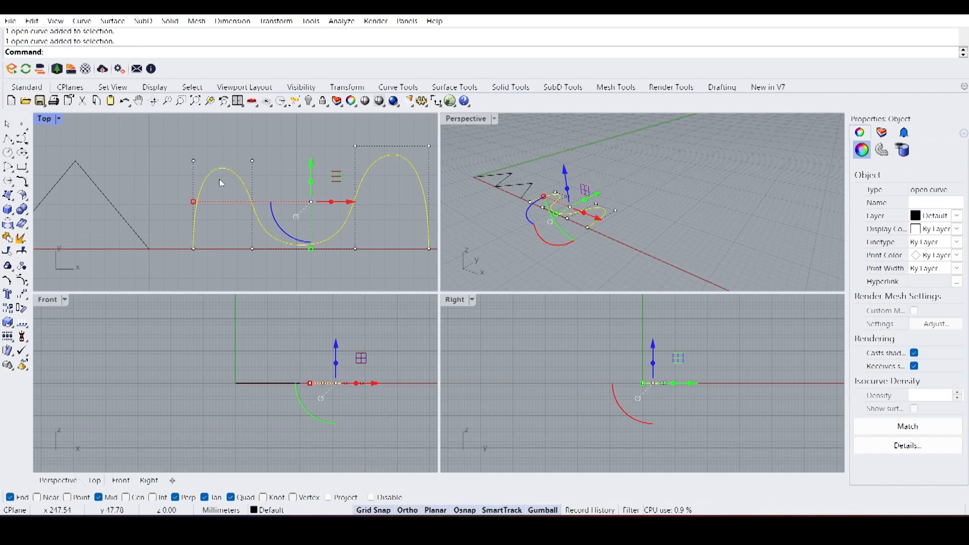
# - Undo the arched curve and redo it
pyautogui.hotkey('ctrl', 'z')
pyautogui.hotkey('ctrl', 'z')
pyautogui.hotkey('ctrl', 'z')
pyautogui.hotkey('ctrl', 'z')
pyautogui.hotkey('ctrl', 'z')
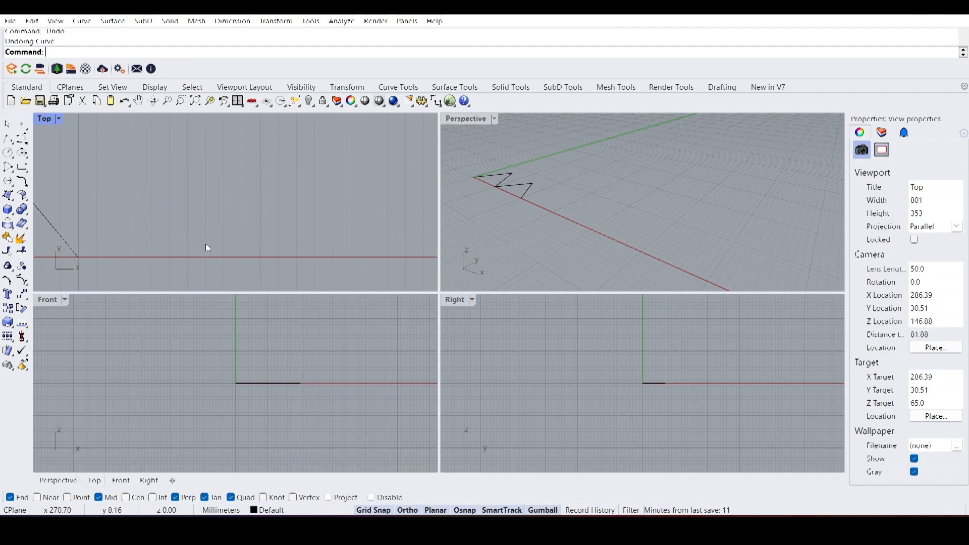
pyautogui.hotkey('ctrl', 'y')
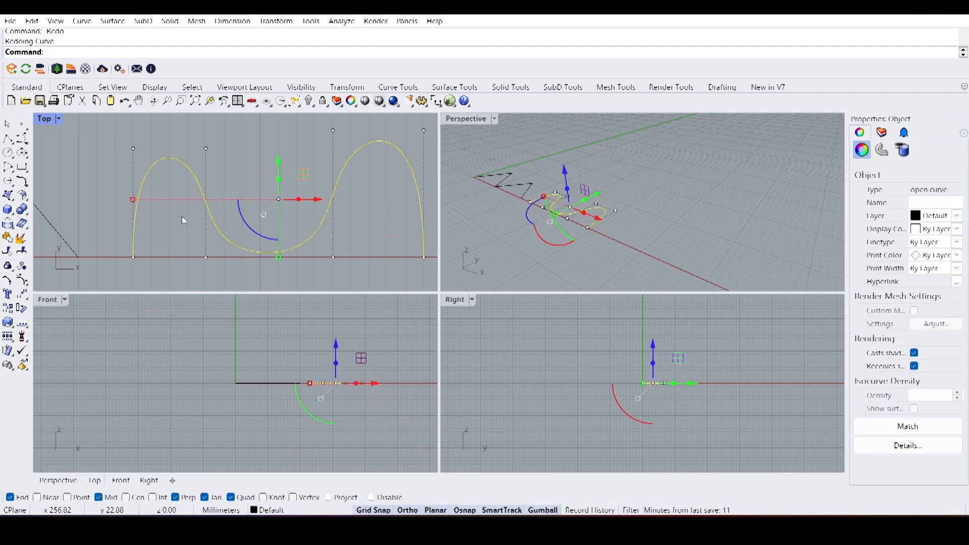
# - Reshape the second arch by moving the curve's last upper control point outward and upward, and clear the selection
pyautogui.moveTo(194, 224); pyautogui.dragTo(171, 227, button='right')
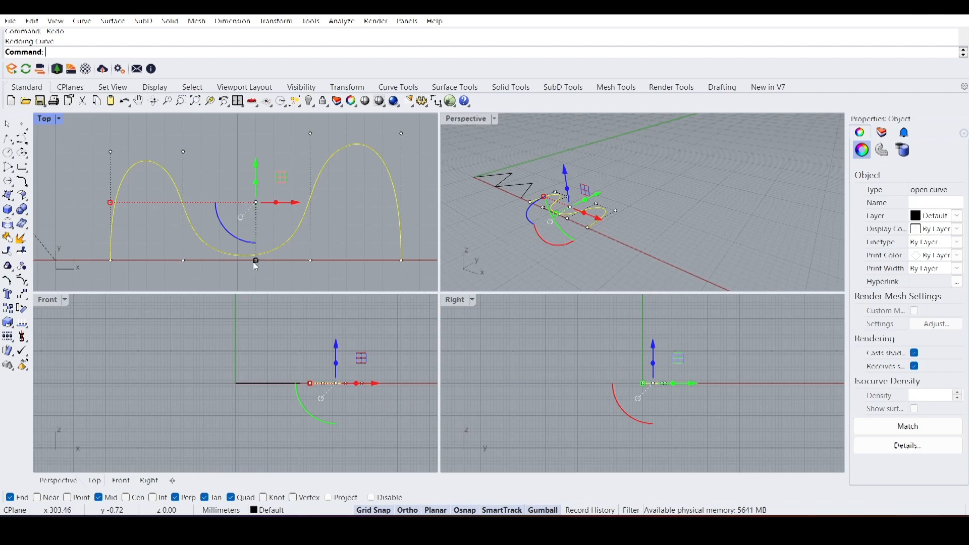
pyautogui.scroll(-3, 297, 209)
pyautogui.moveTo(367, 181); pyautogui.dragTo(326, 183, button='right')
pyautogui.scroll(5, 324, 162)
pyautogui.click(323, 160)
pyautogui.scroll(-5, 167, 175)
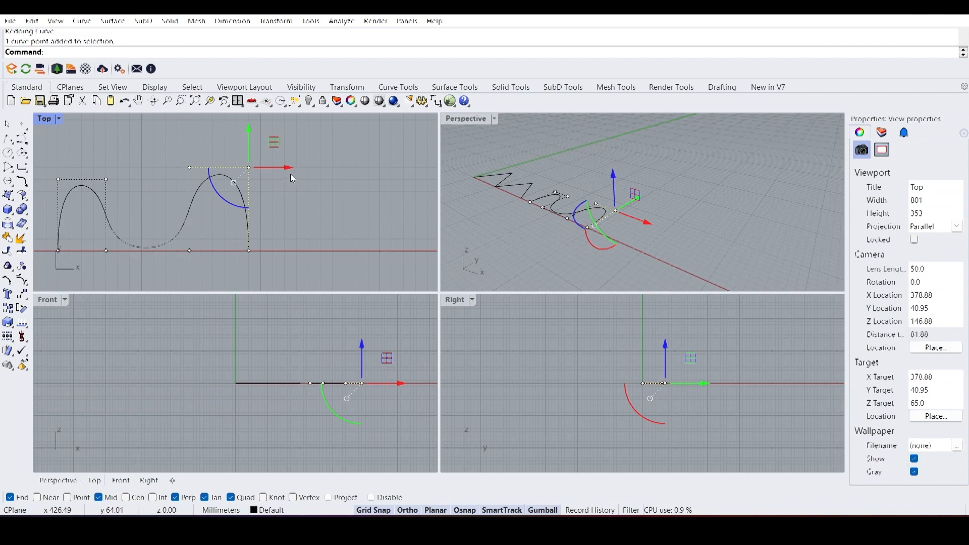
pyautogui.moveTo(248, 170); pyautogui.dragTo(299, 165)
pyautogui.scroll(-6, 296, 203)
pyautogui.press('Escape')
pyautogui.press('Escape')
pyautogui.moveTo(279, 234); pyautogui.dragTo(329, 228, button='right')
pyautogui.moveTo(180, 222); pyautogui.dragTo(237, 233, button='right')
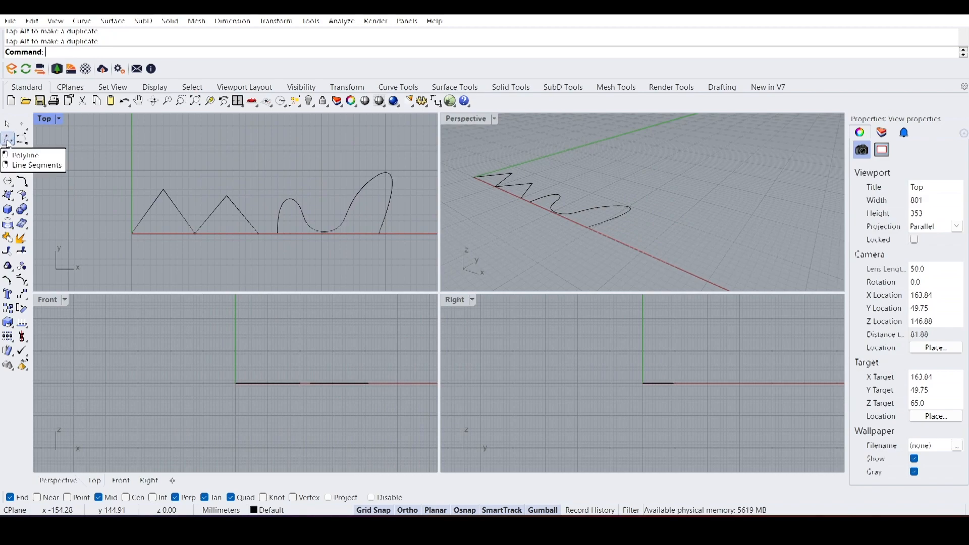
# - Select the zigzag polyline and the arched curve together in the Top view and delete them
pyautogui.moveTo(328, 202); pyautogui.dragTo(238, 210, button='right')
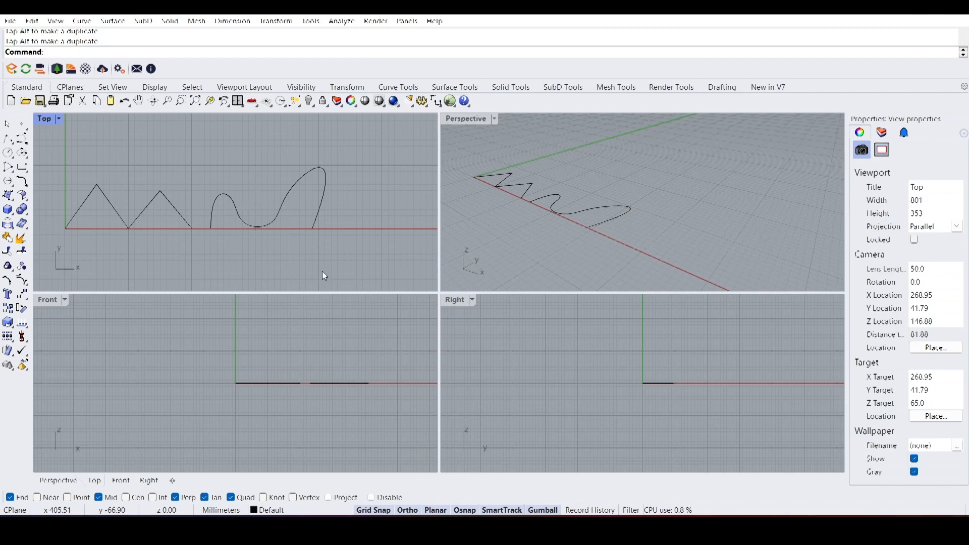
pyautogui.moveTo(336, 246); pyautogui.dragTo(174, 215)
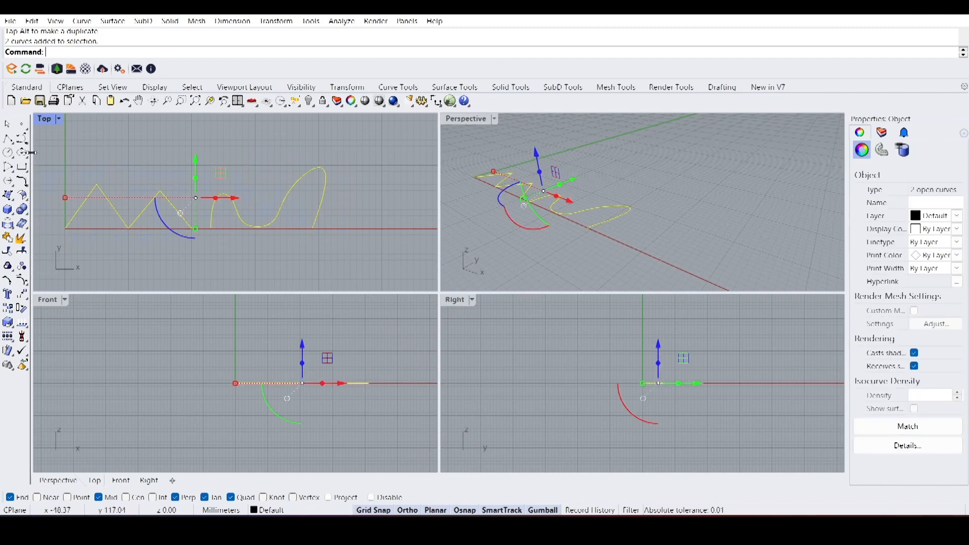
pyautogui.press('Delete')
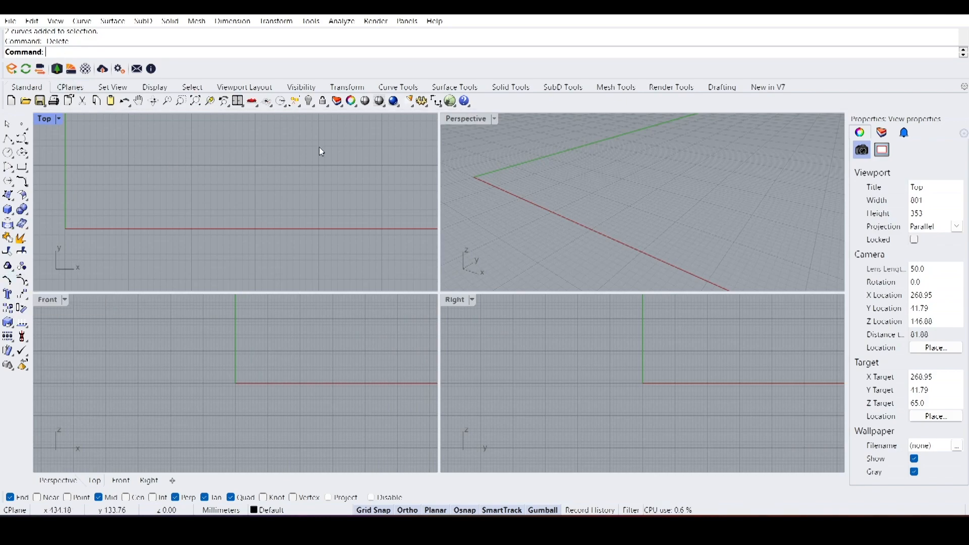
# - Maximize the Perspective viewport and draw a roughly cube-shaped box with its first base corner at the origin
pyautogui.doubleClick(474, 119)
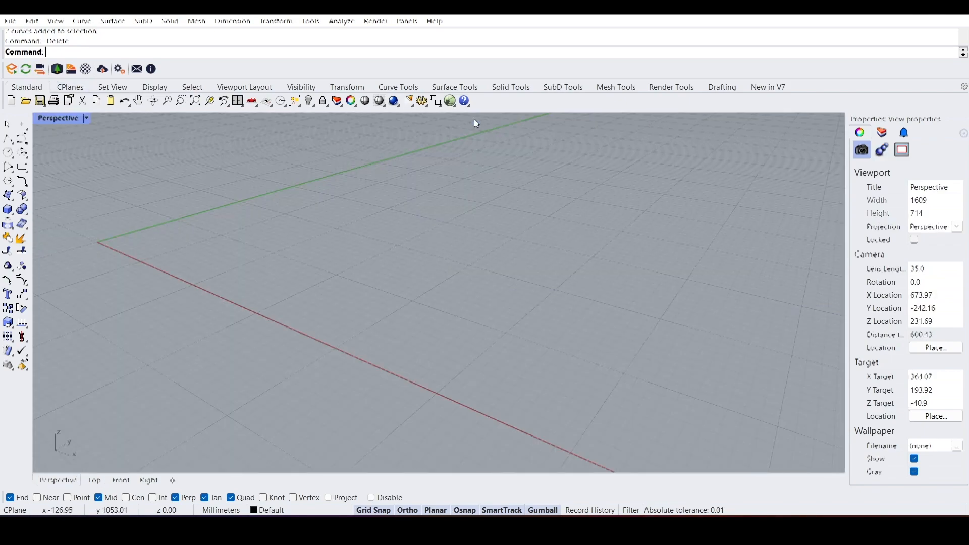
pyautogui.keyDown('shift'); pyautogui.moveTo(184, 243); pyautogui.dragTo(310, 265, button='right'); pyautogui.keyUp('shift')
pyautogui.scroll(-8, 352, 253)
pyautogui.scroll(6, 341, 292)
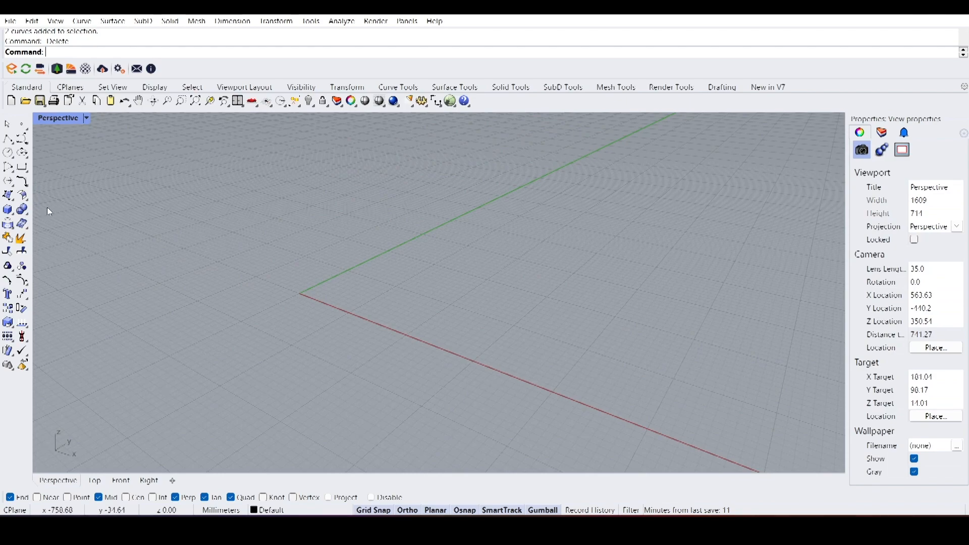
pyautogui.click(8, 210)
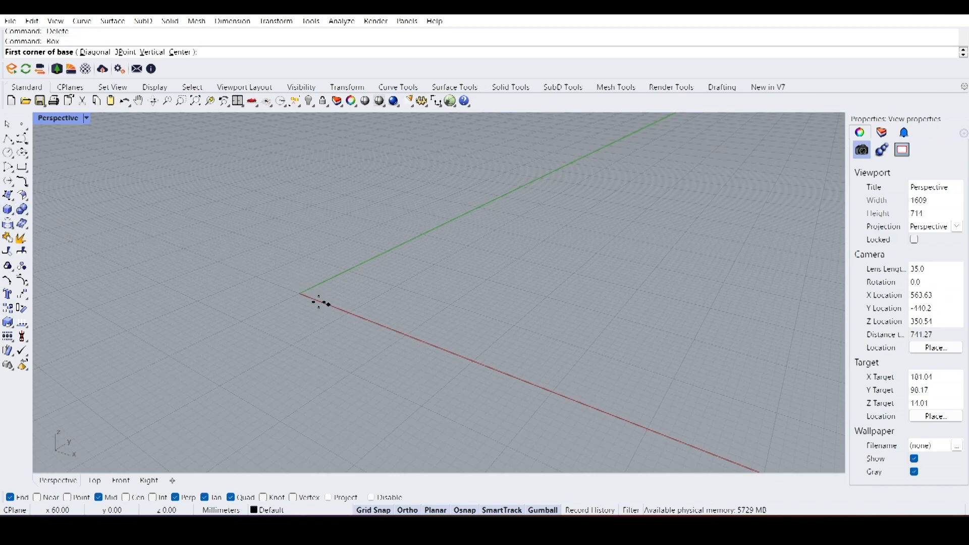
pyautogui.click(301, 293)
pyautogui.click(396, 287)
pyautogui.click(388, 217)
pyautogui.keyDown('shift'); pyautogui.moveTo(479, 252); pyautogui.dragTo(395, 268, button='right'); pyautogui.keyUp('shift')
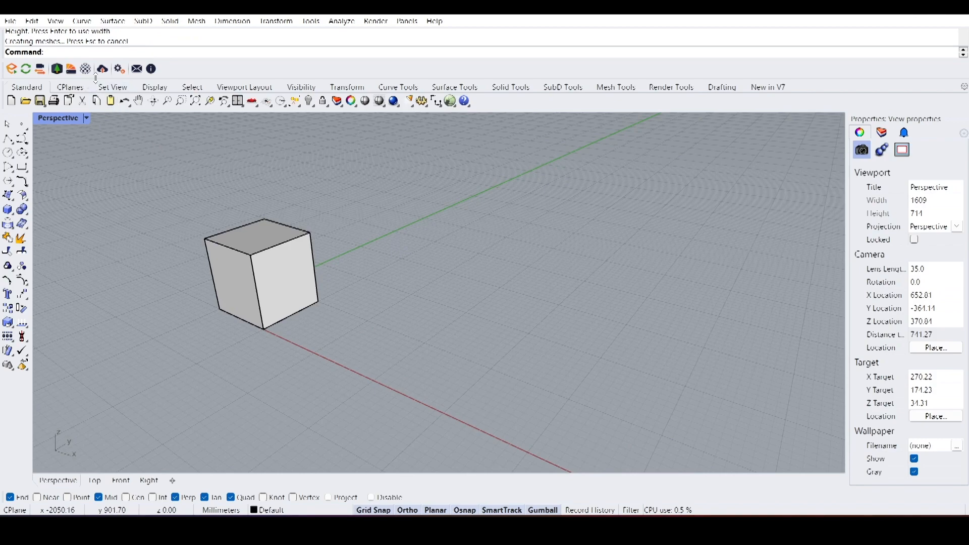
# - Draw a second box beside the first along the X axis, with its opposite base corner at 300,100 and a height of 110 mm
pyautogui.write('Box')
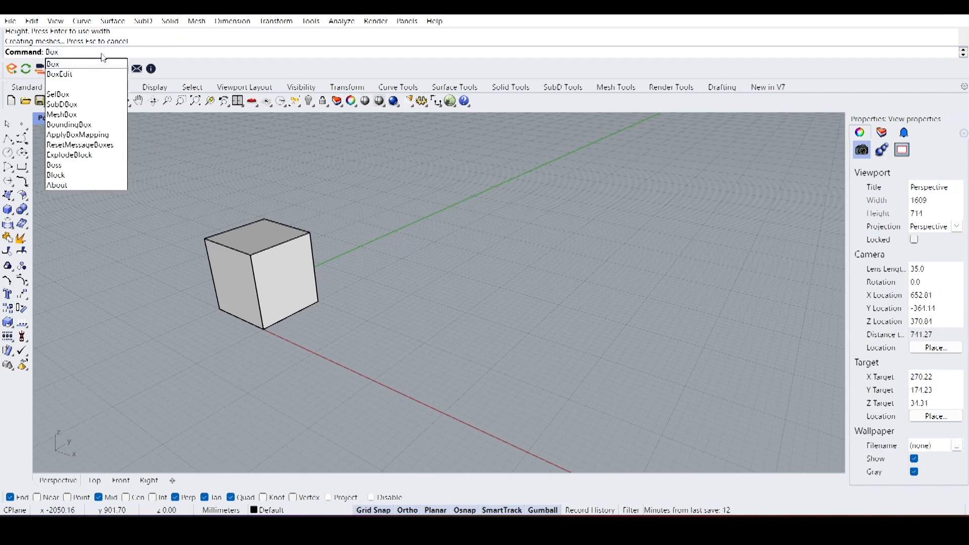
pyautogui.press('Return')
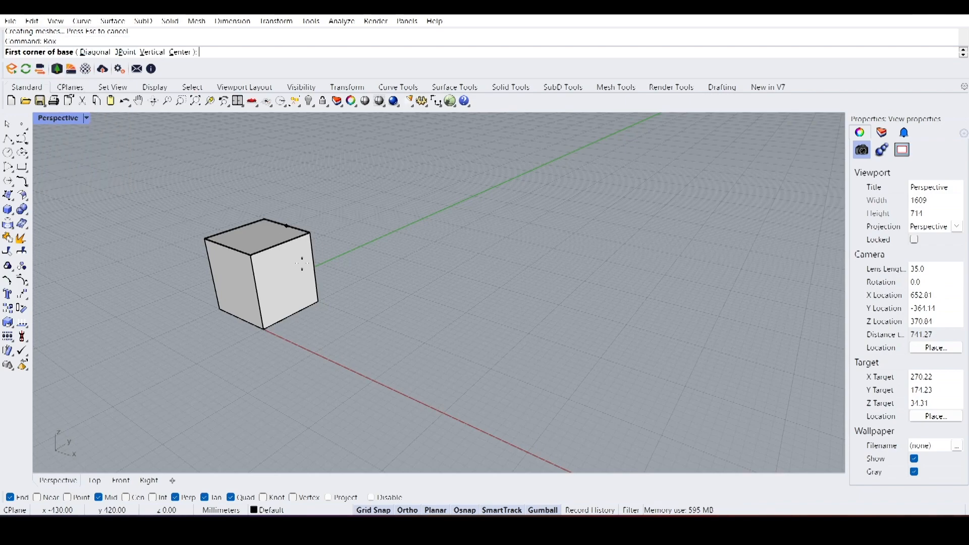
pyautogui.click(315, 353)
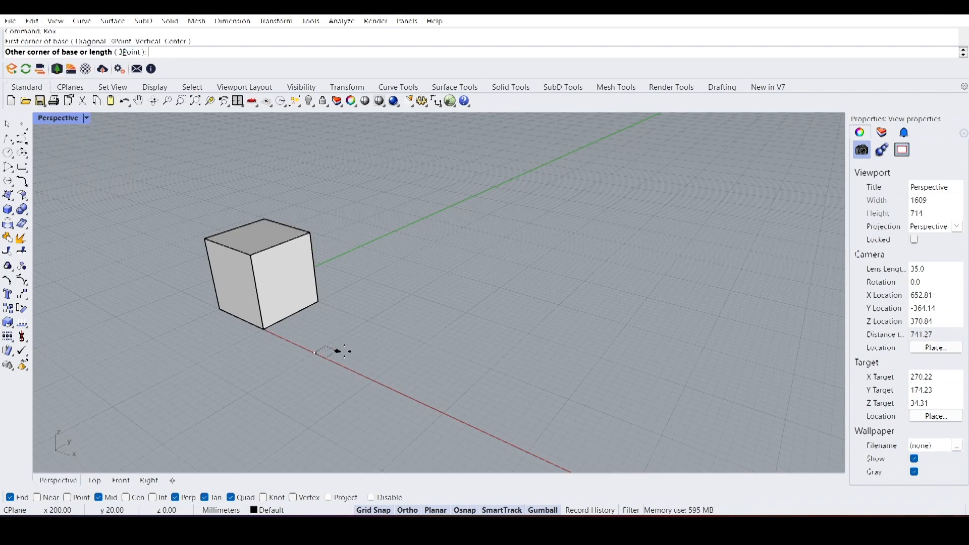
pyautogui.click(426, 343)
pyautogui.click(423, 266)
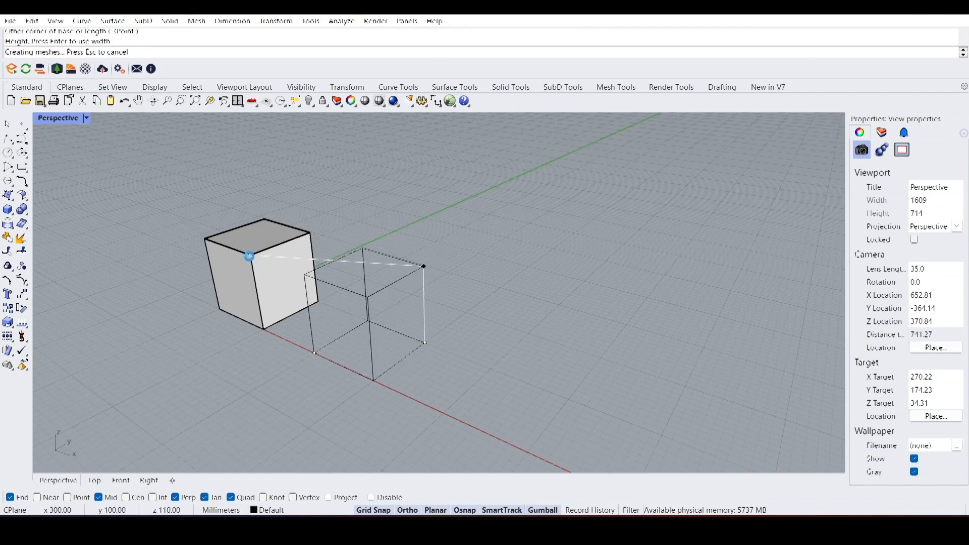
# - Select both boxes together and delete them
pyautogui.moveTo(507, 264); pyautogui.dragTo(346, 263, button='right')
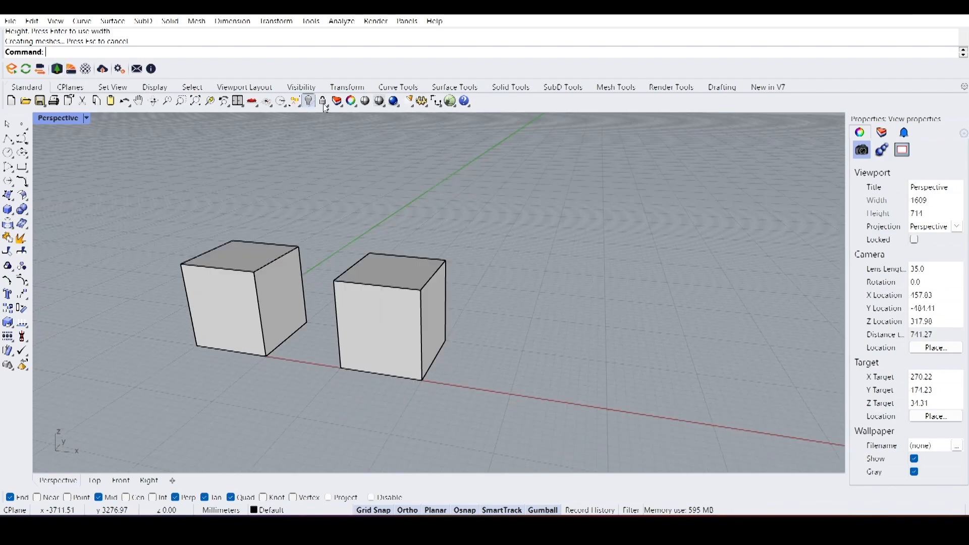
pyautogui.moveTo(522, 140); pyautogui.dragTo(215, 286, button='right')
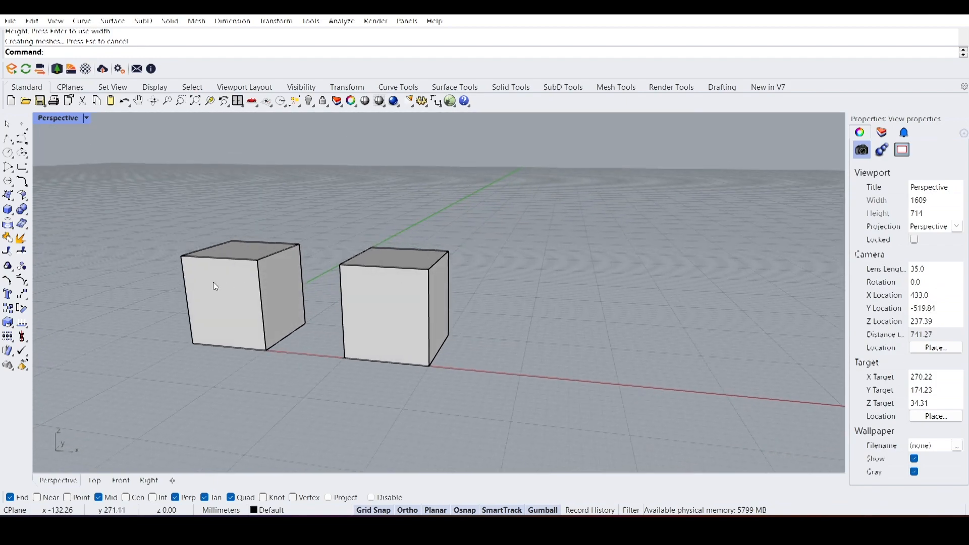
pyautogui.moveTo(268, 265)
pyautogui.mouseDown(button='right')
pyautogui.moveTo(255, 270)
pyautogui.moveTo(268, 273)
pyautogui.mouseUp(button='right')
pyautogui.click(373, 291)
pyautogui.keyDown('shift'); pyautogui.click(214, 290); pyautogui.keyUp('shift')
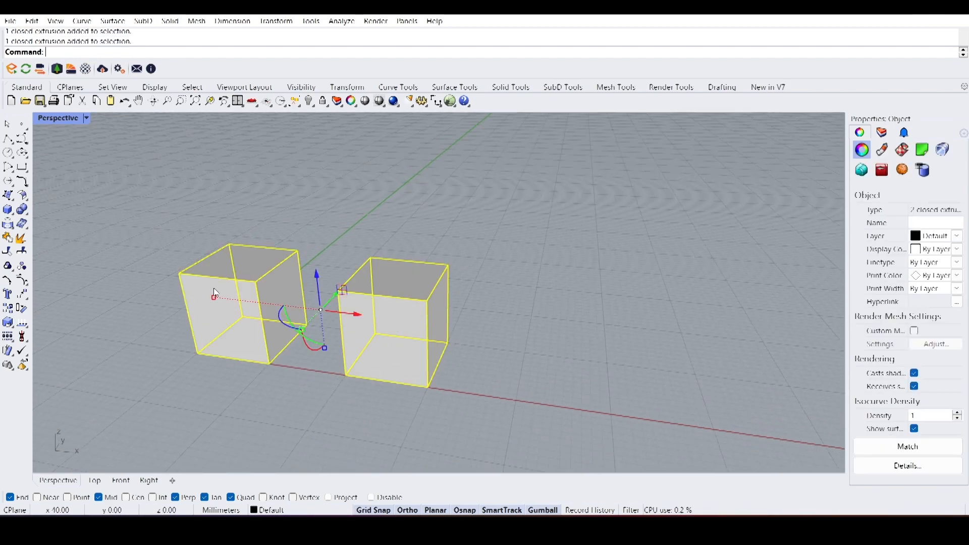
pyautogui.press('Delete')
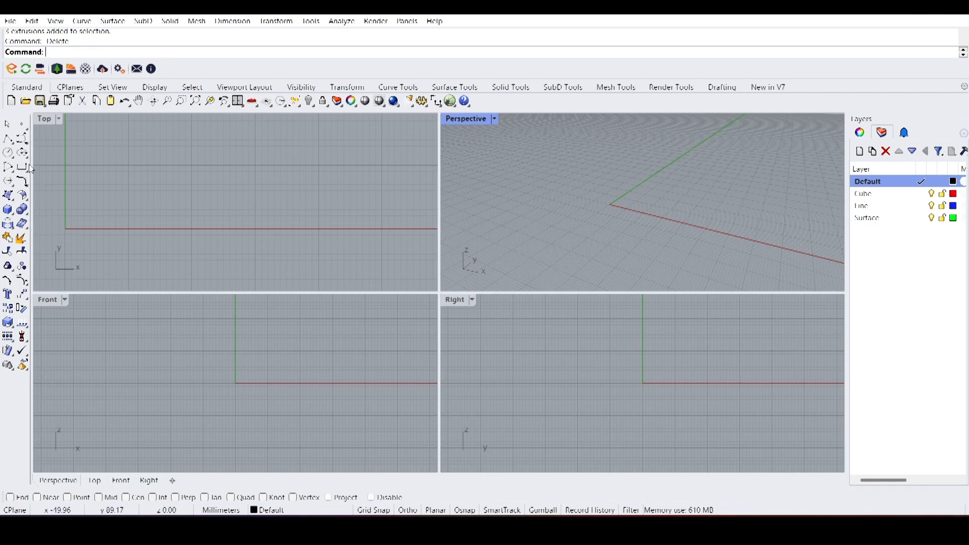
# - Draw a single-segment horizontal polyline about 150 mm long in the Top view, slightly above the X axis near the origin
pyautogui.click(10, 140)
pyautogui.click(92, 198)
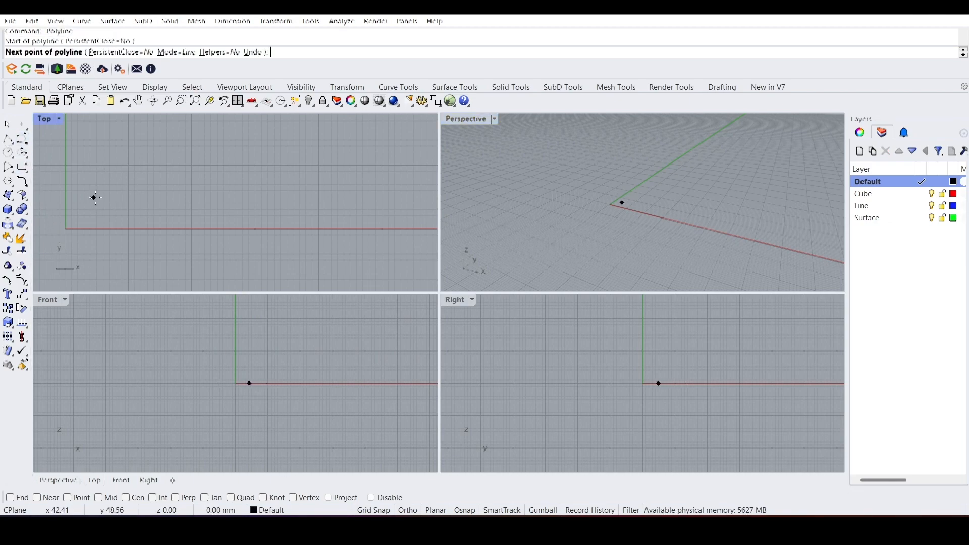
pyautogui.press('F8')
pyautogui.click(187, 197)
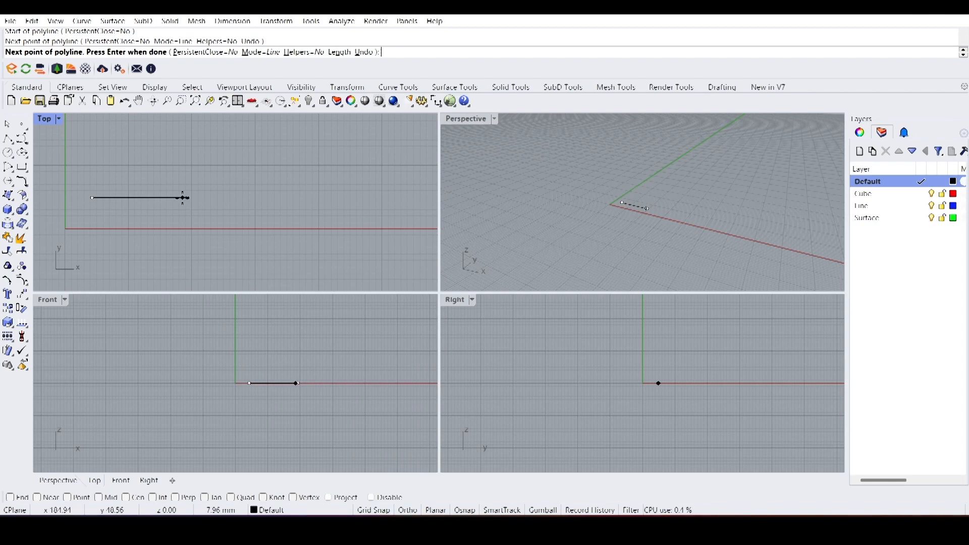
pyautogui.press('Return')
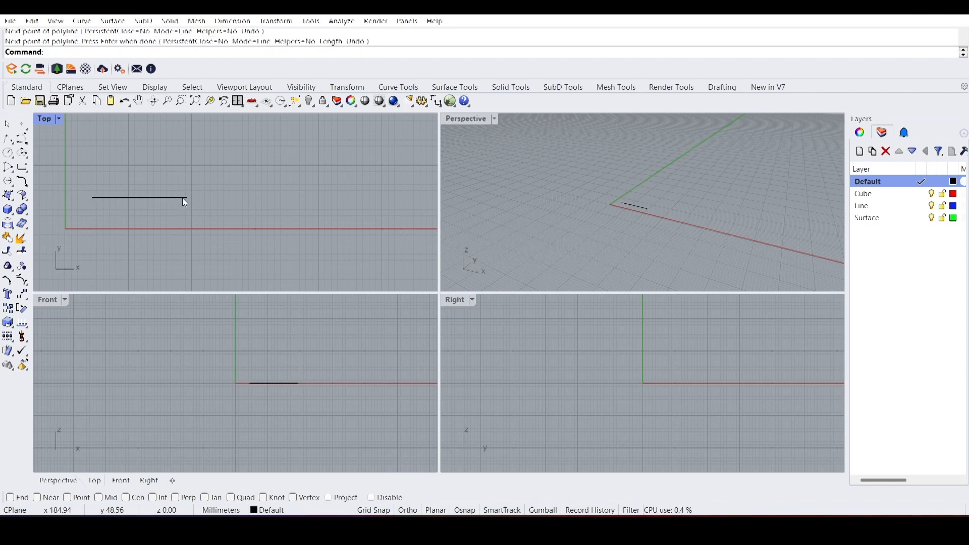
# - Draw a circle about 105 mm in diameter in the Top view, beyond the far end of the horizontal line
pyautogui.click(8, 152)
pyautogui.click(261, 201)
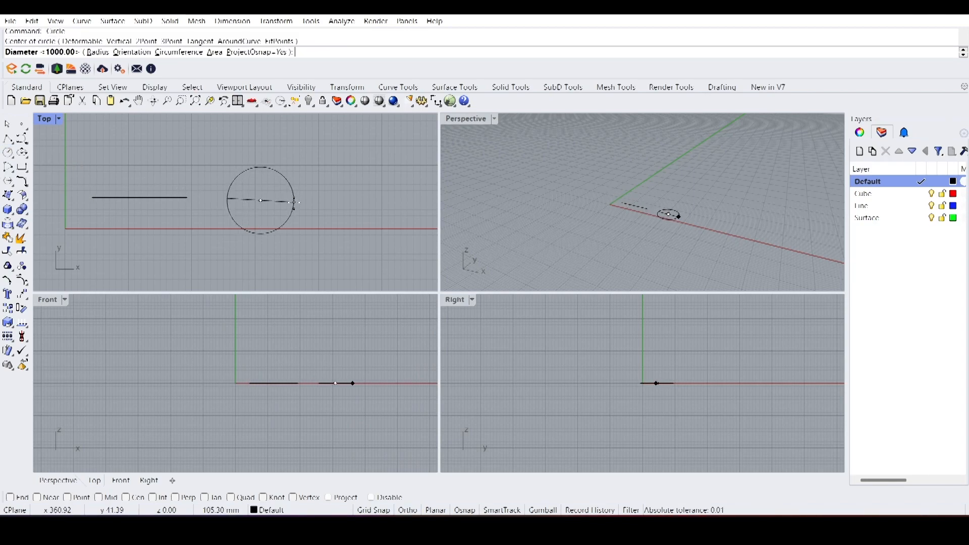
pyautogui.click(294, 200)
# - Maximize the Top viewport, start a polyline and turn on the End and Mid object snaps
pyautogui.scroll(-2, 249, 199)
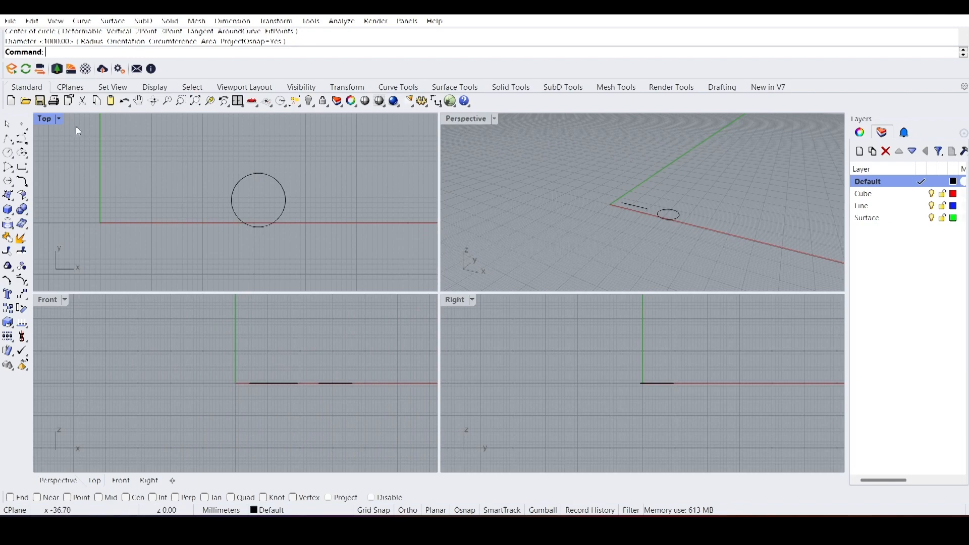
pyautogui.doubleClick(44, 119)
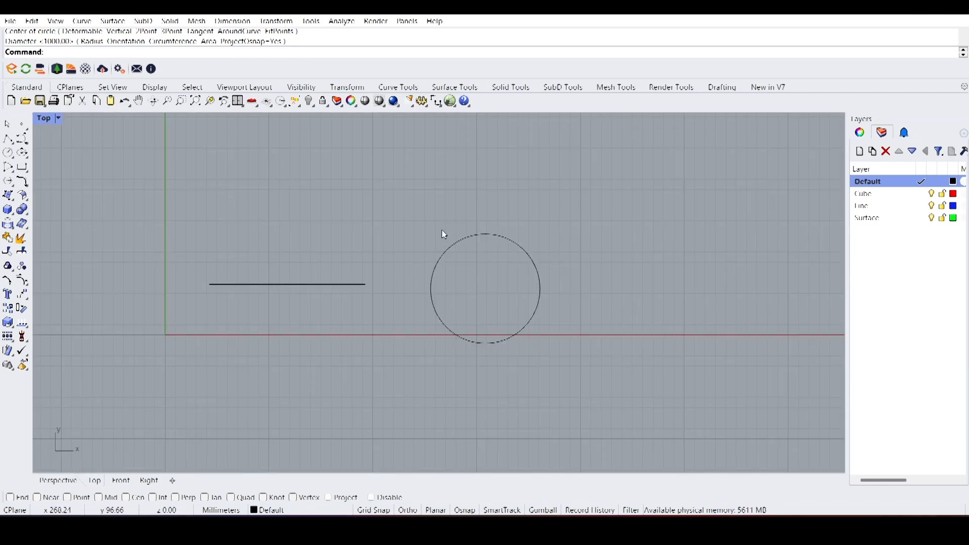
pyautogui.click(8, 139)
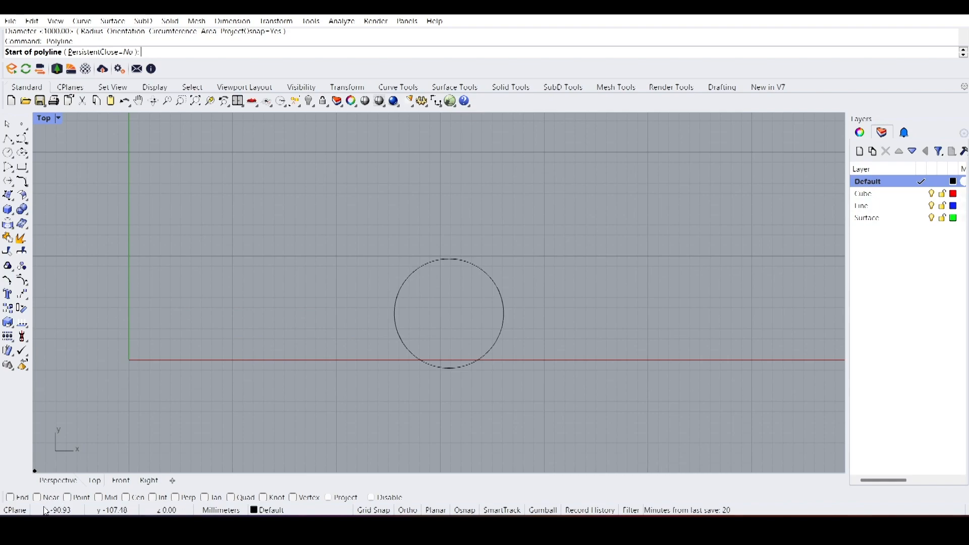
pyautogui.click(10, 499)
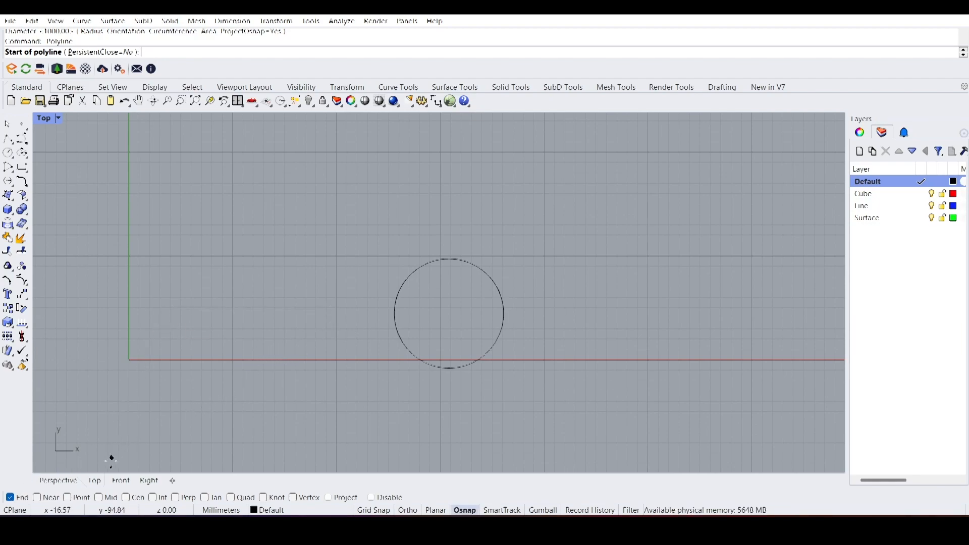
pyautogui.click(99, 497)
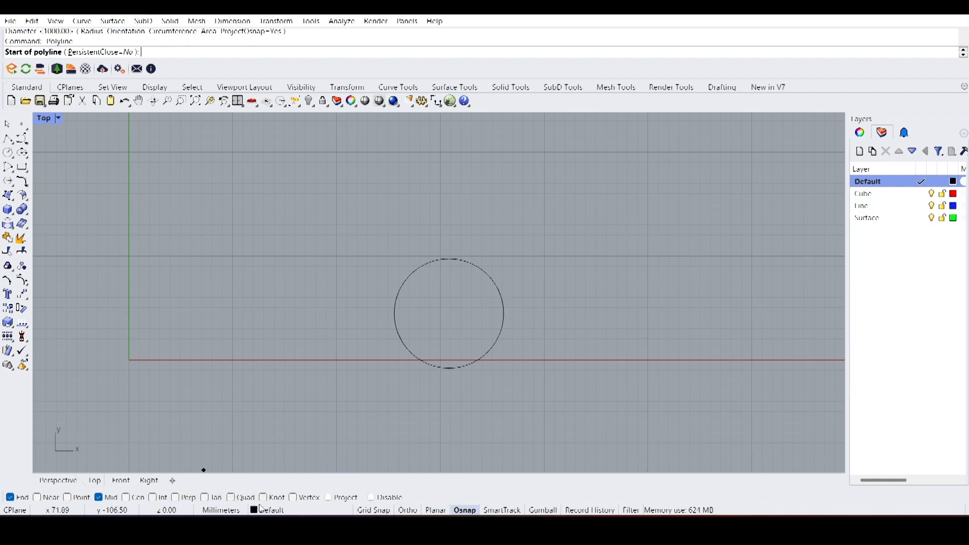
# - Place a polyline start point near the line, turn on Ortho and Grid Snap, and cancel the polyline
pyautogui.click(252, 309)
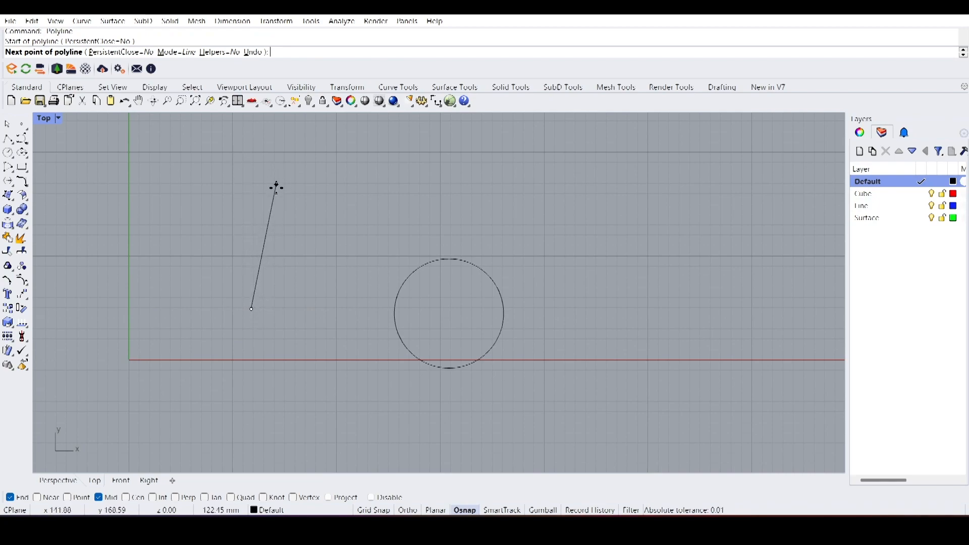
pyautogui.click(407, 510)
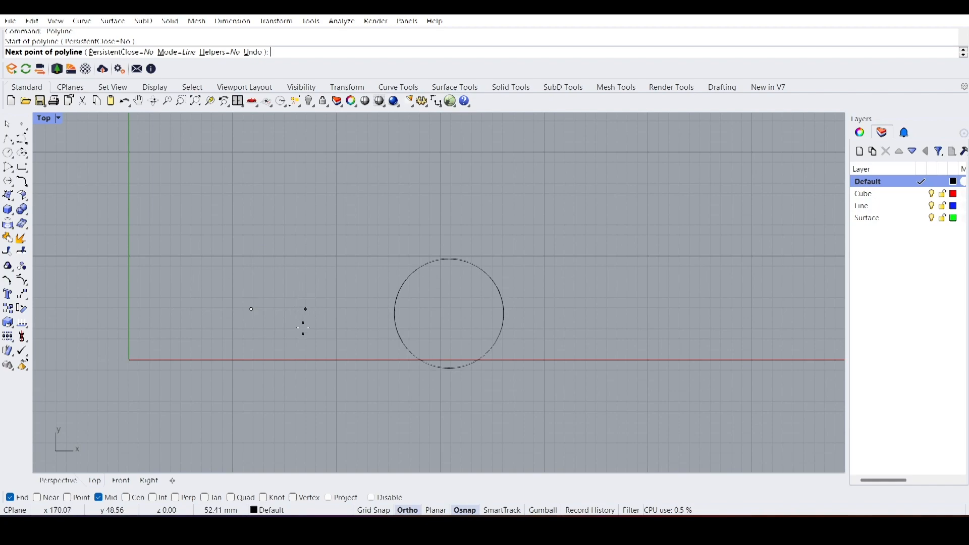
pyautogui.click(374, 510)
pyautogui.scroll(5, 252, 318)
pyautogui.scroll(3, 247, 271)
pyautogui.scroll(-6, 233, 309)
pyautogui.press('Escape')
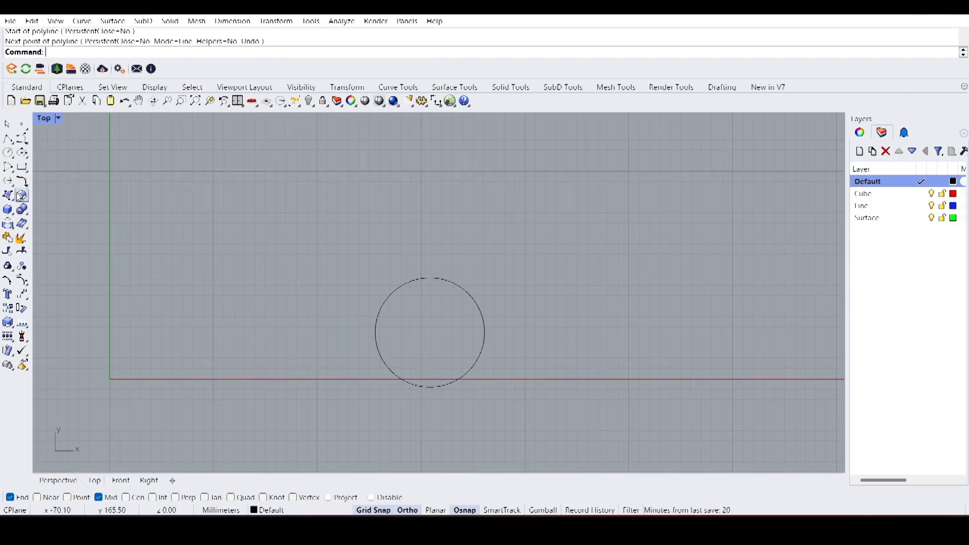
# - Start a new polyline and turn on the Quad object snap for the circle
pyautogui.click(8, 140)
pyautogui.scroll(5, 190, 217)
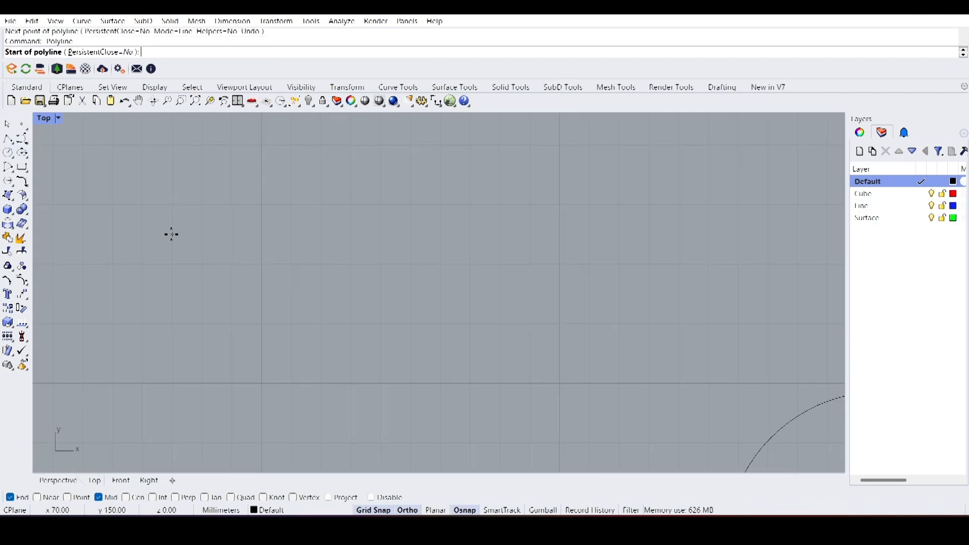
pyautogui.scroll(-6, 238, 283)
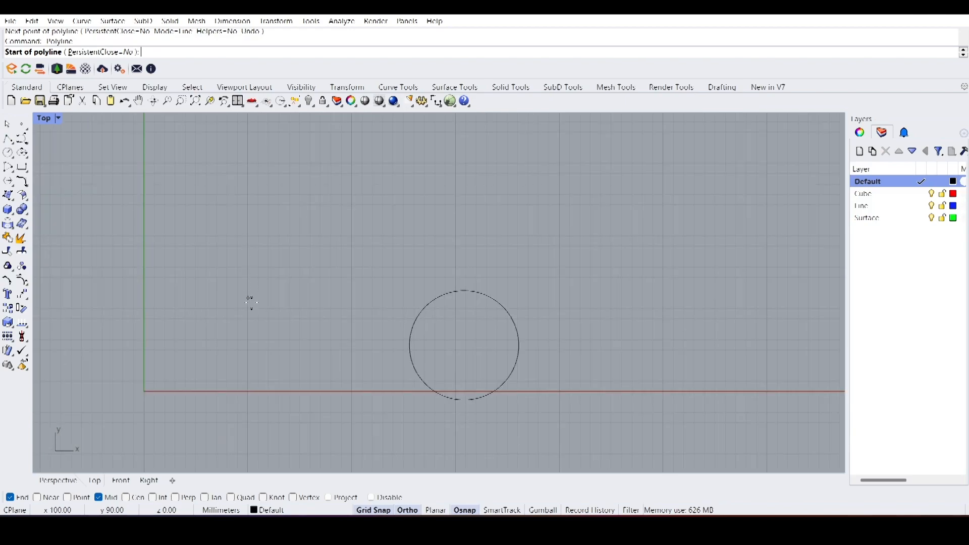
pyautogui.scroll(3, 255, 333)
pyautogui.scroll(-6, 244, 333)
pyautogui.scroll(5, 464, 372)
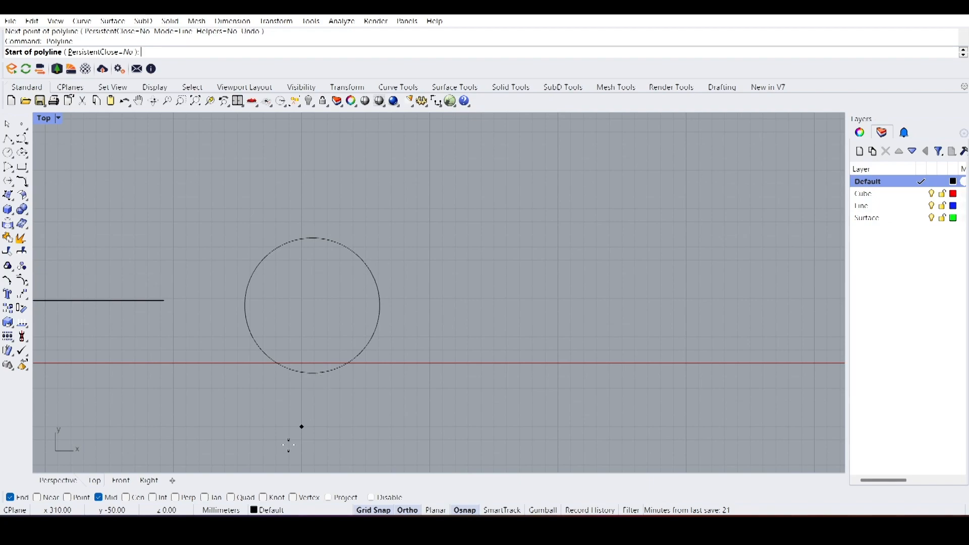
pyautogui.click(231, 497)
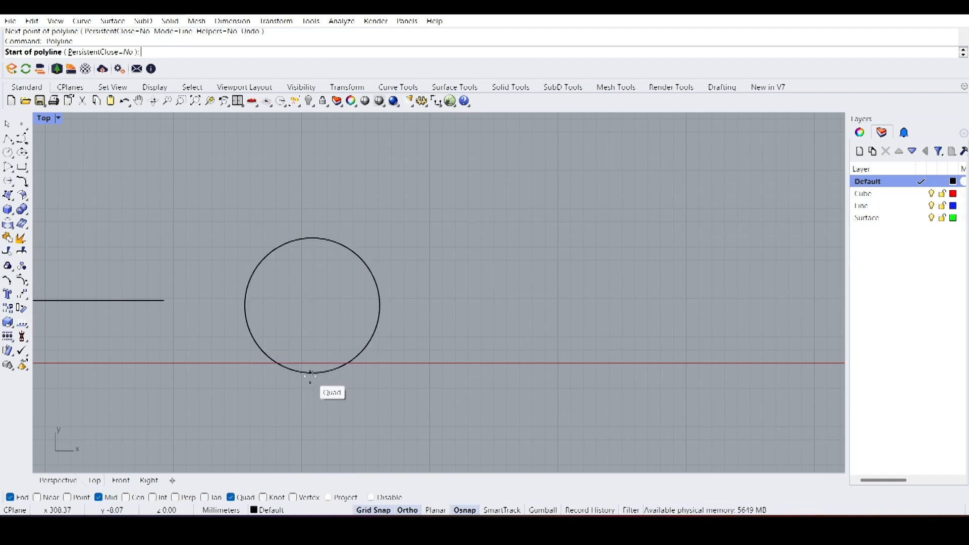
# - Place the polyline's start point above the circle at 360,180, turn on the Tan object snap and turn off Ortho
pyautogui.scroll(-3, 303, 402)
pyautogui.scroll(2, 302, 402)
pyautogui.scroll(-1, 305, 404)
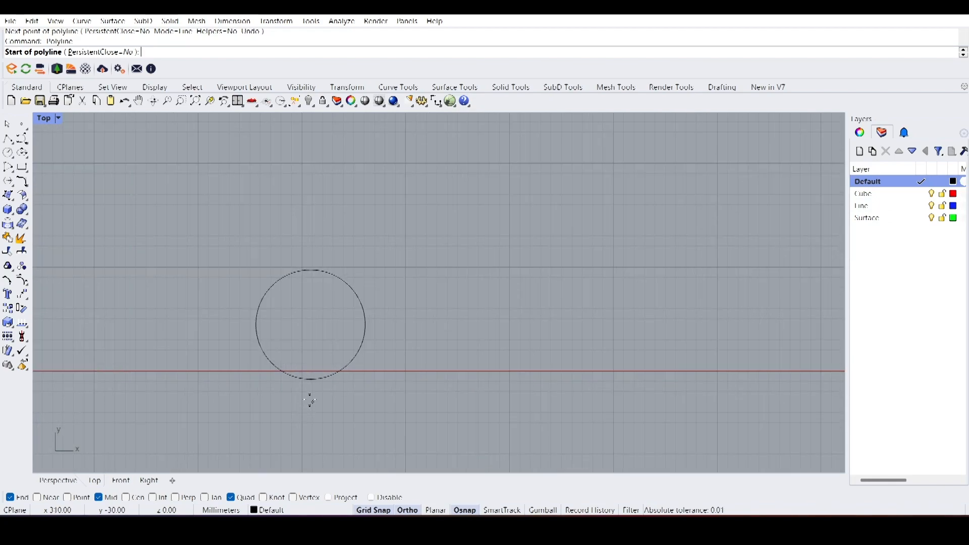
pyautogui.click(360, 187)
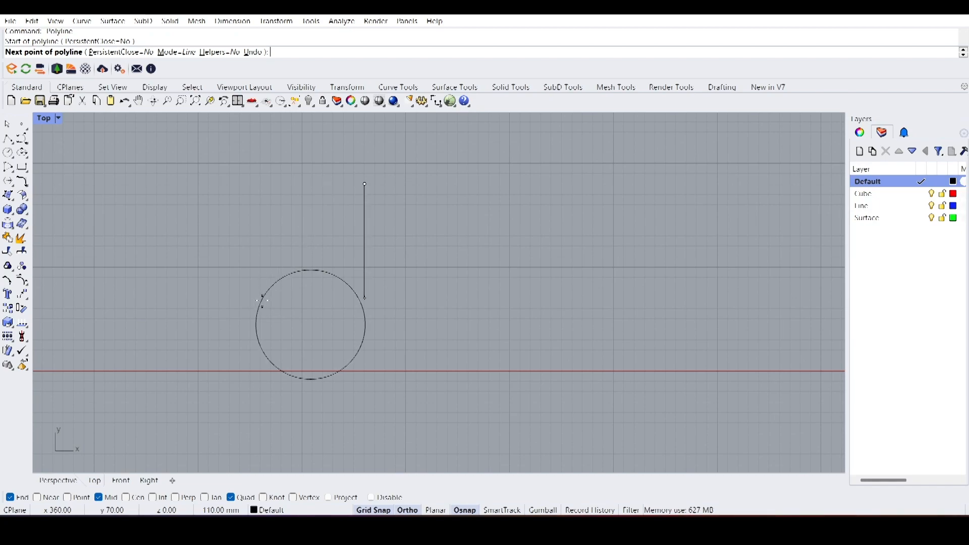
pyautogui.click(205, 498)
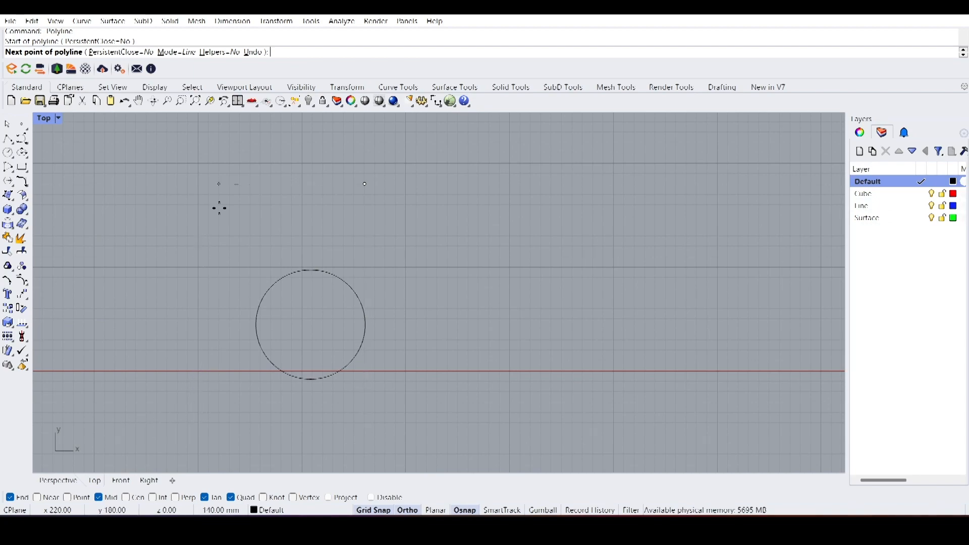
pyautogui.click(411, 512)
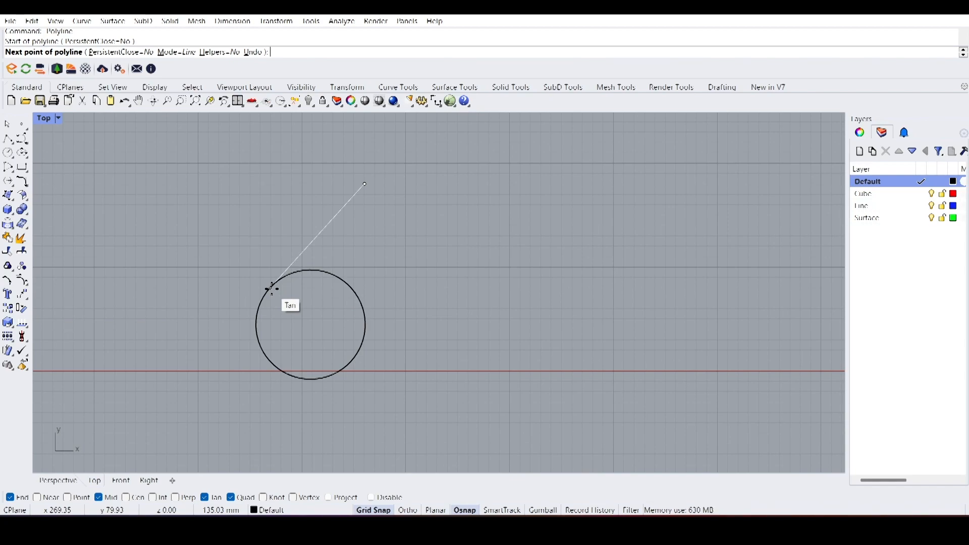
# - Draw a 100 mm and a 400 mm polyline segment along the tangent direction past the circle's upper-left side, and finish the polyline
pyautogui.scroll(-3, 272, 289)
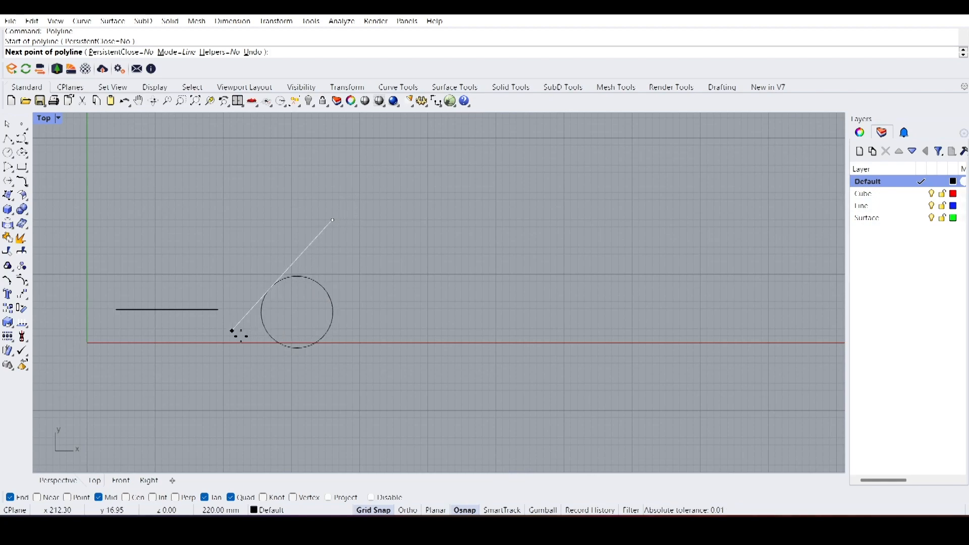
pyautogui.write('1000')
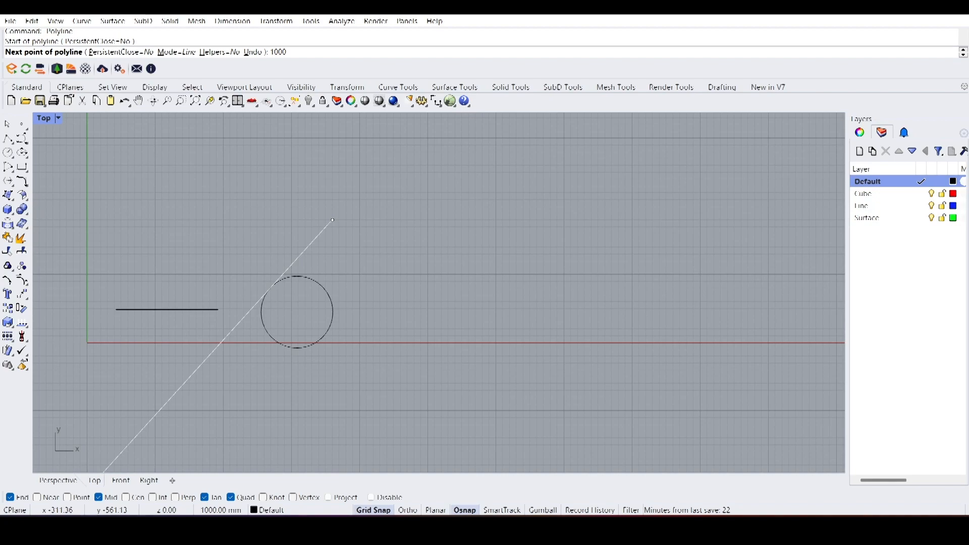
pyautogui.press('BackSpace')
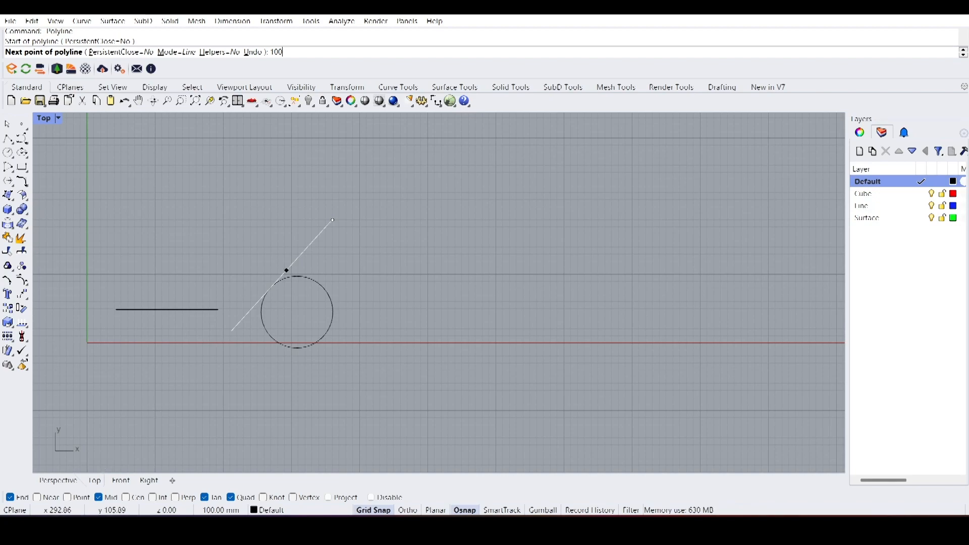
pyautogui.press('Return')
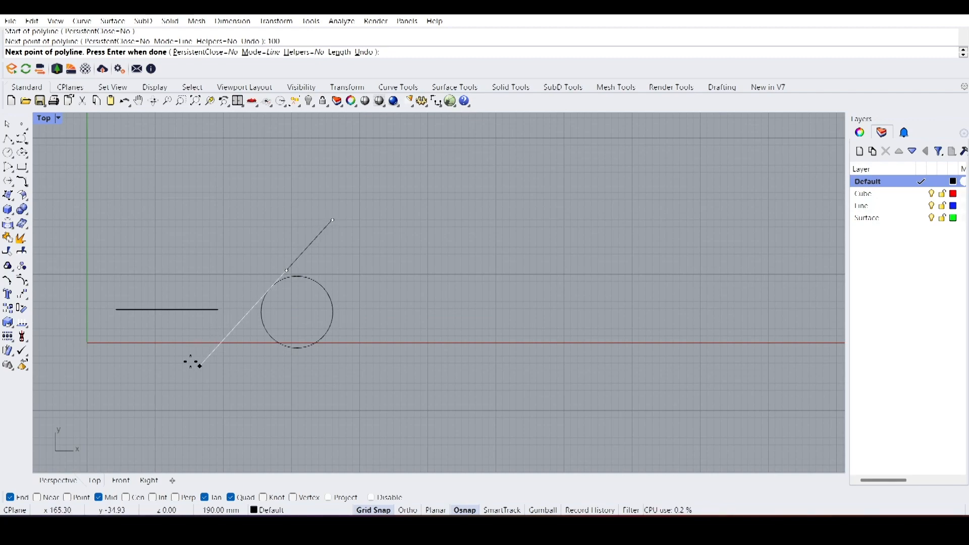
pyautogui.write('400')
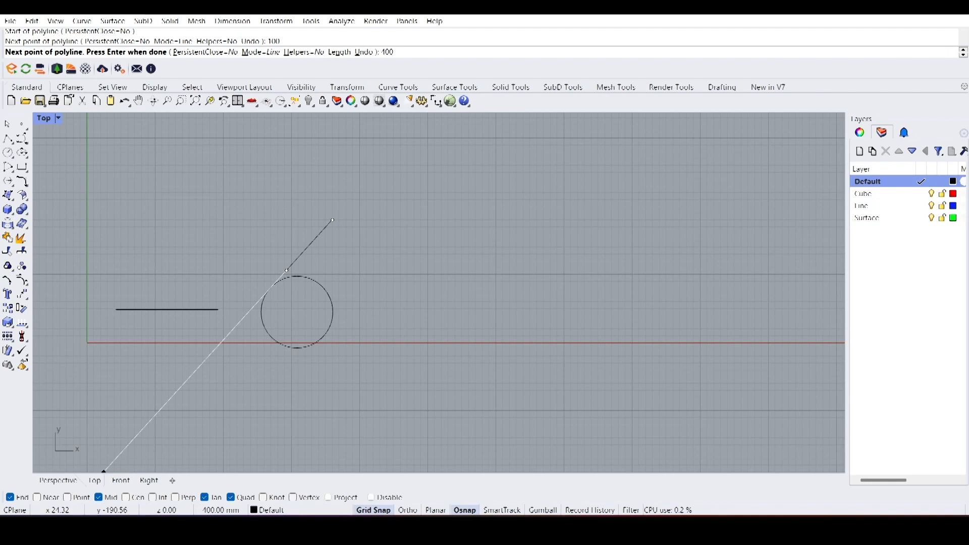
pyautogui.press('Return')
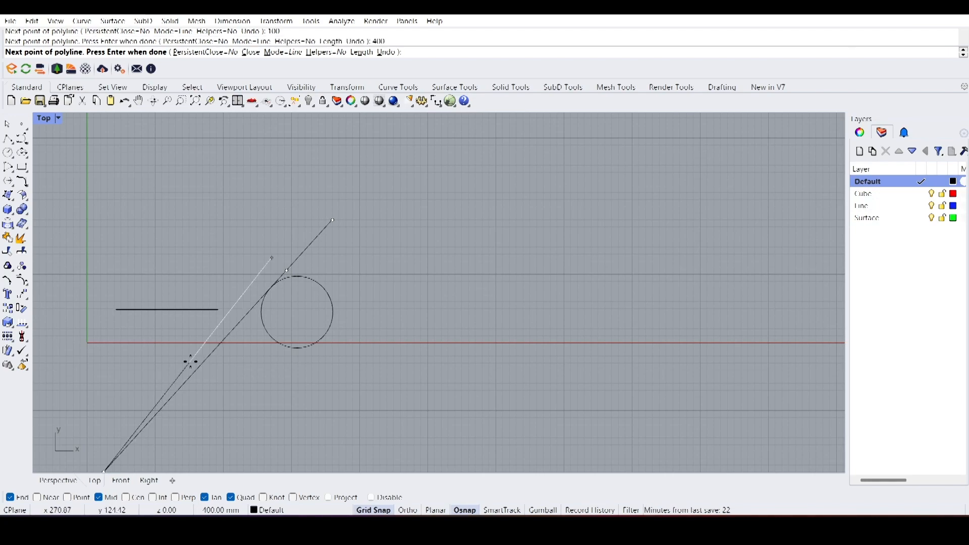
pyautogui.press('Return')
pyautogui.scroll(5, 258, 297)
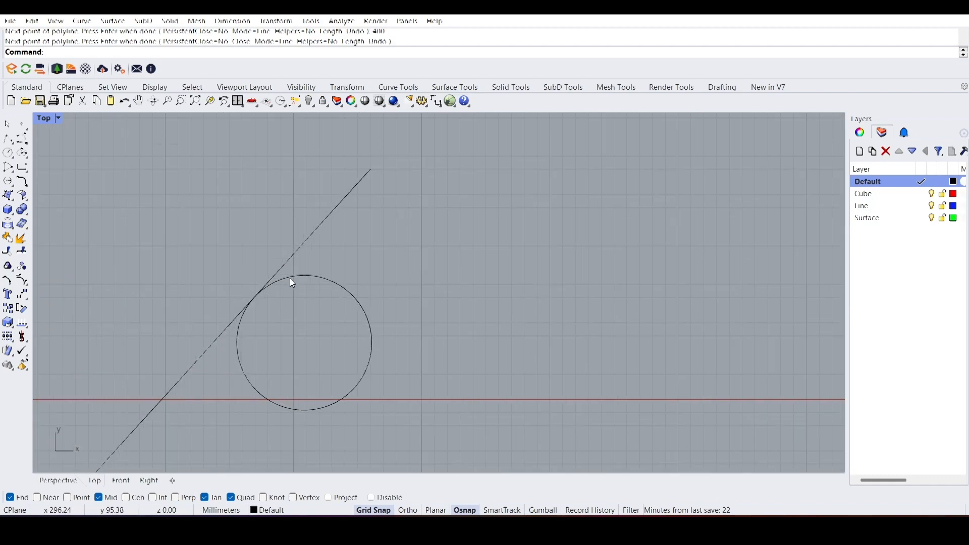
pyautogui.scroll(2, 247, 318)
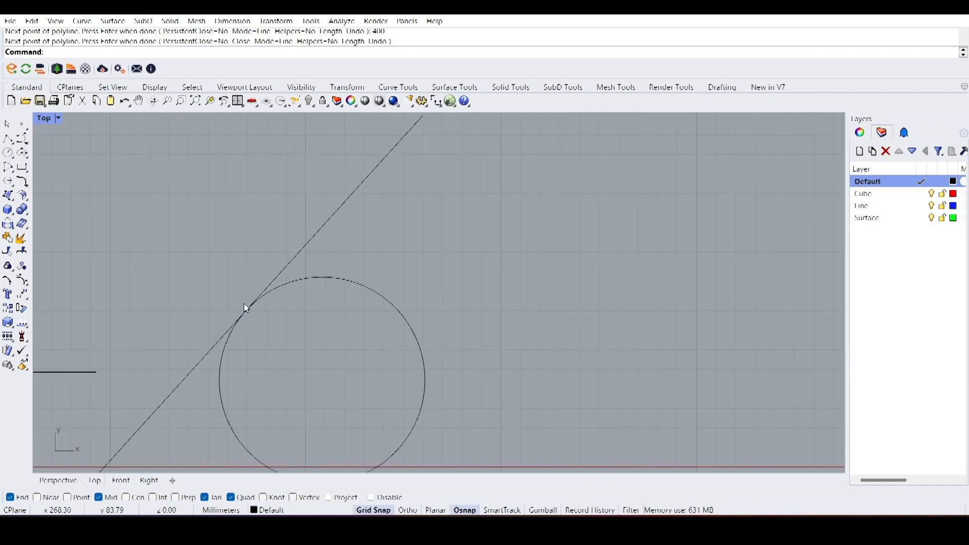
pyautogui.scroll(-2, 264, 318)
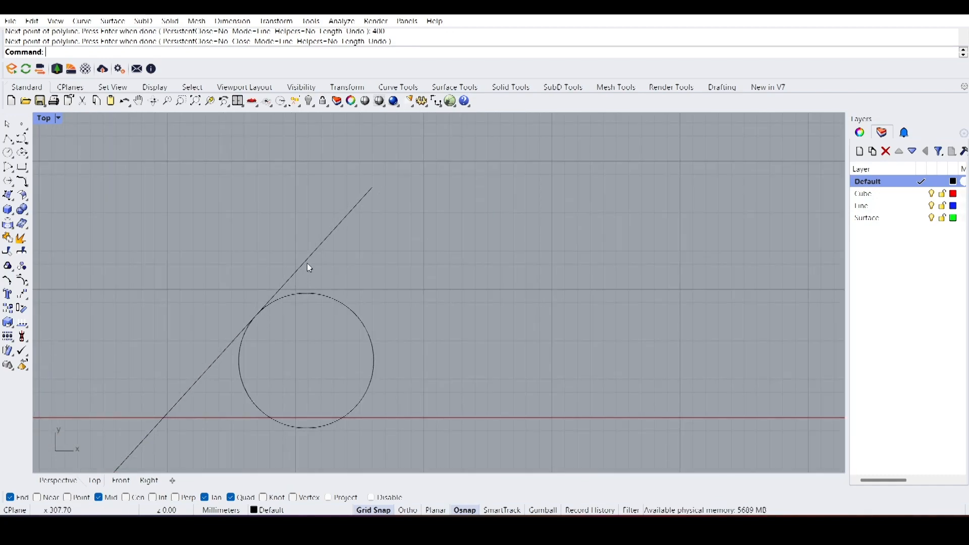
pyautogui.click(296, 305)
pyautogui.scroll(-3, 281, 289)
pyautogui.click(293, 375)
pyautogui.scroll(3, 302, 389)
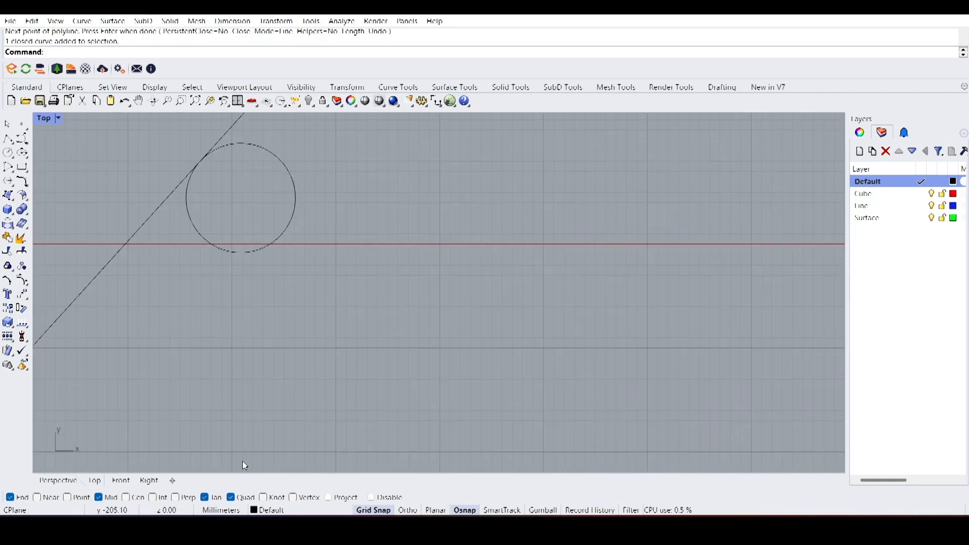
# - Turn on the Perp object snap and draw a single-segment polyline from above the circle perpendicular to the tangent line
pyautogui.click(177, 499)
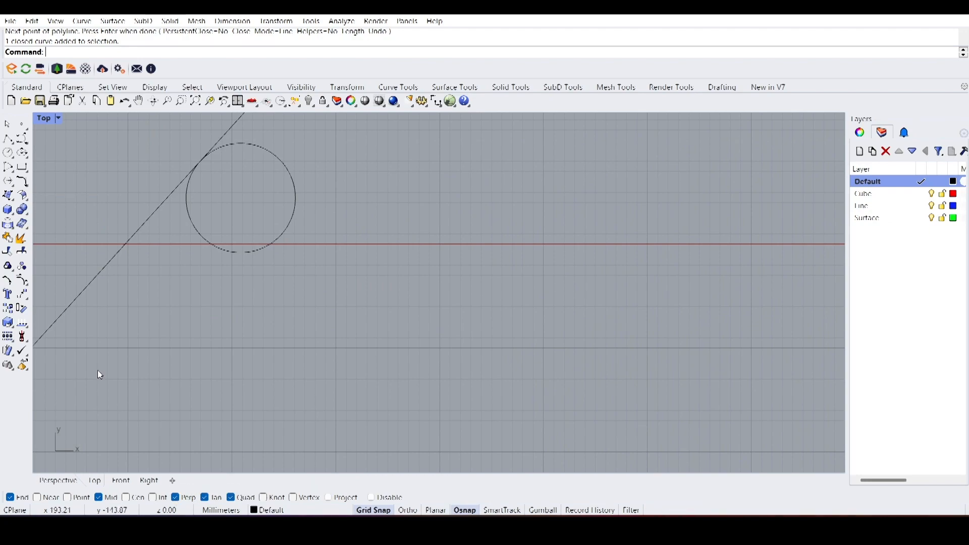
pyautogui.click(7, 139)
pyautogui.scroll(-3, 245, 417)
pyautogui.scroll(4, 217, 325)
pyautogui.scroll(-2, 238, 303)
pyautogui.scroll(3, 231, 246)
pyautogui.click(176, 168)
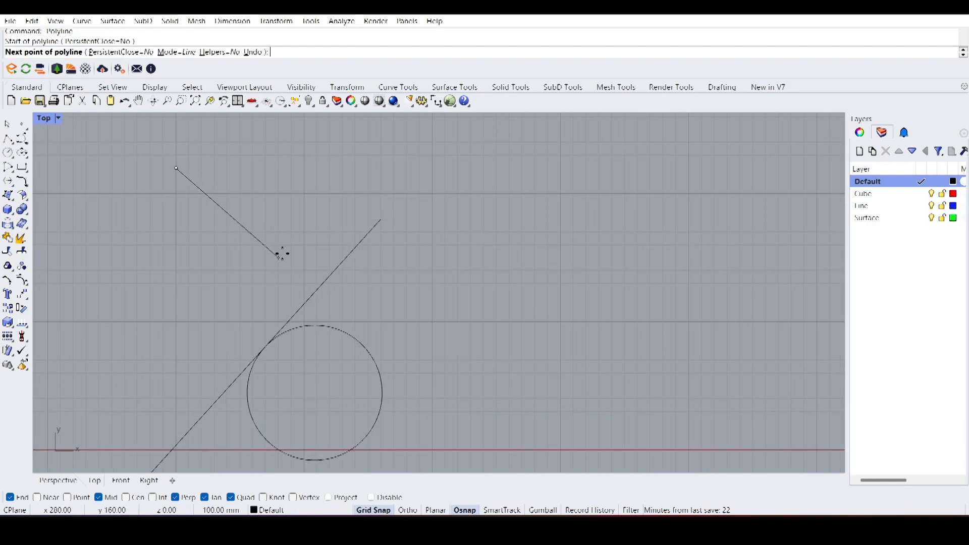
pyautogui.click(315, 293)
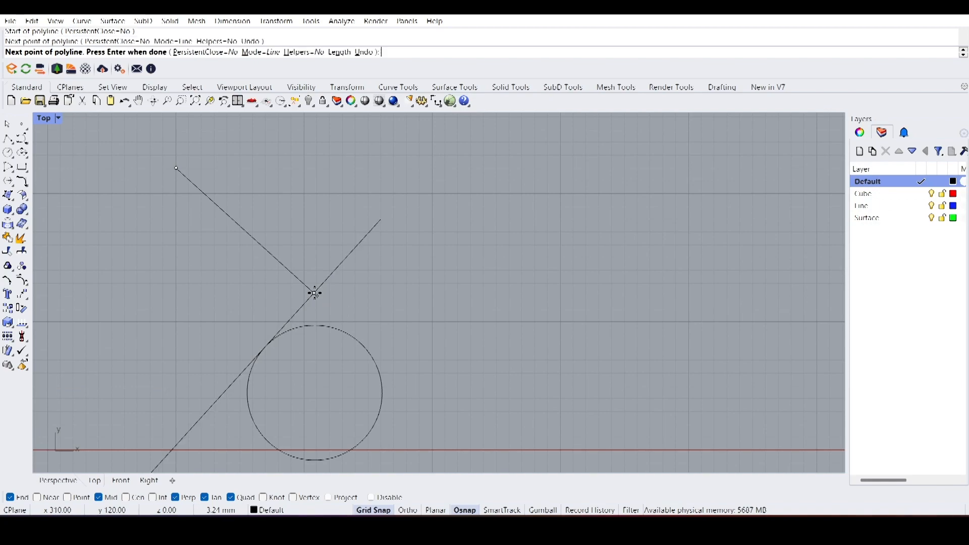
pyautogui.press('Return')
# - Select the perpendicular line and turn on the Gumball and Planar modes
pyautogui.moveTo(331, 290); pyautogui.dragTo(304, 280)
pyautogui.click(389, 304)
pyautogui.click(305, 286)
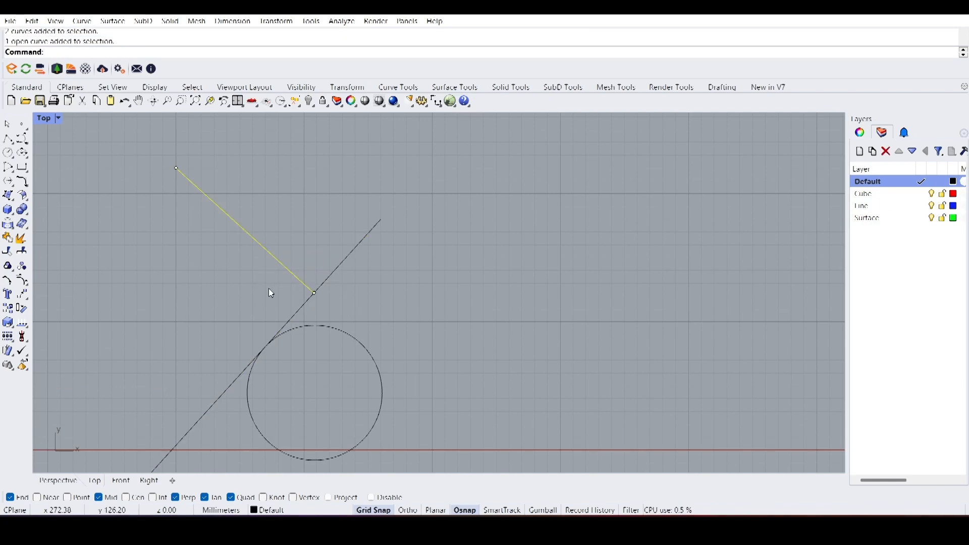
pyautogui.scroll(-4, 261, 293)
pyautogui.scroll(2, 265, 297)
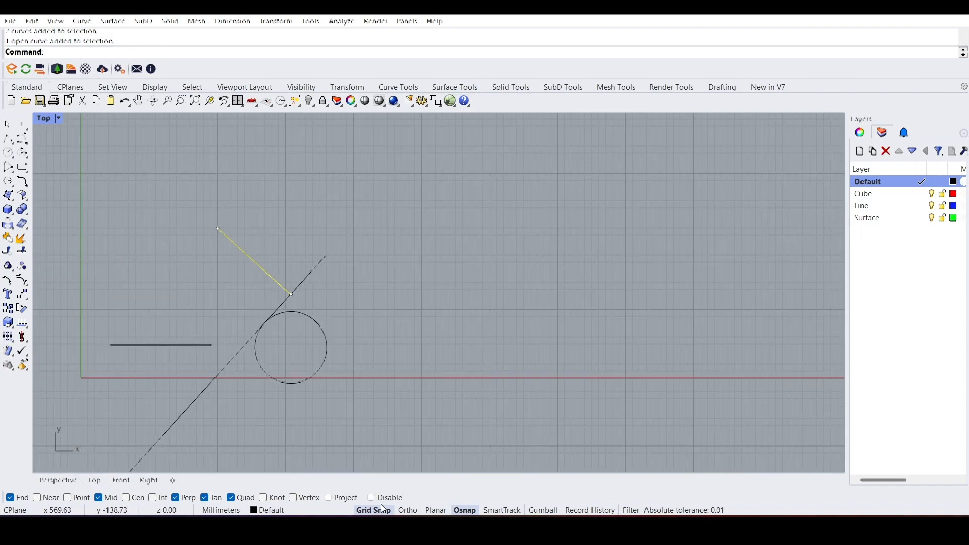
pyautogui.click(386, 393)
pyautogui.click(279, 284)
pyautogui.click(543, 510)
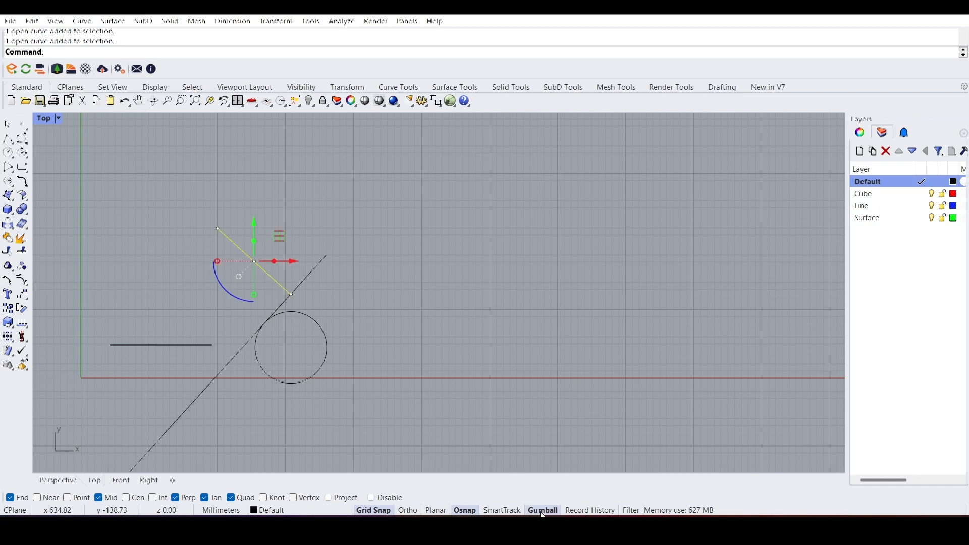
pyautogui.click(437, 510)
pyautogui.click(349, 362)
pyautogui.scroll(5, 413, 392)
pyautogui.scroll(-5, 341, 371)
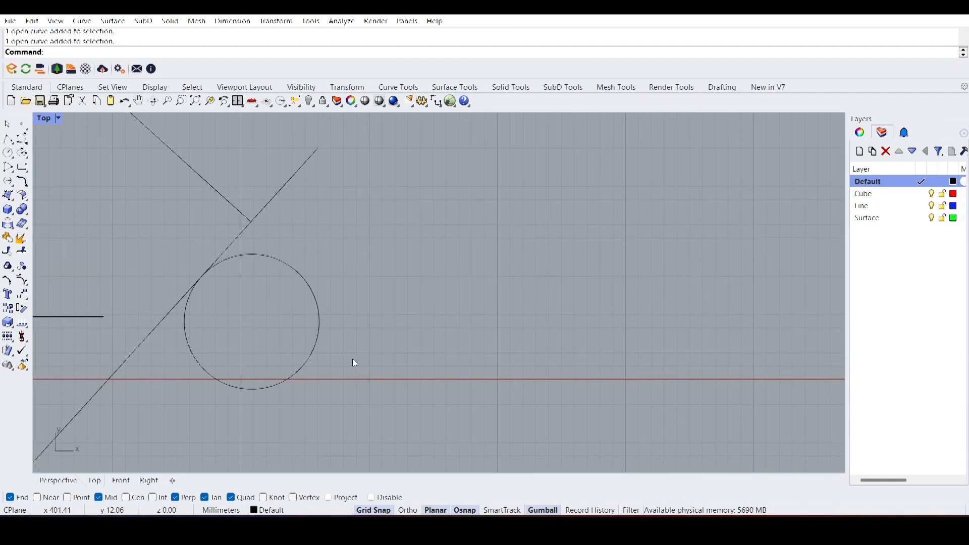
# - Cancel the newly started polyline and delete all four curves
pyautogui.click(8, 138)
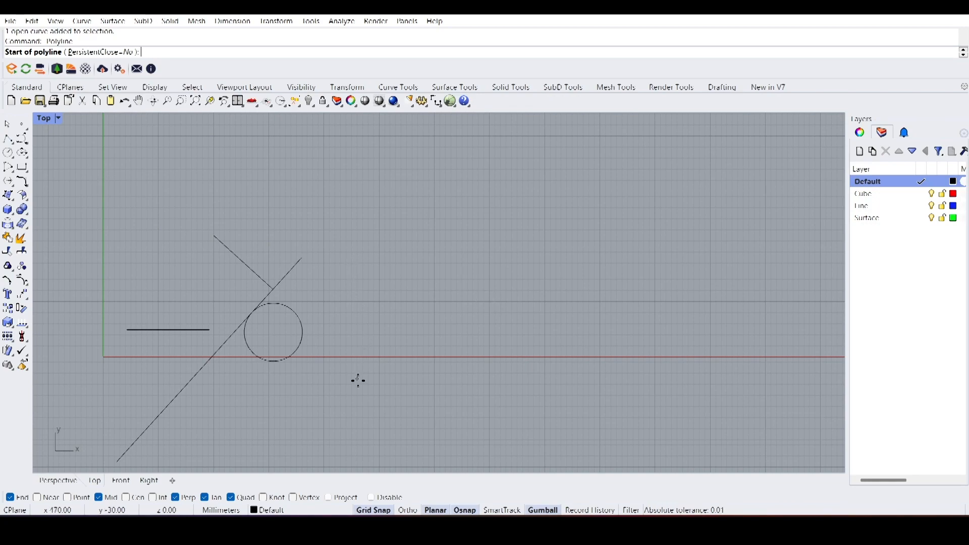
pyautogui.scroll(5, 242, 259)
pyautogui.scroll(-4, 281, 320)
pyautogui.click(7, 124)
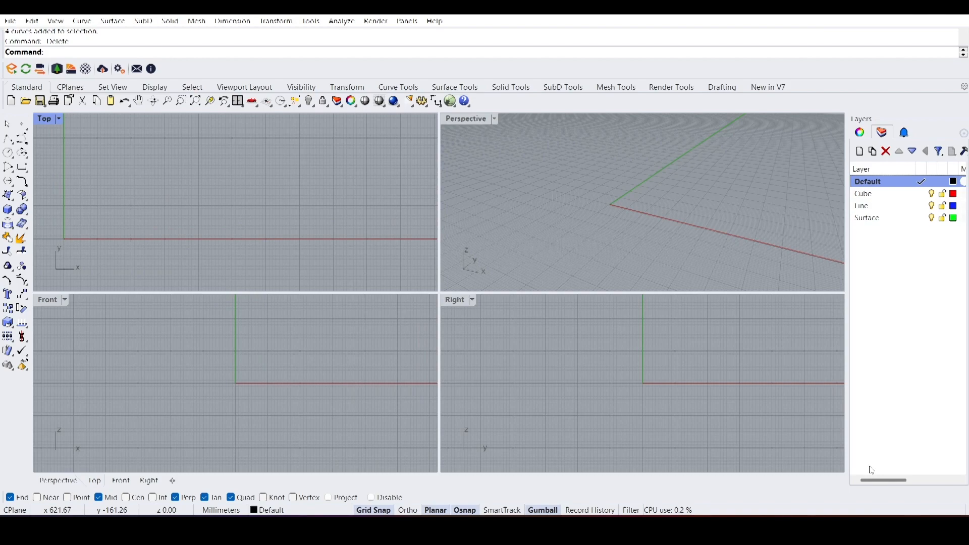
# - Draw a closed 100 mm square polyline from the origin in the maximized Top viewport, and select it to check it
pyautogui.click(8, 140)
pyautogui.doubleClick(46, 120)
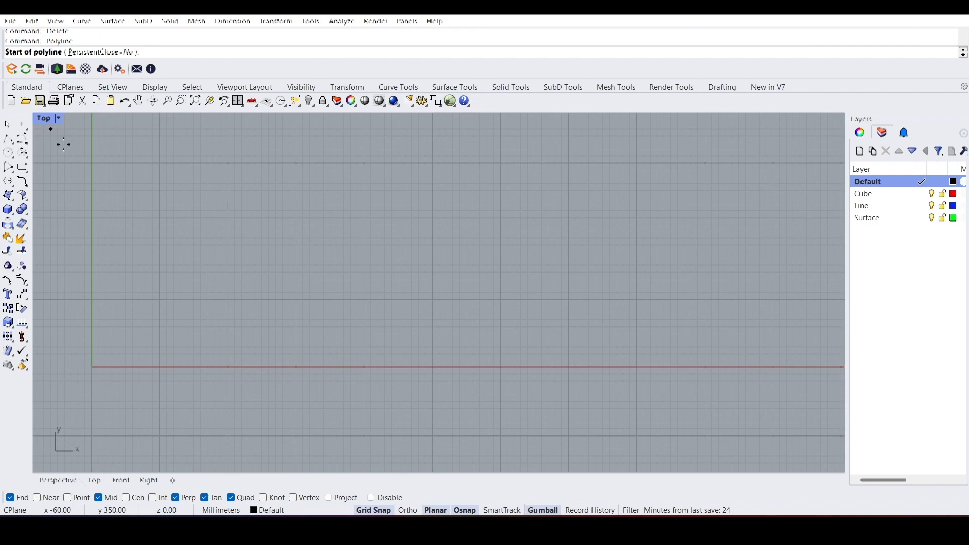
pyautogui.click(100, 368)
pyautogui.click(100, 264)
pyautogui.click(204, 264)
pyautogui.click(204, 368)
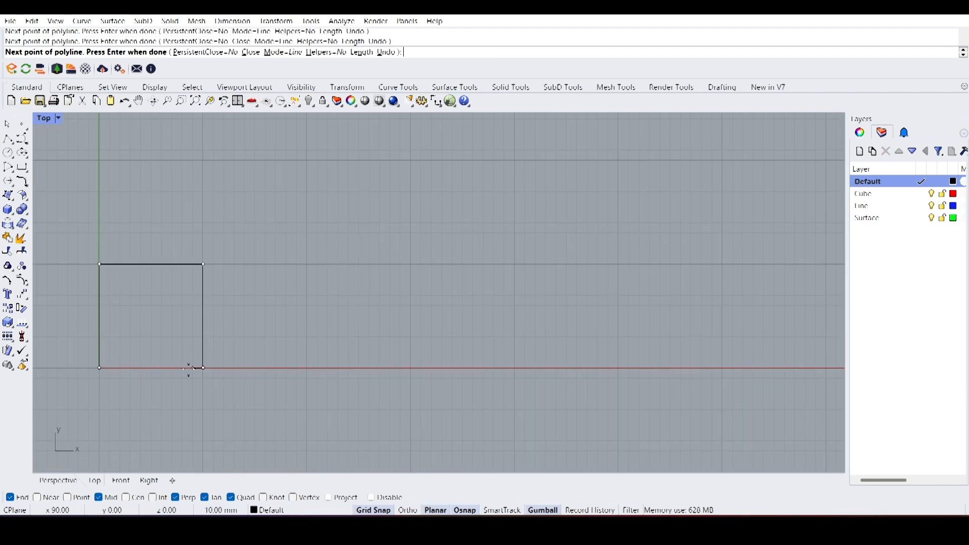
pyautogui.click(100, 368)
pyautogui.moveTo(251, 331); pyautogui.dragTo(348, 316, button='right')
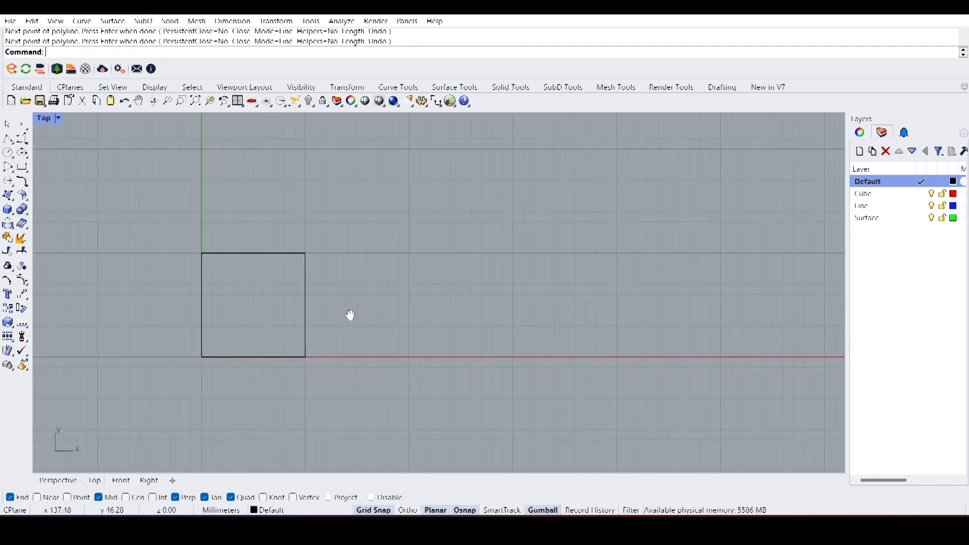
pyautogui.click(305, 350)
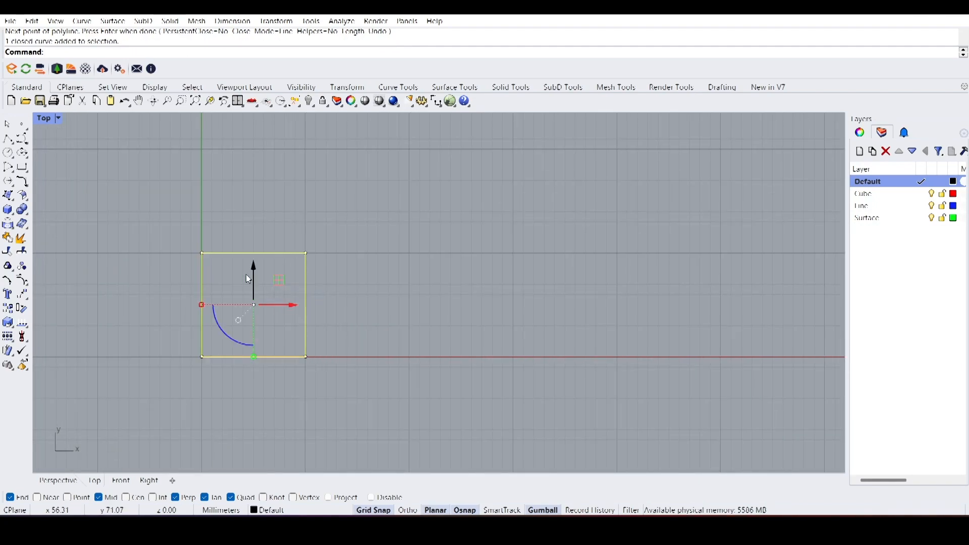
pyautogui.click(267, 254)
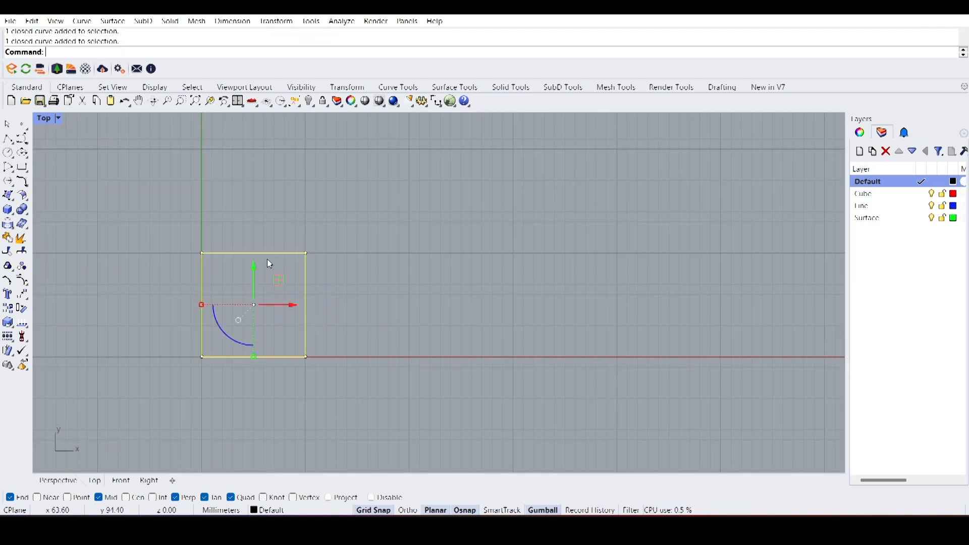
pyautogui.click(292, 158)
# - Draw an open polyline beside the square from 150,0 up 100 mm, across 80 mm and down to 260,0
pyautogui.click(8, 138)
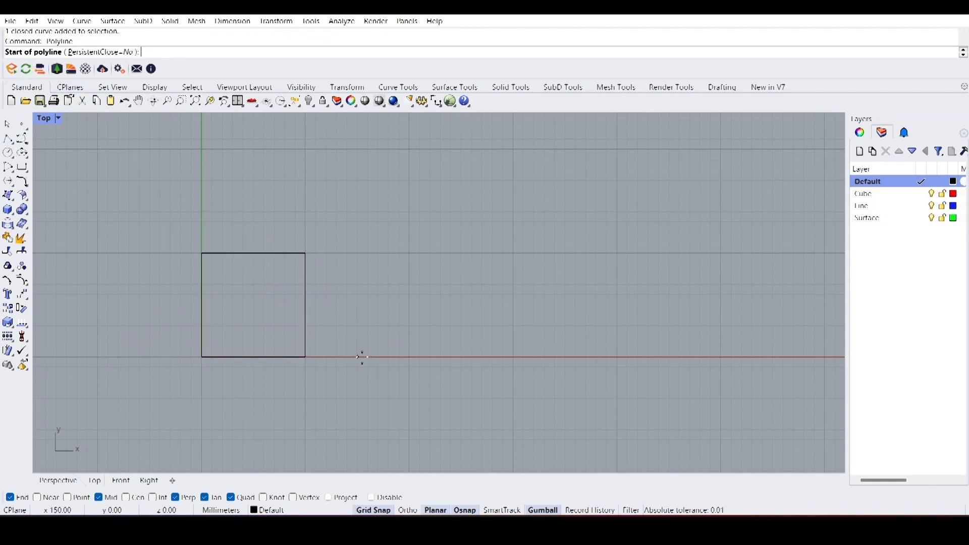
pyautogui.click(358, 356)
pyautogui.click(358, 252)
pyautogui.click(440, 253)
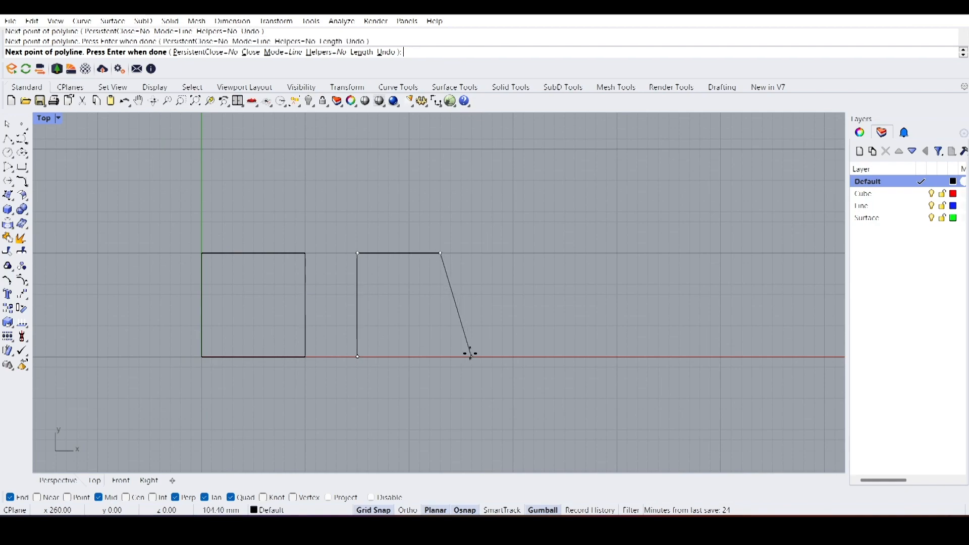
pyautogui.click(473, 357)
pyautogui.rightClick(473, 352)
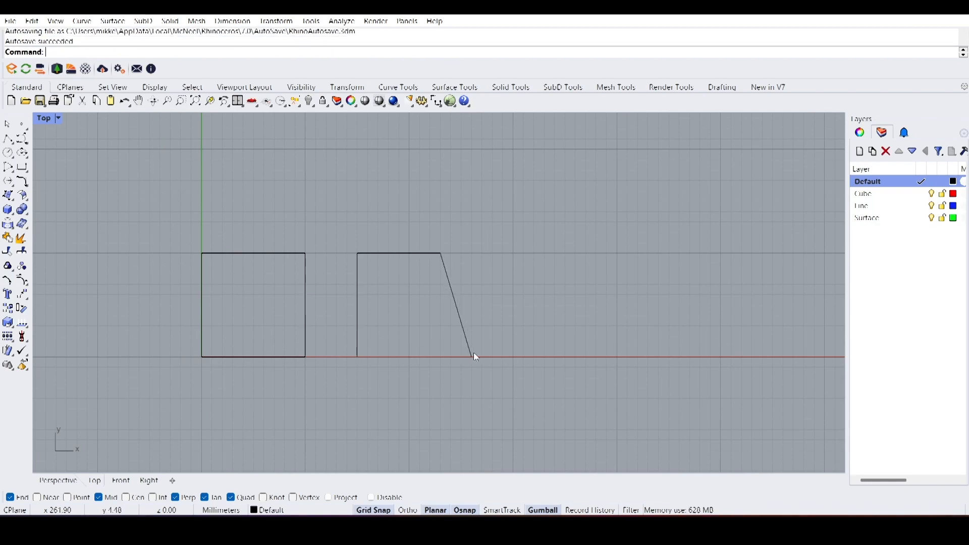
pyautogui.click(470, 343)
pyautogui.moveTo(474, 366); pyautogui.dragTo(433, 339, button='right')
pyautogui.click(464, 399)
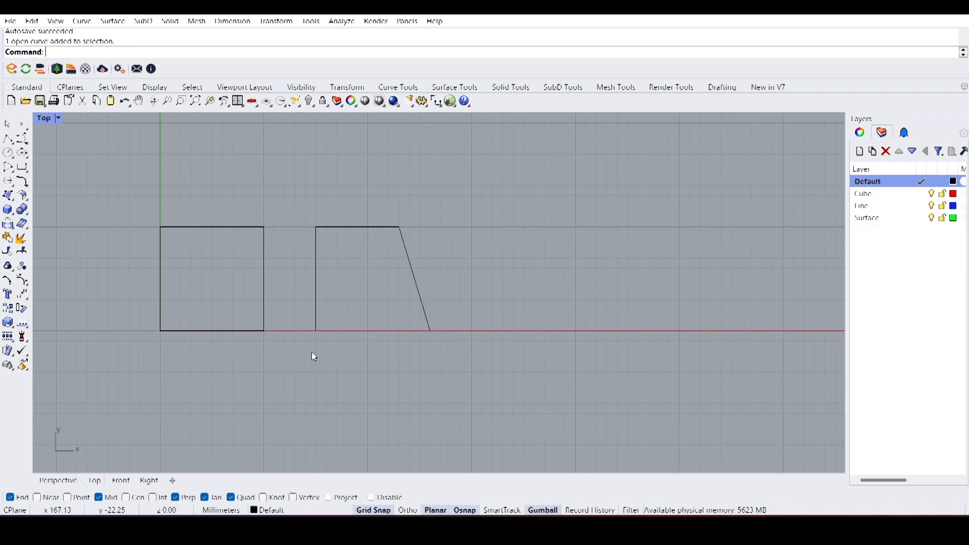
# - Switch from the Top viewport to a maximized Perspective viewport framed on the two curves
pyautogui.doubleClick(41, 118)
pyautogui.doubleClick(461, 117)
pyautogui.scroll(2, 422, 283)
pyautogui.scroll(-3, 422, 284)
pyautogui.scroll(8, 484, 328)
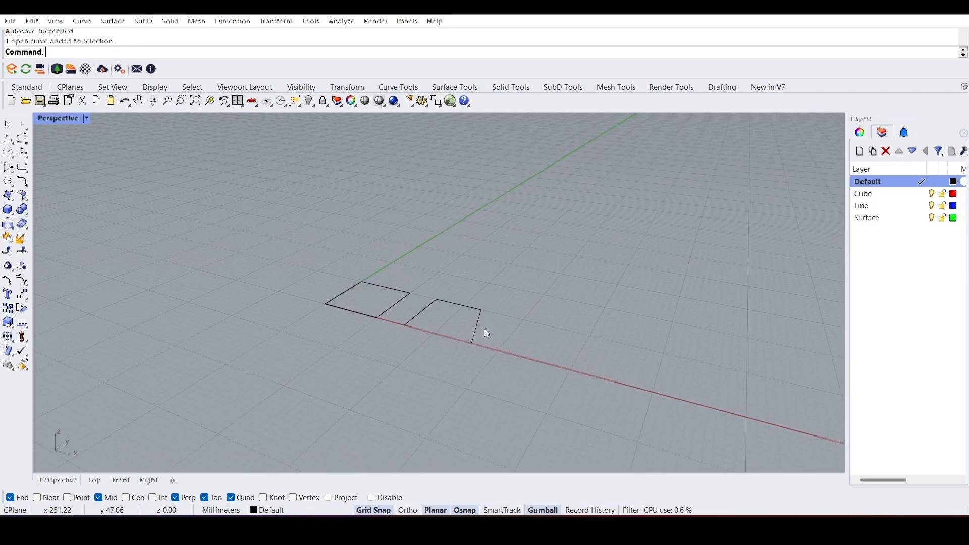
pyautogui.scroll(-5, 377, 325)
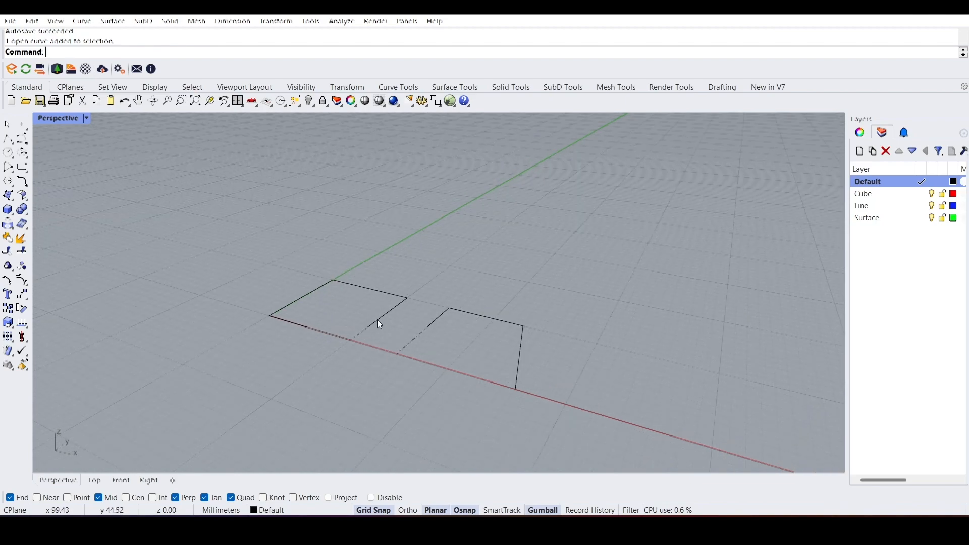
# - Extrude the closed square curve 110 mm upward with Solid set to No, and undo the extrusion
pyautogui.click(376, 320)
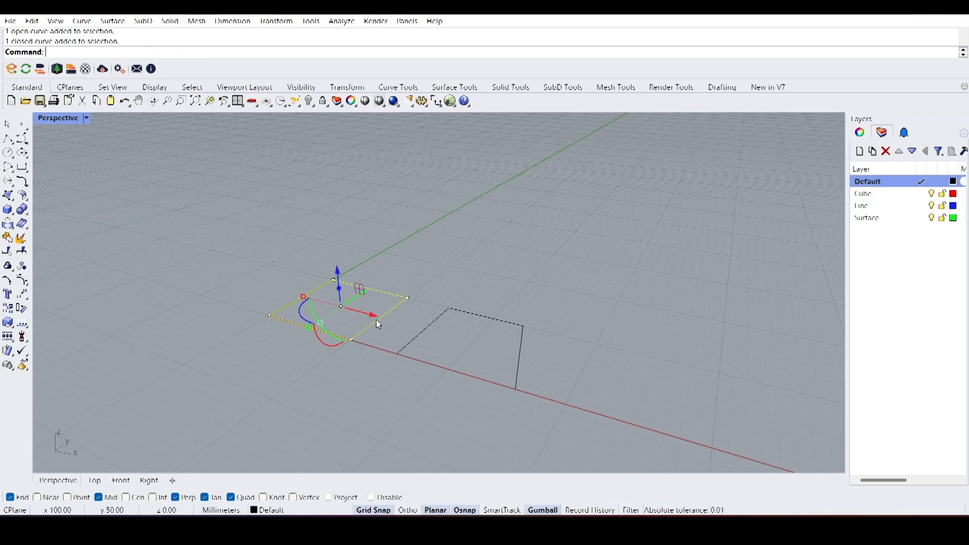
pyautogui.write('Ext')
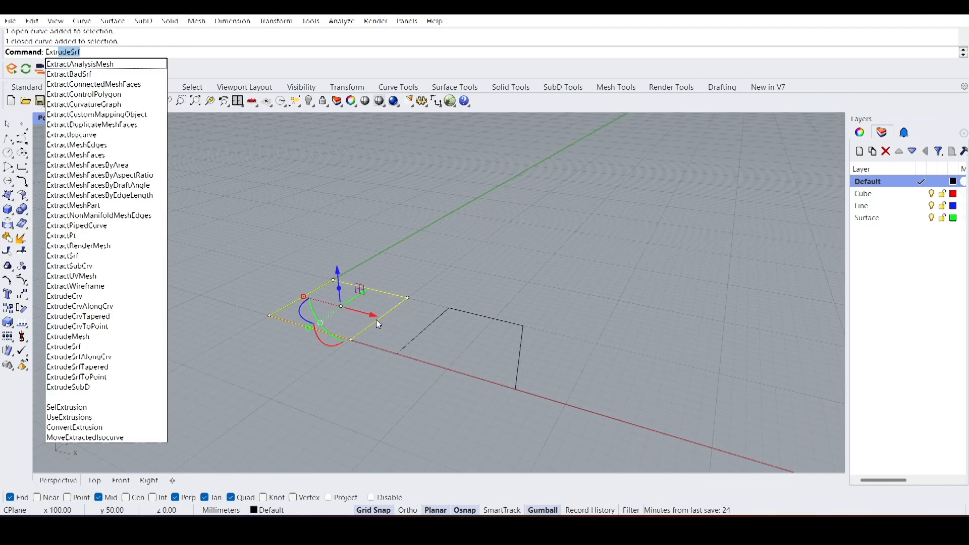
pyautogui.write('rude')
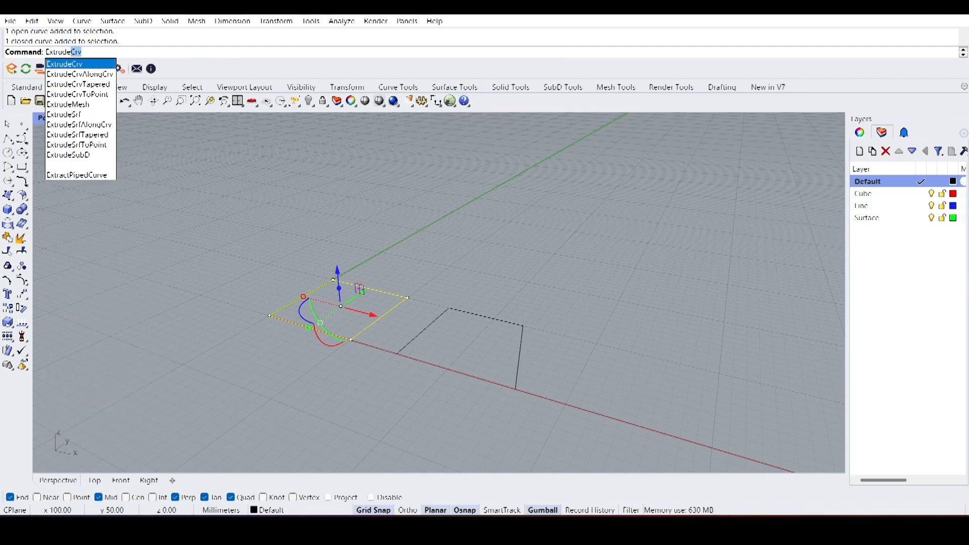
pyautogui.press('Return')
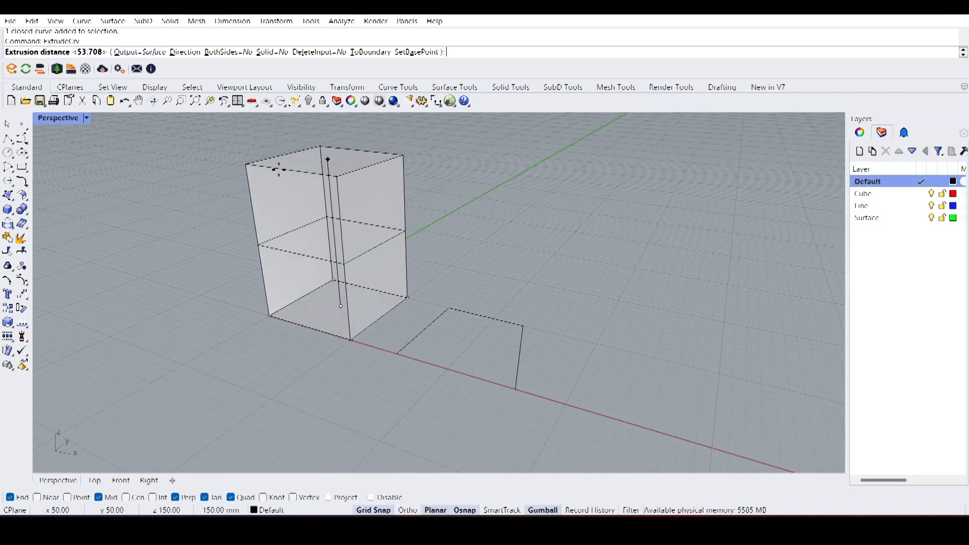
pyautogui.write('100')
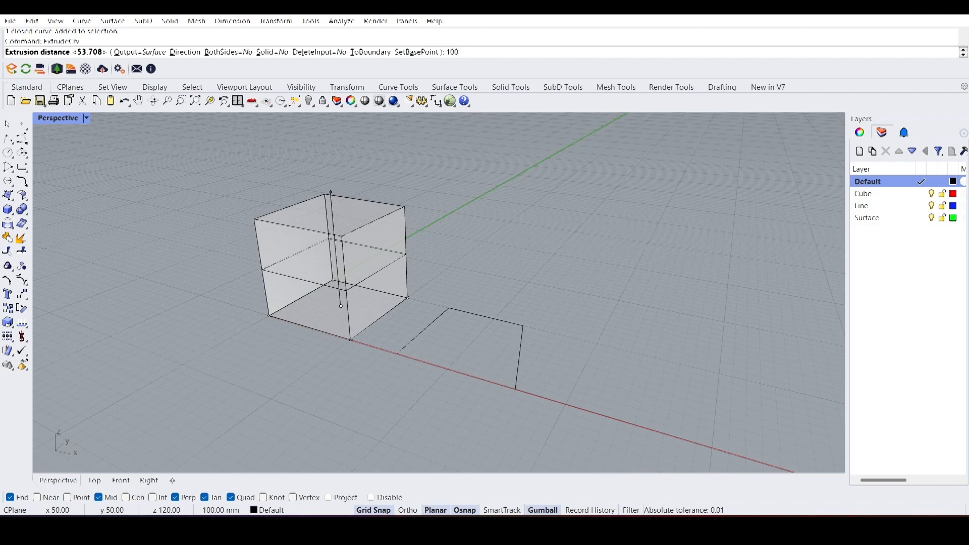
pyautogui.press('BackSpace')
pyautogui.press('BackSpace')
pyautogui.press('BackSpace')
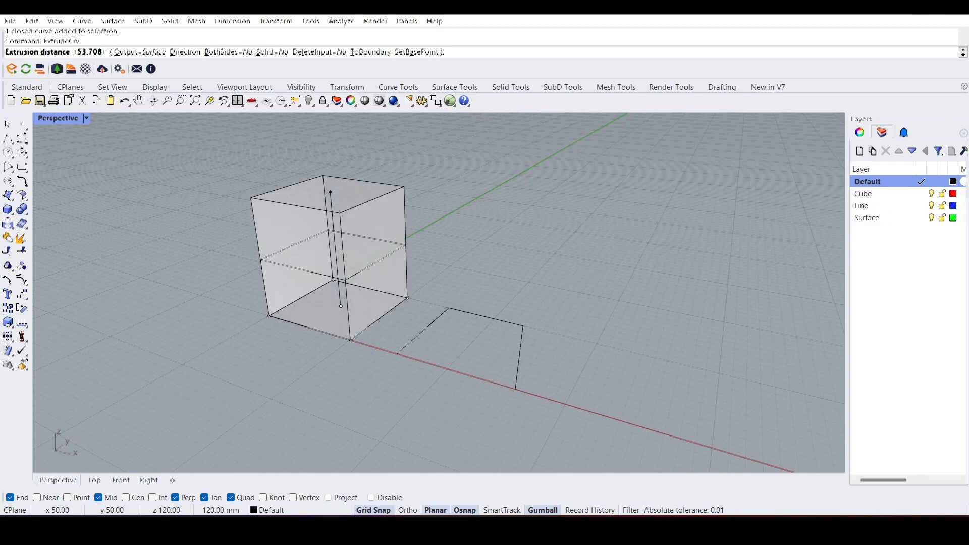
pyautogui.click(355, 206)
pyautogui.moveTo(355, 208); pyautogui.dragTo(358, 247, button='right')
pyautogui.hotkey('ctrl', 'z')
# - Extrude the square curve 140 mm upward with Solid set to Yes, and select the resulting box
pyautogui.write('Extr')
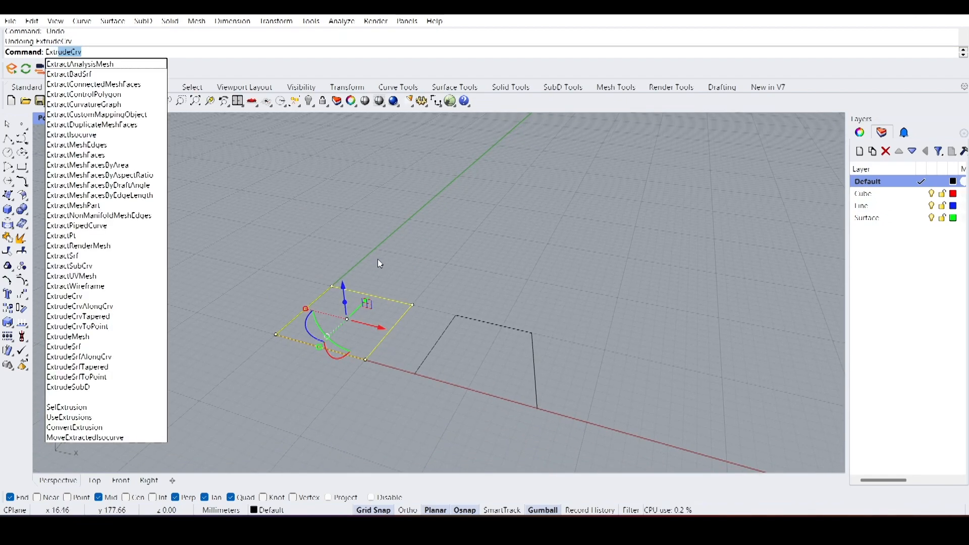
pyautogui.press('Return')
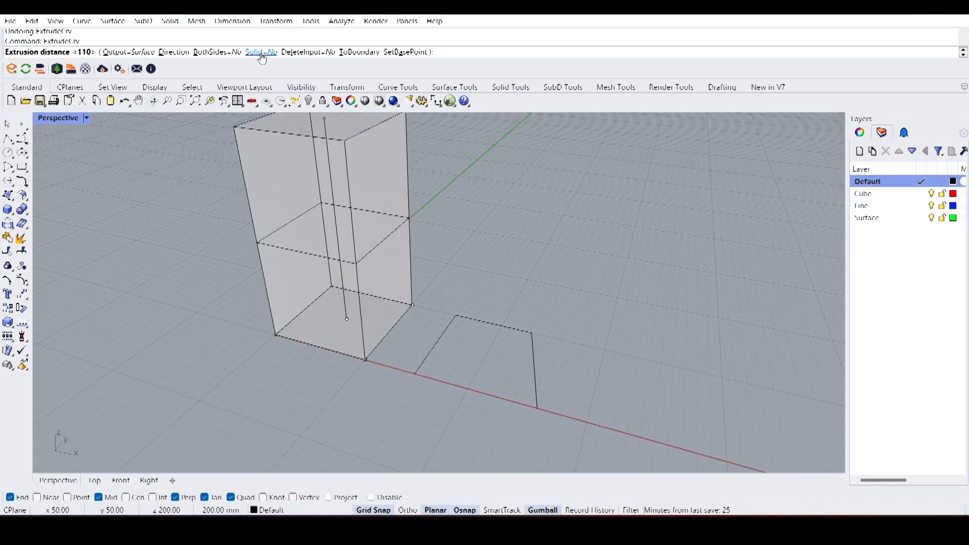
pyautogui.click(261, 53)
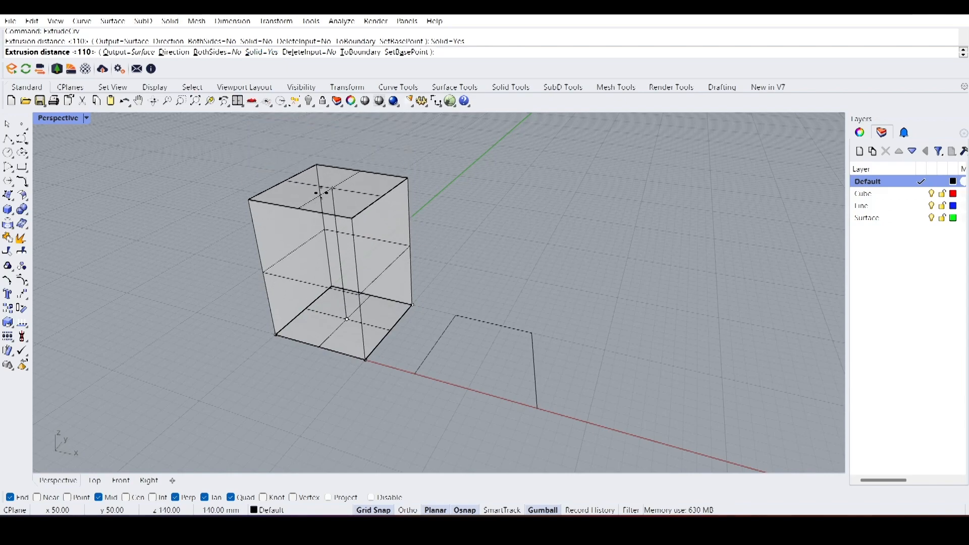
pyautogui.click(321, 192)
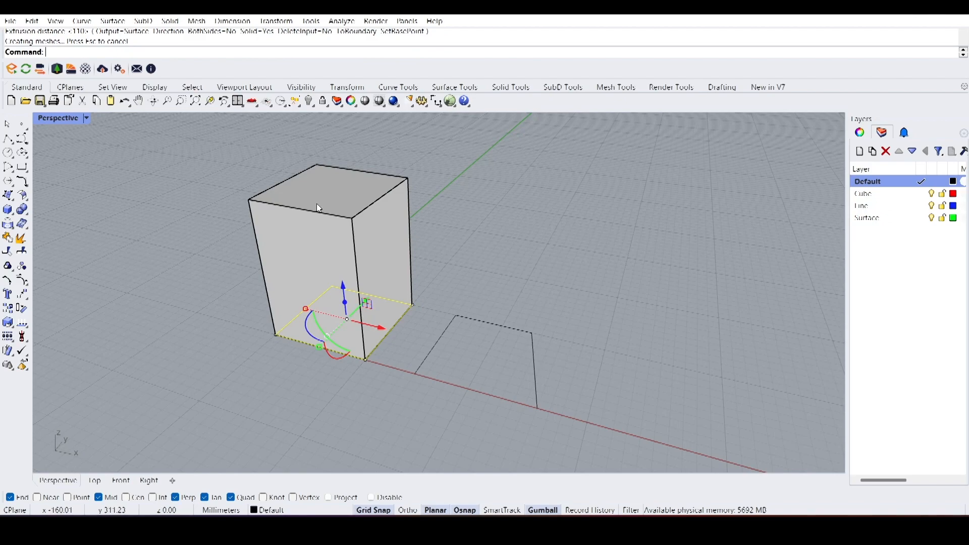
pyautogui.click(285, 256)
pyautogui.press('Escape')
pyautogui.click(337, 229)
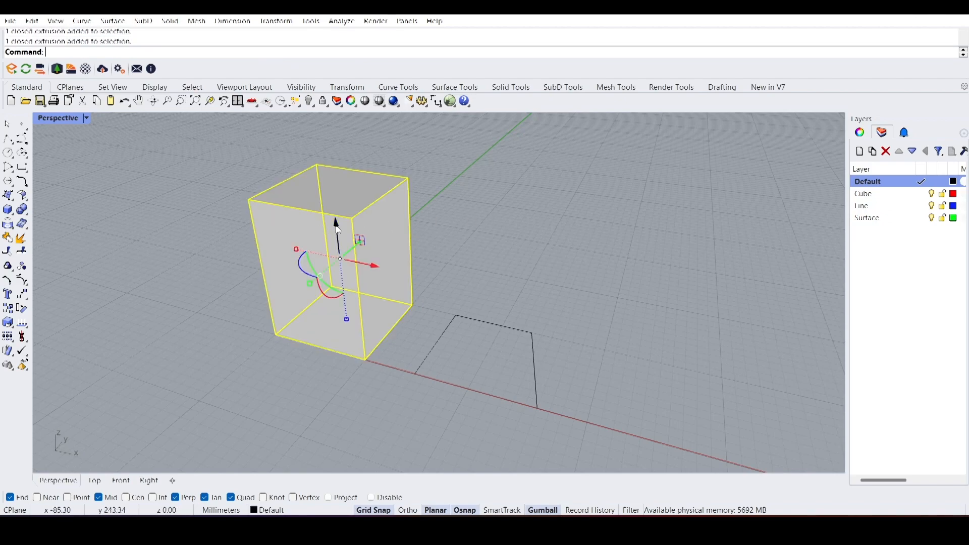
# - Extrude the open polyline upward to the height of the neighbouring box, and undo the extrusion
pyautogui.moveTo(331, 236); pyautogui.dragTo(488, 284, button='right')
pyautogui.click(486, 281)
pyautogui.keyDown('shift'); pyautogui.moveTo(512, 321); pyautogui.dragTo(456, 288, button='right'); pyautogui.keyUp('shift')
pyautogui.click(446, 297)
pyautogui.write('ExtrudeCrv')
pyautogui.press('Return')
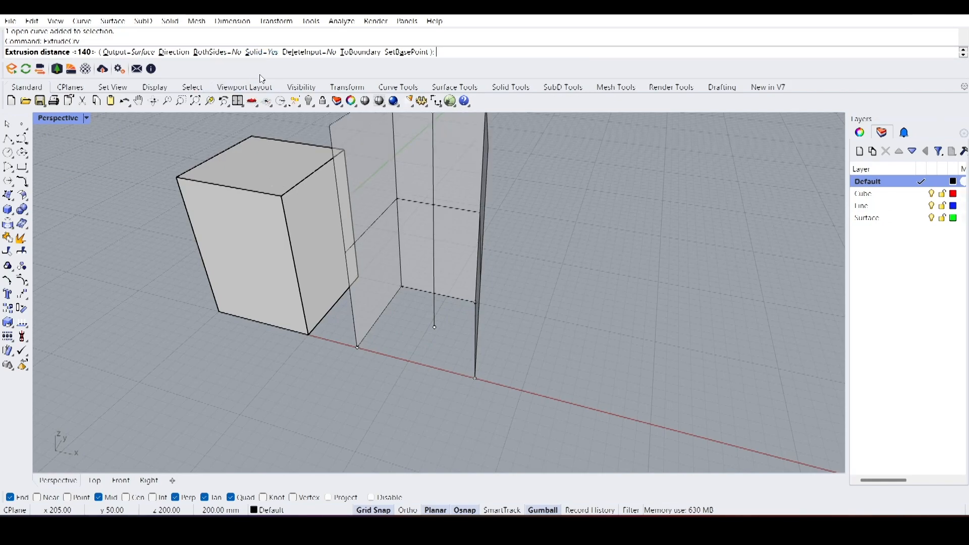
pyautogui.click(281, 196)
pyautogui.moveTo(301, 267); pyautogui.dragTo(320, 251, button='right')
pyautogui.click(373, 391)
pyautogui.moveTo(372, 391); pyautogui.dragTo(421, 327, button='right')
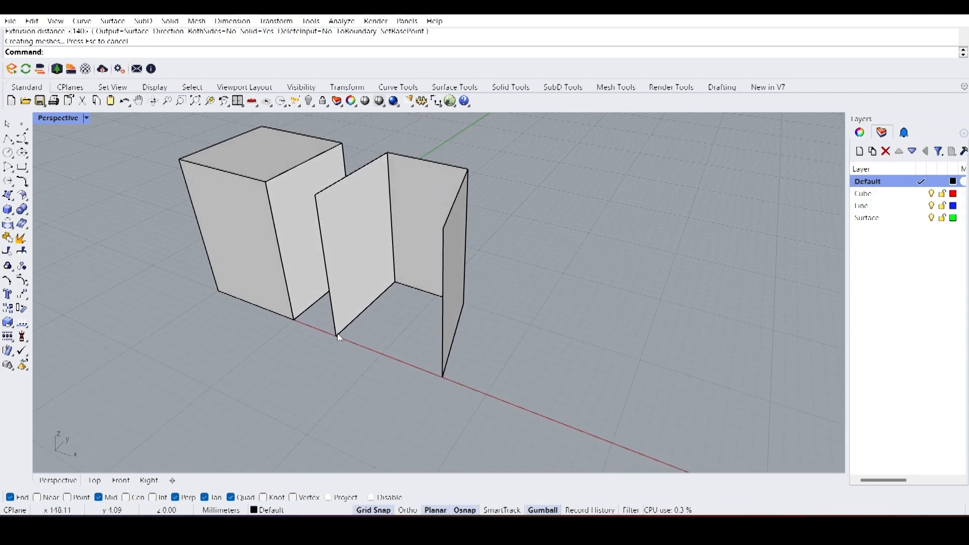
pyautogui.moveTo(411, 367); pyautogui.dragTo(430, 339, button='right')
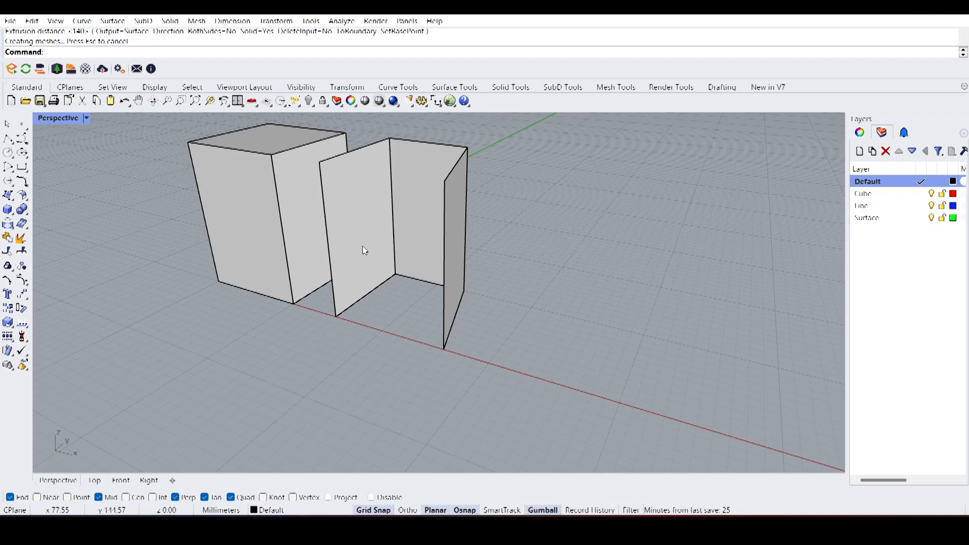
pyautogui.hotkey('ctrl', 'z')
# - Close the open polyline along the red axis with a line segment using CloseCrv
pyautogui.click(361, 299)
pyautogui.moveTo(304, 335); pyautogui.dragTo(425, 296, button='right')
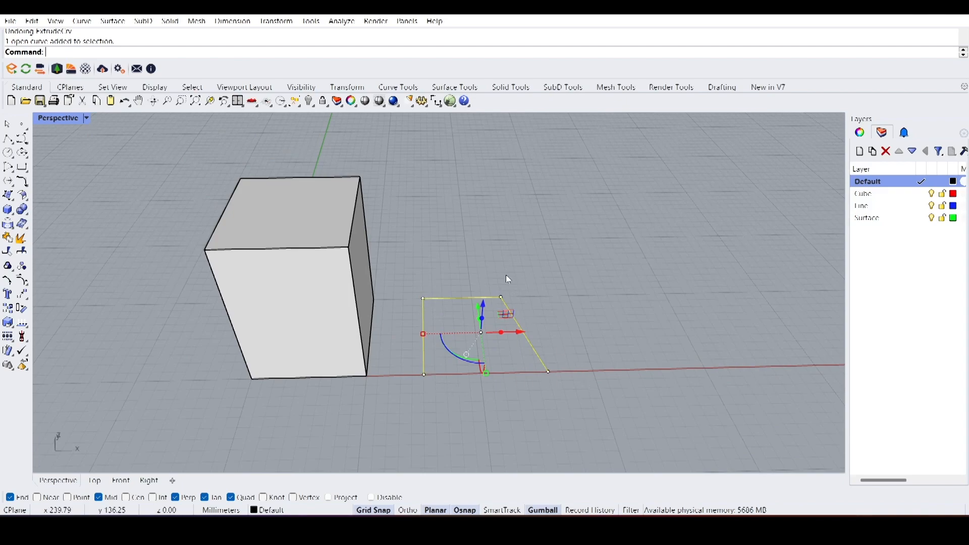
pyautogui.write('CloseCrv')
pyautogui.press('Return')
pyautogui.scroll(3, 497, 396)
pyautogui.click(422, 361)
pyautogui.scroll(-4, 415, 389)
pyautogui.scroll(4, 427, 384)
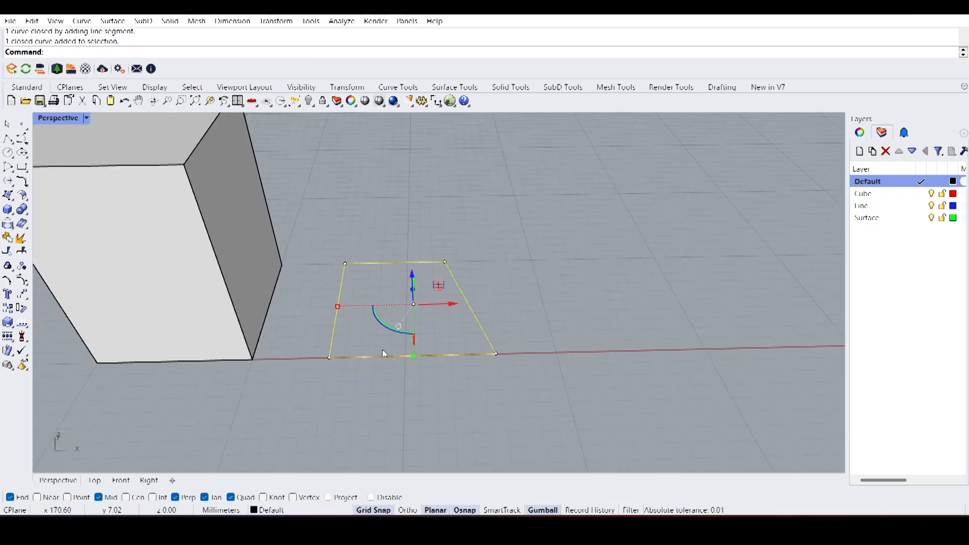
pyautogui.moveTo(467, 395); pyautogui.dragTo(404, 388, button='right')
pyautogui.scroll(-2, 404, 388)
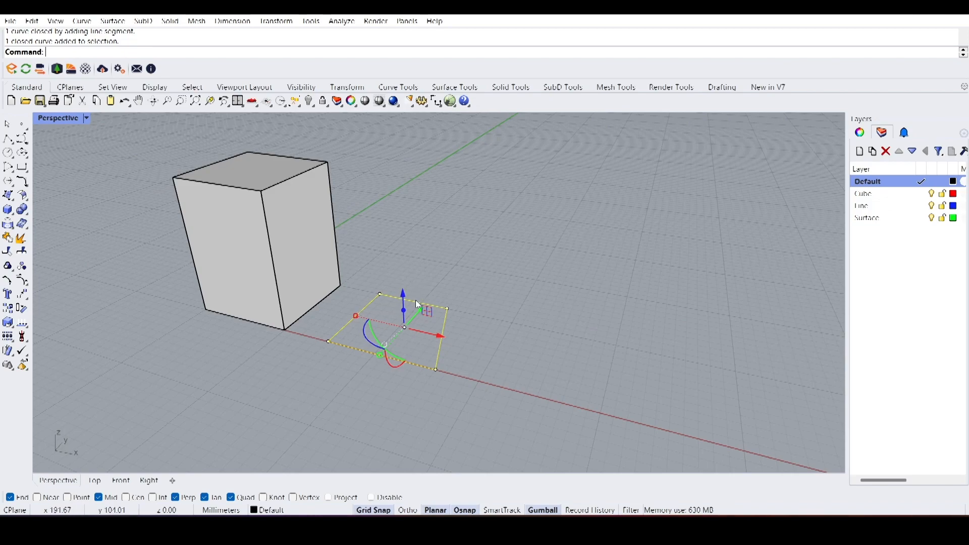
# - Extrude the closed four-sided curve up to the neighbouring box's height, and undo back to the flat square and open polyline
pyautogui.write('ExtrudeCrv')
pyautogui.press('Return')
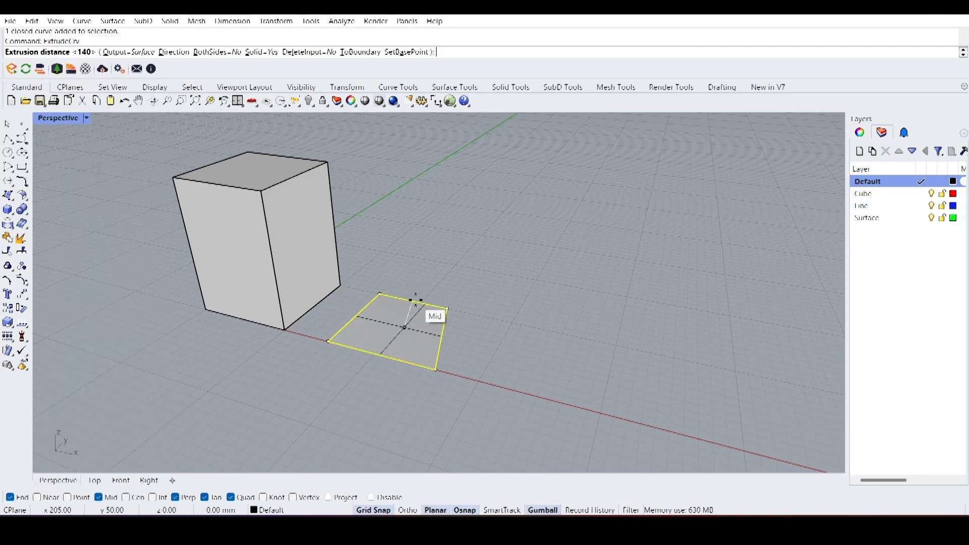
pyautogui.click(281, 210)
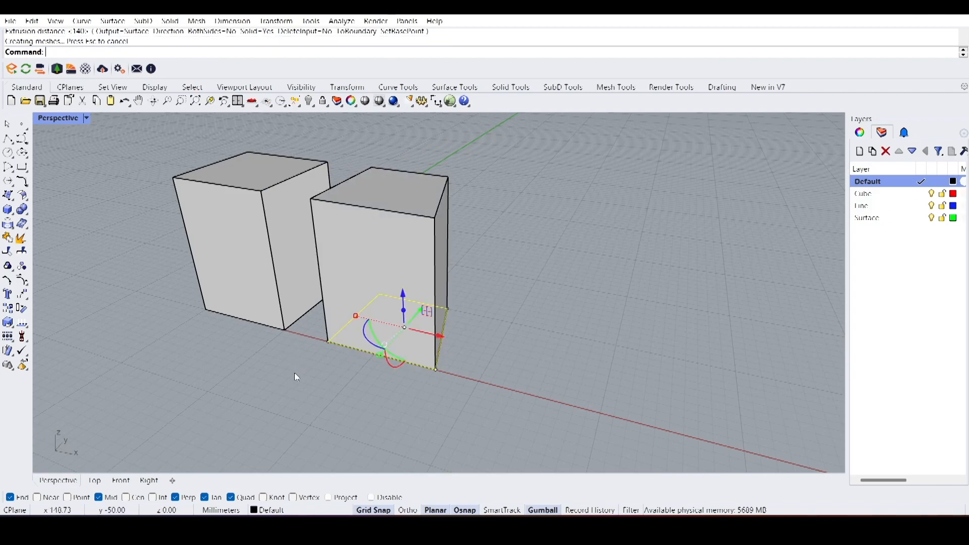
pyautogui.hotkey('ctrl', 'z')
pyautogui.hotkey('ctrl', 'z')
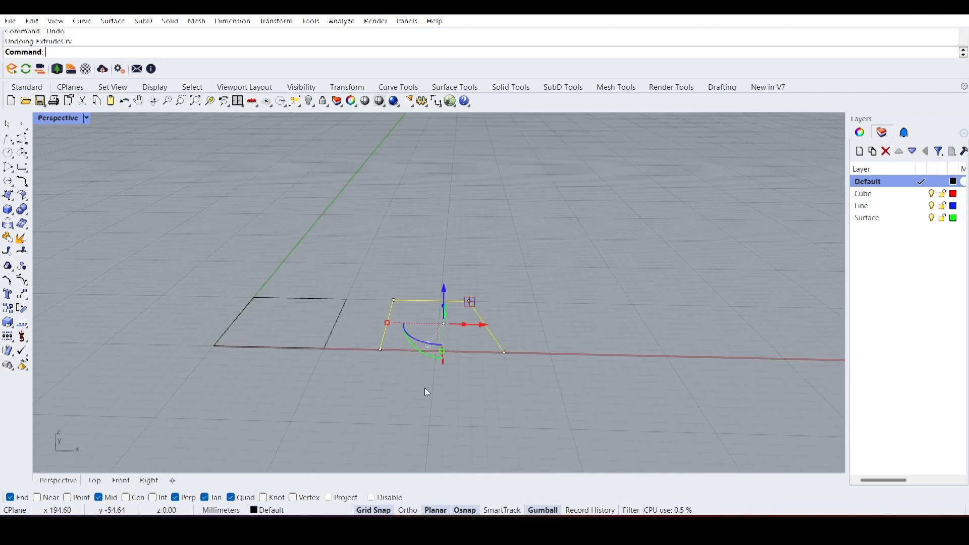
# - Start extruding the square curve with ExtrudeCrv, switching BothSides to Yes and back to No
pyautogui.click(333, 330)
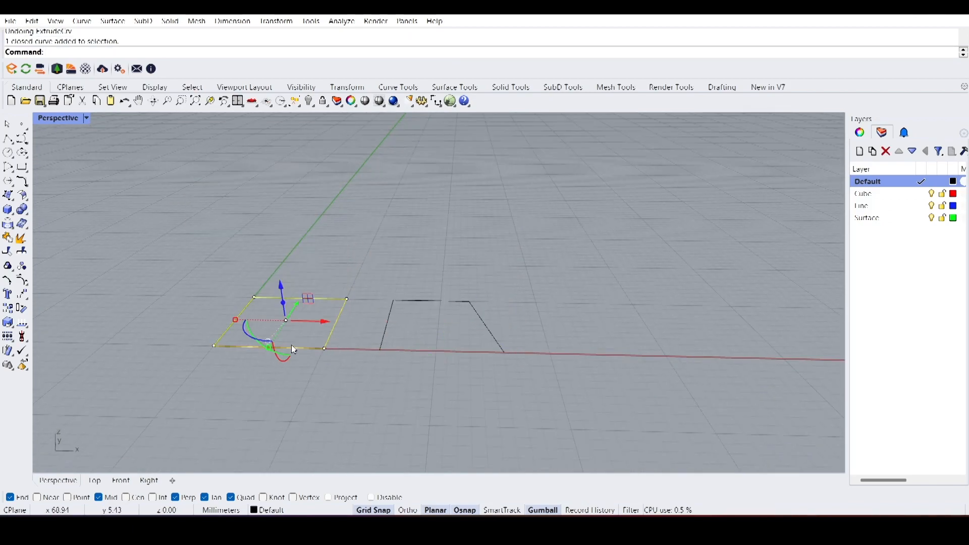
pyautogui.write('Ex')
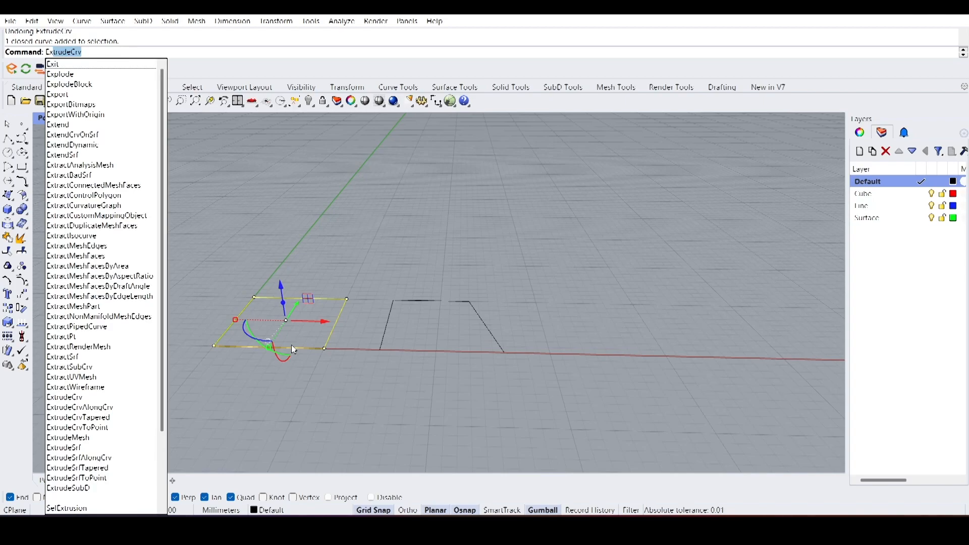
pyautogui.write('tr')
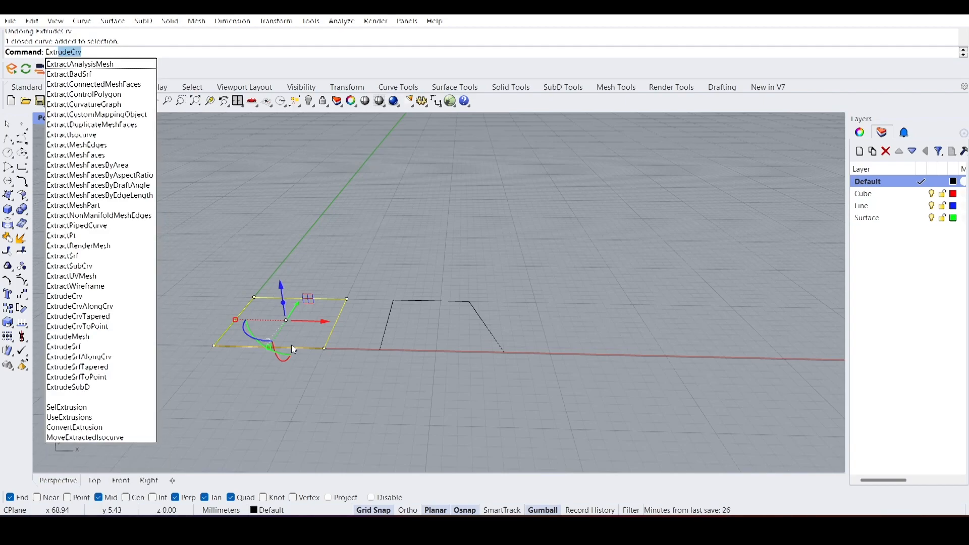
pyautogui.press('Return')
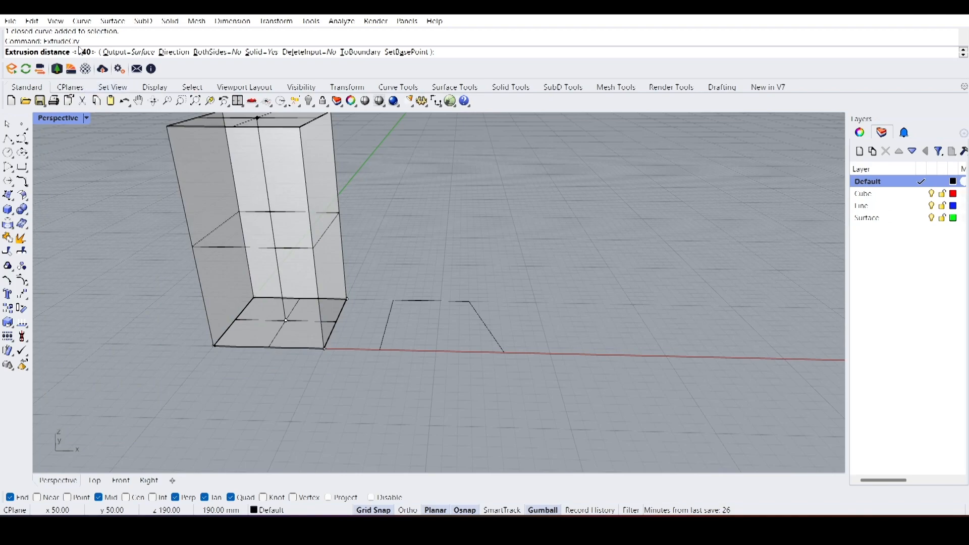
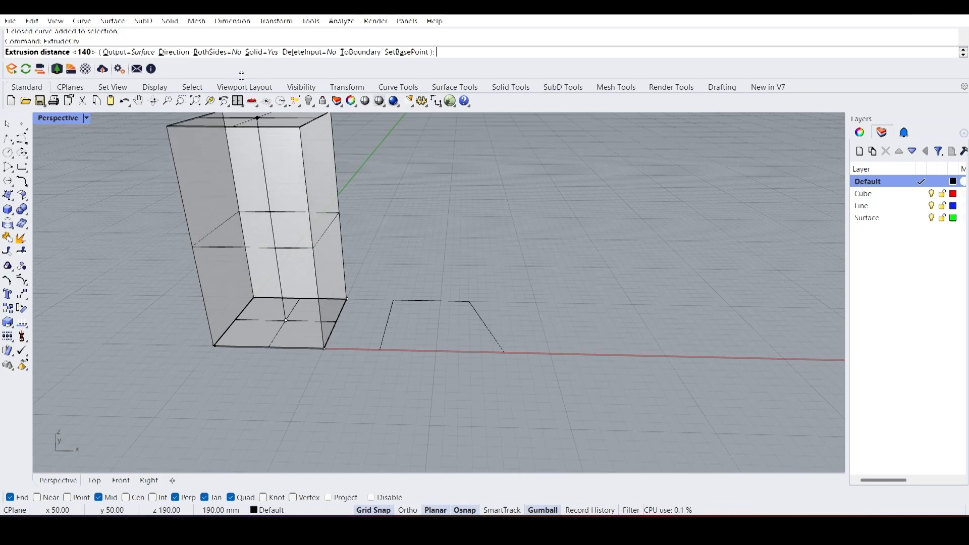
pyautogui.click(215, 54)
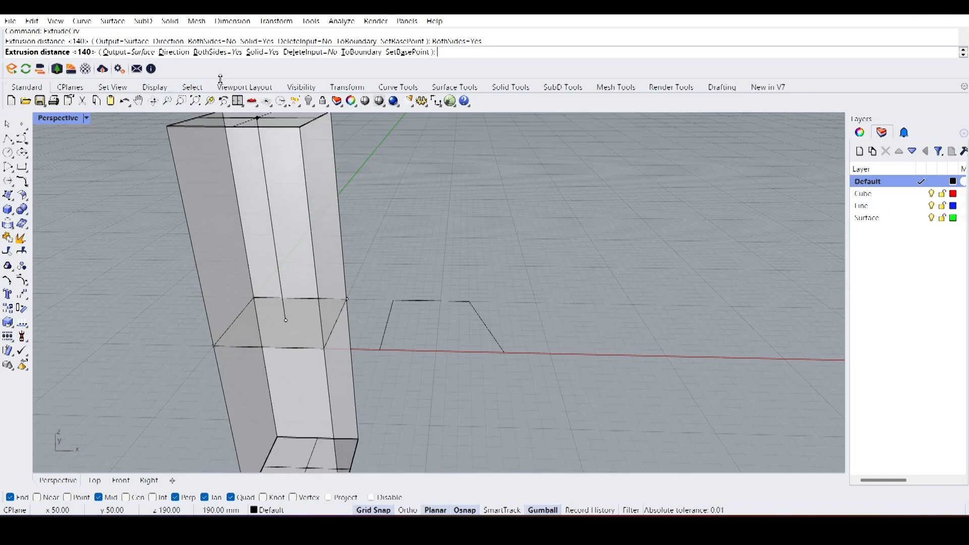
pyautogui.click(217, 52)
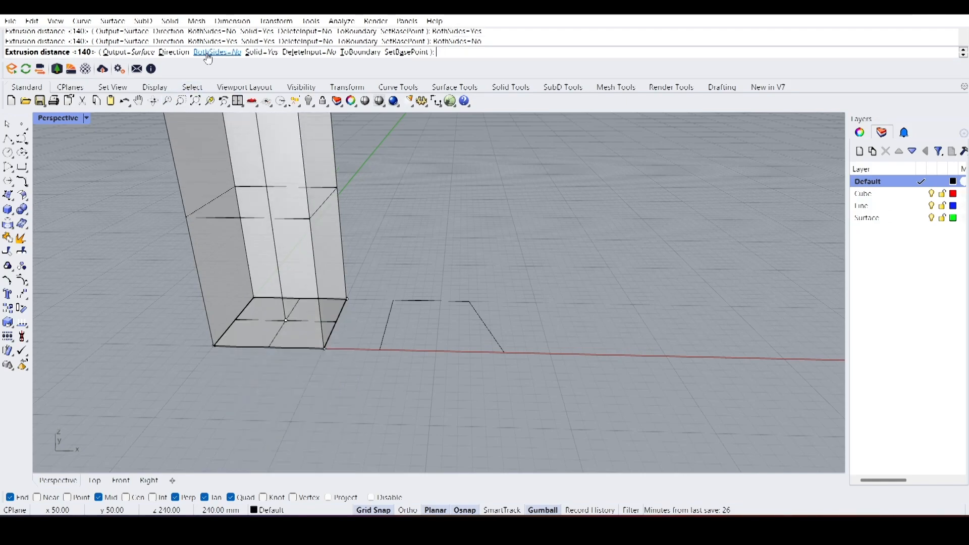
# - Try a slanted extrusion direction for the square, starting from its corner at 0,0 in the Front viewport
pyautogui.click(173, 52)
pyautogui.scroll(-3, 280, 328)
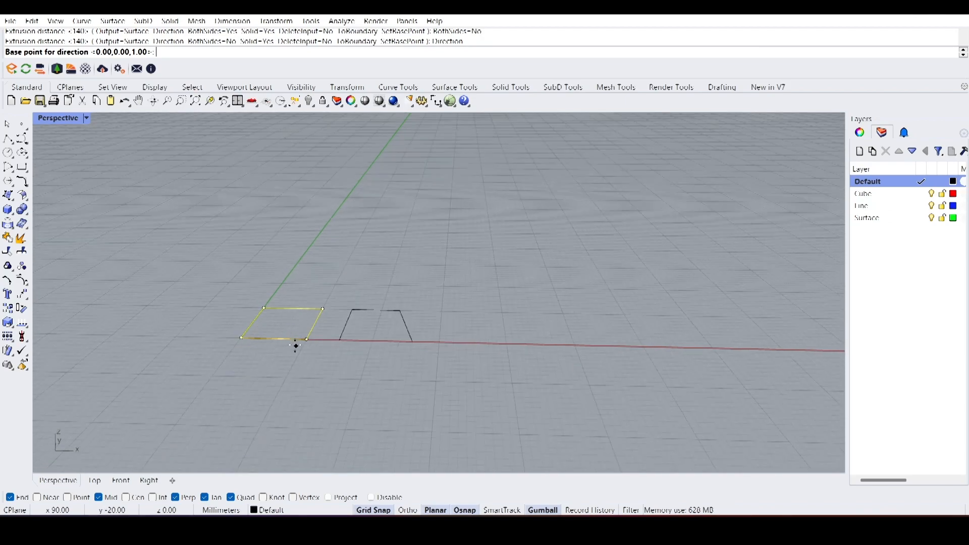
pyautogui.doubleClick(58, 117)
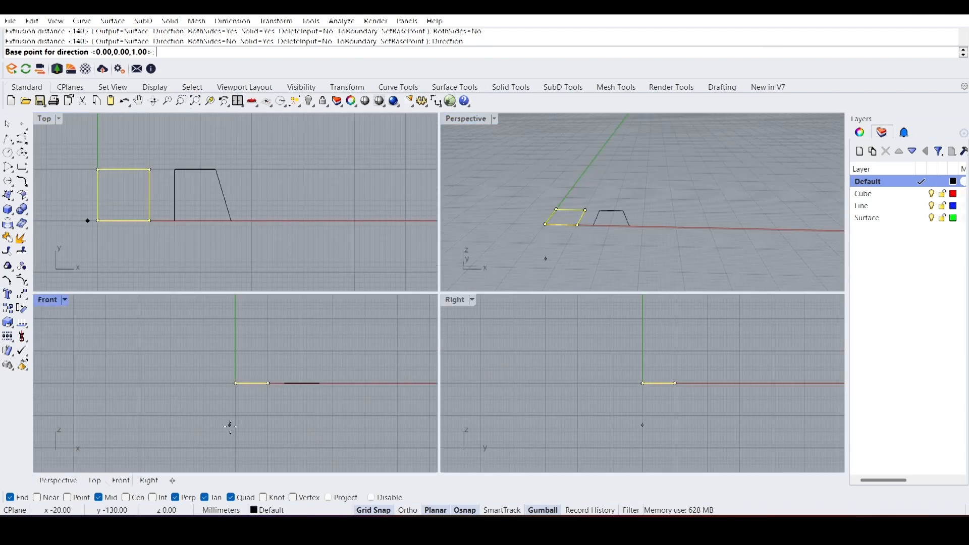
pyautogui.click(233, 383)
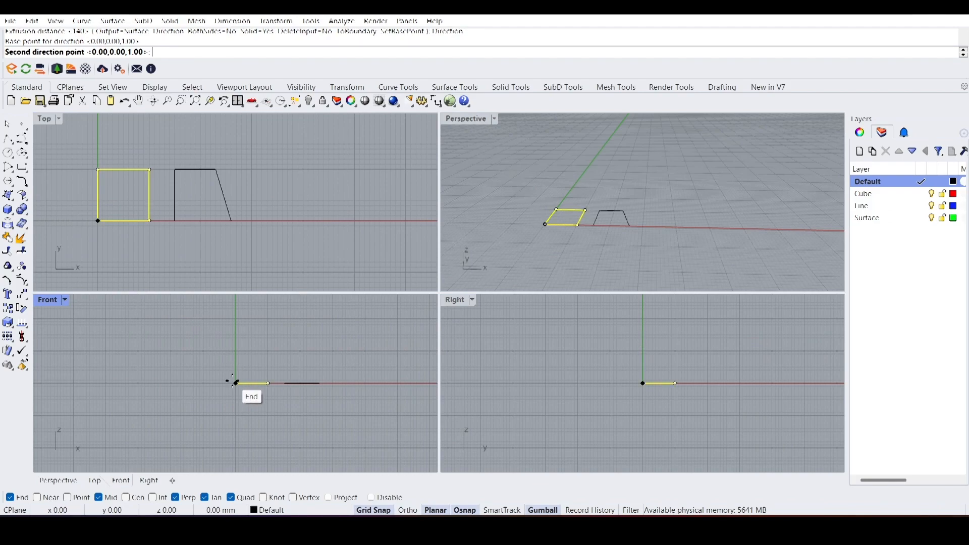
pyautogui.click(203, 317)
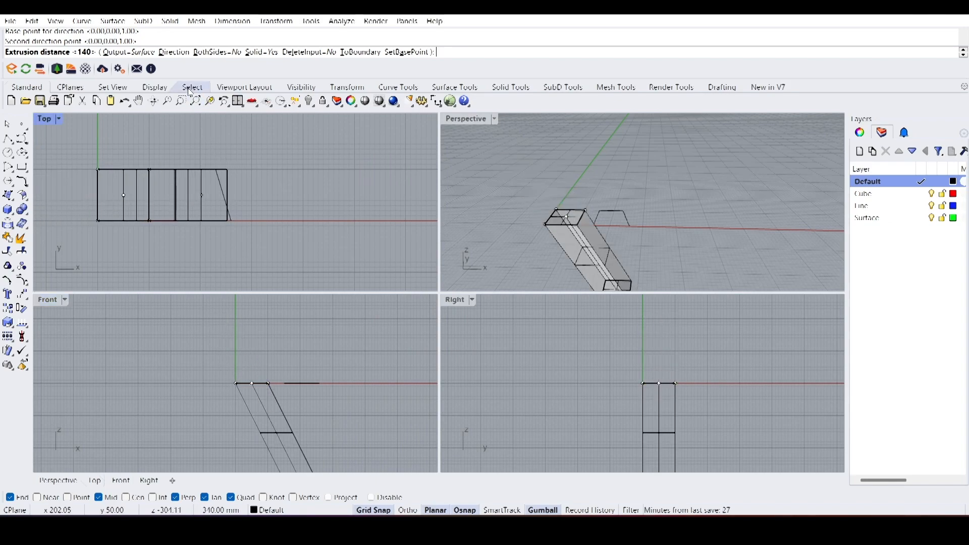
# - Redefine the extrusion direction as vertical from the square's corner at 0,0, and extrude the square about 150 mm upward
pyautogui.click(175, 54)
pyautogui.click(99, 220)
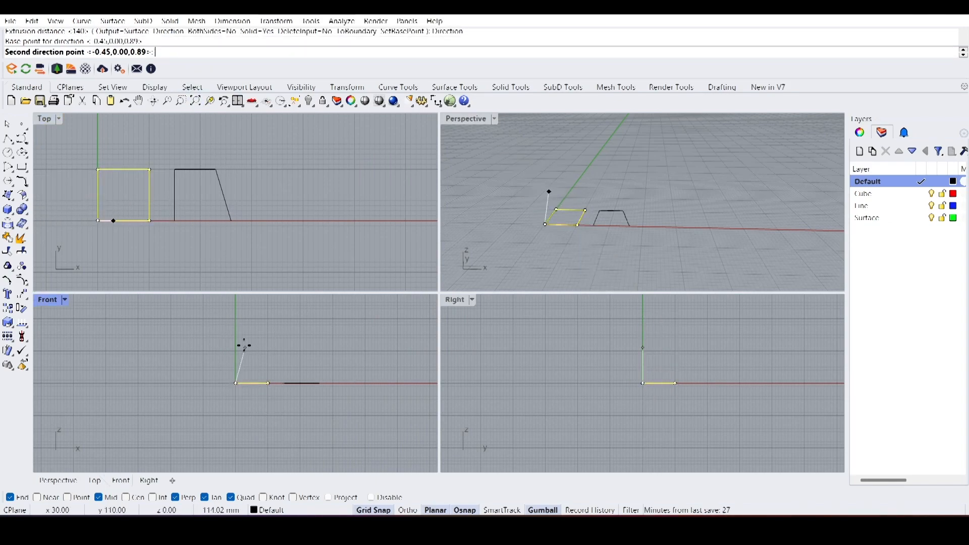
pyautogui.click(236, 338)
pyautogui.click(258, 337)
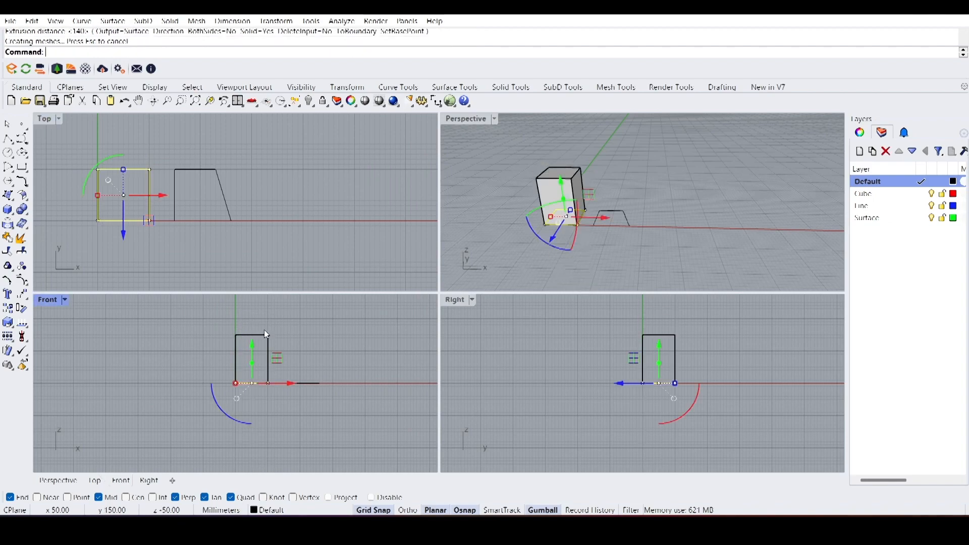
# - Examine the extruded box in a maximized Perspective viewport and select the original square curve at its base
pyautogui.doubleClick(458, 119)
pyautogui.moveTo(433, 195); pyautogui.dragTo(370, 302, button='right')
pyautogui.scroll(7, 315, 319)
pyautogui.scroll(-5, 386, 298)
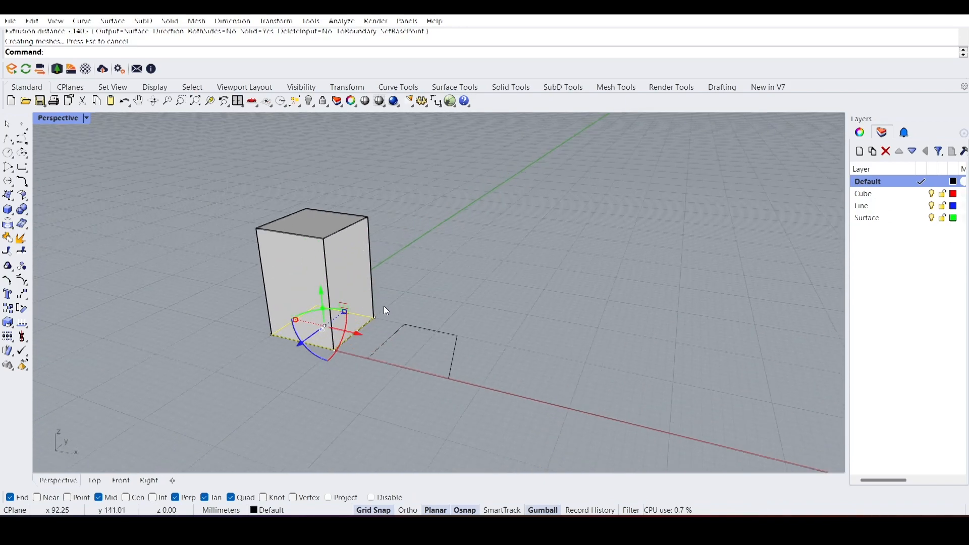
pyautogui.scroll(5, 384, 305)
pyautogui.click(447, 269)
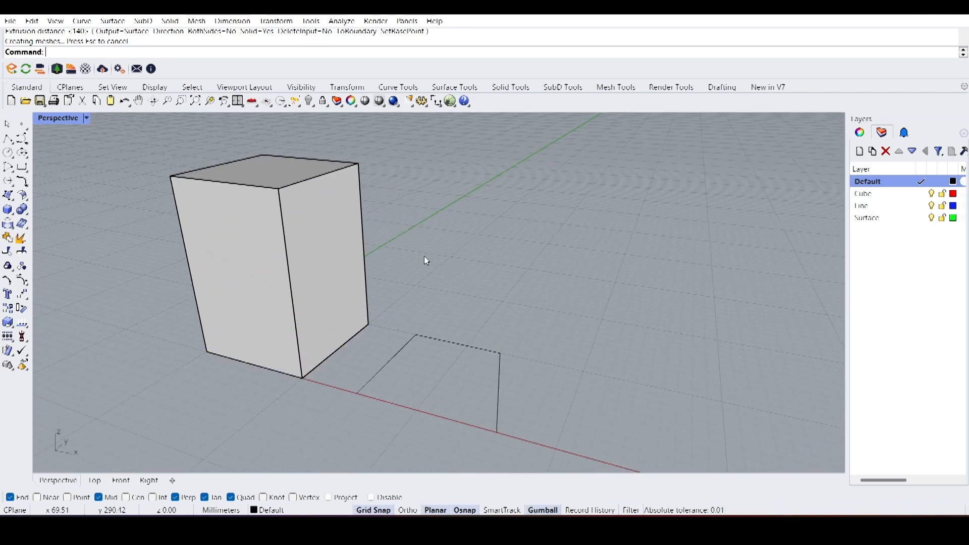
pyautogui.moveTo(377, 290); pyautogui.dragTo(364, 329, button='right')
pyautogui.click(352, 348)
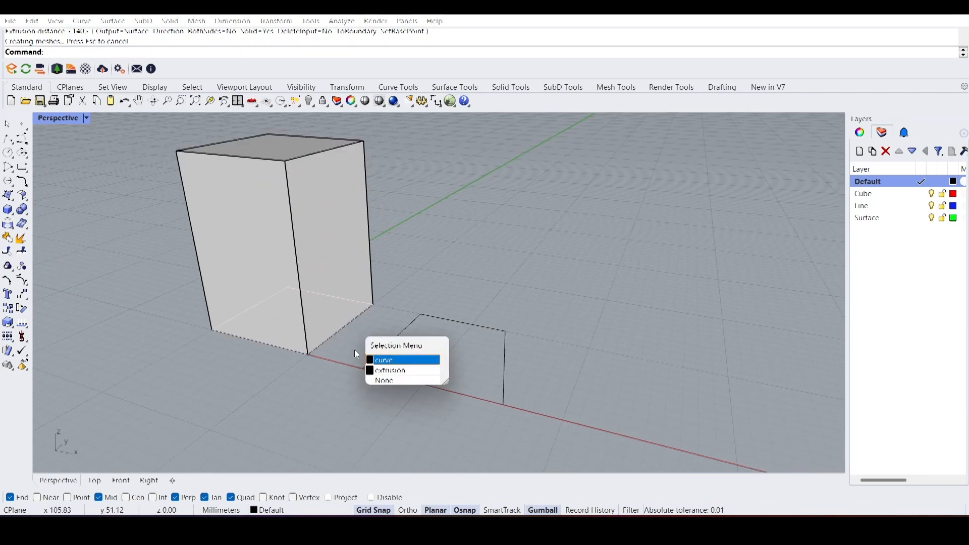
pyautogui.click(386, 359)
pyautogui.moveTo(311, 373); pyautogui.dragTo(411, 361, button='right')
pyautogui.scroll(-3, 331, 373)
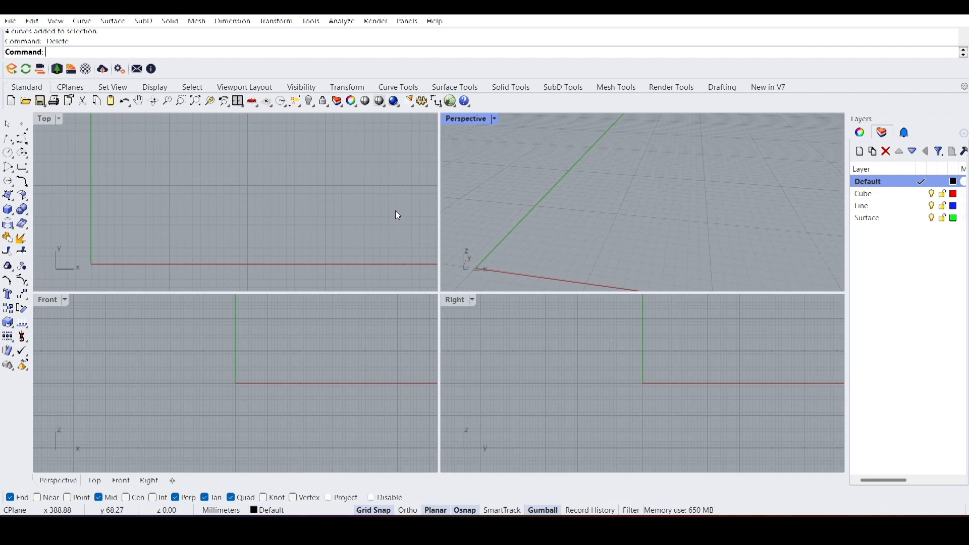
# - Draw a 100 by 110 mm rectangle from 50,50 to 150,160 and select it in a maximized Top viewport
pyautogui.click(22, 167)
pyautogui.click(131, 225)
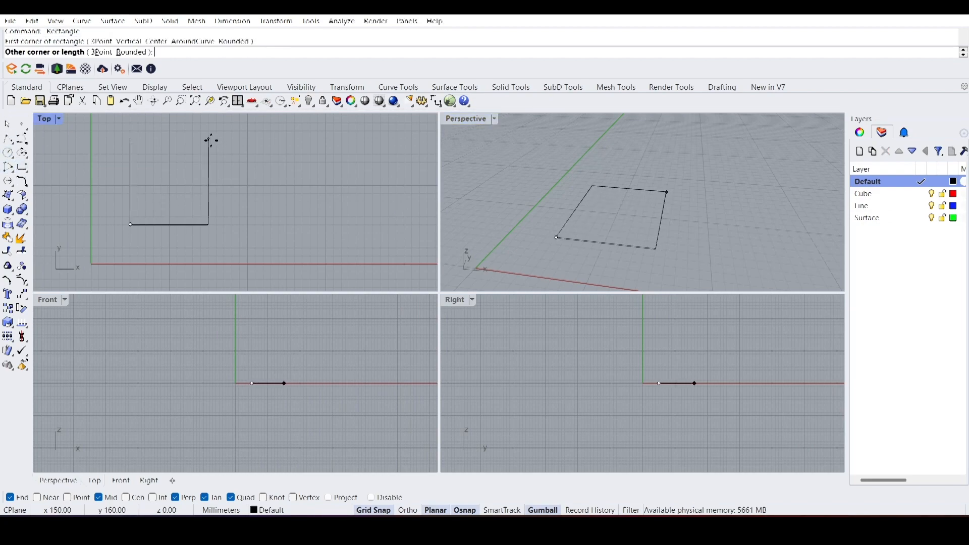
pyautogui.click(208, 139)
pyautogui.doubleClick(42, 119)
pyautogui.moveTo(391, 345); pyautogui.dragTo(108, 178)
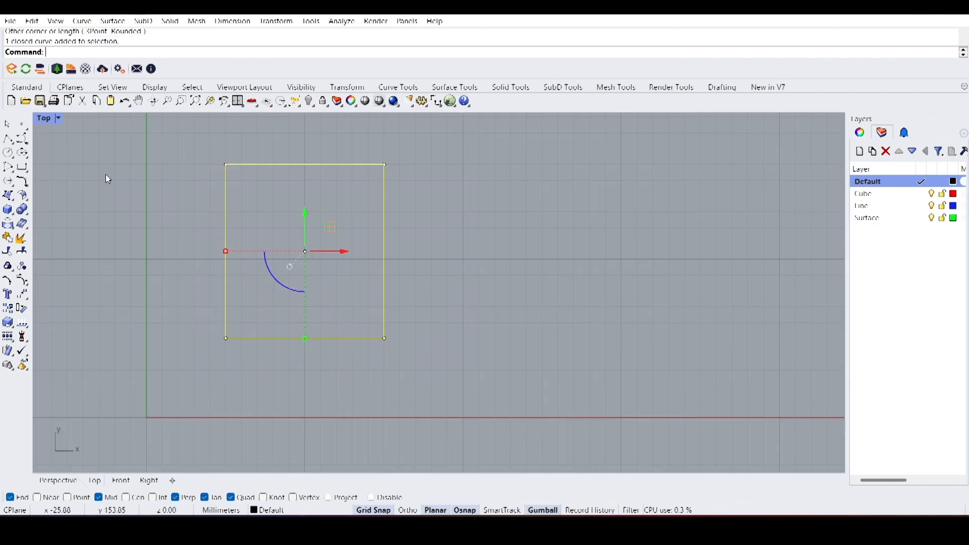
pyautogui.click(433, 364)
pyautogui.click(352, 338)
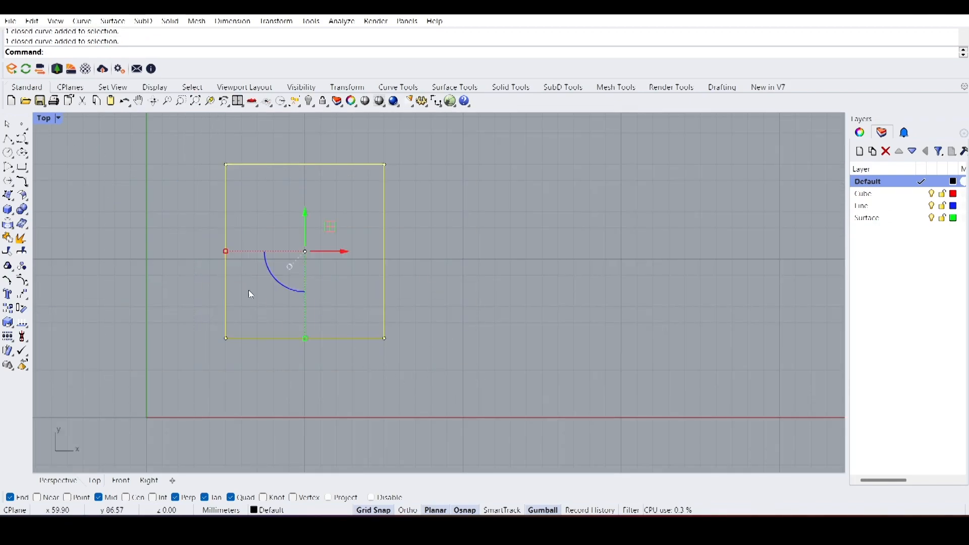
pyautogui.click(439, 378)
pyautogui.moveTo(408, 359); pyautogui.dragTo(160, 156)
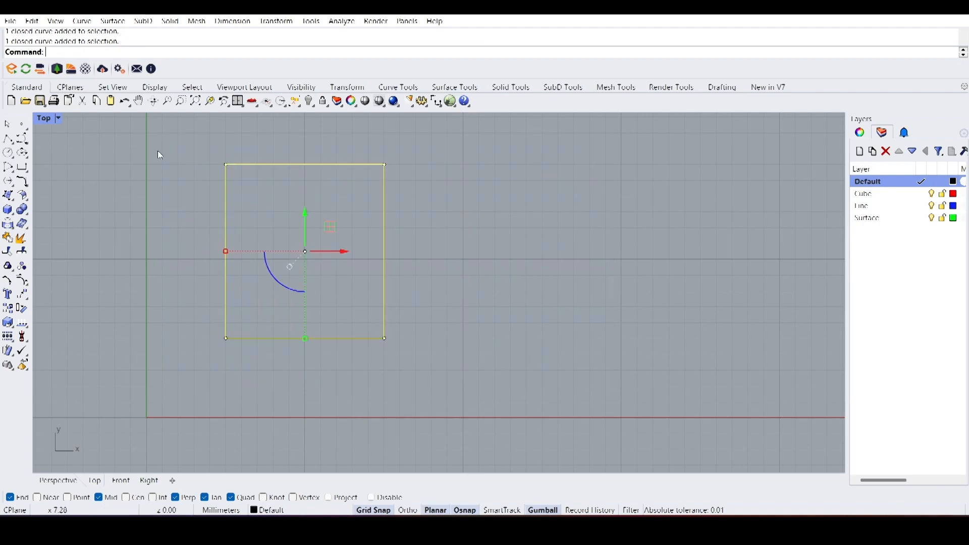
# - Explode the rectangle into separate lines and raise the left endpoint of its upper edge 20 mm
pyautogui.click(21, 238)
pyautogui.click(339, 165)
pyautogui.click(202, 147)
pyautogui.moveTo(226, 165); pyautogui.dragTo(226, 122)
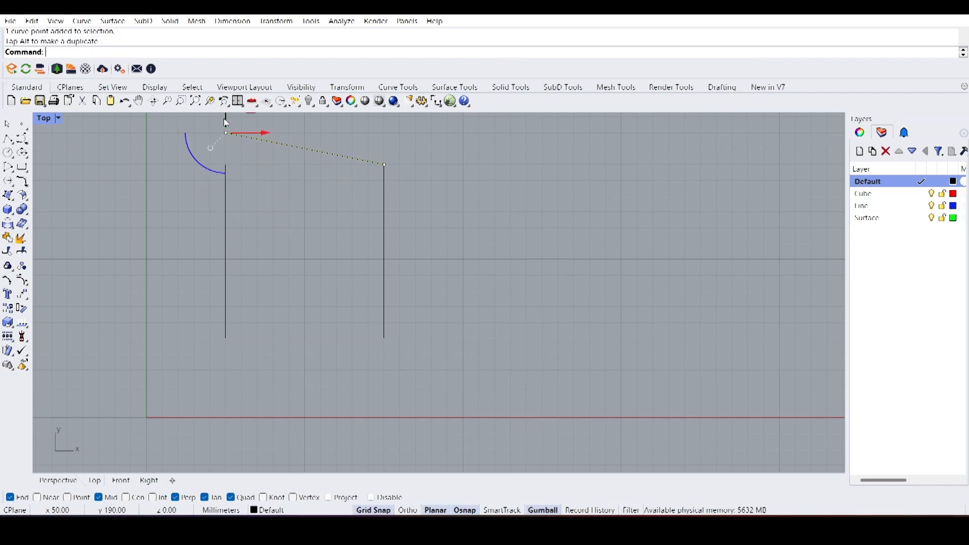
pyautogui.click(283, 228)
pyautogui.scroll(-4, 261, 244)
pyautogui.click(293, 181)
pyautogui.click(262, 212)
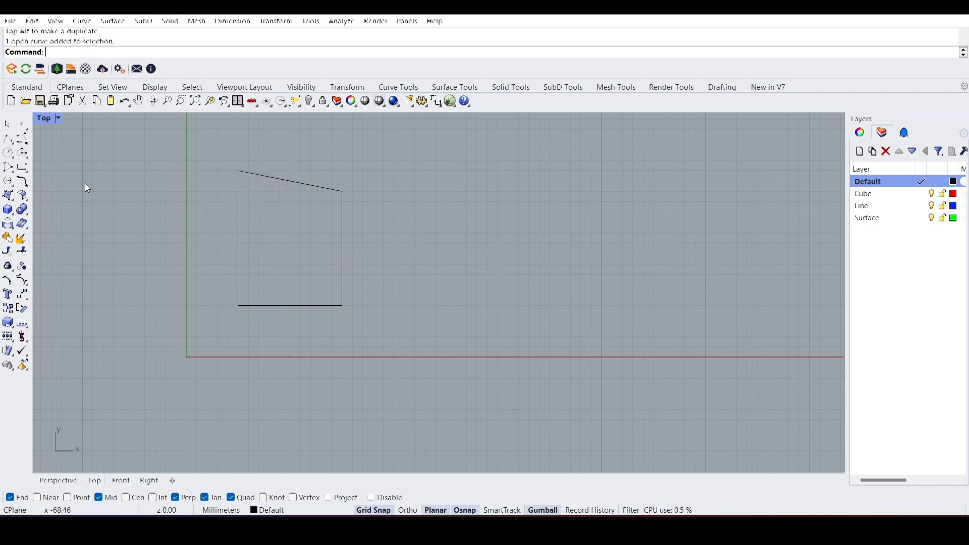
# - Bridge the gap with a polyline from 50,160 through -10,180 to 50,180, and select all five curves
pyautogui.click(7, 140)
pyautogui.click(239, 191)
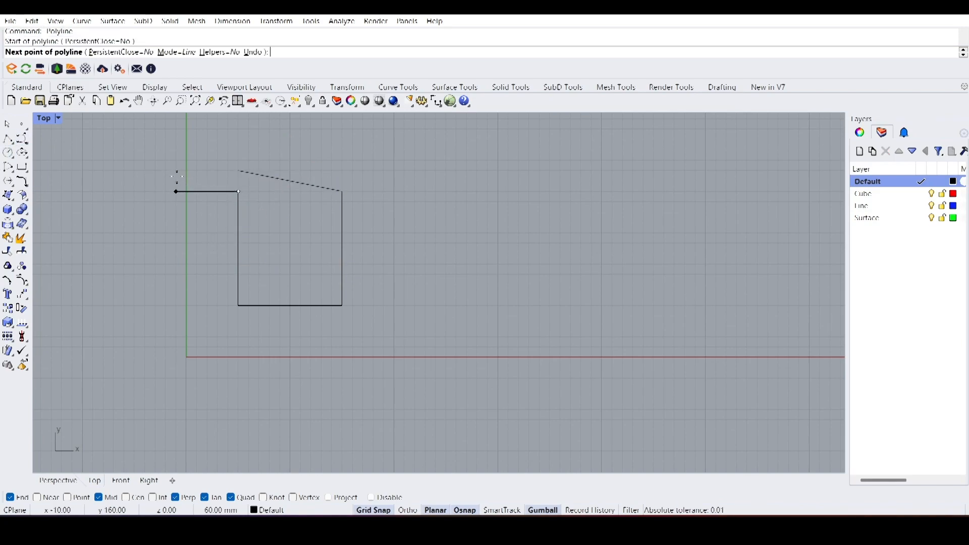
pyautogui.click(176, 171)
pyautogui.click(238, 171)
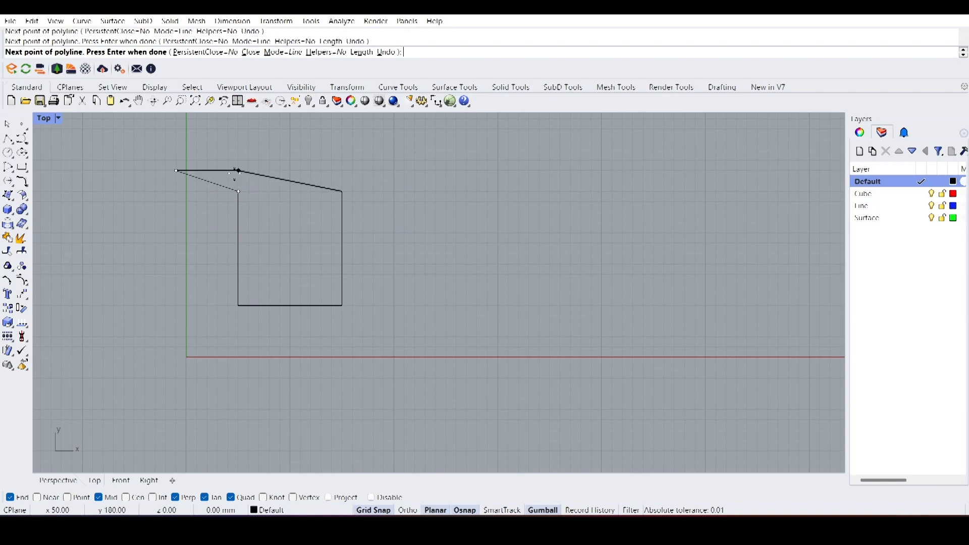
pyautogui.press('Return')
pyautogui.moveTo(392, 328); pyautogui.dragTo(142, 153)
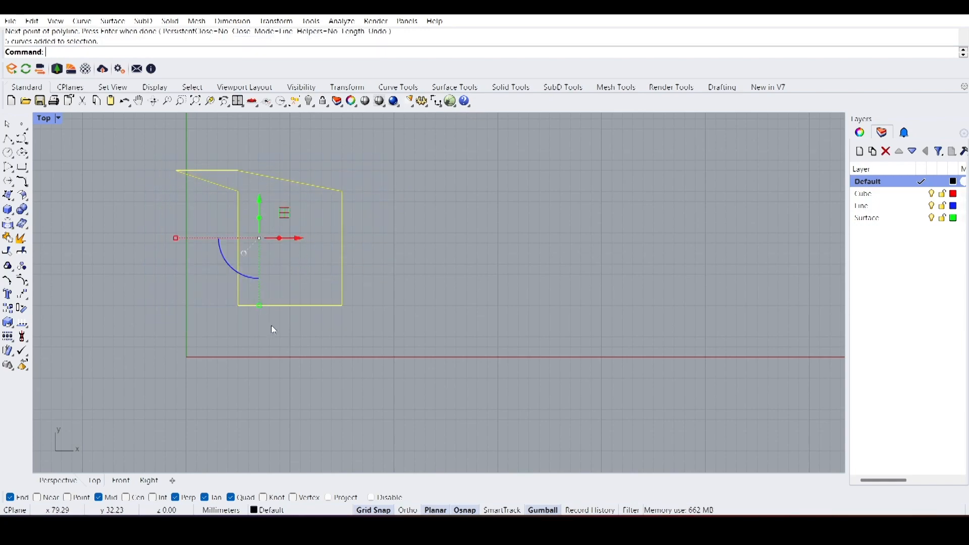
# - Join the five selected curves into one closed curve and reselect the result
pyautogui.scroll(2, 339, 231)
pyautogui.scroll(2, 325, 273)
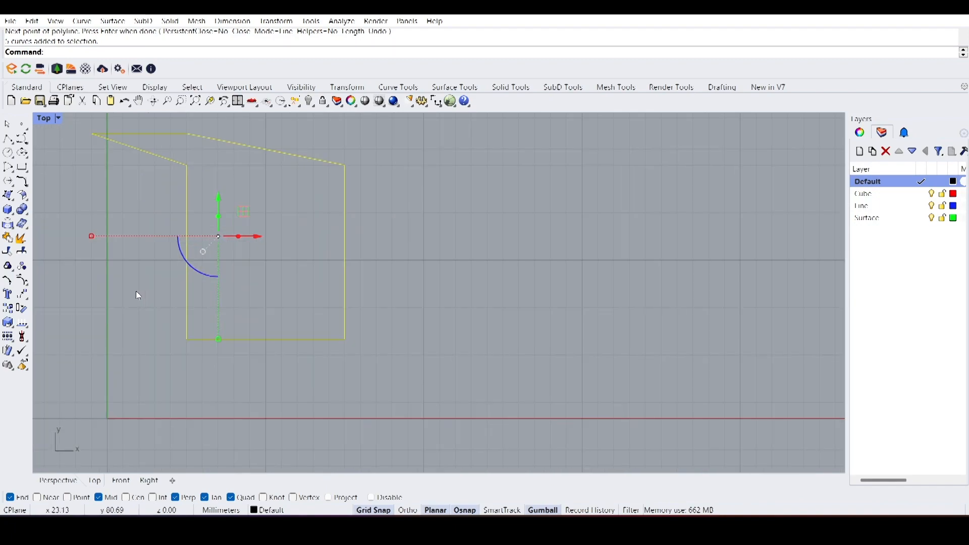
pyautogui.click(8, 238)
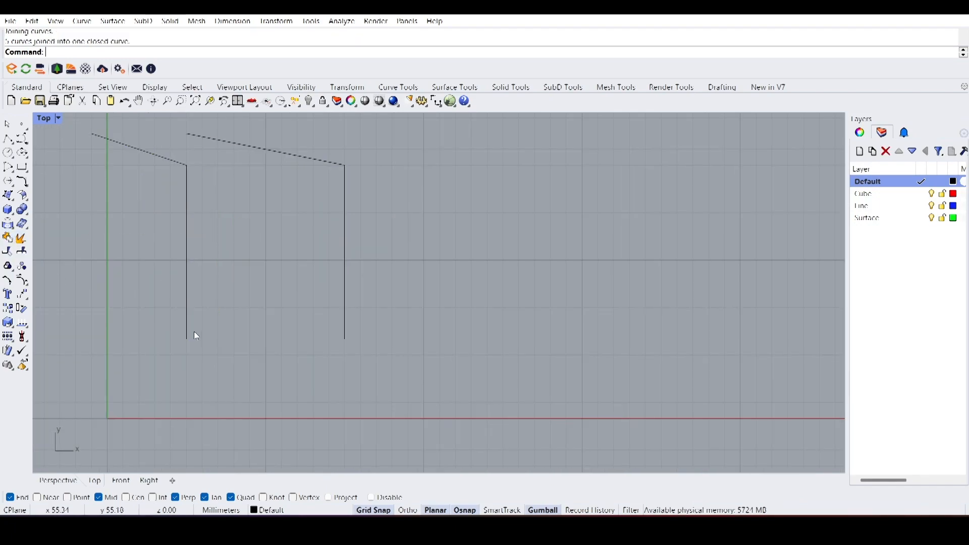
pyautogui.scroll(-2, 243, 337)
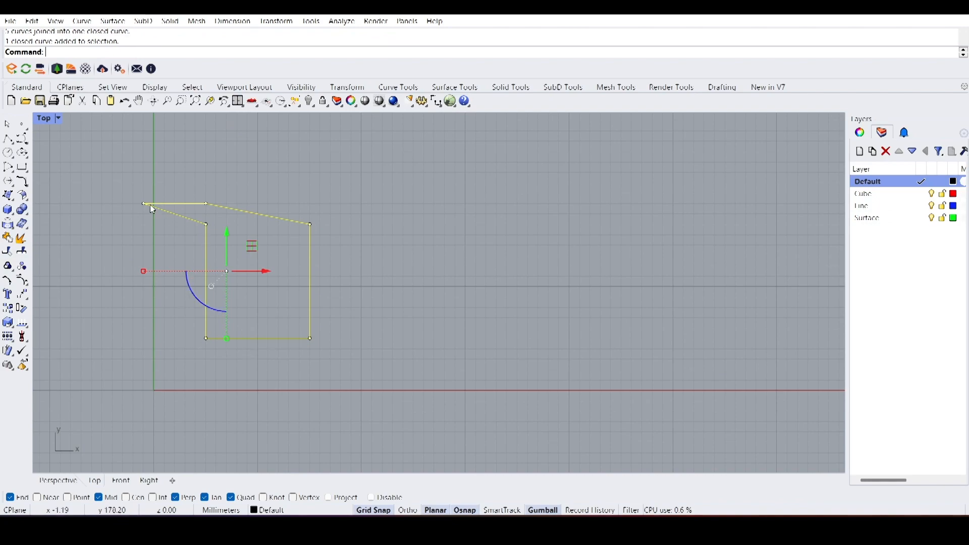
pyautogui.moveTo(230, 302); pyautogui.dragTo(298, 317, button='right')
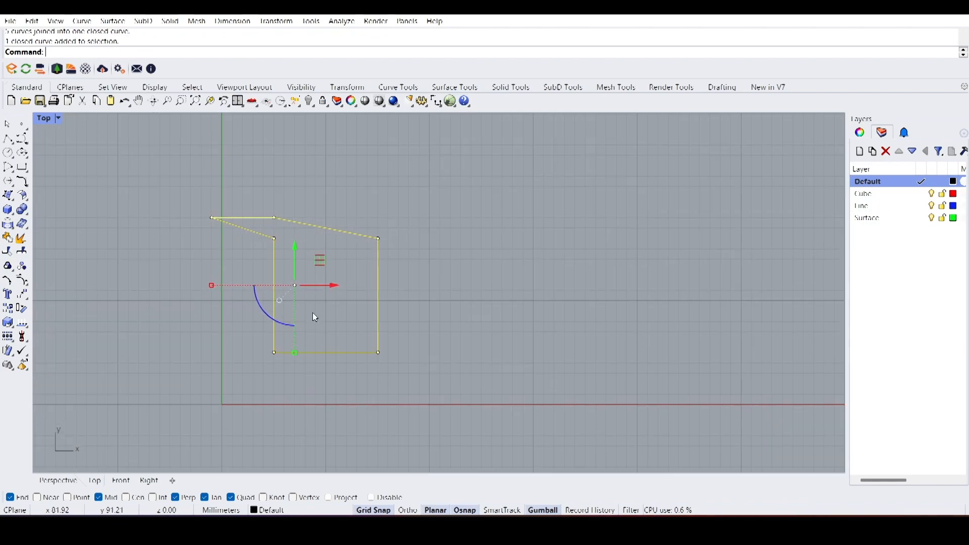
# - Extrude the joined closed curve upward with the Gumball in a maximized Perspective viewport
pyautogui.doubleClick(45, 119)
pyautogui.doubleClick(461, 119)
pyautogui.moveTo(418, 229); pyautogui.dragTo(368, 260, button='right')
pyautogui.moveTo(353, 281); pyautogui.dragTo(353, 191)
pyautogui.click(519, 242)
pyautogui.moveTo(387, 275); pyautogui.dragTo(364, 280, button='right')
pyautogui.hotkey('ctrl', 'z')
pyautogui.click(365, 280)
pyautogui.moveTo(402, 341); pyautogui.dragTo(354, 360, button='right')
pyautogui.moveTo(352, 314); pyautogui.dragTo(347, 225)
pyautogui.click(513, 341)
pyautogui.moveTo(392, 287); pyautogui.dragTo(324, 273, button='right')
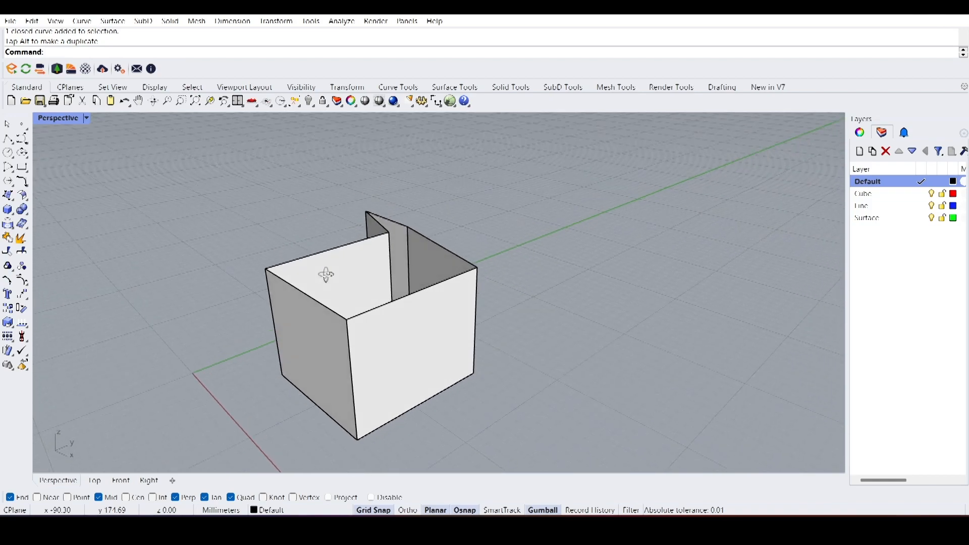
# - Close both open ends of the extrusion with Cap and inspect the solid
pyautogui.click(438, 340)
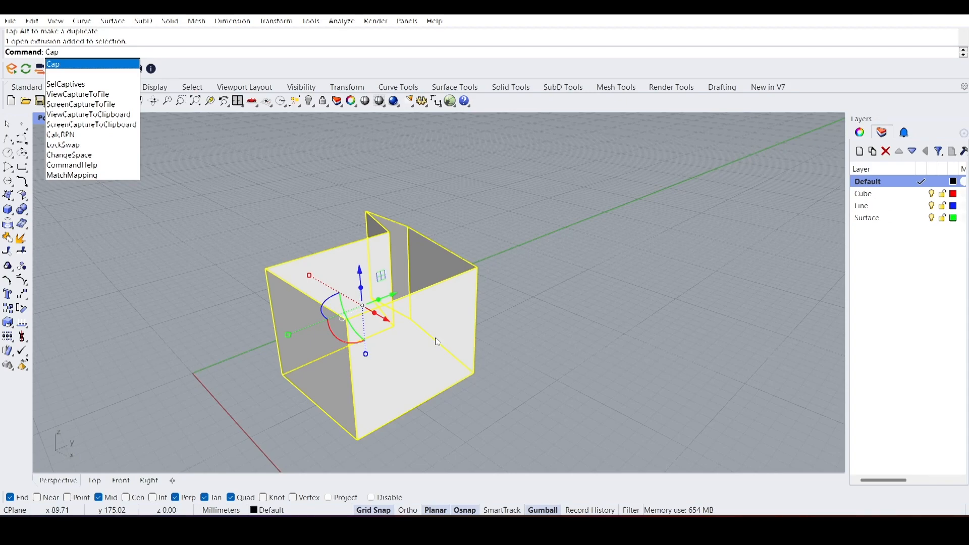
pyautogui.press('Return')
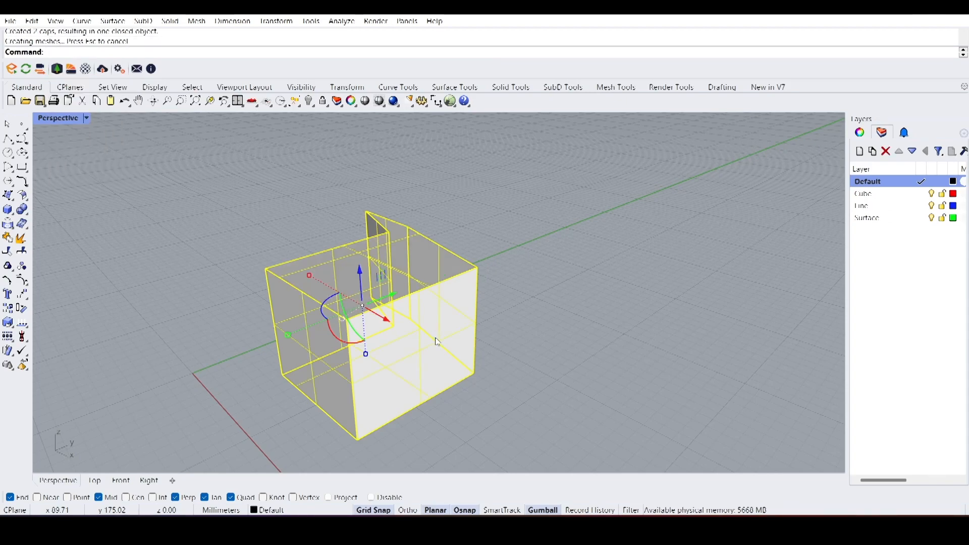
pyautogui.click(516, 332)
pyautogui.moveTo(396, 307); pyautogui.dragTo(386, 295, button='right')
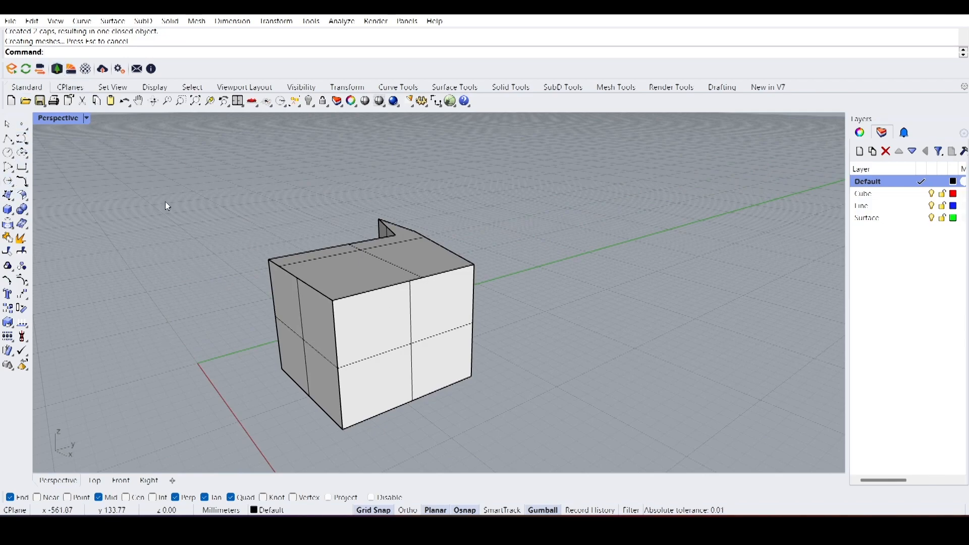
# - Undo the cap and the extrusion to get back to the flat closed curve
pyautogui.click(367, 297)
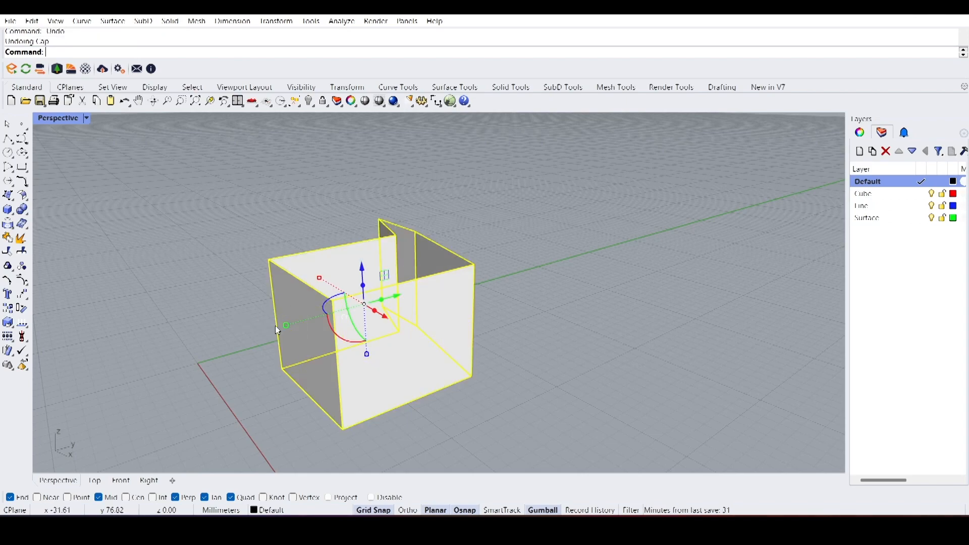
pyautogui.hotkey('ctrl', 'z')
pyautogui.moveTo(570, 370); pyautogui.dragTo(367, 296, button='right')
# - Raise the four control points at the curve's far end vertically so the curve is no longer planar
pyautogui.click(413, 383)
pyautogui.moveTo(367, 295); pyautogui.dragTo(444, 383)
pyautogui.moveTo(392, 330); pyautogui.dragTo(394, 314)
pyautogui.click(425, 379)
# - Extrude the non-planar closed curve upward and try to cap the extrusion
pyautogui.click(343, 369)
pyautogui.moveTo(345, 370); pyautogui.dragTo(365, 416, button='right')
pyautogui.moveTo(341, 338); pyautogui.dragTo(337, 259)
pyautogui.click(394, 391)
pyautogui.click(351, 330)
pyautogui.write('cap')
pyautogui.press('Return')
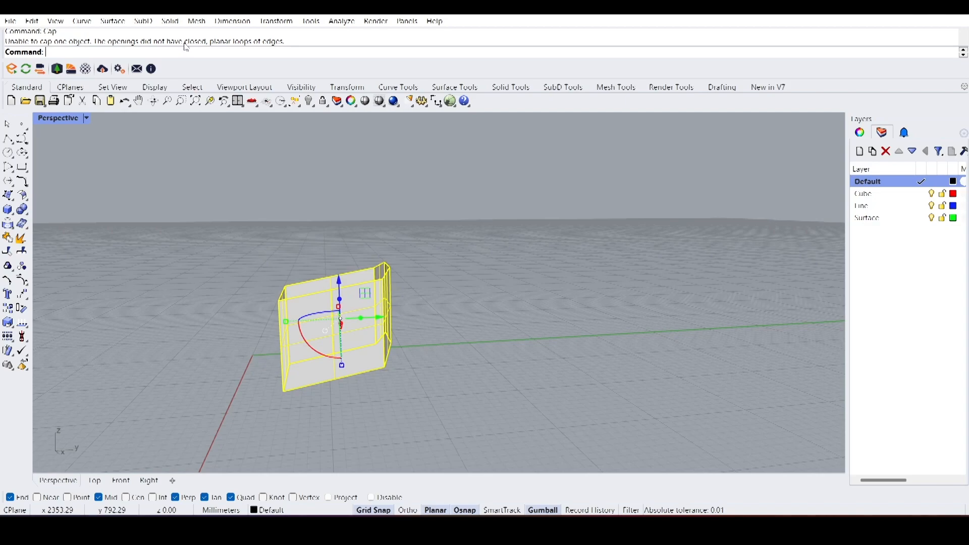
# - Undo the extrusion of the non-planar curve and check the curve's raised control points
pyautogui.click(403, 341)
pyautogui.moveTo(402, 341); pyautogui.dragTo(373, 349, button='right')
pyautogui.hotkey('ctrl', 'z')
pyautogui.click(370, 304)
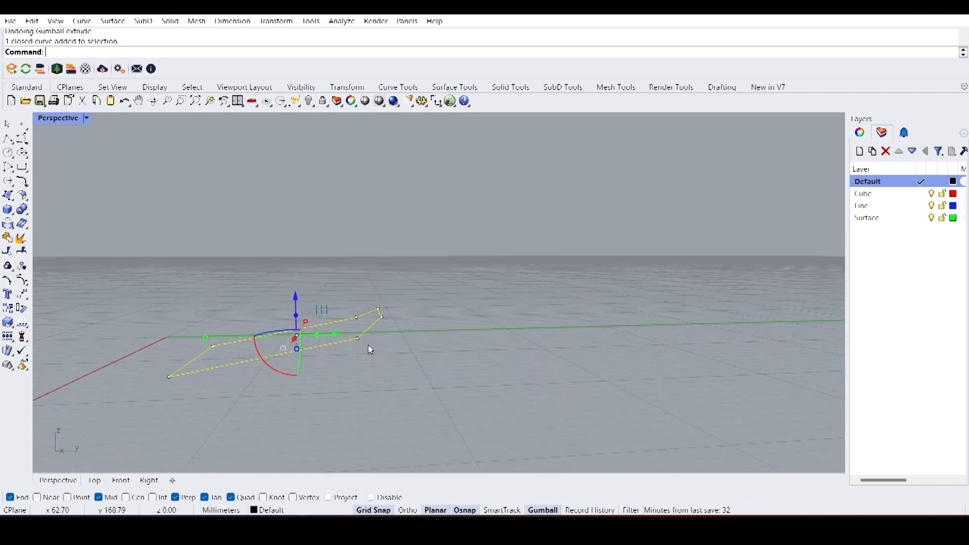
pyautogui.moveTo(339, 277); pyautogui.dragTo(384, 344)
pyautogui.click(360, 407)
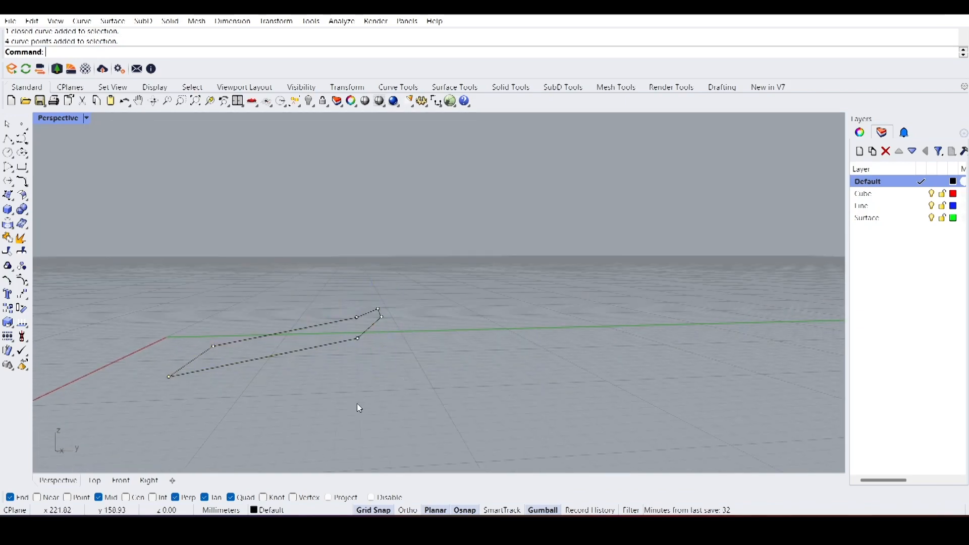
# - Flatten the closed curve with SetPt, using only Set Z aligned to World at its base corner 150,50, and delete the curve
pyautogui.click(359, 340)
pyautogui.moveTo(375, 343); pyautogui.dragTo(365, 398, button='right')
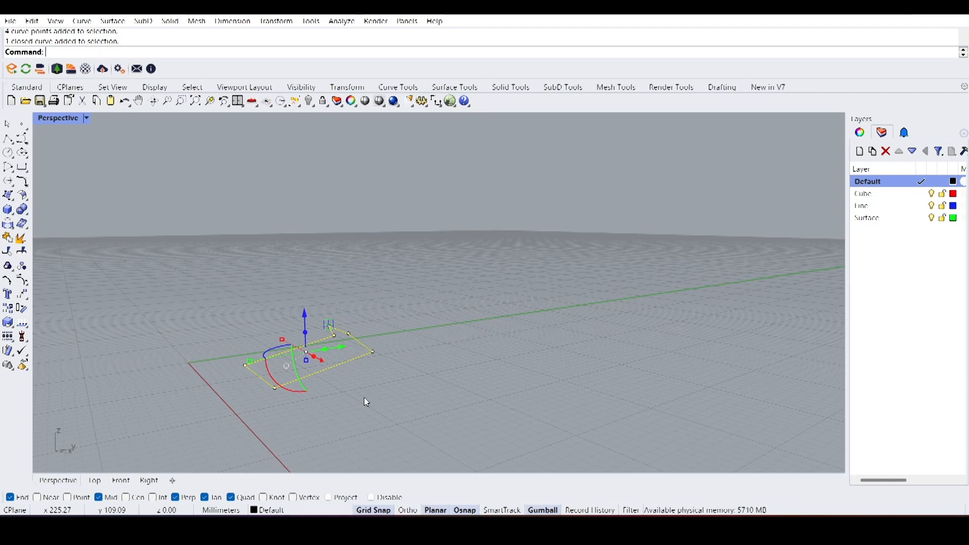
pyautogui.write('etPt')
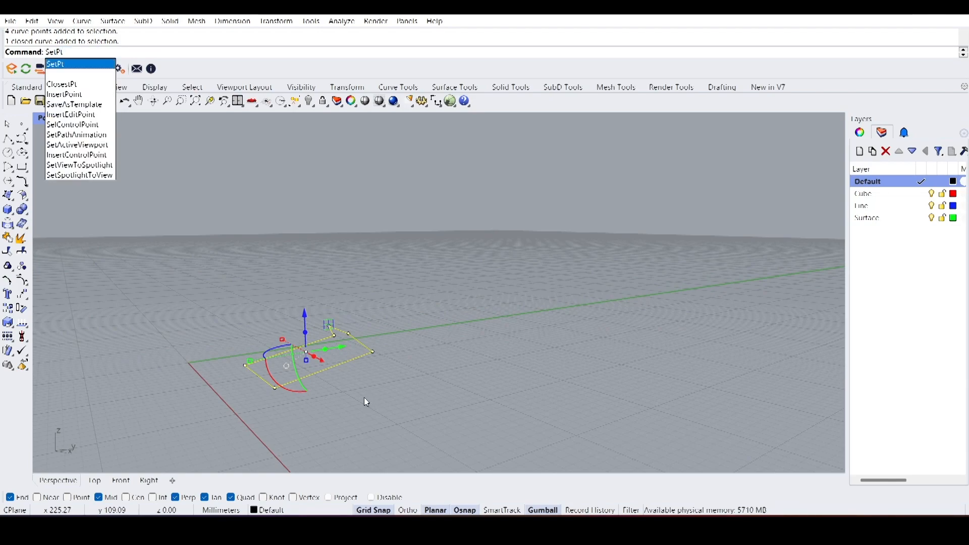
pyautogui.press('Return')
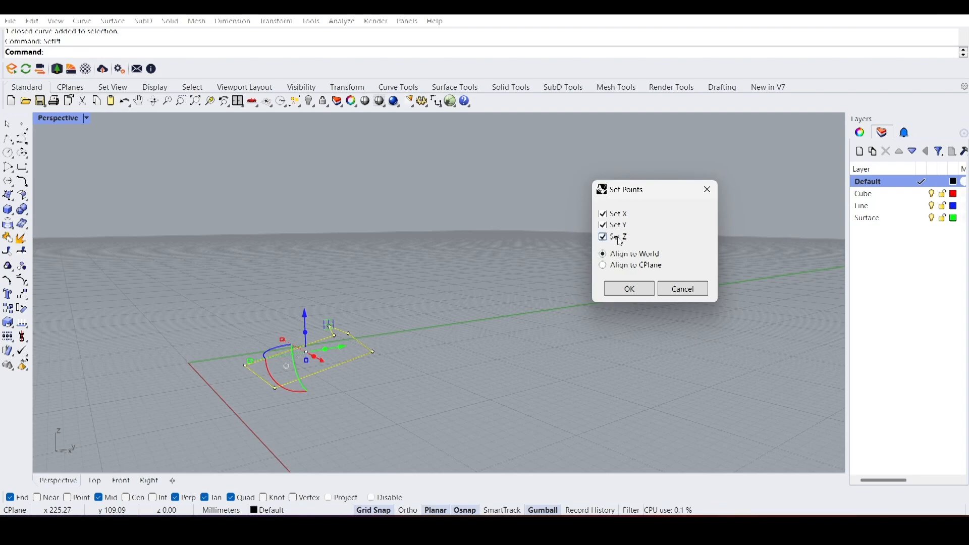
pyautogui.click(603, 214)
pyautogui.click(629, 289)
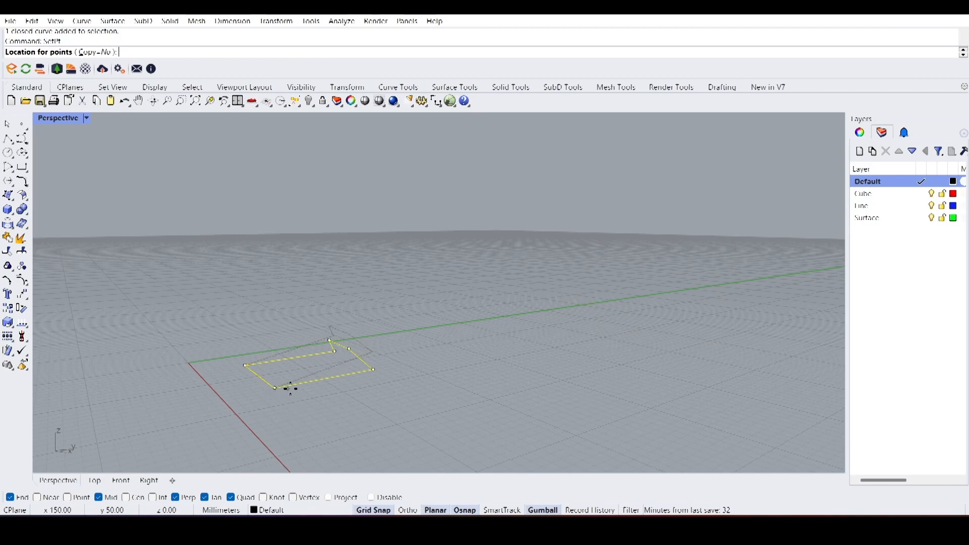
pyautogui.moveTo(275, 389)
pyautogui.mouseDown(button='right')
pyautogui.moveTo(270, 372)
pyautogui.moveTo(271, 381)
pyautogui.mouseUp(button='right')
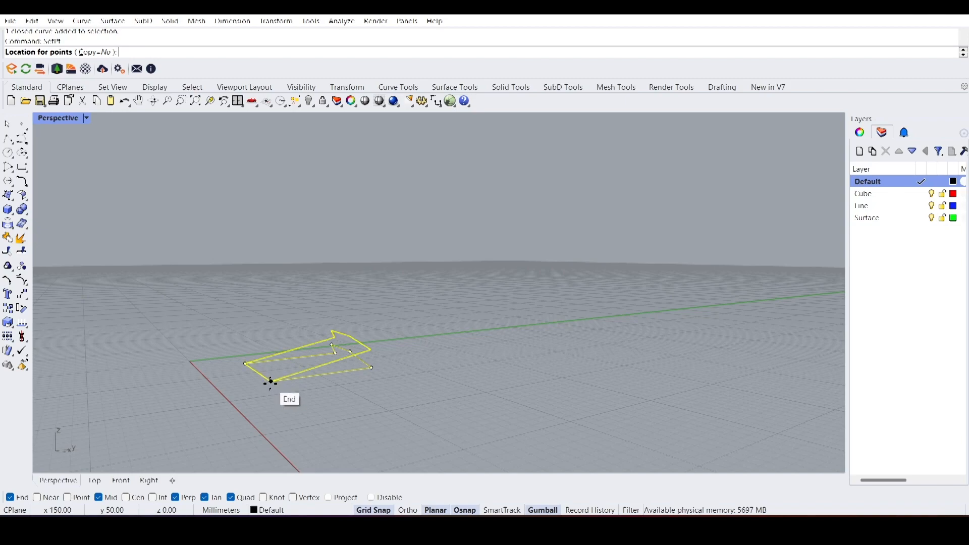
pyautogui.click(271, 382)
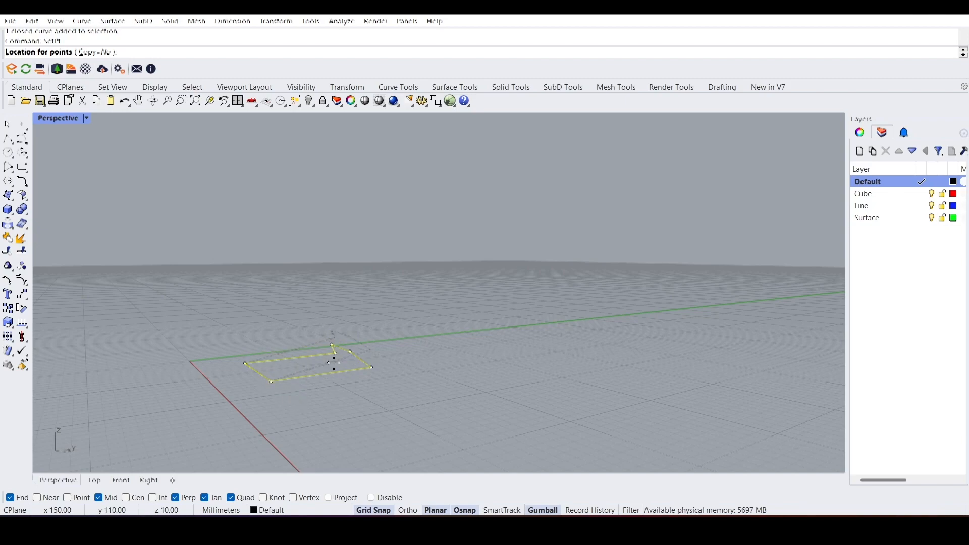
pyautogui.moveTo(371, 355); pyautogui.dragTo(358, 341, button='right')
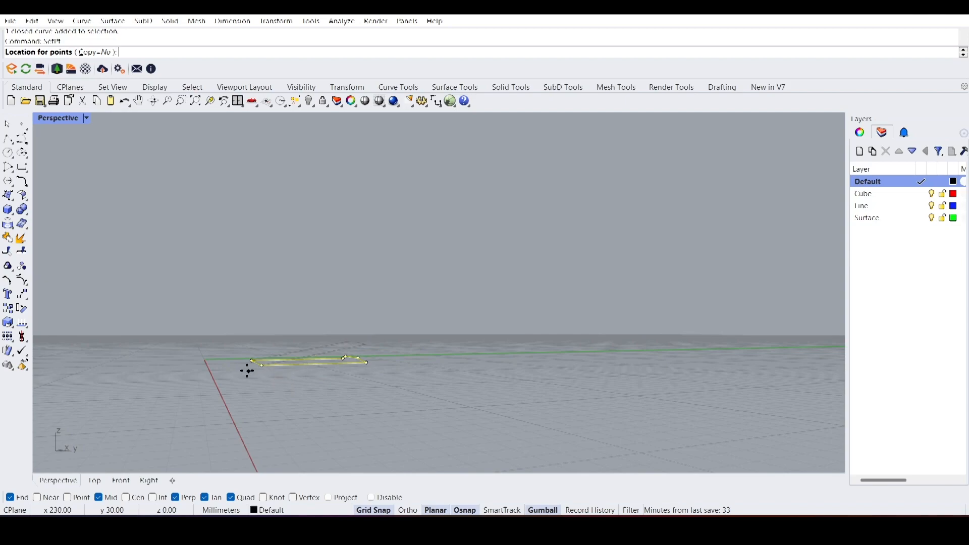
pyautogui.click(262, 365)
pyautogui.moveTo(264, 376); pyautogui.dragTo(355, 290, button='right')
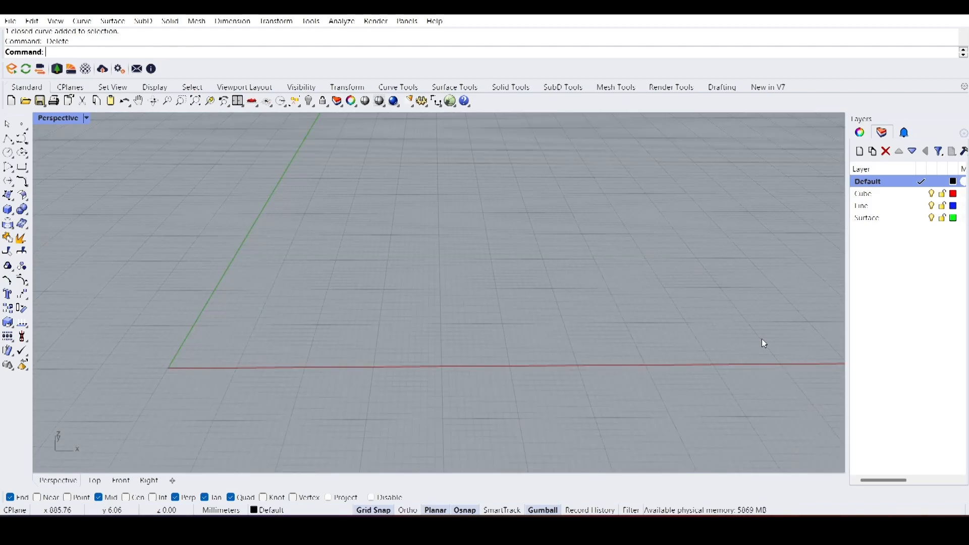
# - Draw a circle touching both axes near the origin in the Perspective viewport
pyautogui.moveTo(263, 268); pyautogui.dragTo(395, 323, button='right')
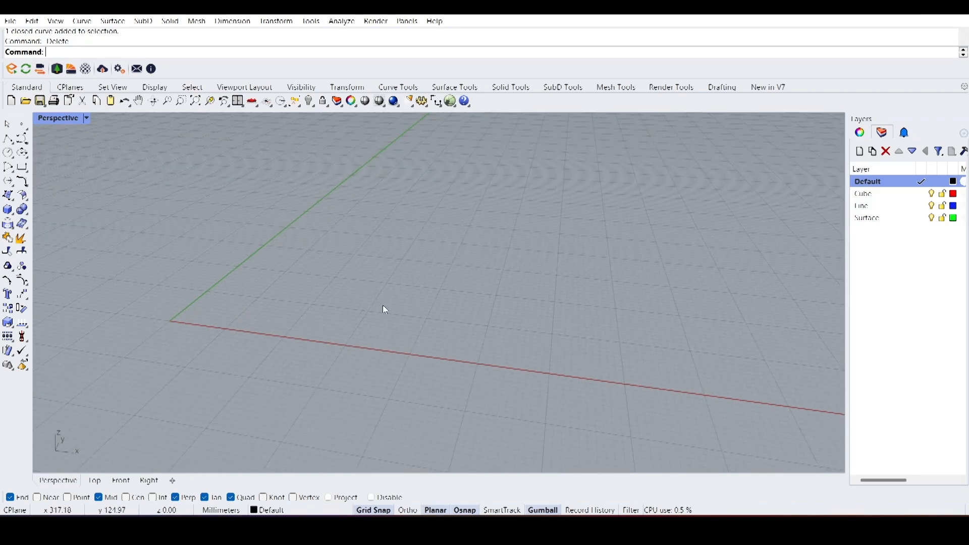
pyautogui.moveTo(385, 309); pyautogui.dragTo(317, 369, button='right')
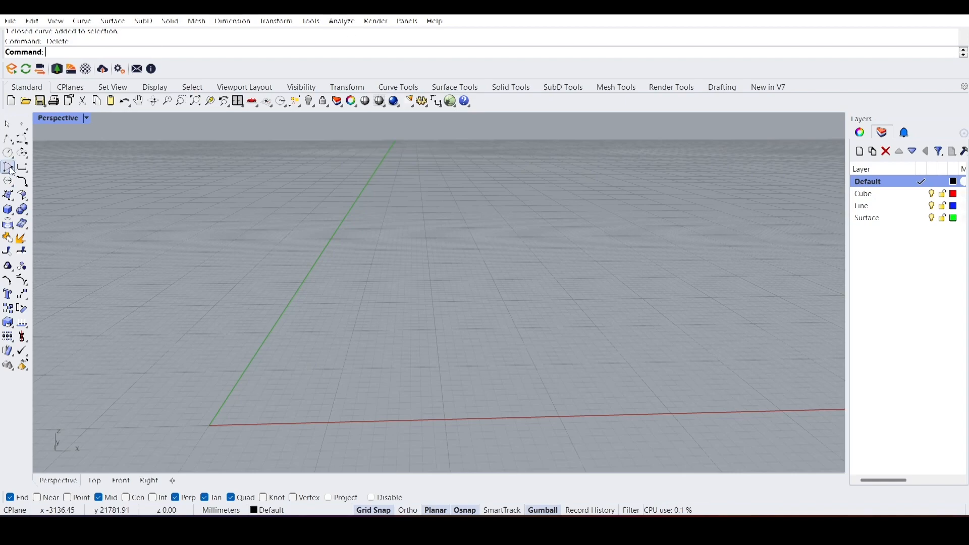
pyautogui.click(8, 153)
pyautogui.moveTo(360, 289); pyautogui.dragTo(363, 378, button='right')
pyautogui.click(355, 377)
pyautogui.click(437, 374)
pyautogui.scroll(4, 325, 311)
pyautogui.scroll(-2, 352, 292)
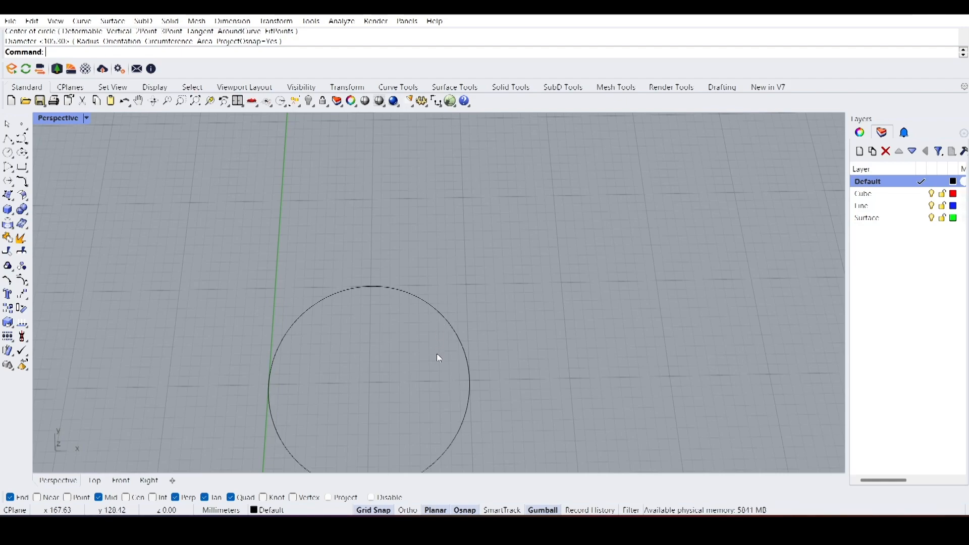
pyautogui.scroll(-3, 363, 382)
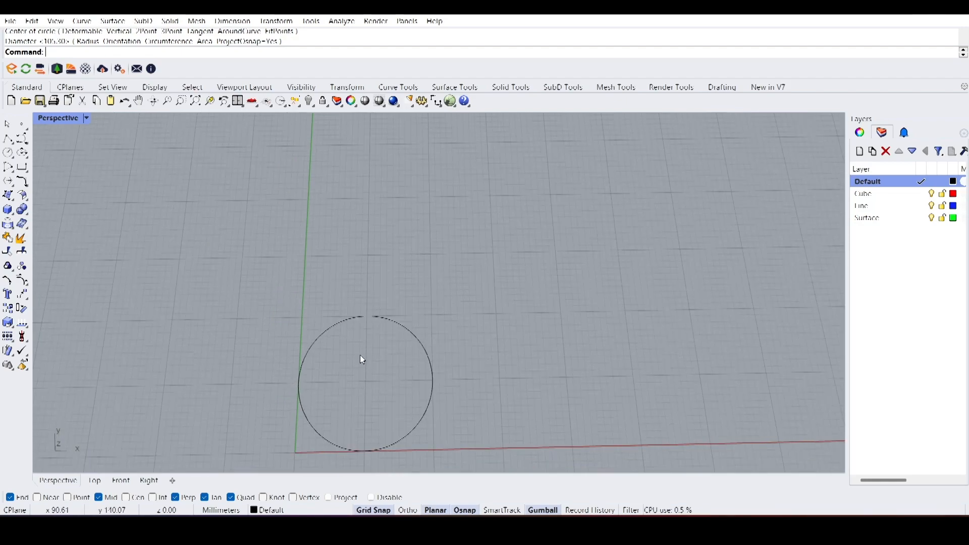
# - Select the circle and delete it
pyautogui.moveTo(287, 305); pyautogui.dragTo(259, 289)
pyautogui.moveTo(457, 389); pyautogui.dragTo(465, 361, button='right')
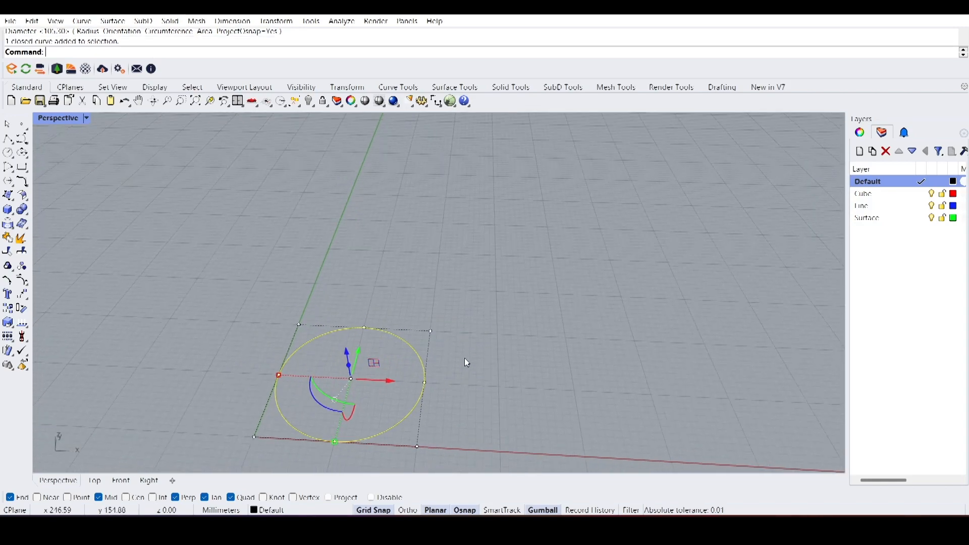
pyautogui.press('Delete')
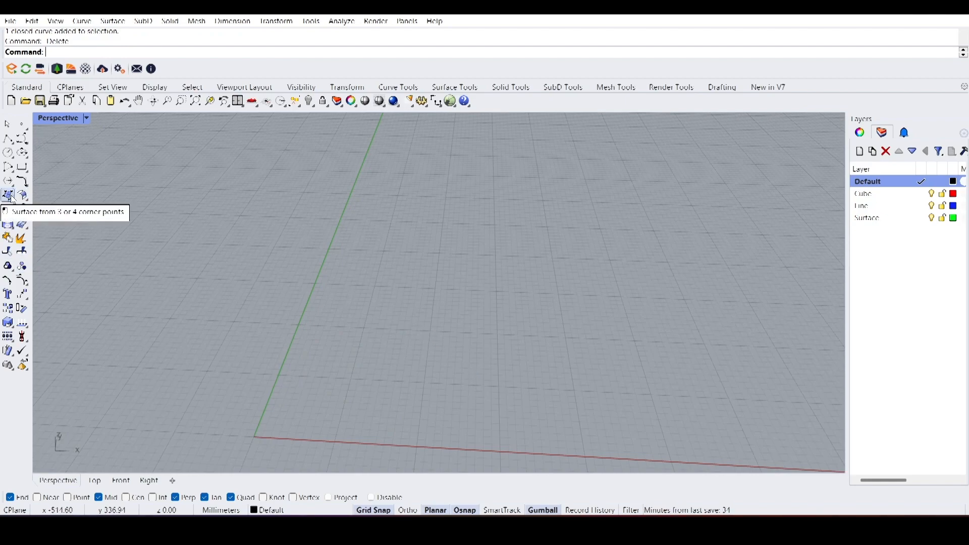
# - Draw a wavy open control-point curve of degree 3 starting at the origin in the Front viewport
pyautogui.click(21, 138)
pyautogui.moveTo(238, 296); pyautogui.dragTo(231, 290, button='right')
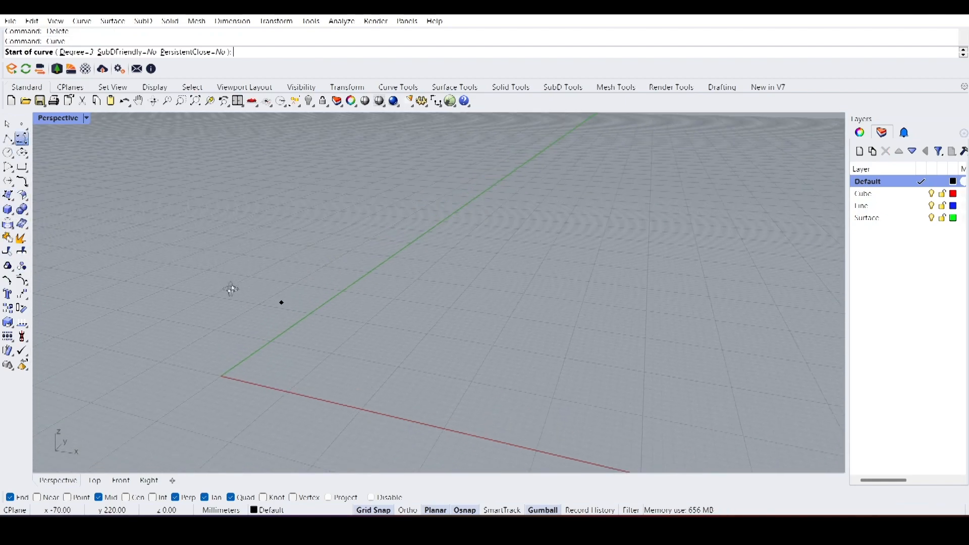
pyautogui.click(221, 377)
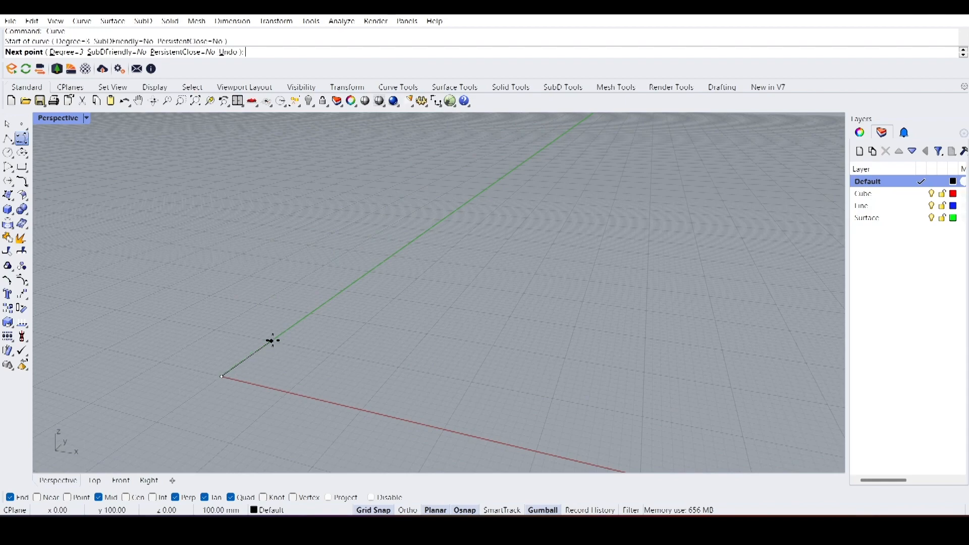
pyautogui.doubleClick(59, 122)
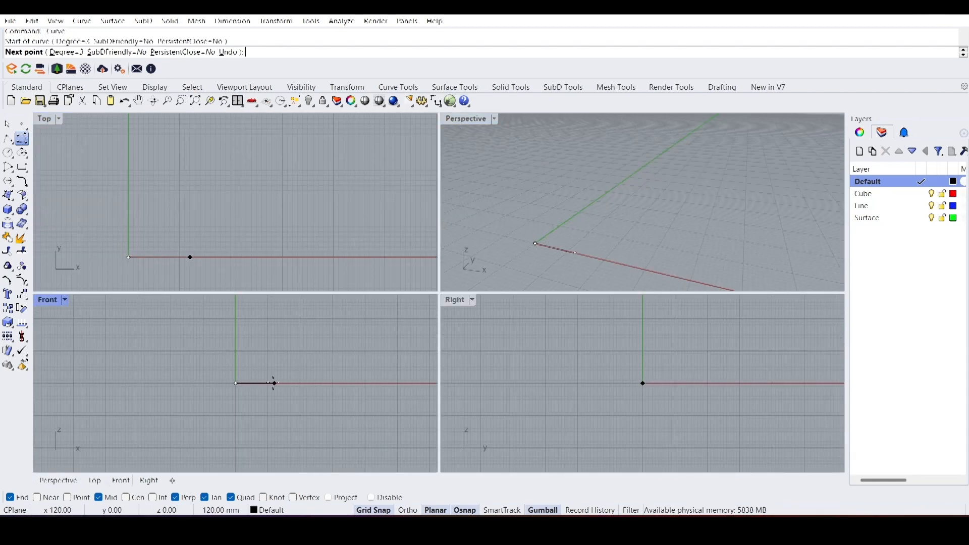
pyautogui.click(267, 351)
pyautogui.scroll(-3, 239, 356)
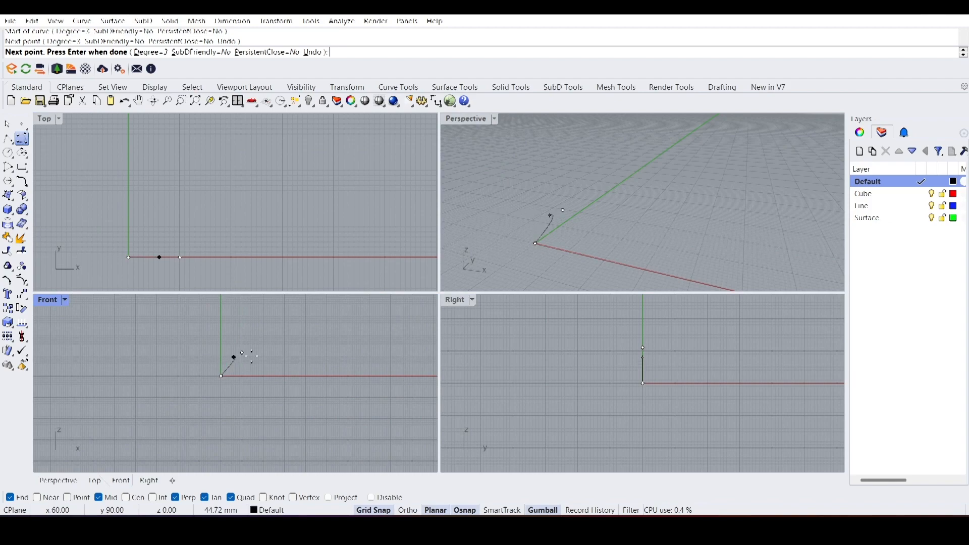
pyautogui.click(296, 369)
pyautogui.click(346, 365)
pyautogui.click(389, 332)
pyautogui.click(416, 346)
pyautogui.press('Return')
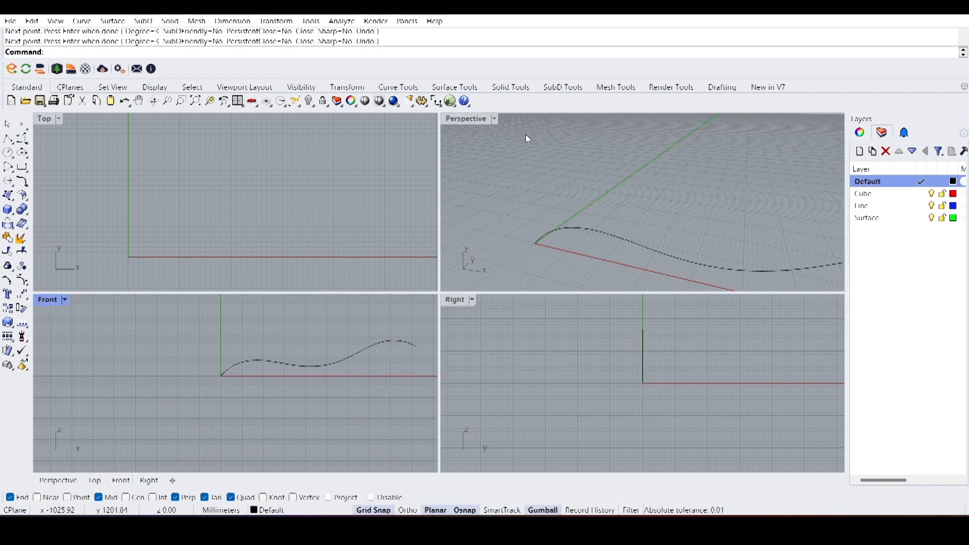
# - Extrude the wavy open curve sideways along the Y direction into a surface in a maximized Perspective viewport
pyautogui.doubleClick(477, 119)
pyautogui.scroll(-3, 388, 313)
pyautogui.click(398, 336)
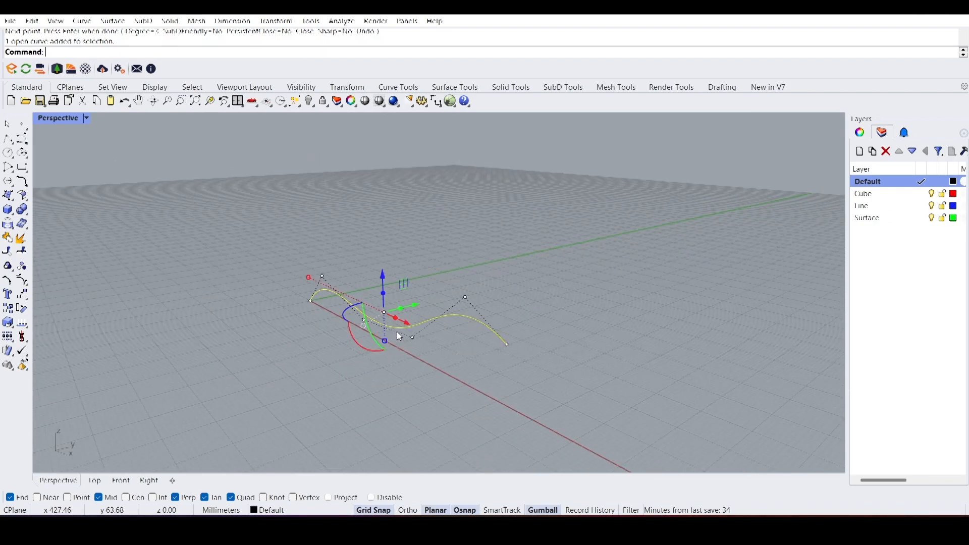
pyautogui.moveTo(399, 310); pyautogui.dragTo(535, 281)
pyautogui.moveTo(616, 385); pyautogui.dragTo(448, 309, button='right')
pyautogui.scroll(5, 503, 280)
pyautogui.moveTo(503, 280); pyautogui.dragTo(401, 329, button='right')
# - Select the original curve at the surface's edge and raise a control point near its start
pyautogui.click(406, 349)
pyautogui.click(407, 349)
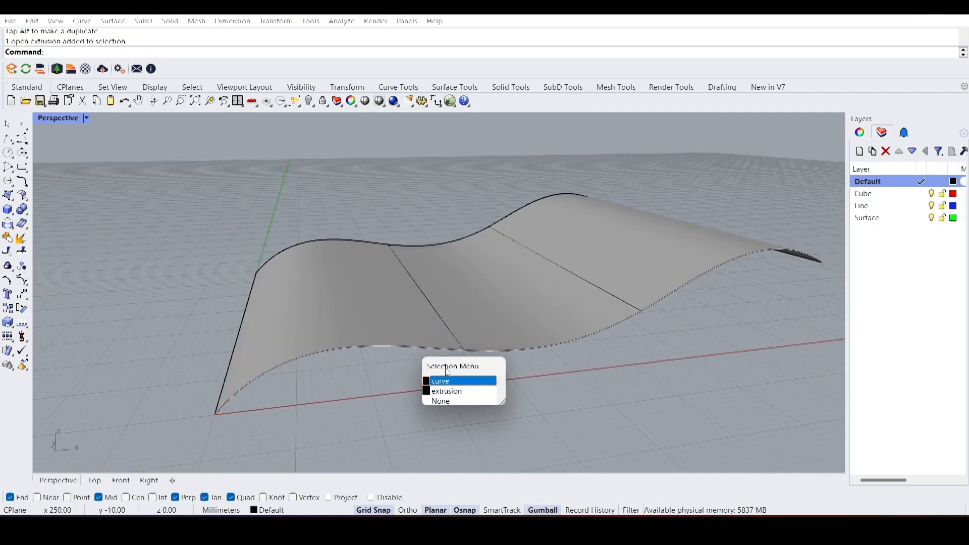
pyautogui.click(446, 385)
pyautogui.moveTo(446, 386); pyautogui.dragTo(300, 265, button='right')
pyautogui.click(309, 269)
pyautogui.moveTo(332, 347); pyautogui.dragTo(344, 293, button='right')
pyautogui.moveTo(343, 293); pyautogui.dragTo(323, 222)
pyautogui.moveTo(375, 374); pyautogui.dragTo(497, 333, button='right')
pyautogui.press('Escape')
# - Try extruding the reshaped curve sideways with the Gumball and undo that extrusion
pyautogui.click(398, 321)
pyautogui.moveTo(492, 316); pyautogui.dragTo(309, 281)
pyautogui.click(564, 376)
pyautogui.moveTo(564, 376); pyautogui.dragTo(515, 421, button='right')
pyautogui.hotkey('ctrl', 'z')
# - Convert the extruded wavy surface into a mesh at the highest polygon density
pyautogui.moveTo(404, 313); pyautogui.dragTo(447, 364, button='right')
pyautogui.click(451, 304)
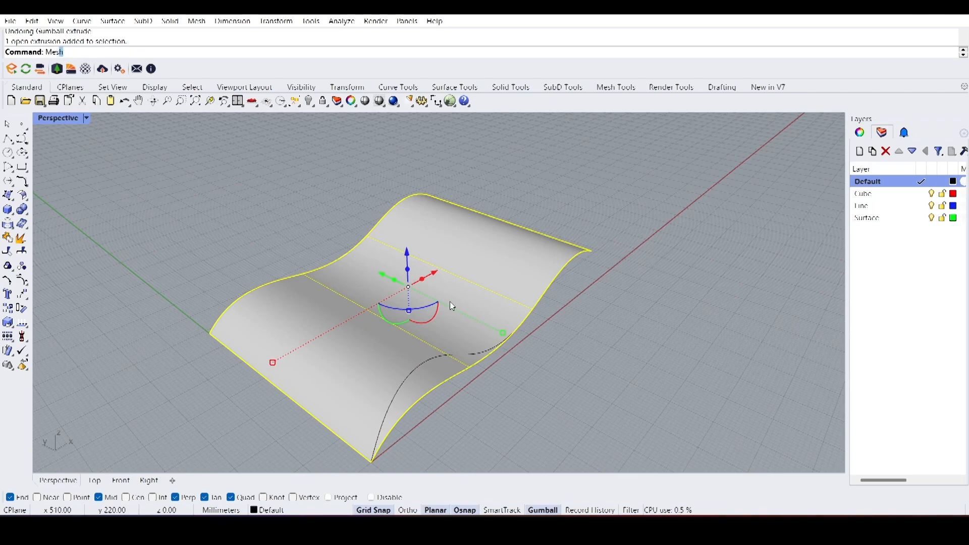
pyautogui.press('Return')
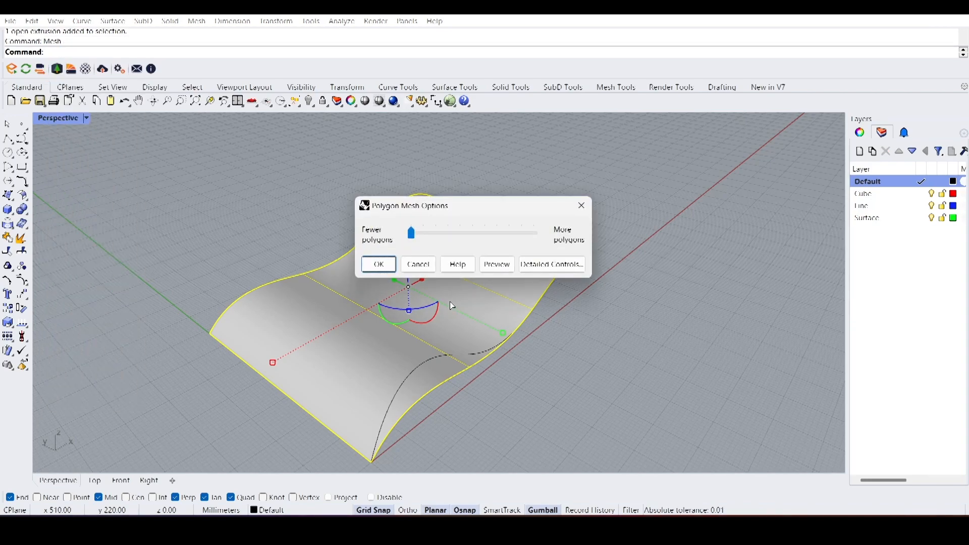
pyautogui.moveTo(411, 233); pyautogui.dragTo(534, 233)
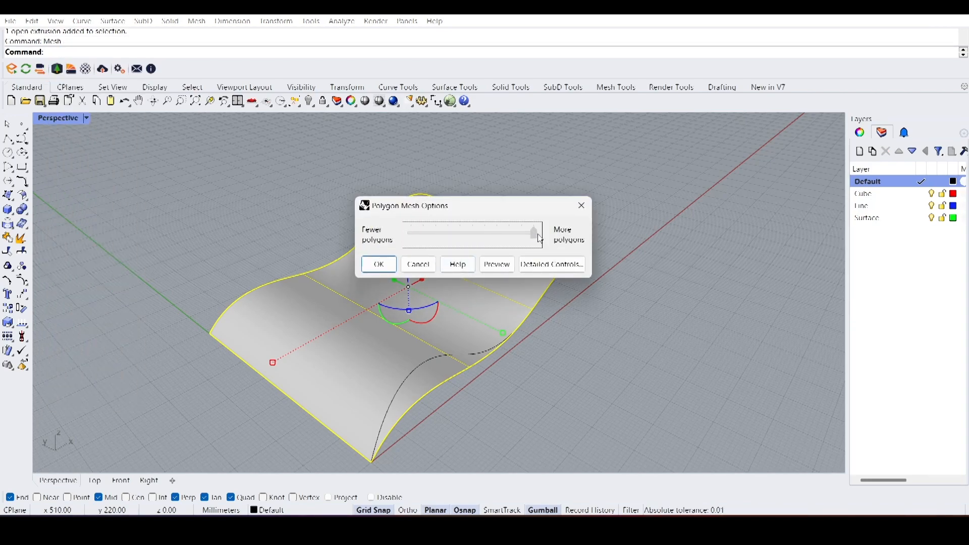
pyautogui.click(373, 266)
# - Select the new mesh and move it along the Y direction clear of the original surface
pyautogui.moveTo(420, 344); pyautogui.dragTo(408, 398, button='right')
pyautogui.click(461, 402)
pyautogui.click(476, 407)
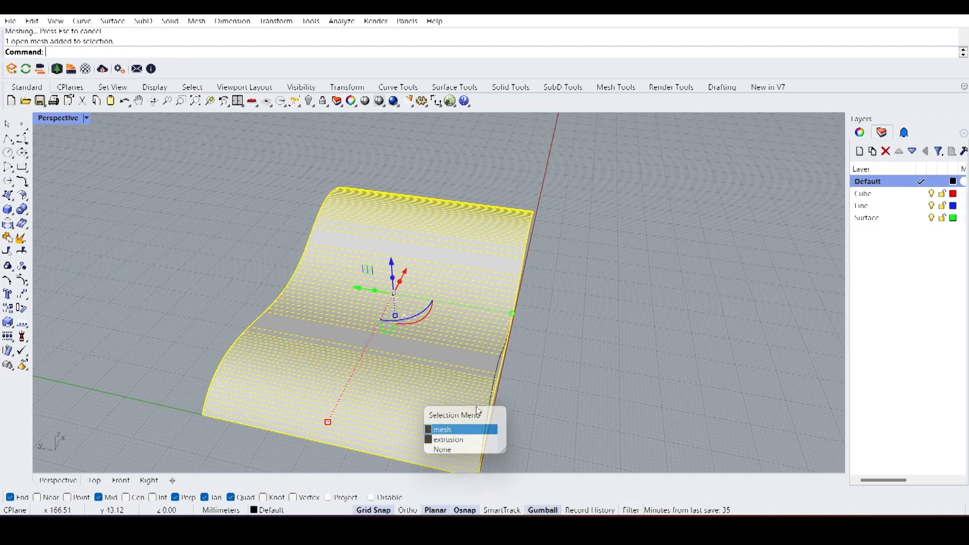
pyautogui.moveTo(403, 319)
pyautogui.mouseDown()
pyautogui.moveTo(320, 301)
pyautogui.moveTo(241, 311)
pyautogui.mouseUp()
pyautogui.press('Escape')
# - Compare the mesh's facets up close with the smooth extruded surface and its original curve
pyautogui.scroll(5, 201, 311)
pyautogui.moveTo(200, 310); pyautogui.dragTo(338, 319, button='right')
pyautogui.scroll(-5, 338, 319)
pyautogui.click(609, 355)
pyautogui.moveTo(410, 357); pyautogui.dragTo(351, 330, button='right')
pyautogui.click(461, 269)
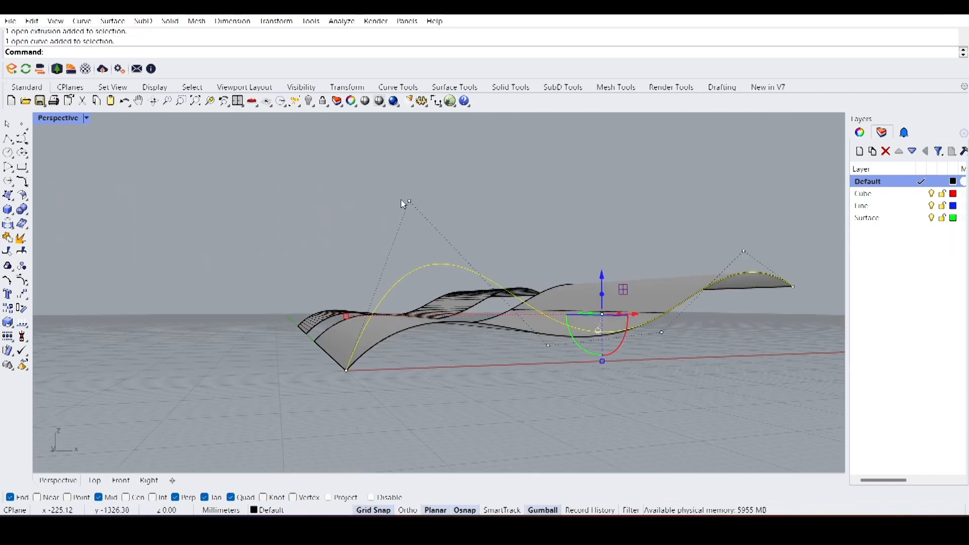
pyautogui.moveTo(401, 200); pyautogui.dragTo(180, 283, button='right')
pyautogui.scroll(10, 326, 348)
pyautogui.scroll(-8, 219, 335)
pyautogui.click(396, 292)
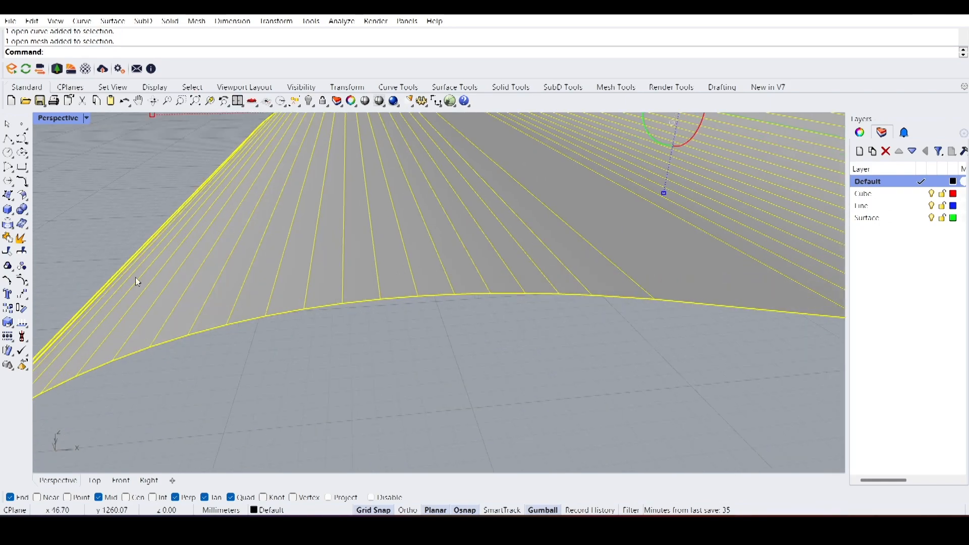
# - Try to explode the wavy mesh into separate faces
pyautogui.click(22, 239)
pyautogui.click(392, 304)
pyautogui.moveTo(392, 304); pyautogui.dragTo(383, 307, button='right')
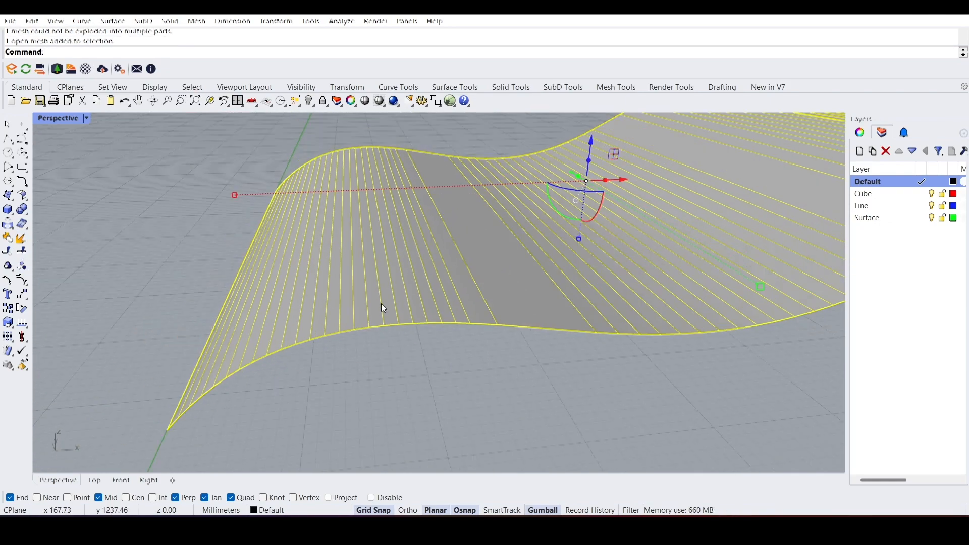
pyautogui.scroll(3, 384, 308)
pyautogui.click(21, 239)
pyautogui.click(100, 284)
pyautogui.click(418, 326)
pyautogui.scroll(-4, 342, 346)
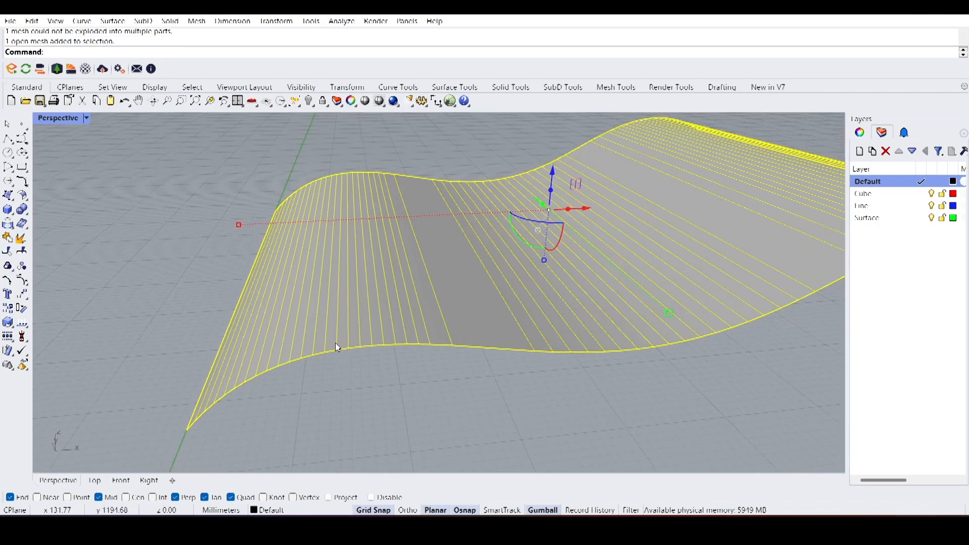
# - Try to ungroup the wavy mesh and check whether its faces can be selected individually
pyautogui.write('Ungroup')
pyautogui.press('Return')
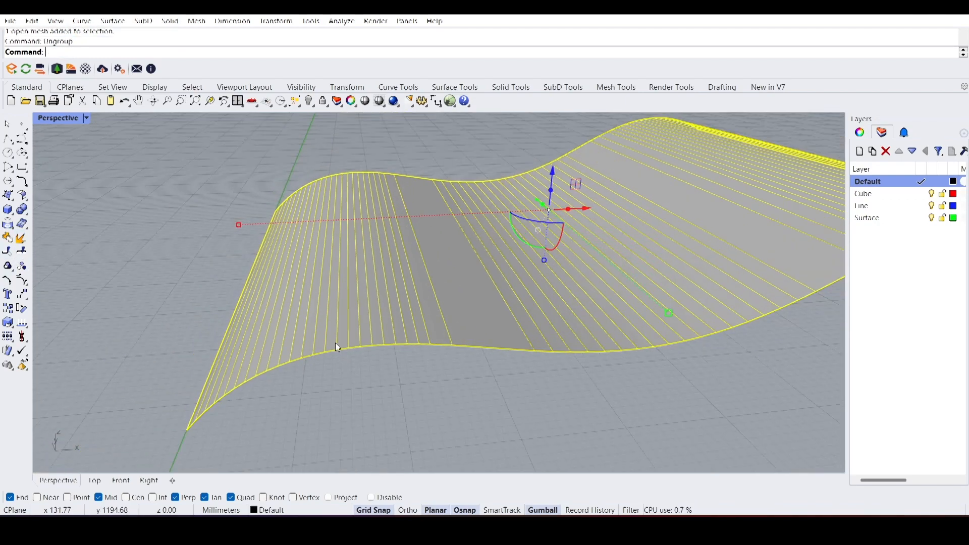
pyautogui.click(270, 431)
pyautogui.click(389, 347)
pyautogui.moveTo(372, 302); pyautogui.dragTo(565, 291, button='right')
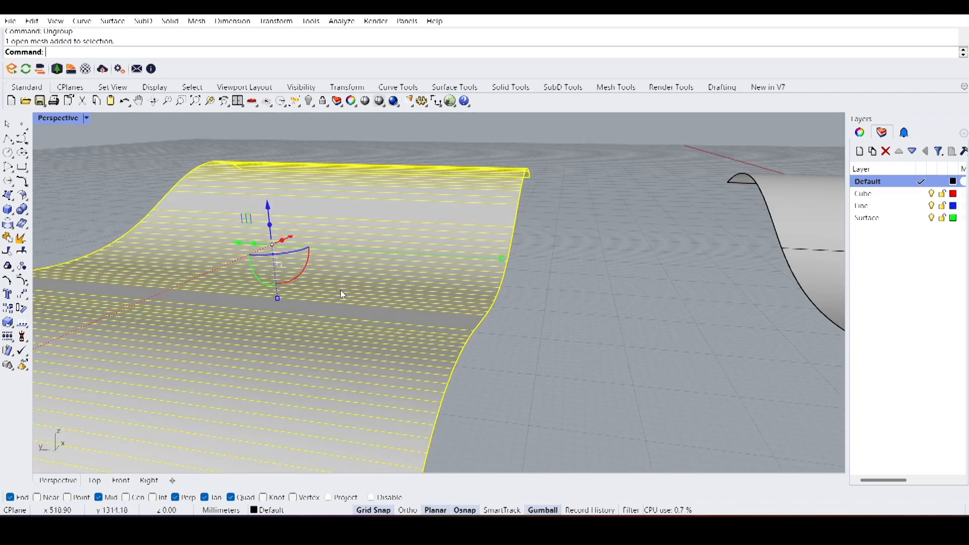
# - Undo the move and the meshing of the extruded surface
pyautogui.hotkey('ctrl', 'z')
pyautogui.scroll(-7, 322, 311)
pyautogui.scroll(2, 574, 343)
pyautogui.moveTo(671, 339)
pyautogui.keyDown('shift'); pyautogui.mouseDown(button='right')
pyautogui.moveTo(575, 342)
pyautogui.moveTo(449, 321)
pyautogui.moveTo(409, 352)
pyautogui.mouseUp(button='right'); pyautogui.keyUp('shift')
pyautogui.hotkey('ctrl', 'z')
# - Rebuild the extruded wavy surface into a denser grid of control points
pyautogui.click(399, 363)
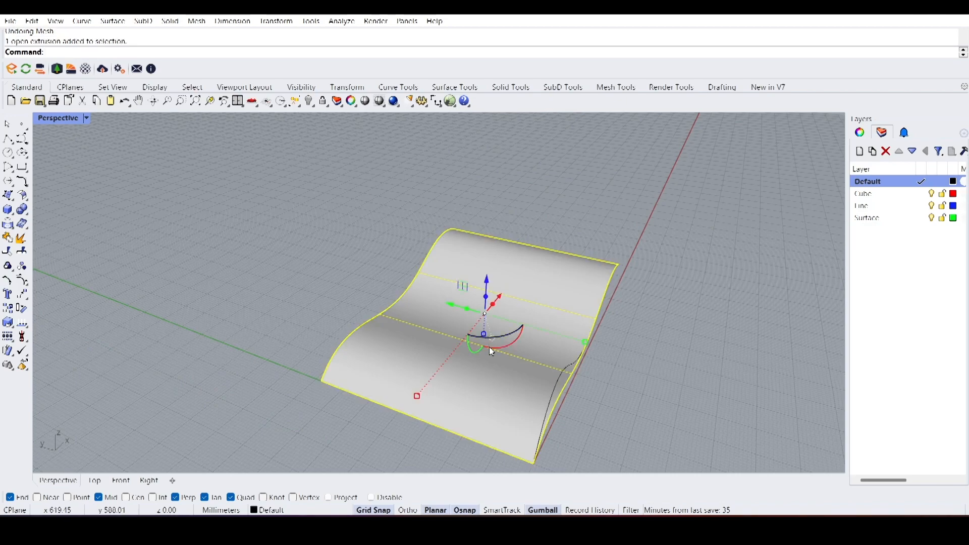
pyautogui.moveTo(430, 367); pyautogui.dragTo(494, 367, button='right')
pyautogui.moveTo(444, 392); pyautogui.dragTo(436, 398, button='right')
pyautogui.write('Rebuild')
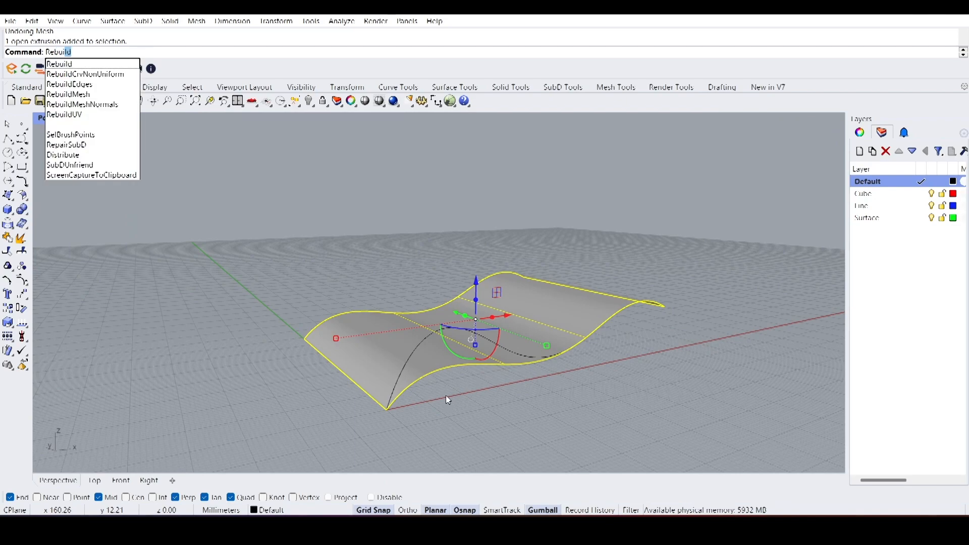
pyautogui.press('Return')
pyautogui.click(453, 392)
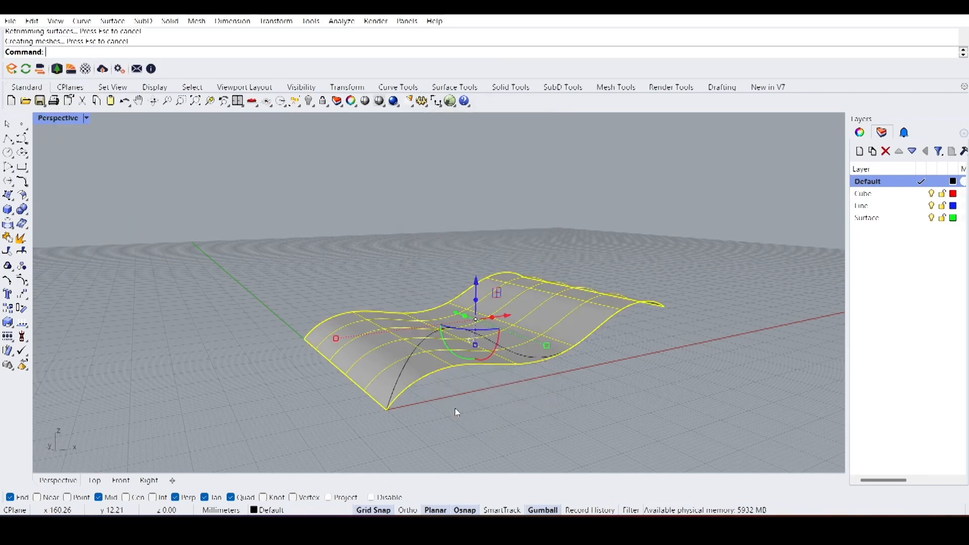
# - Turn on the control points of the rebuilt wavy surface
pyautogui.moveTo(455, 409); pyautogui.dragTo(468, 381, button='right')
pyautogui.write('Poi')
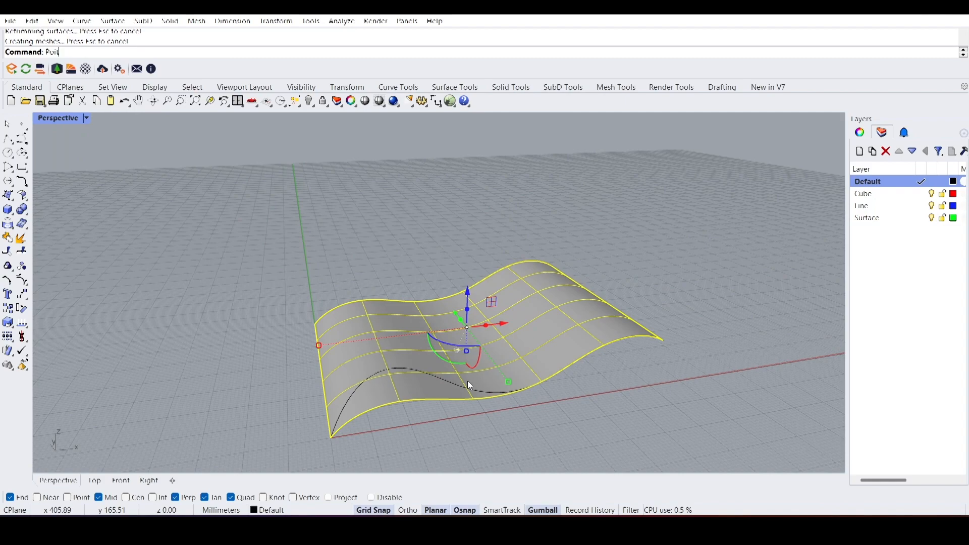
pyautogui.write('ntsOn')
pyautogui.press('Return')
# - Raise a control point selection on the rebuilt surface to form a first peak
pyautogui.moveTo(425, 382); pyautogui.dragTo(455, 277, button='right')
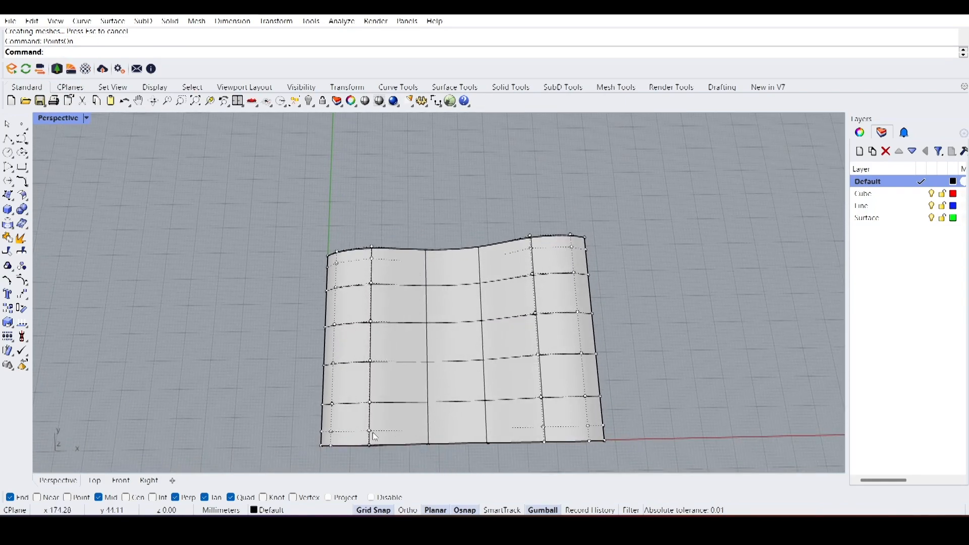
pyautogui.keyDown('shift'); pyautogui.moveTo(374, 435); pyautogui.dragTo(385, 344, button='right'); pyautogui.keyUp('shift')
pyautogui.moveTo(342, 297); pyautogui.dragTo(361, 330, button='right')
pyautogui.moveTo(292, 324); pyautogui.dragTo(671, 396)
pyautogui.moveTo(423, 395); pyautogui.dragTo(456, 323, button='right')
pyautogui.scroll(4, 440, 328)
pyautogui.keyDown('ctrl'); pyautogui.click(372, 313); pyautogui.keyUp('ctrl')
pyautogui.moveTo(490, 275); pyautogui.dragTo(492, 177)
# - Raise another control point of the rebuilt surface to form a second peak, and turn the control points off
pyautogui.moveTo(353, 313); pyautogui.dragTo(427, 336, button='right')
pyautogui.scroll(-4, 427, 336)
pyautogui.click(347, 331)
pyautogui.moveTo(349, 298); pyautogui.dragTo(359, 166)
pyautogui.scroll(-7, 425, 322)
pyautogui.moveTo(425, 321); pyautogui.dragTo(438, 356, button='right')
pyautogui.press('Escape')
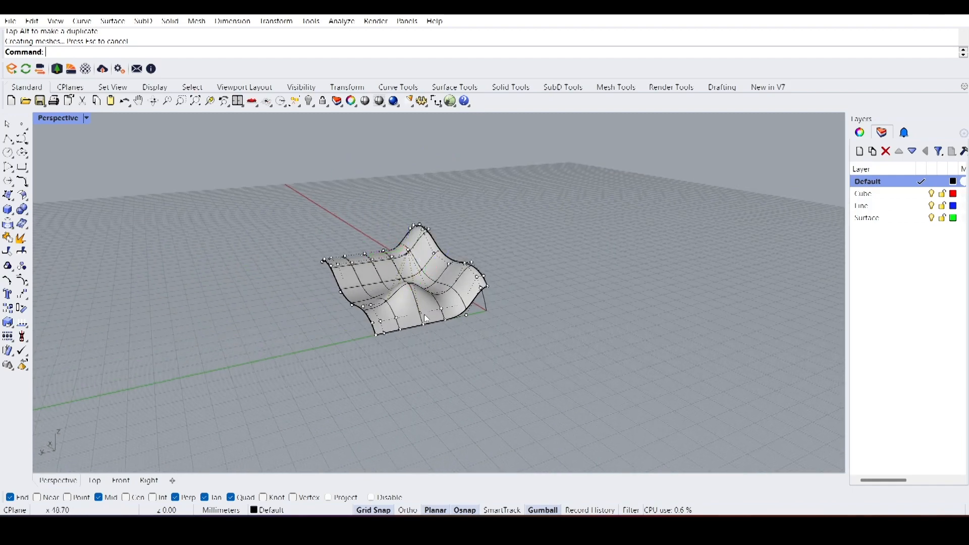
pyautogui.scroll(8, 422, 304)
pyautogui.press('Escape')
pyautogui.scroll(-8, 434, 348)
pyautogui.moveTo(448, 389); pyautogui.dragTo(401, 383, button='right')
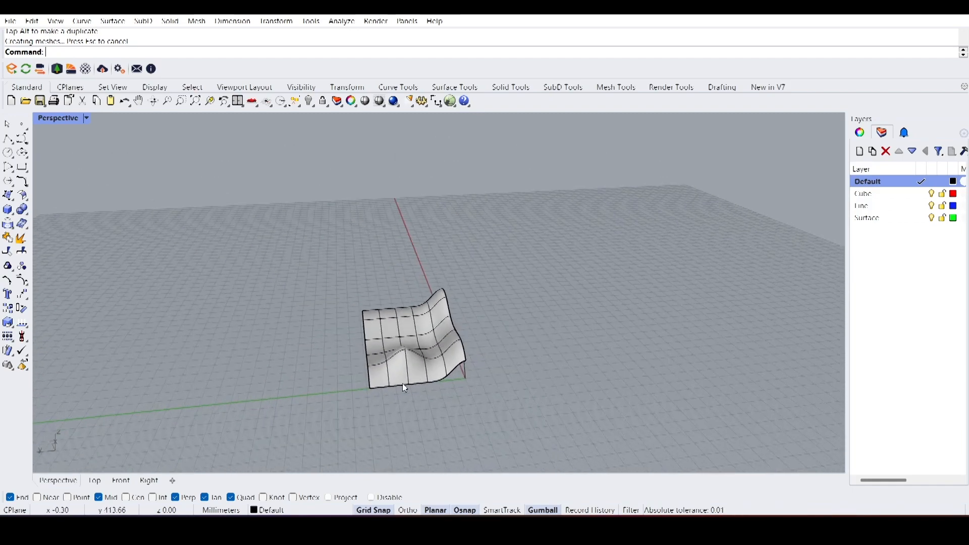
# - Copy the two-peaked surface along the Y direction, placing the duplicate beside the original
pyautogui.click(427, 368)
pyautogui.keyDown('alt'); pyautogui.moveTo(371, 338); pyautogui.dragTo(220, 353); pyautogui.keyUp('alt')
pyautogui.keyDown('shift'); pyautogui.moveTo(268, 401); pyautogui.dragTo(398, 389, button='right'); pyautogui.keyUp('shift')
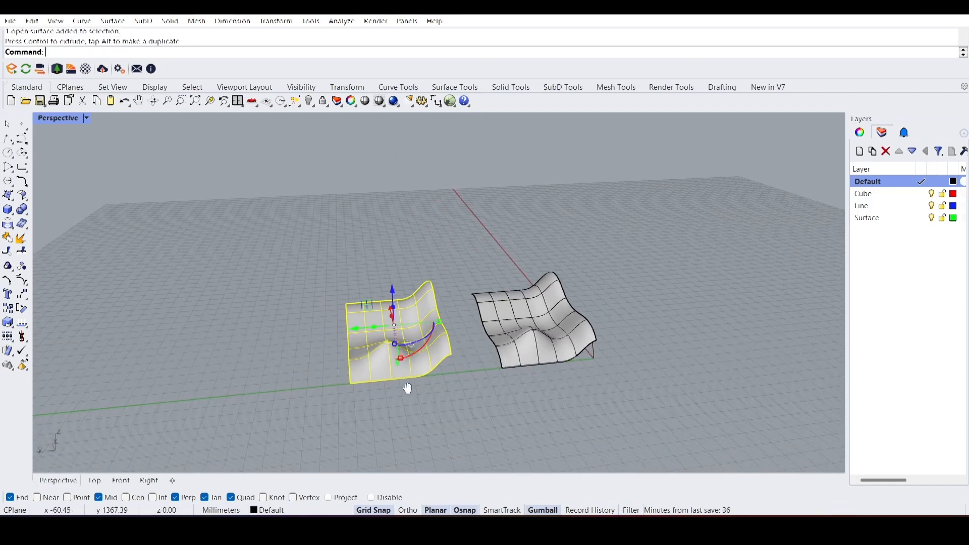
pyautogui.scroll(9, 391, 362)
# - Mesh the copied surface at a high polygon density and delete the surface underneath the mesh
pyautogui.write('Mesh')
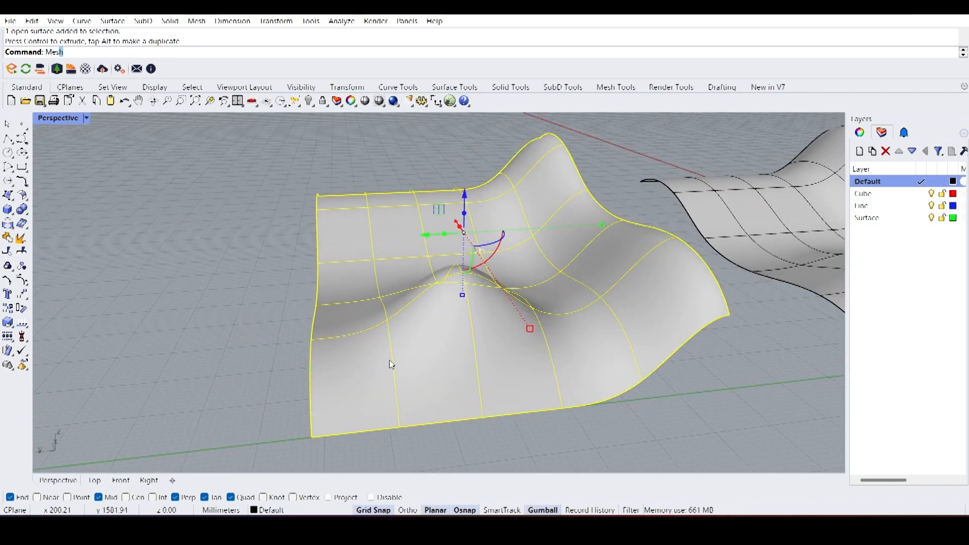
pyautogui.press('Return')
pyautogui.click(528, 237)
pyautogui.click(378, 264)
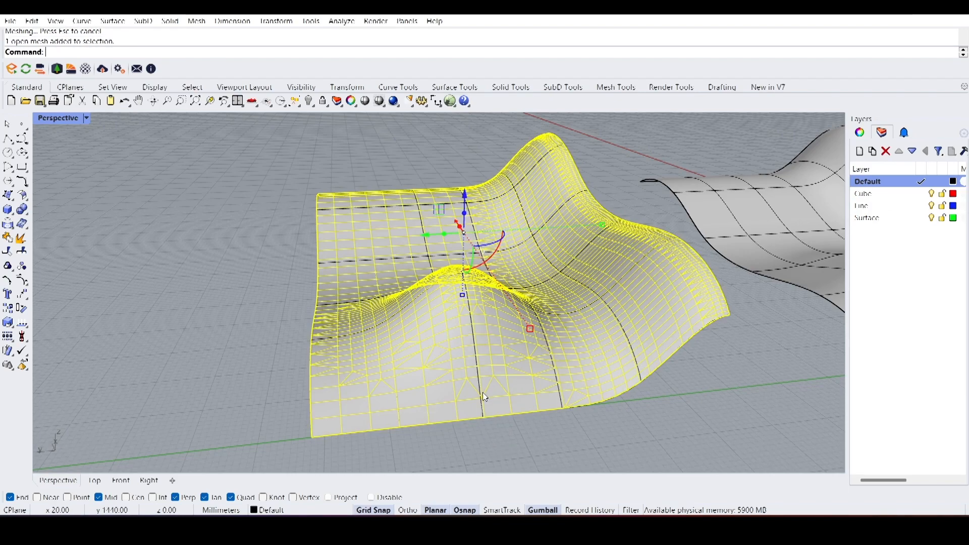
pyautogui.click(483, 395)
pyautogui.press('Delete')
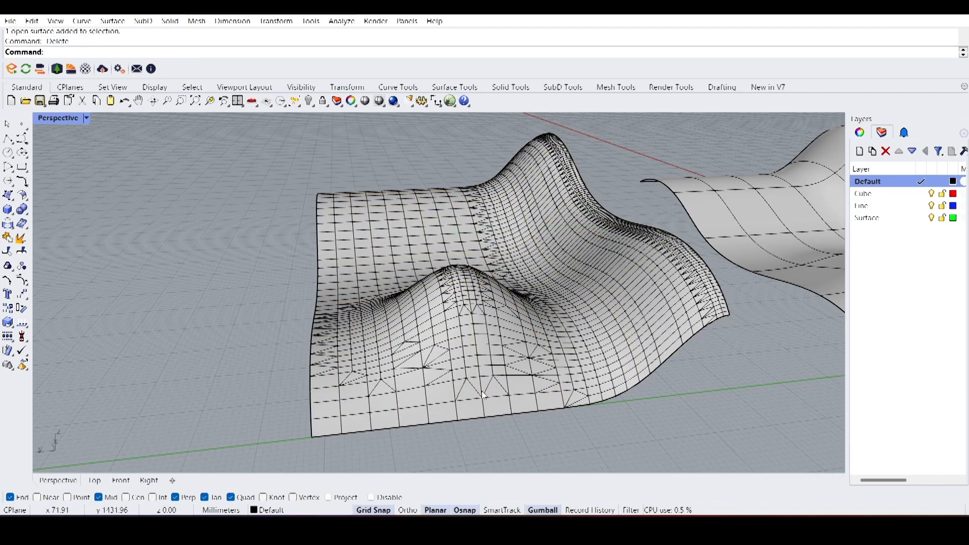
# - Examine the mesh's faces up close around its peaks and the valley between them
pyautogui.scroll(5, 503, 333)
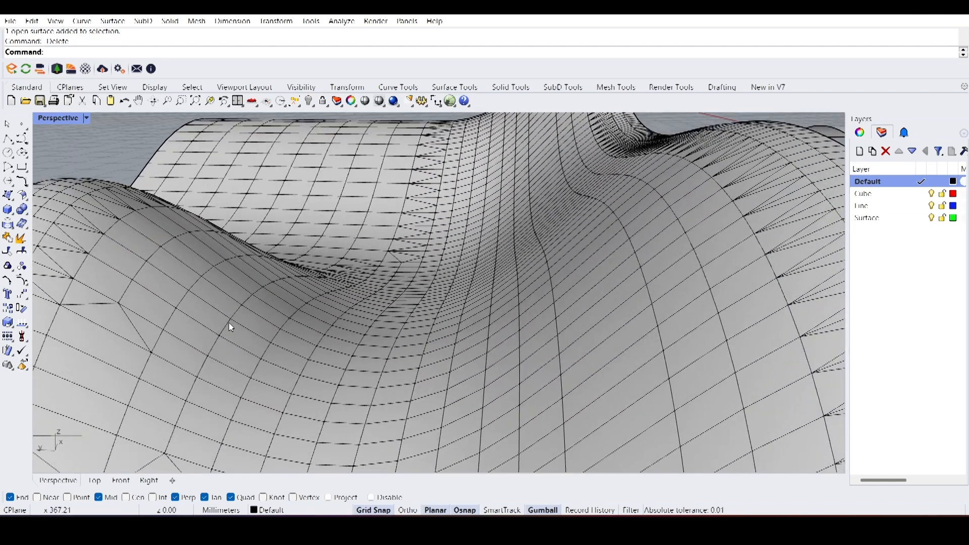
pyautogui.scroll(4, 230, 327)
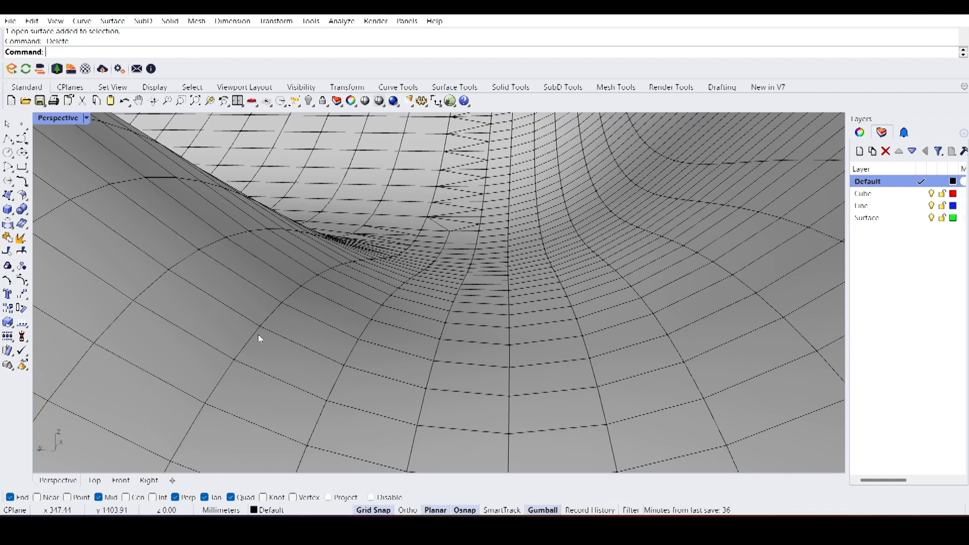
pyautogui.click(272, 354)
pyautogui.scroll(-3, 272, 355)
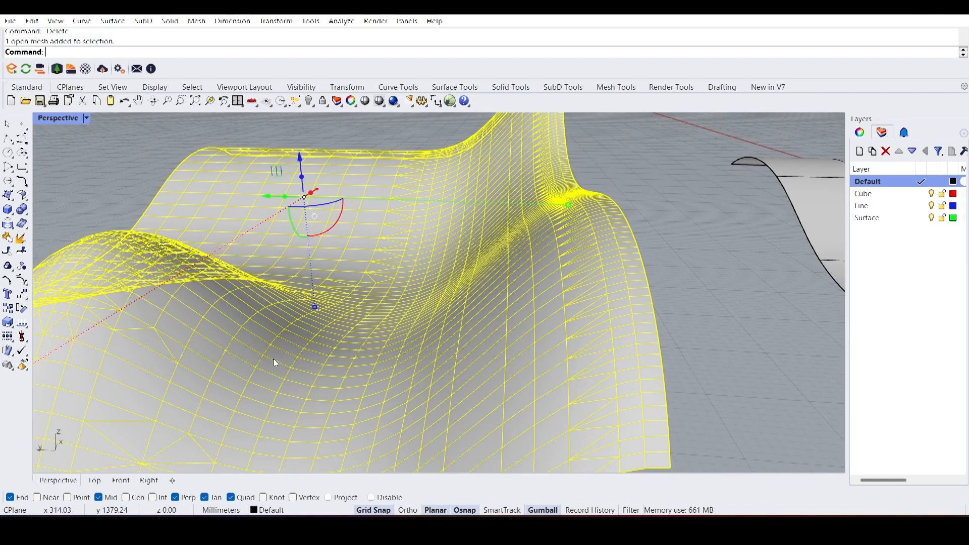
pyautogui.scroll(5, 282, 358)
pyautogui.scroll(-3, 304, 359)
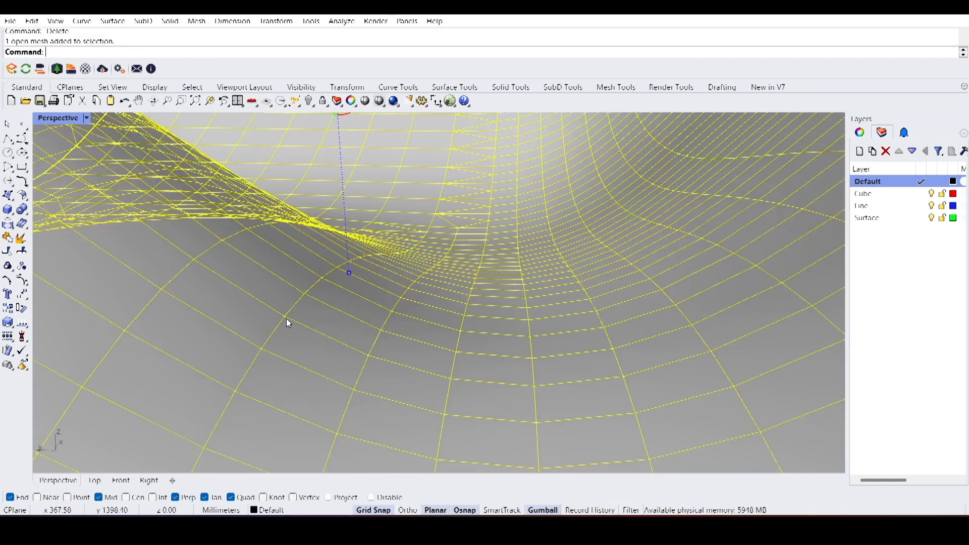
pyautogui.scroll(-8, 363, 355)
pyautogui.click(421, 393)
pyautogui.moveTo(421, 392); pyautogui.dragTo(367, 286, button='right')
pyautogui.scroll(5, 471, 305)
pyautogui.scroll(-7, 461, 284)
pyautogui.scroll(4, 448, 292)
pyautogui.scroll(4, 457, 257)
pyautogui.moveTo(457, 253)
pyautogui.mouseDown(button='right')
pyautogui.moveTo(346, 305)
pyautogui.moveTo(286, 307)
pyautogui.mouseUp(button='right')
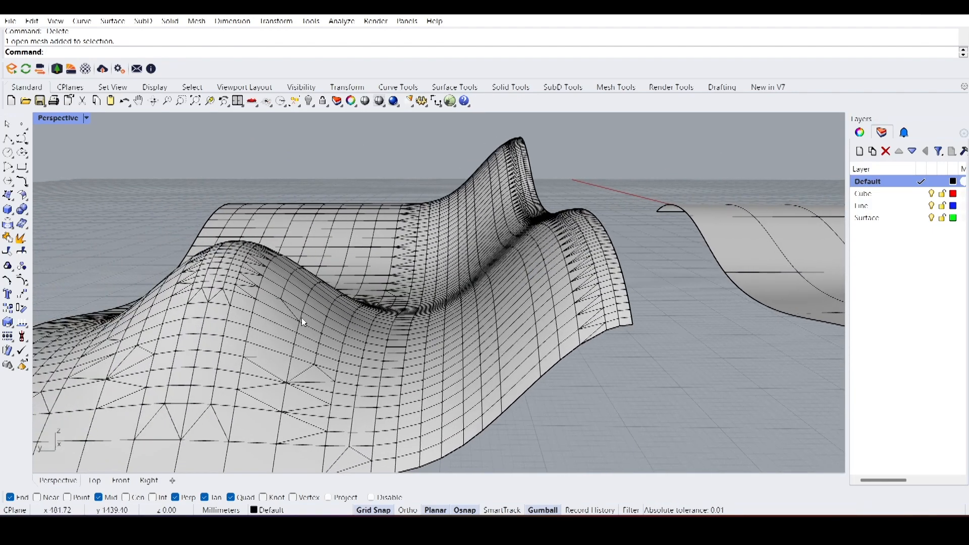
# - Compare the dense mesh with the original two-peaked surface from several angles
pyautogui.click(302, 317)
pyautogui.scroll(-8, 466, 306)
pyautogui.moveTo(373, 330); pyautogui.dragTo(491, 378, button='right')
pyautogui.click(494, 381)
pyautogui.moveTo(248, 369); pyautogui.dragTo(340, 323, button='right')
pyautogui.scroll(5, 493, 308)
pyautogui.moveTo(491, 317); pyautogui.dragTo(421, 343, button='right')
pyautogui.scroll(-6, 421, 343)
pyautogui.scroll(5, 421, 344)
pyautogui.click(610, 303)
pyautogui.scroll(-5, 610, 303)
pyautogui.press('Escape')
pyautogui.scroll(8, 449, 338)
pyautogui.scroll(3, 462, 346)
pyautogui.scroll(-8, 373, 357)
pyautogui.moveTo(394, 322); pyautogui.dragTo(416, 241, button='right')
pyautogui.scroll(3, 415, 240)
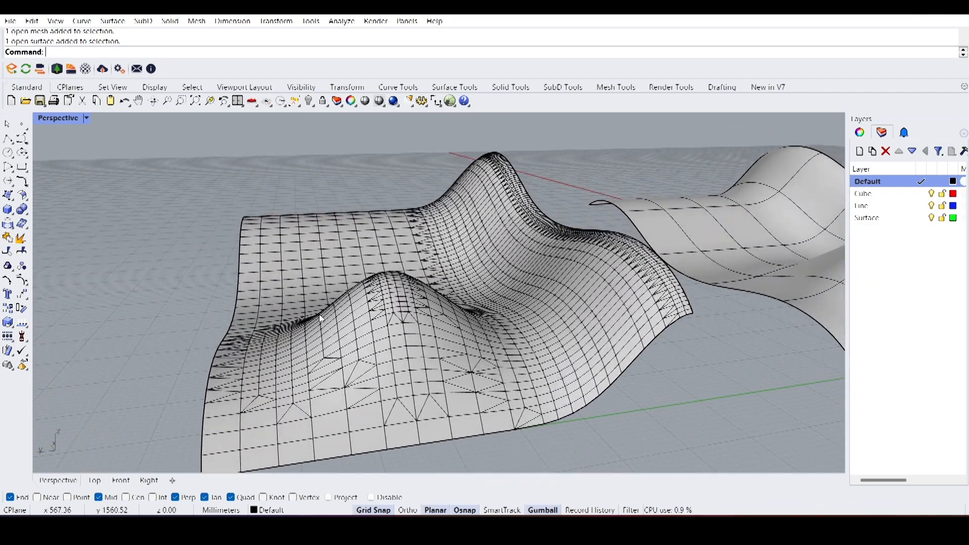
# - Inspect the individual mesh faces and their edges along the mesh's front border
pyautogui.click(388, 341)
pyautogui.scroll(3, 388, 366)
pyautogui.scroll(-5, 406, 343)
pyautogui.click(378, 421)
pyautogui.scroll(4, 386, 397)
pyautogui.scroll(5, 387, 397)
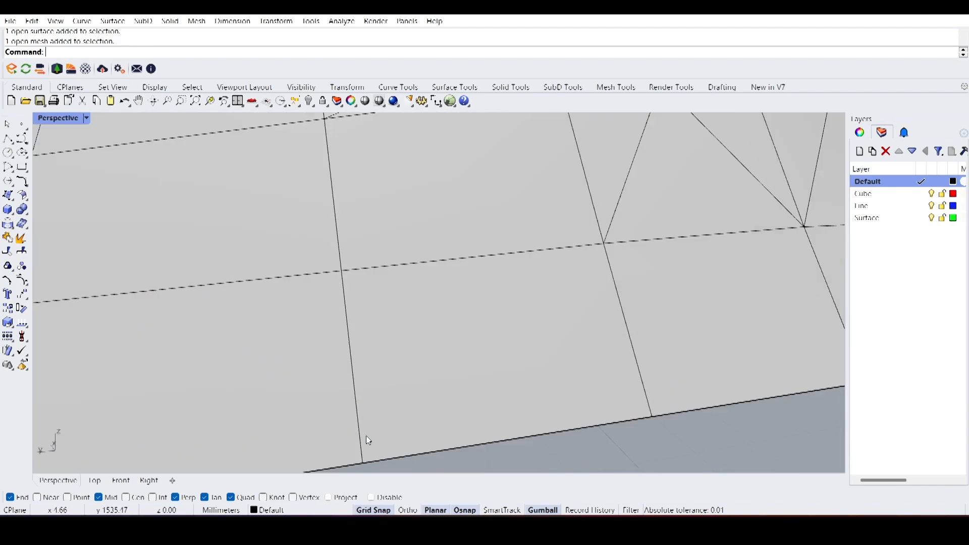
pyautogui.scroll(-10, 421, 369)
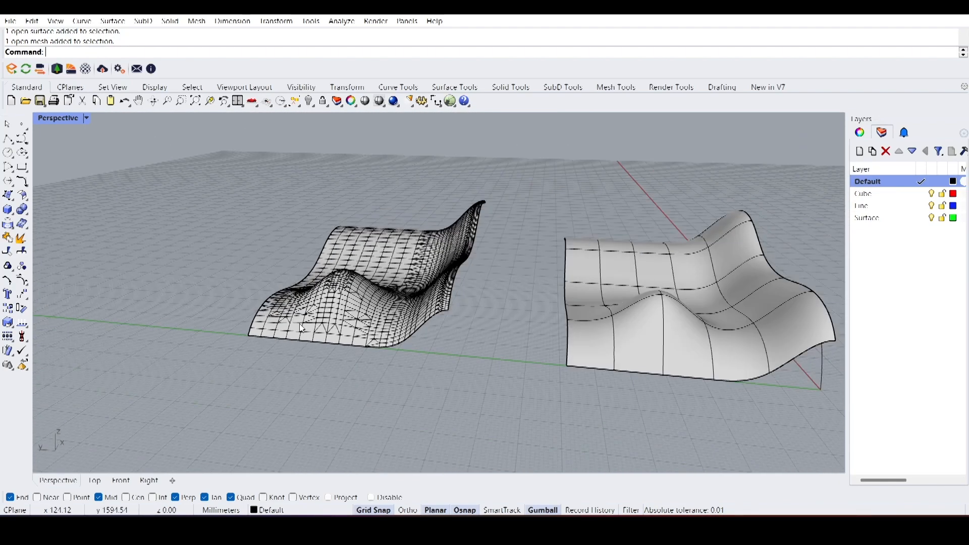
pyautogui.scroll(5, 441, 331)
# - Show the original surface's control points, lower the one above its front peak, and hide the points
pyautogui.moveTo(440, 331); pyautogui.dragTo(393, 347, button='right')
pyautogui.click(457, 392)
pyautogui.write('PointsOn')
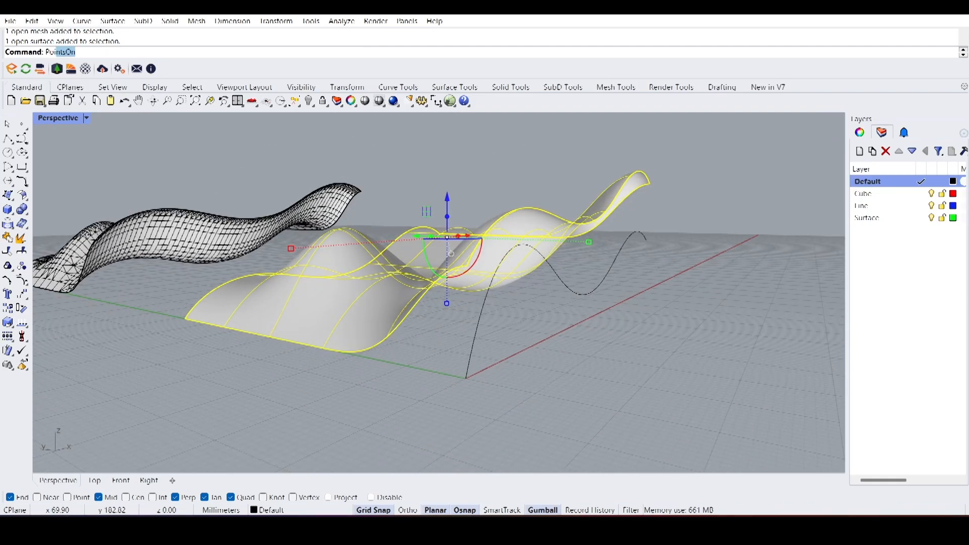
pyautogui.press('Return')
pyautogui.moveTo(322, 317); pyautogui.dragTo(469, 287, button='right')
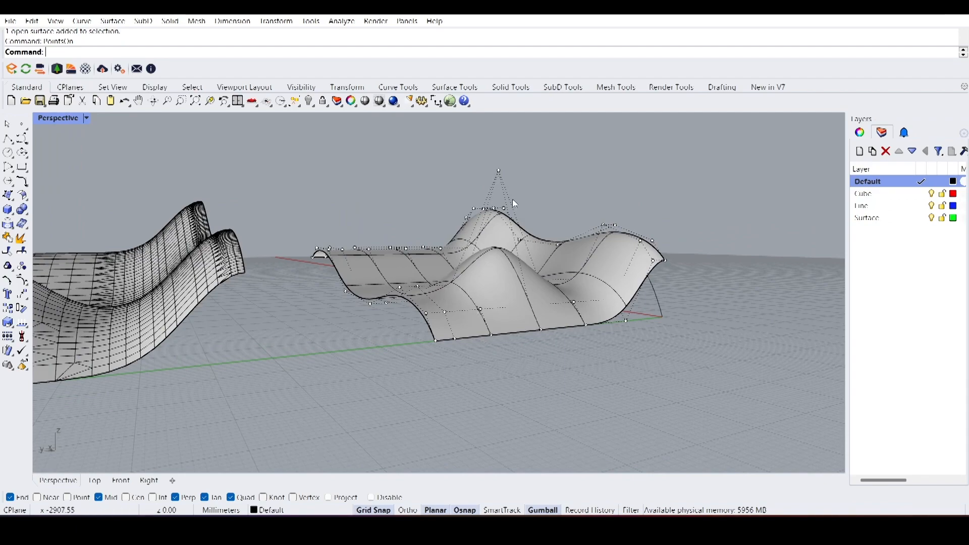
pyautogui.click(499, 170)
pyautogui.moveTo(493, 149); pyautogui.dragTo(610, 398)
pyautogui.press('Escape')
# - Compare the edited surface with the neighbouring mesh while viewing both from different sides
pyautogui.moveTo(611, 398); pyautogui.dragTo(447, 373, button='right')
pyautogui.scroll(-5, 446, 373)
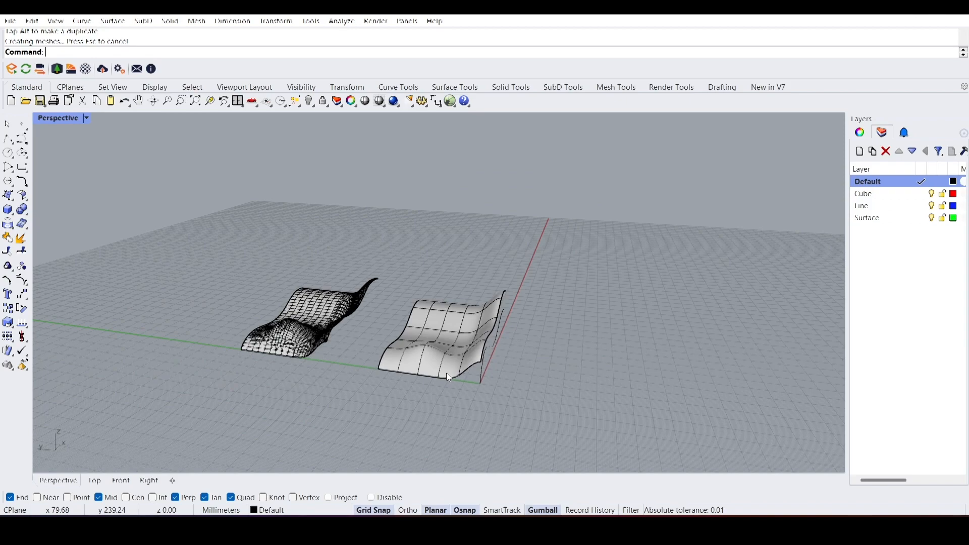
pyautogui.scroll(2, 429, 346)
pyautogui.click(435, 369)
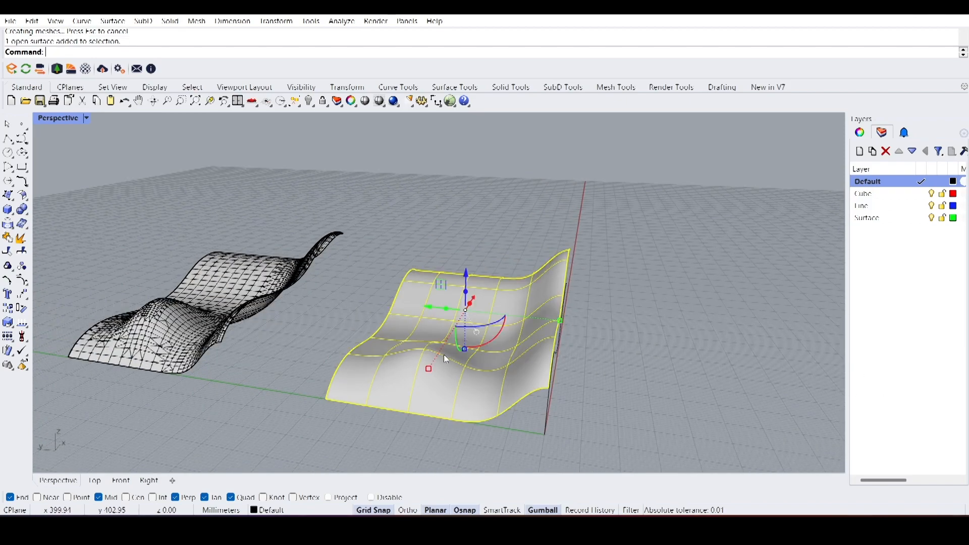
pyautogui.scroll(-2, 446, 359)
pyautogui.moveTo(446, 359); pyautogui.dragTo(299, 367, button='right')
pyautogui.scroll(2, 382, 370)
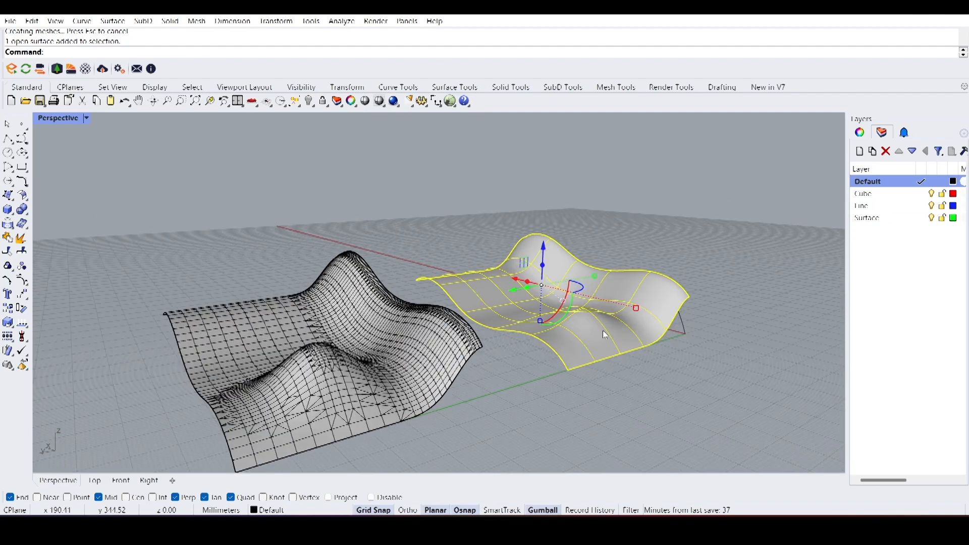
pyautogui.moveTo(605, 334); pyautogui.dragTo(708, 204, button='right')
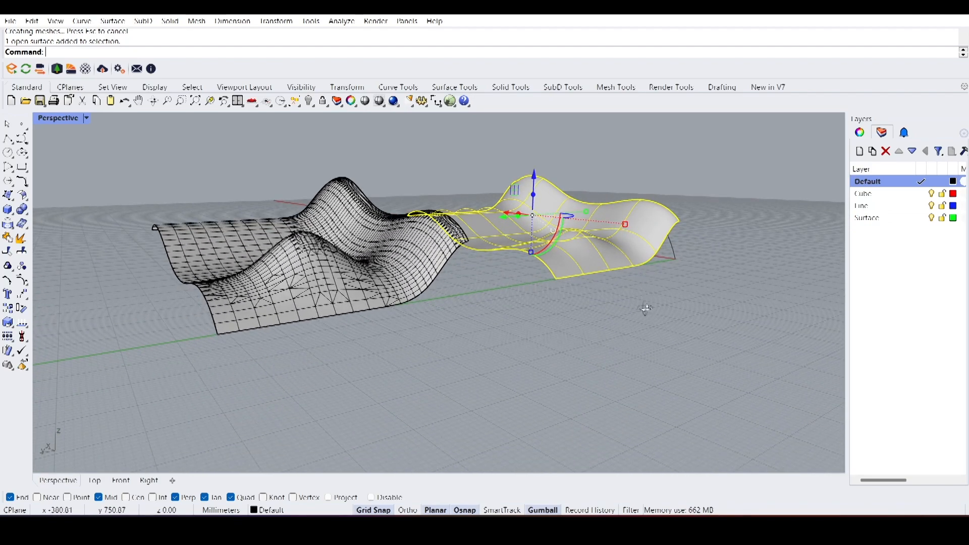
pyautogui.moveTo(644, 310); pyautogui.dragTo(633, 375, button='right')
# - Delete the curve, surface and mesh, and return to the four-viewport layout
pyautogui.moveTo(678, 375); pyautogui.dragTo(340, 210)
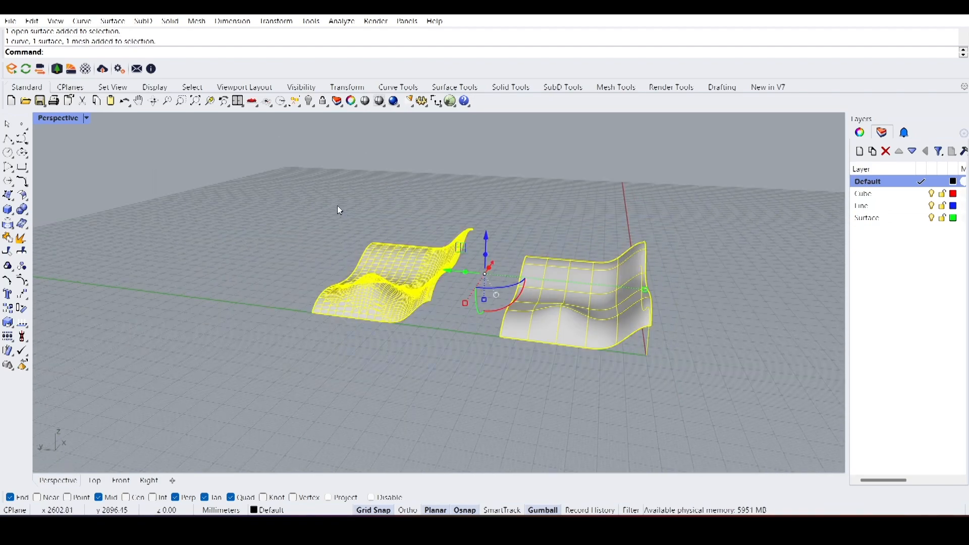
pyautogui.press('Delete')
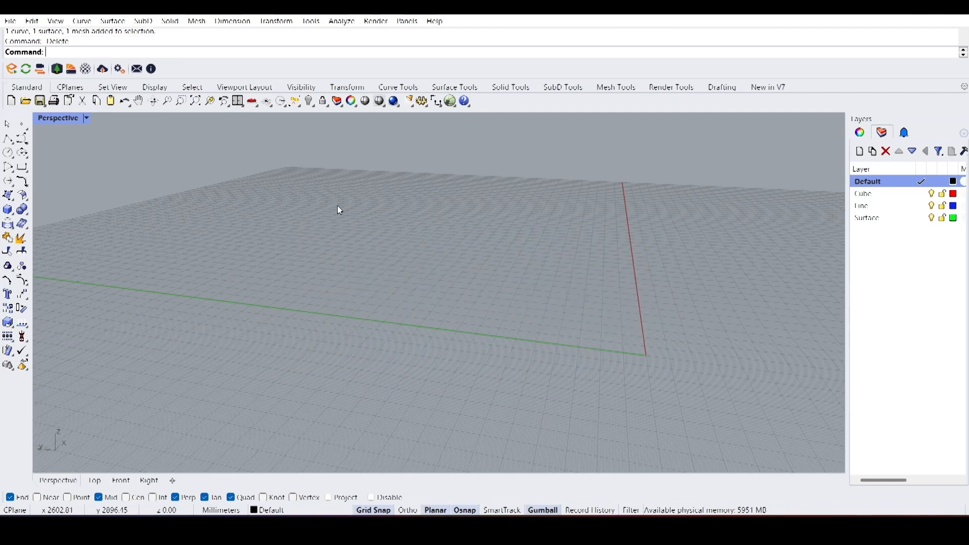
pyautogui.hotkey('ctrl', 'm')
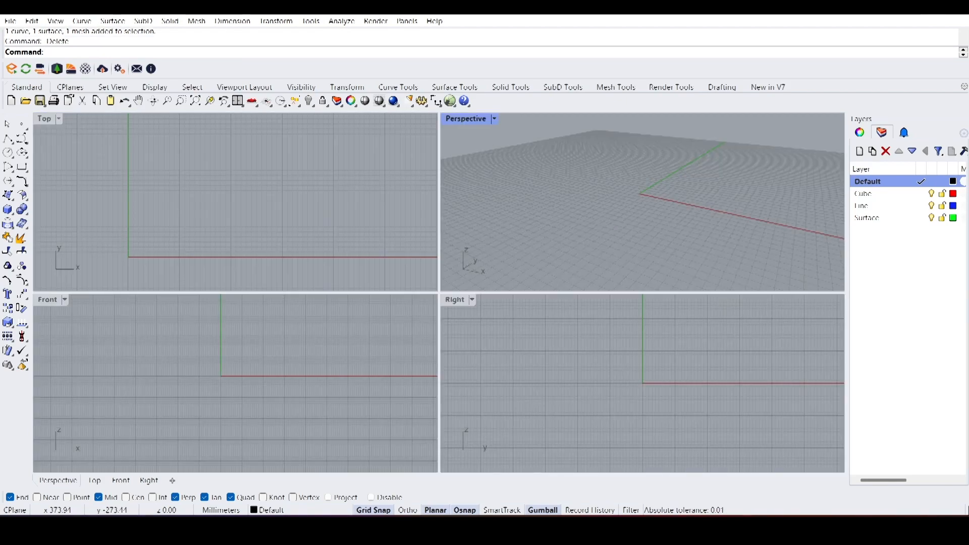